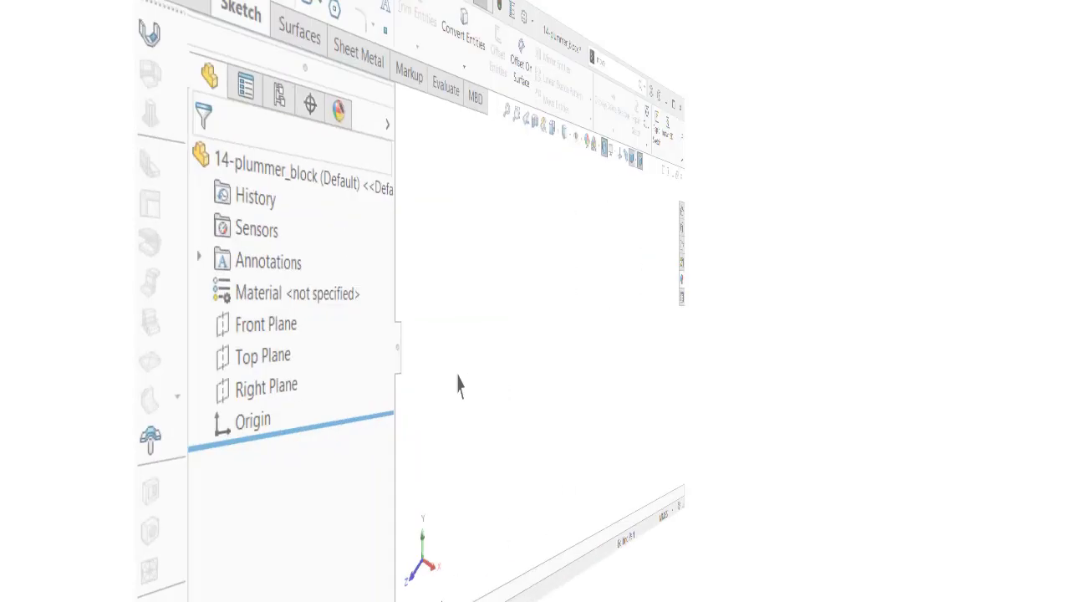
- Start a new sketch on the Front Plane using the Centerline tool
left_click(110, 316)
left_click(115, 294)
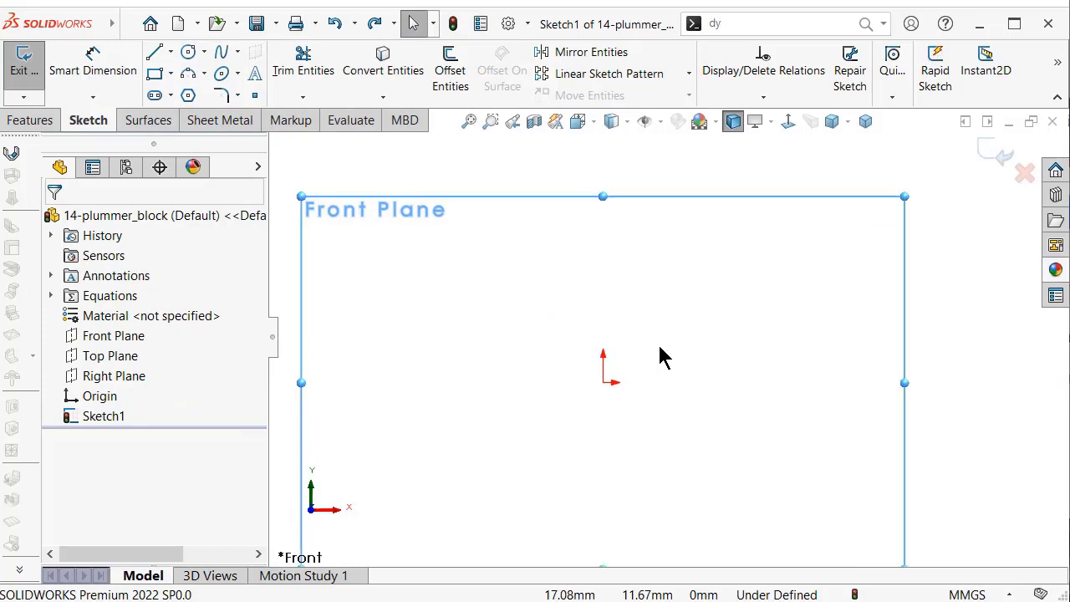
key("s")
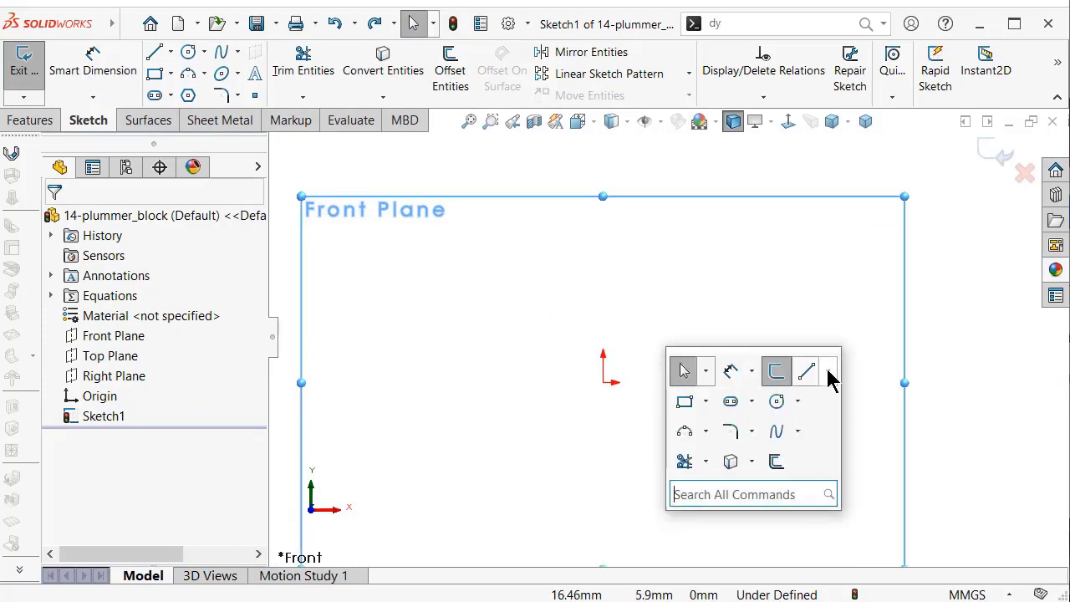
left_click(827, 371)
left_click(829, 423)
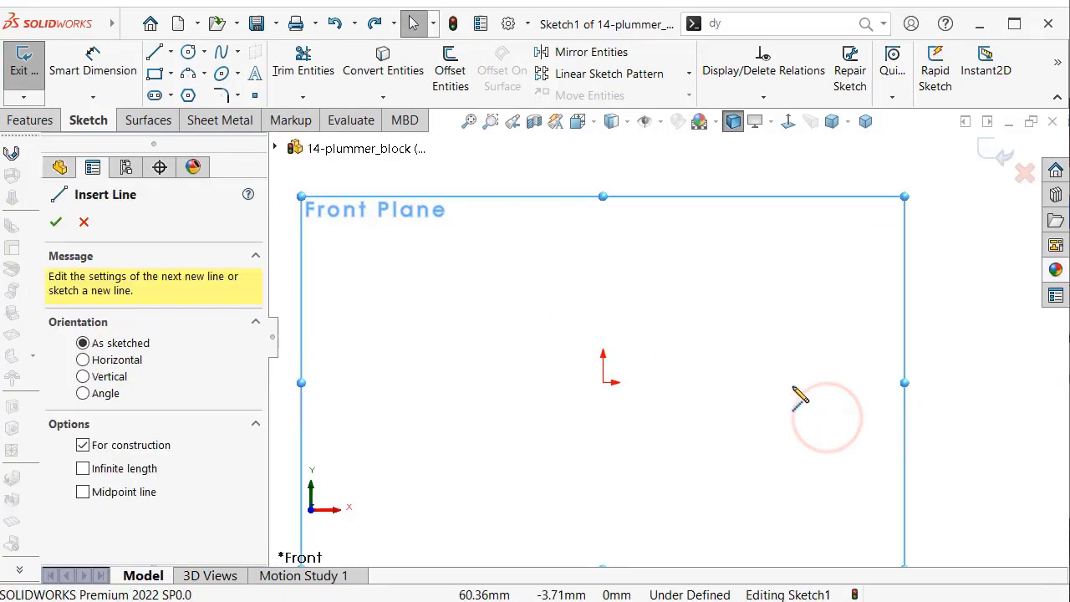
- Draw a horizontal centerline ending at the origin and a vertical centerline rising from it
left_click(786, 382)
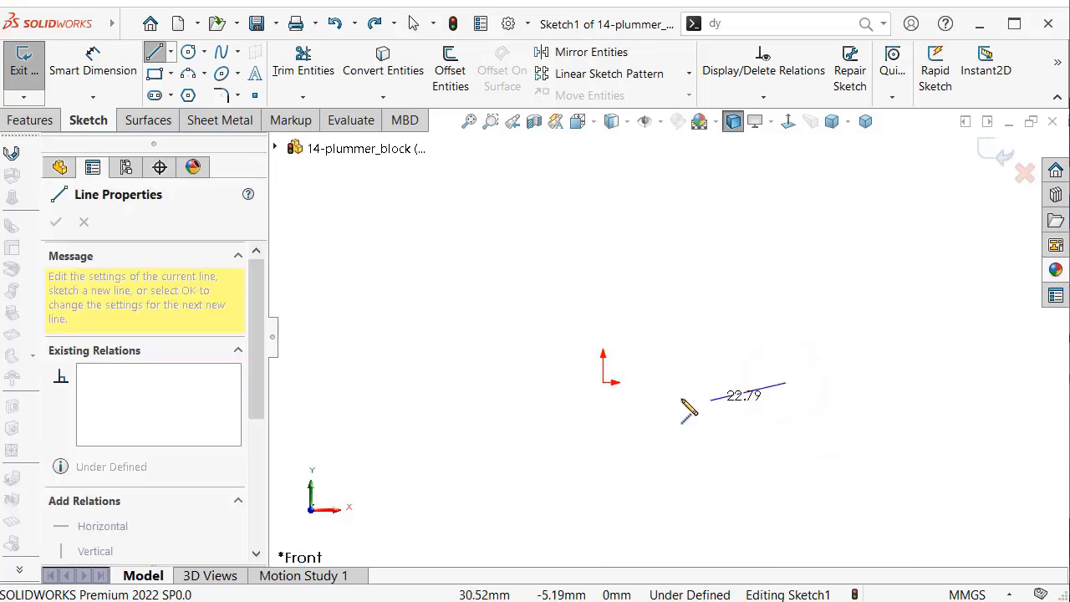
left_click(604, 383)
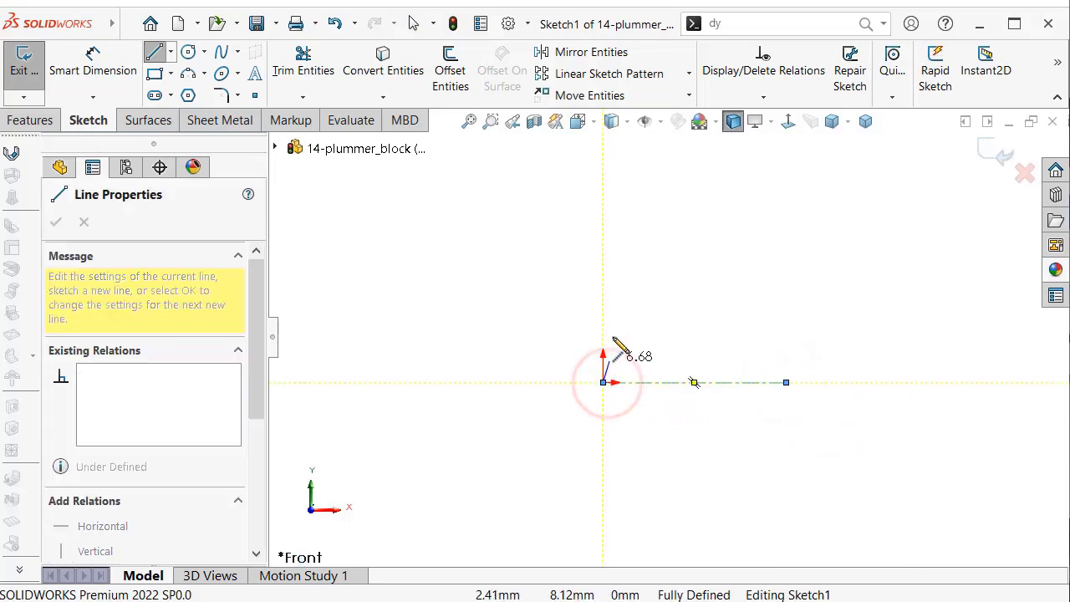
left_click(604, 227)
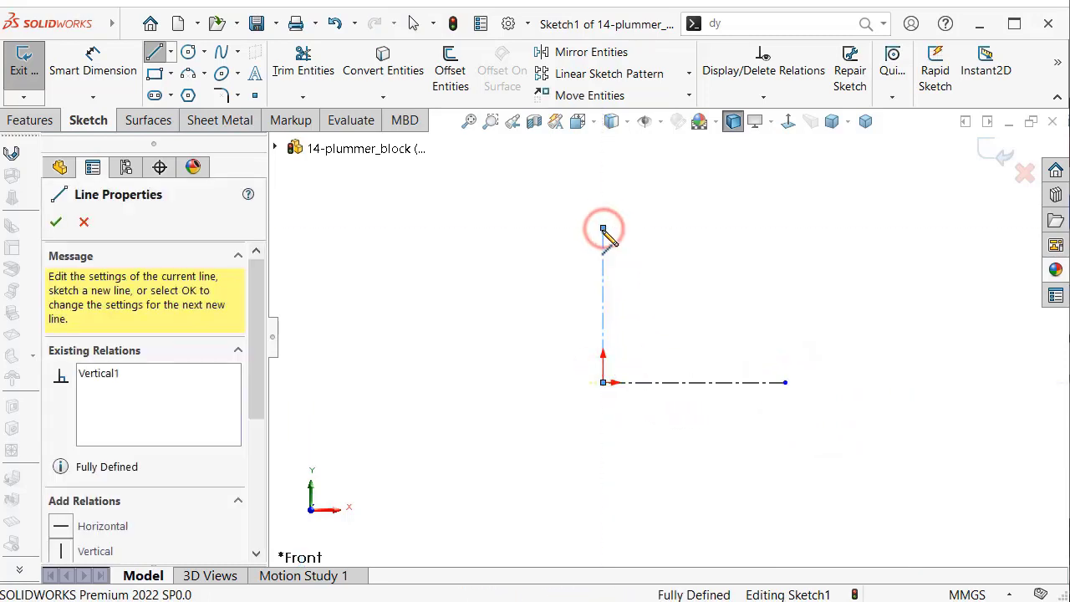
double_click(519, 247)
right_click_drag(524, 444, 508, 359)
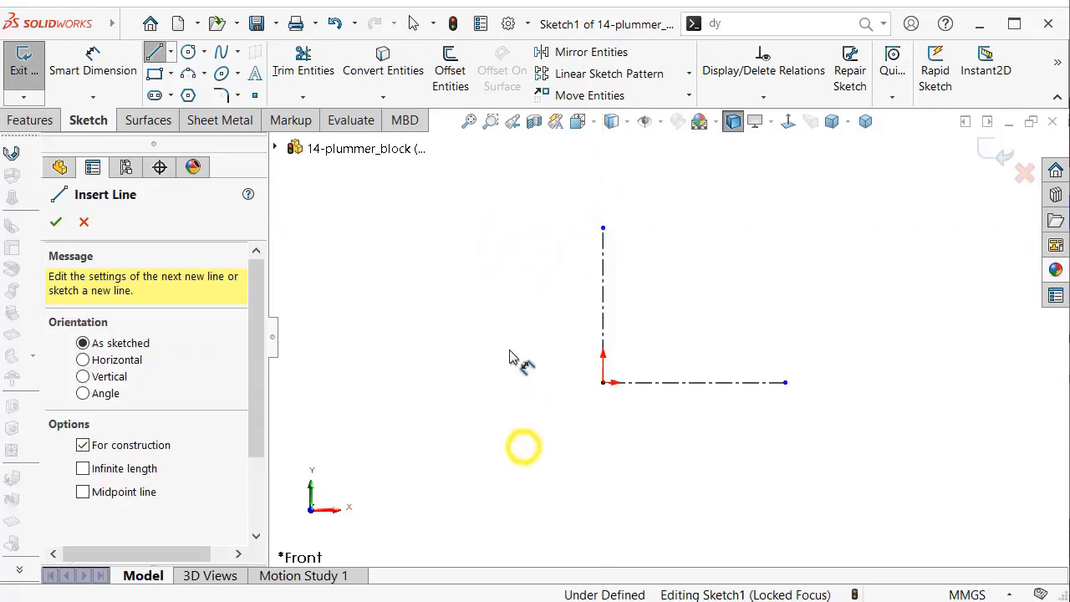
left_click(694, 384)
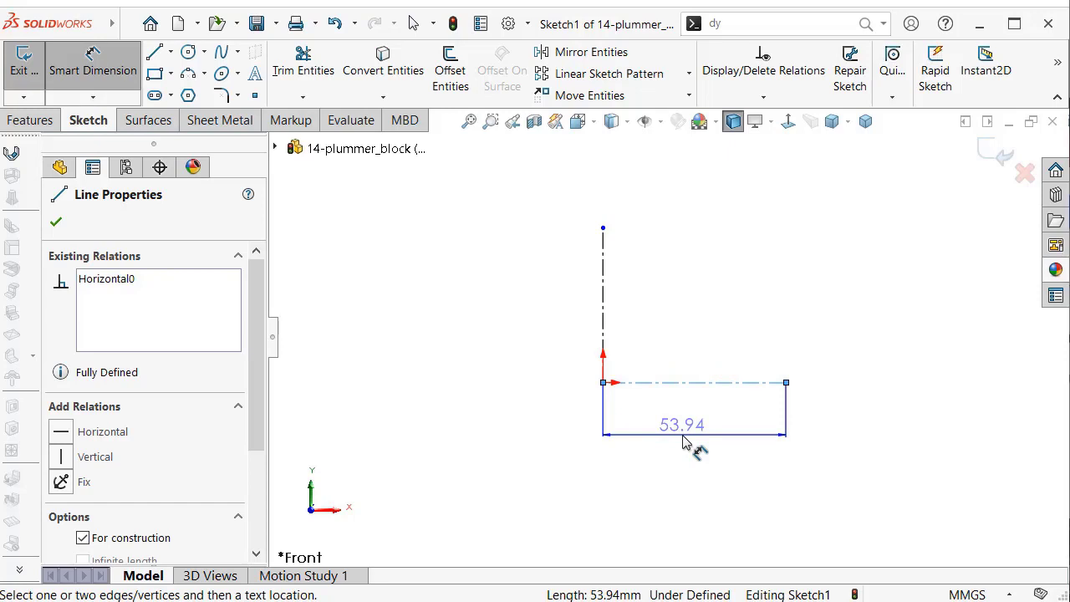
- Dimension the horizontal centerline to 5 mm and the vertical centerline to 4 mm
left_click(682, 441)
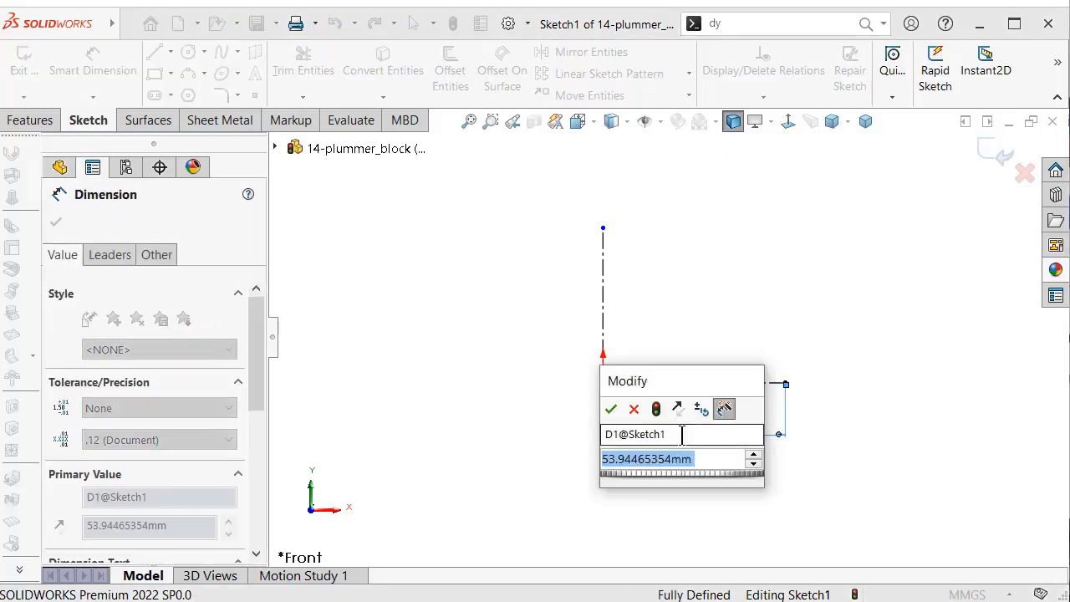
type("5")
key("Return")
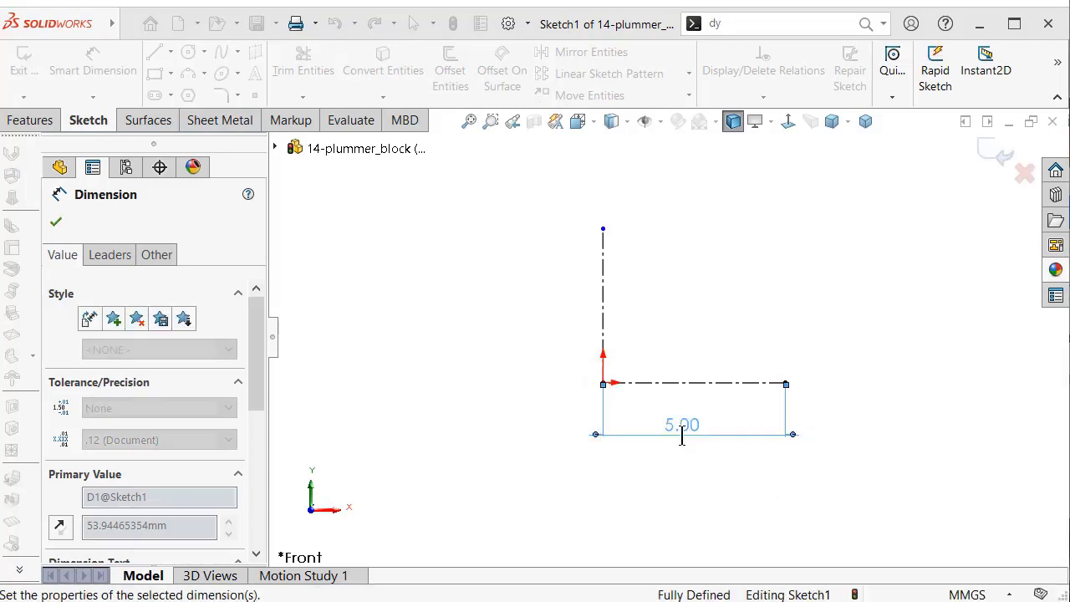
left_click(605, 294)
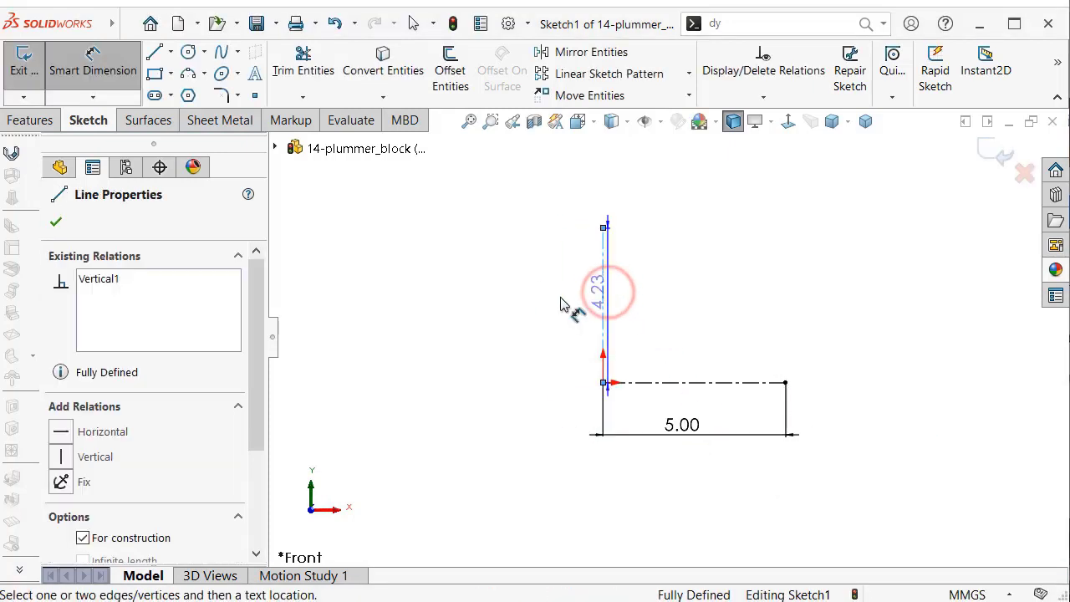
left_click(433, 322)
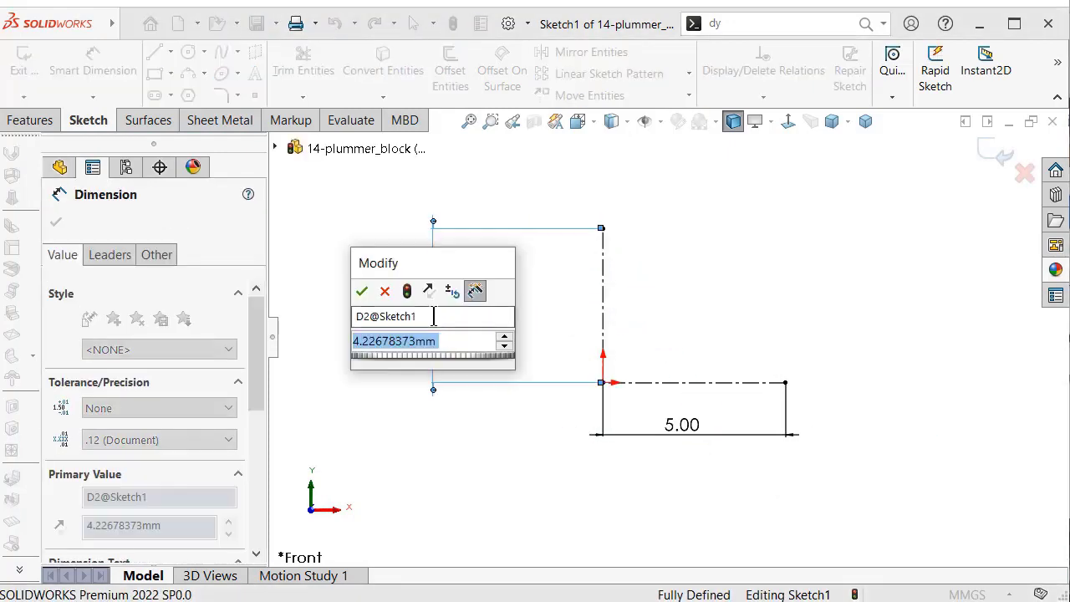
type("4")
key("Return")
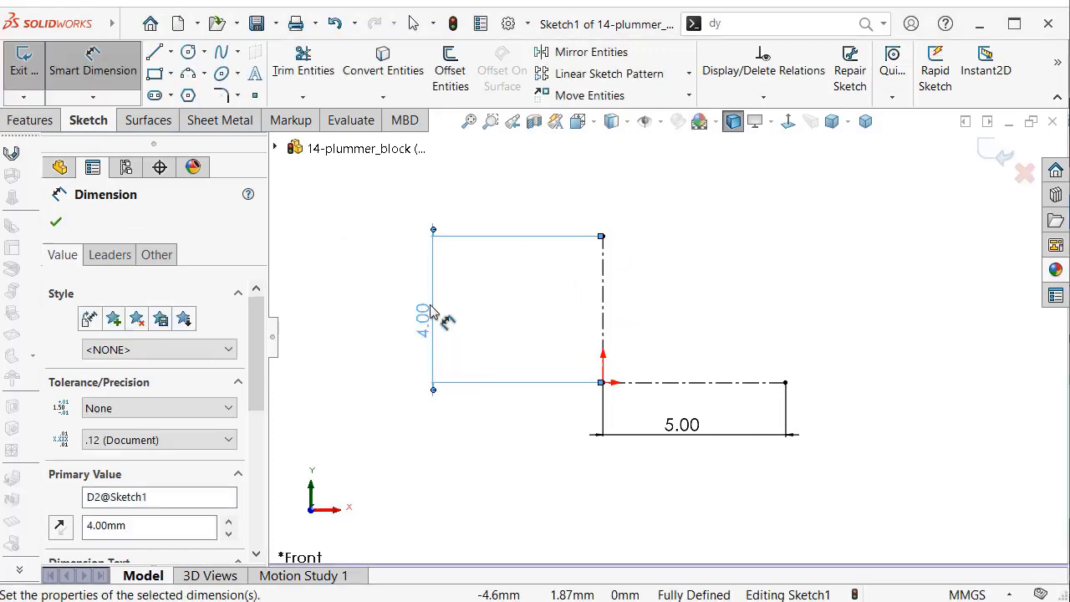
left_click(346, 292)
scroll(668, 343, "up", 1)
scroll(735, 405, "down", 2)
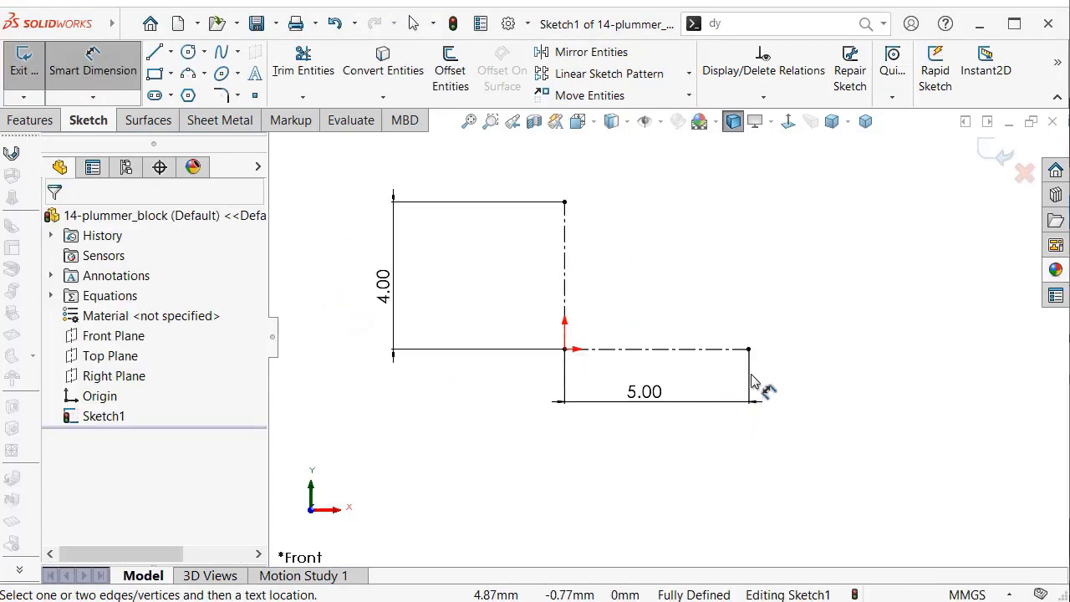
scroll(832, 333, "down", 1)
scroll(828, 334, "down", 1)
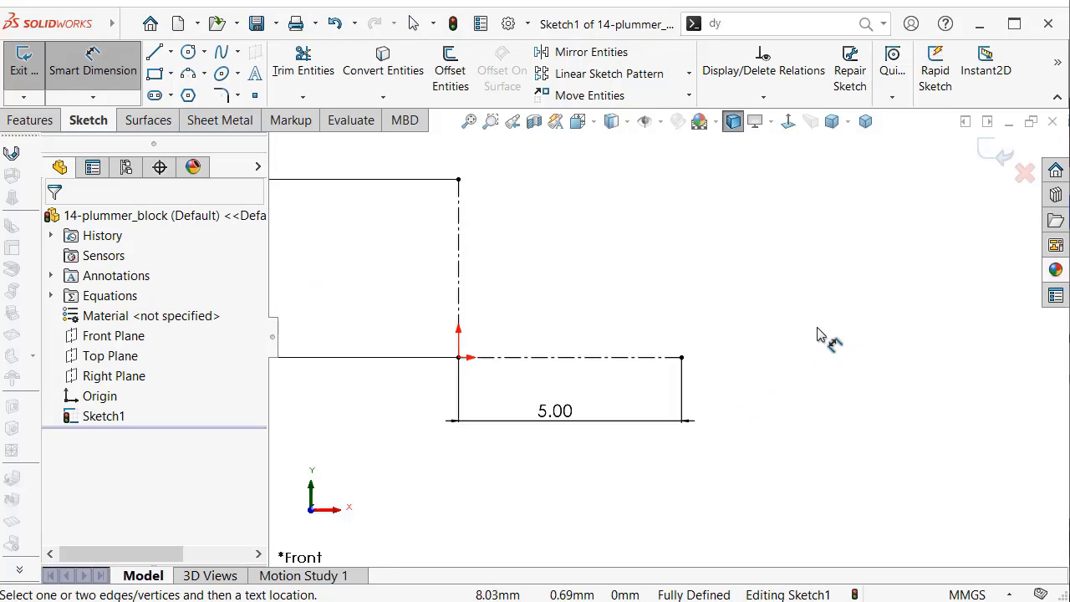
- Draw a tall corner rectangle to the right of the horizontal centerline
key("s")
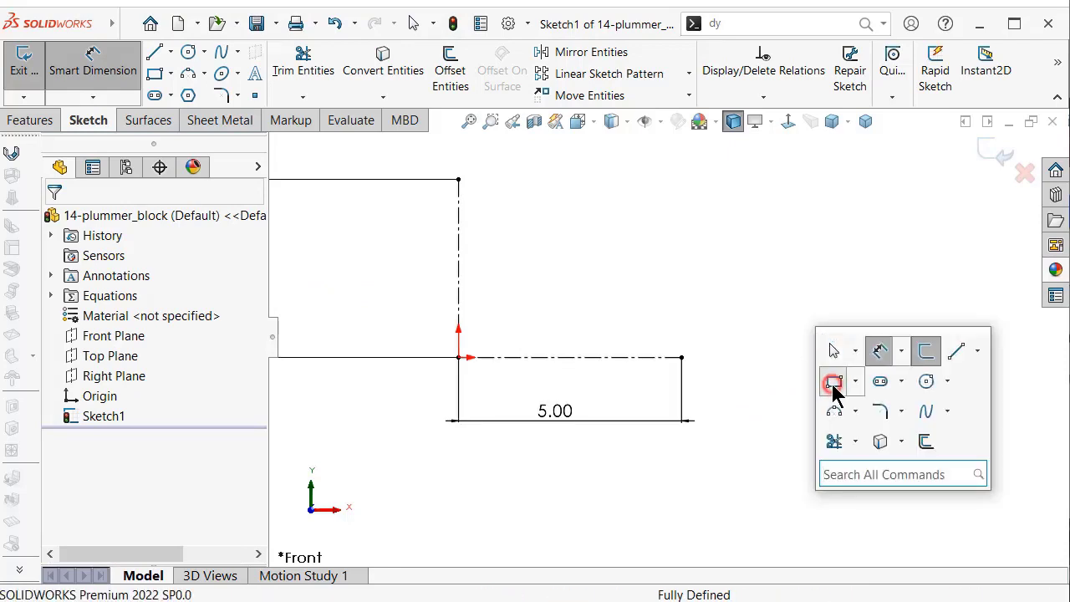
left_click(833, 386)
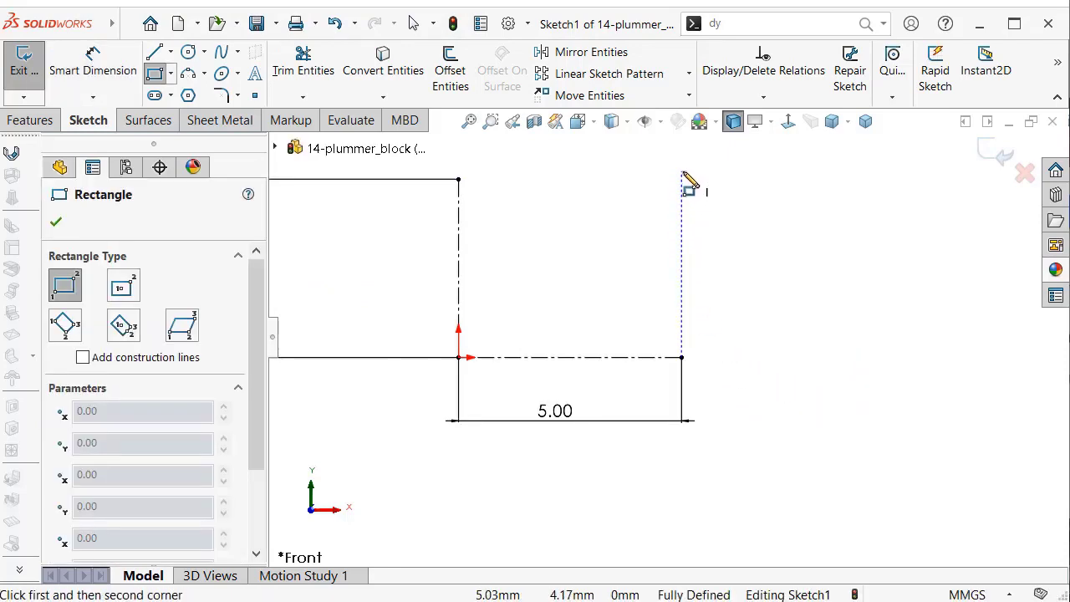
left_click_drag(683, 178, 815, 496)
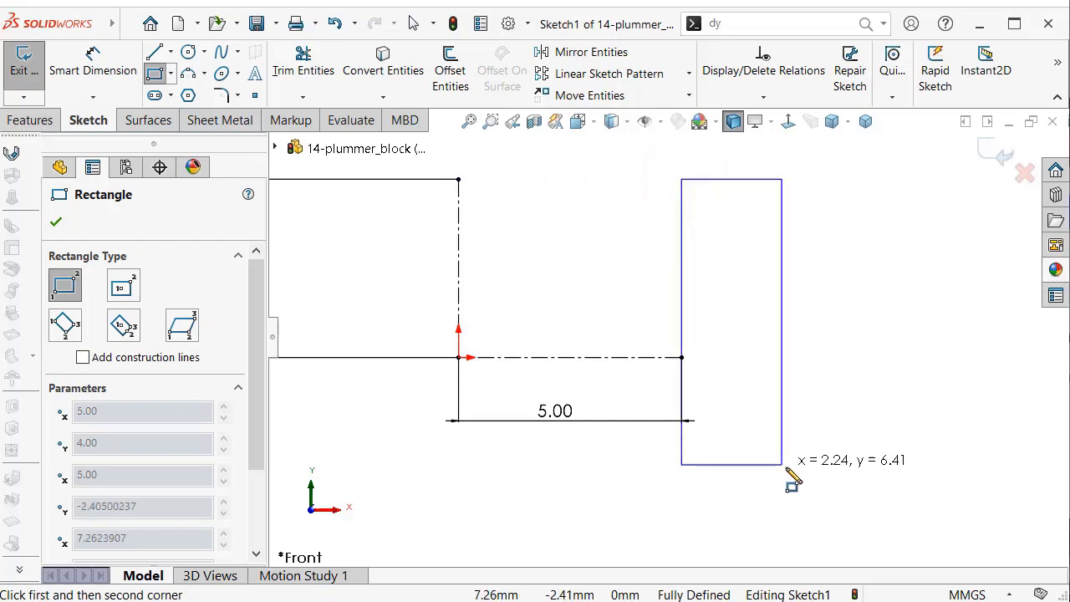
left_click(815, 496)
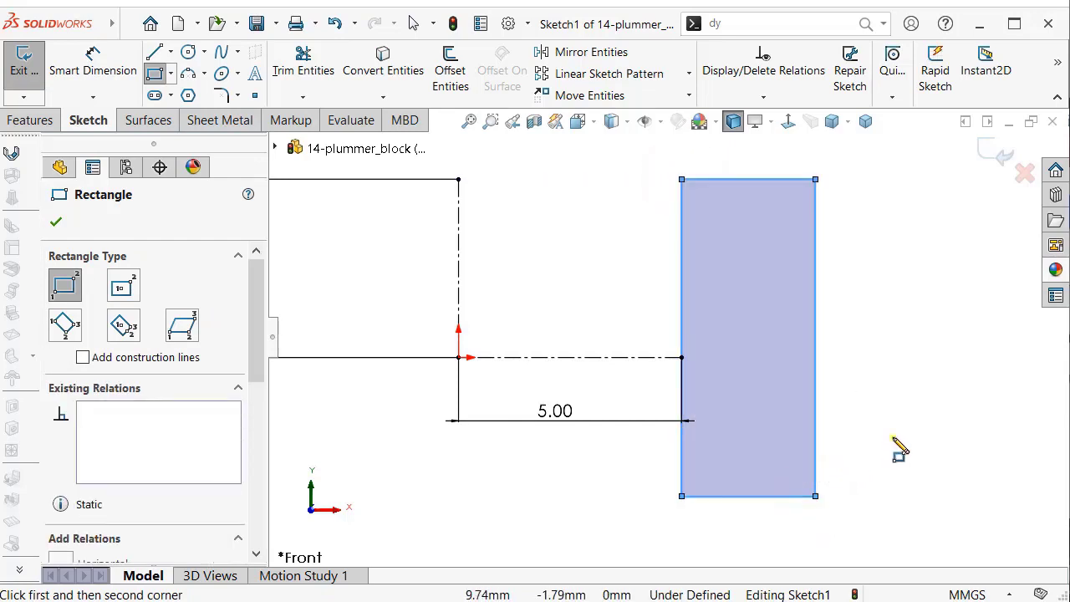
right_click_drag(893, 437, 882, 294)
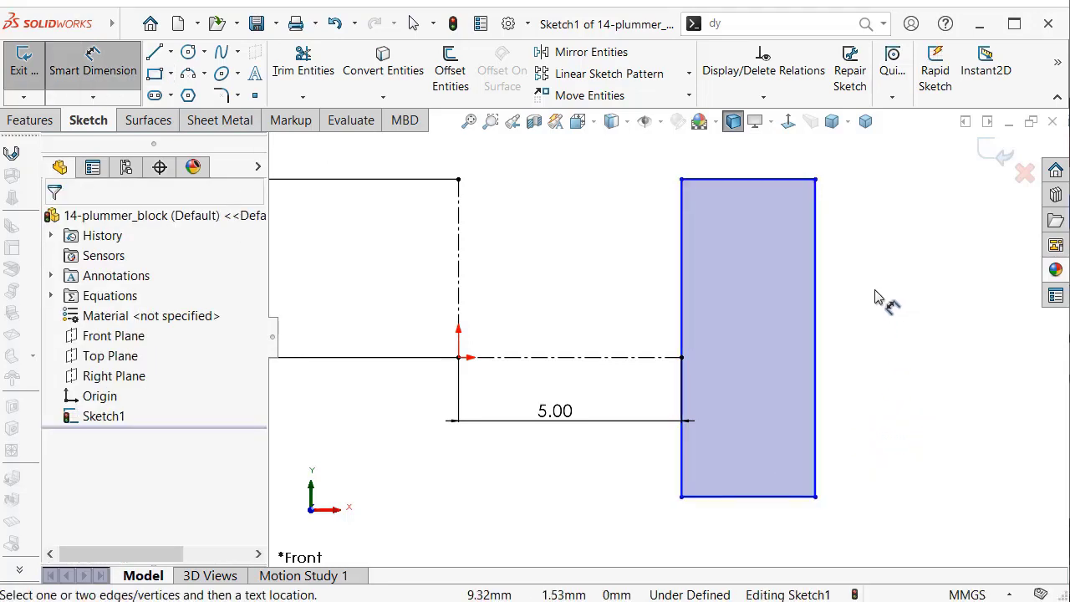
key("Escape")
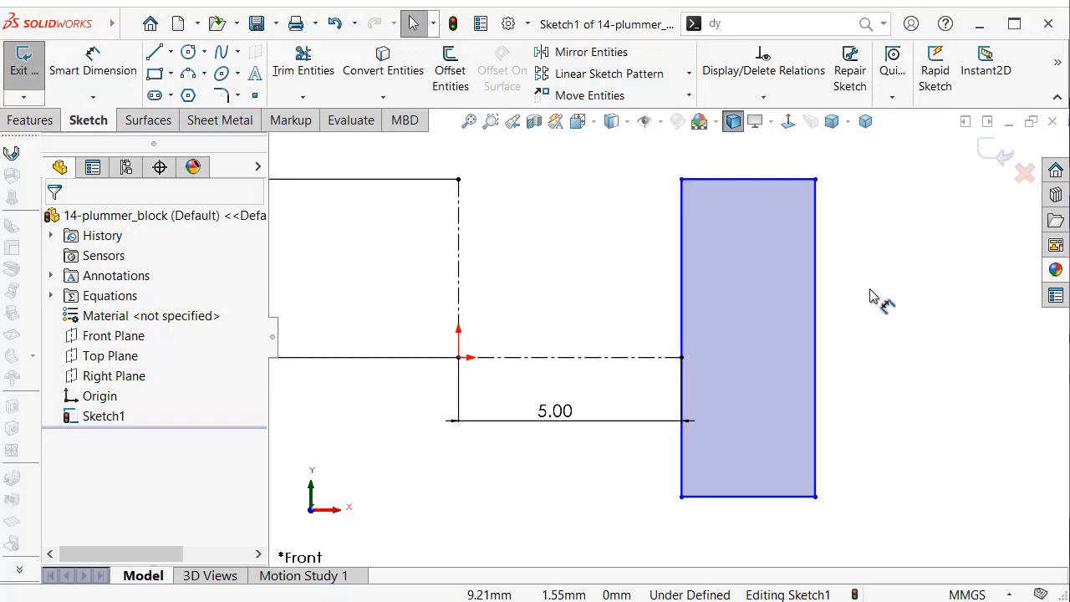
left_click(875, 290)
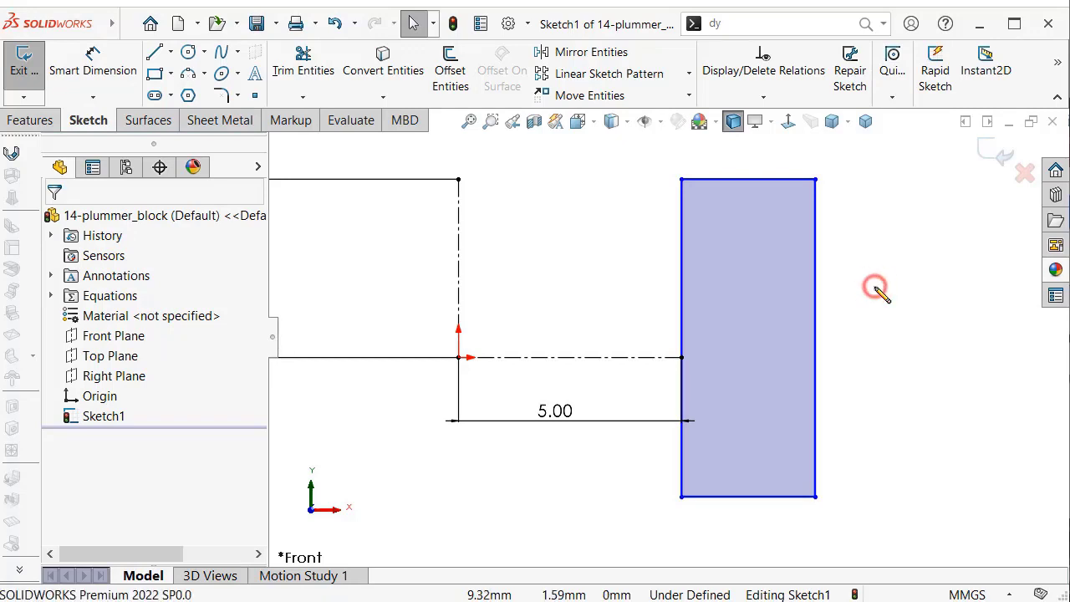
- Center the rectangle's left edge on the centerline end and level its top with the vertical centerline
left_click(683, 319)
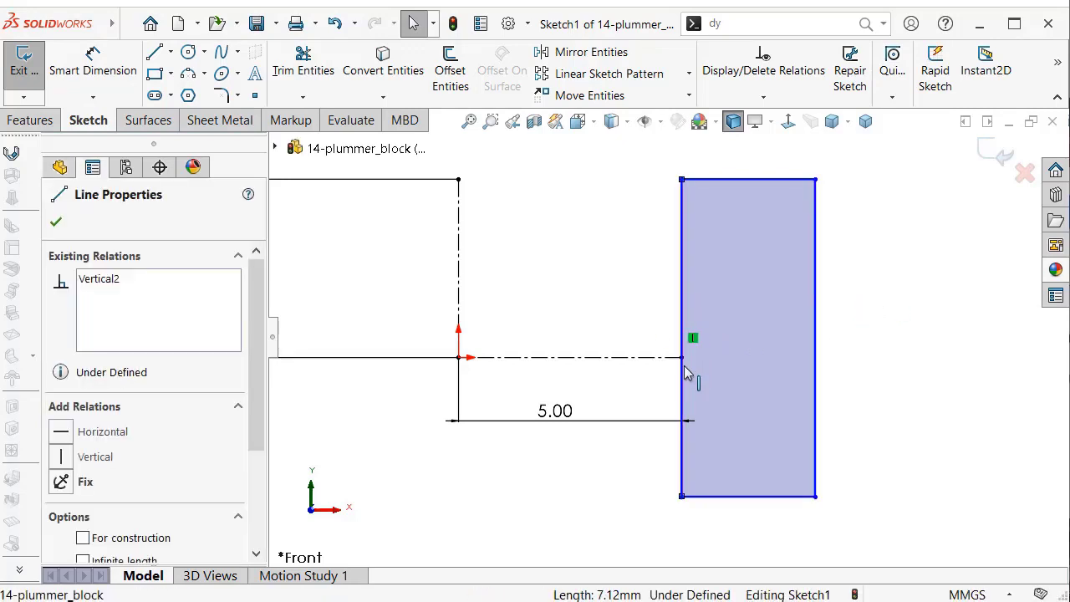
left_click(682, 358, "ctrl")
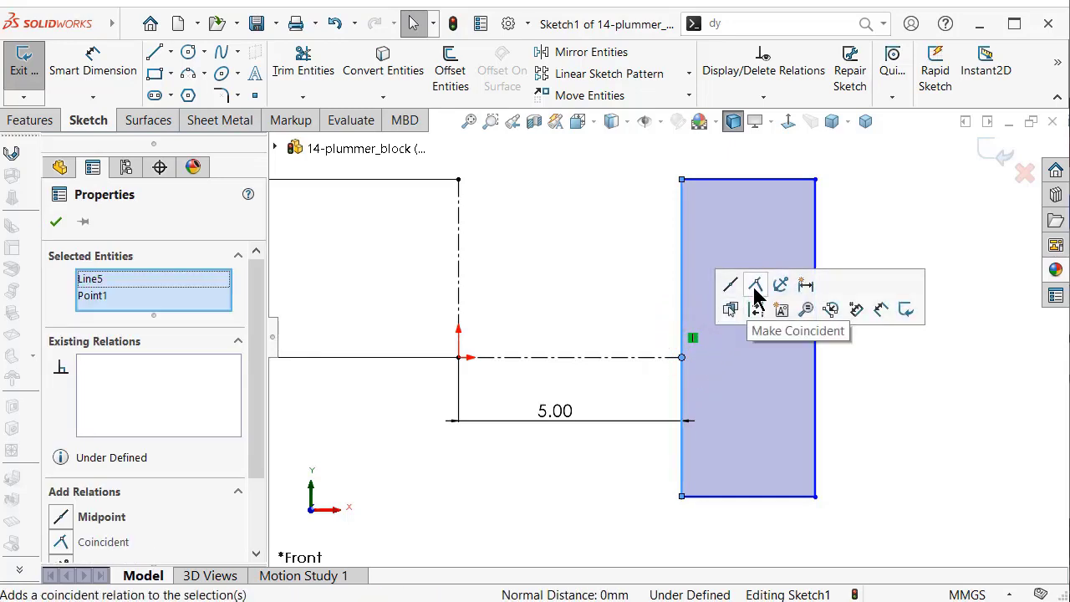
left_click(730, 285)
left_click(589, 223)
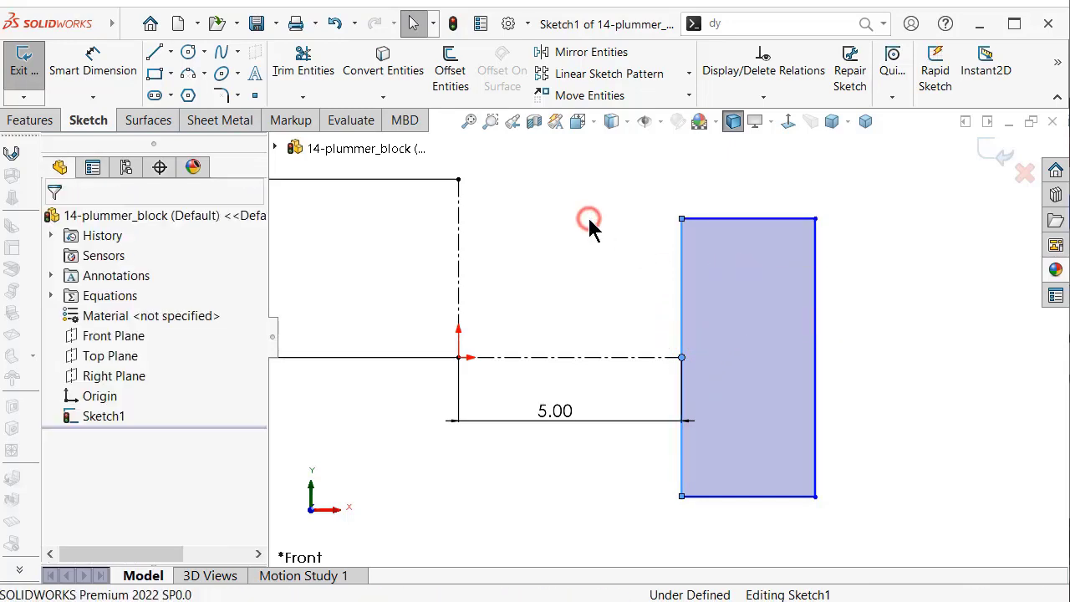
left_click(682, 219)
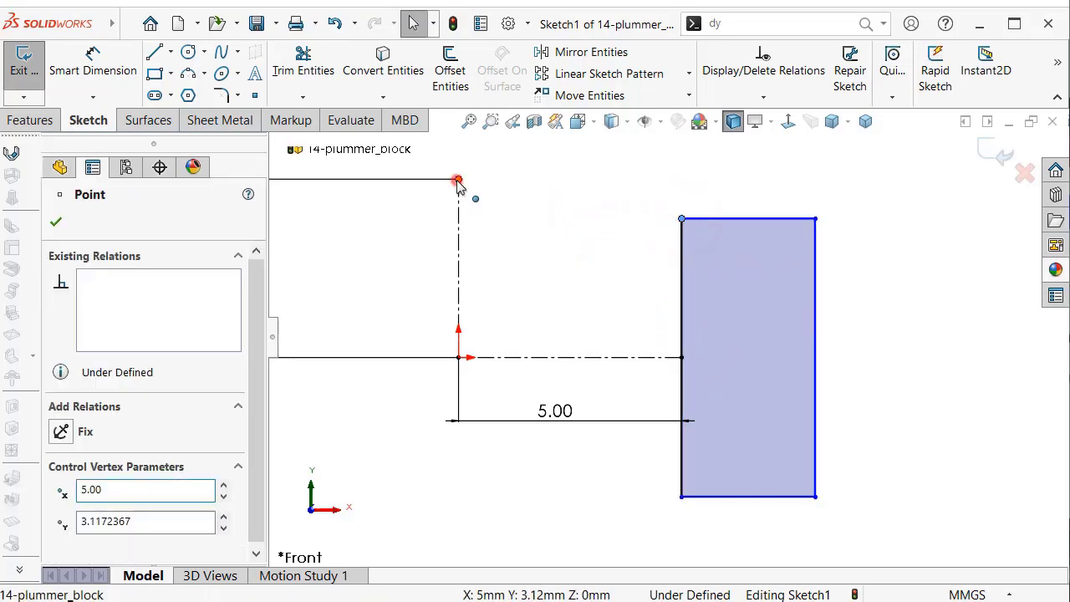
left_click(458, 181, "ctrl")
left_click(510, 129)
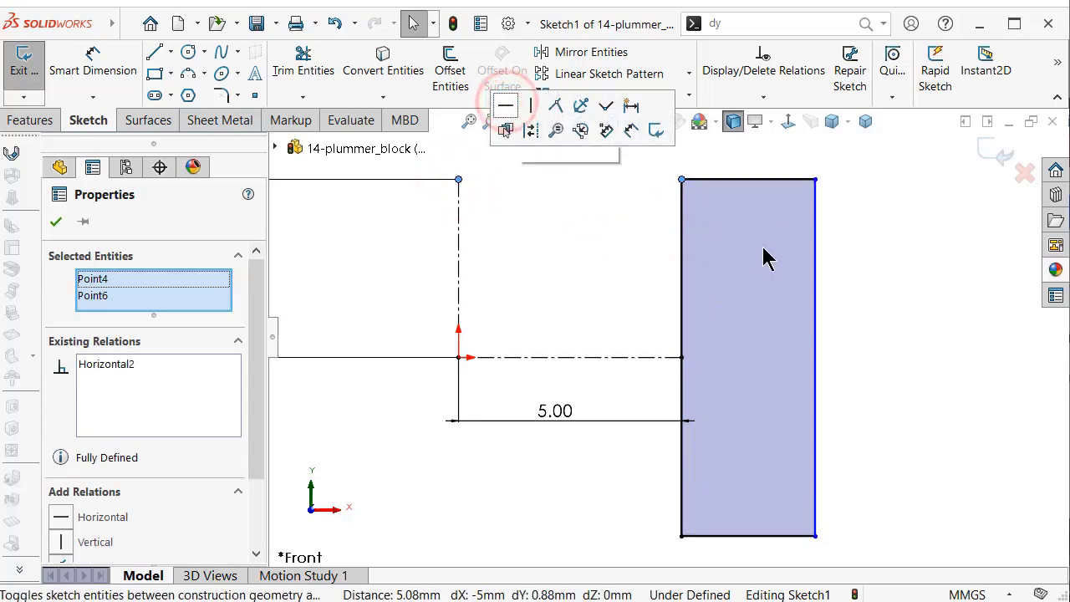
left_click(902, 285)
- Dimension the rectangle's top edge to 3 mm wide
key("f")
right_click_drag(869, 352, 853, 248)
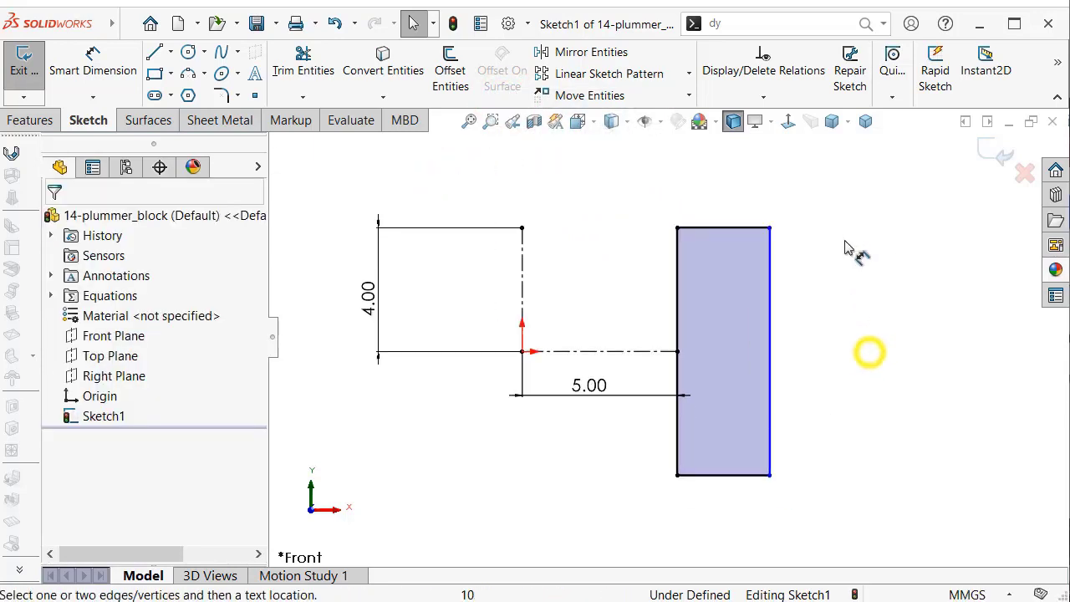
left_click(746, 231)
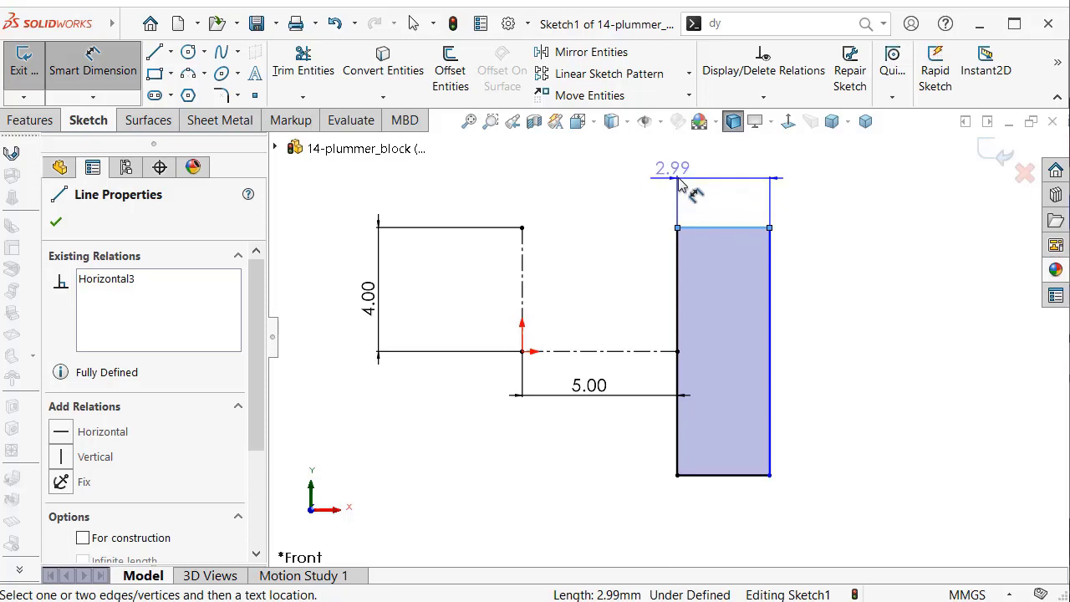
left_click(693, 178)
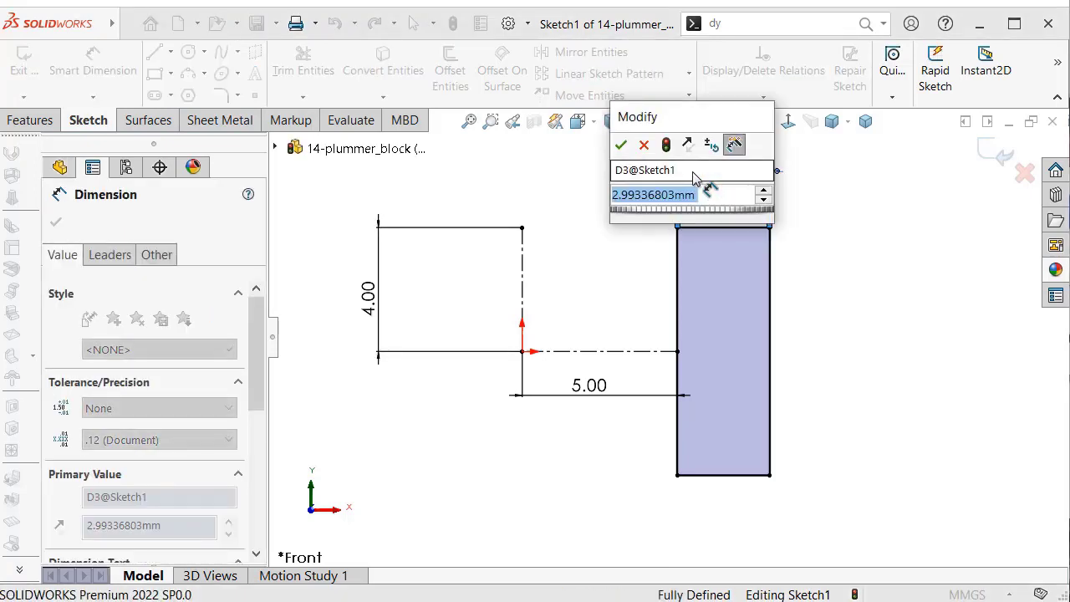
type("3")
key("Return")
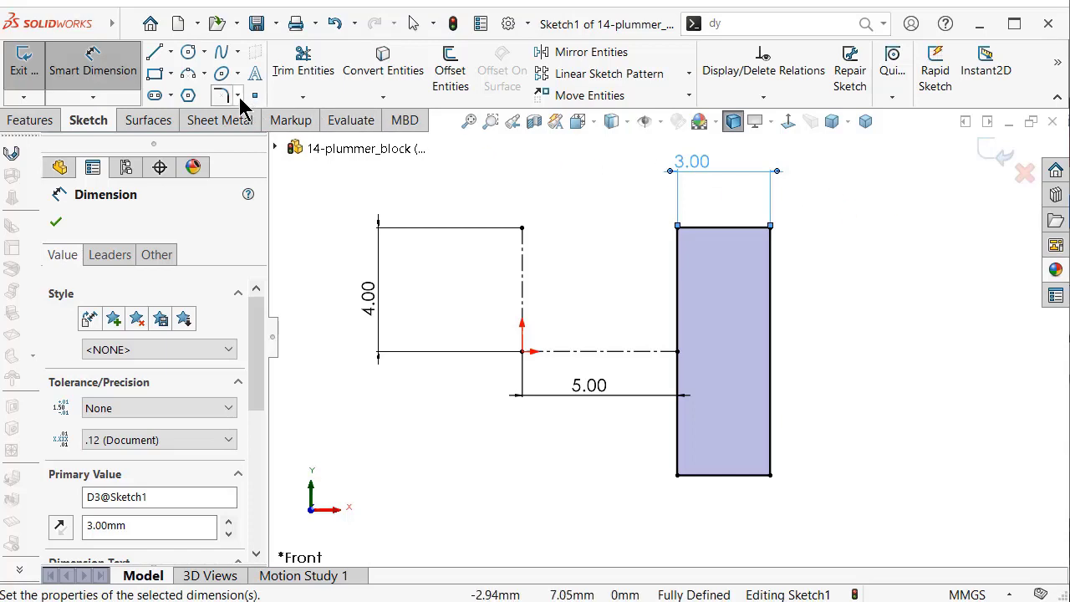
- Chamfer the rectangle's top-right and bottom-right corners by 0.50, skipping the top-left corner
left_click(237, 95)
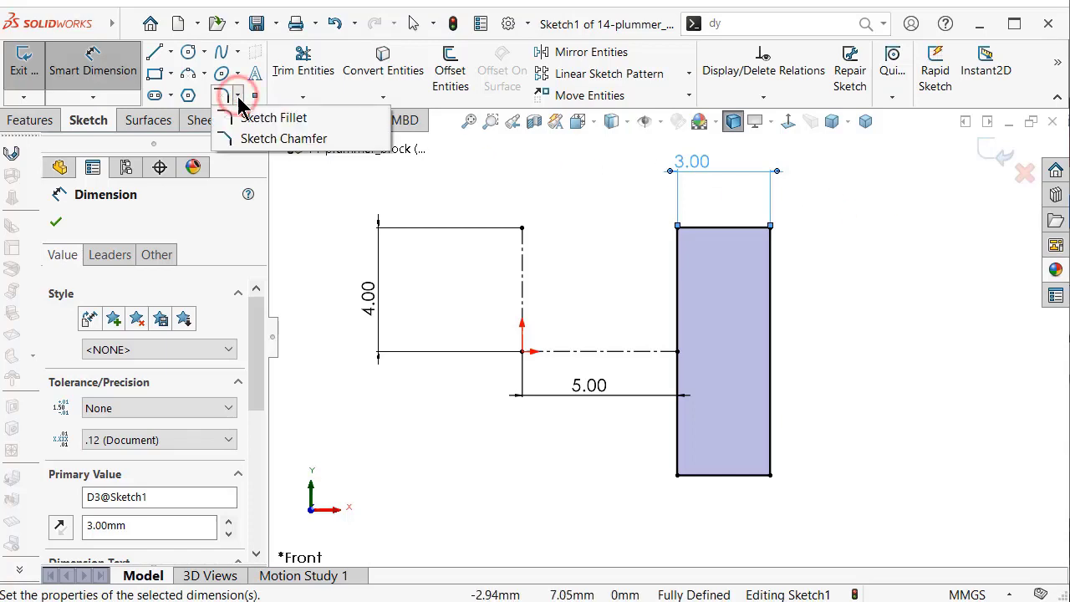
left_click(251, 139)
type("0,5")
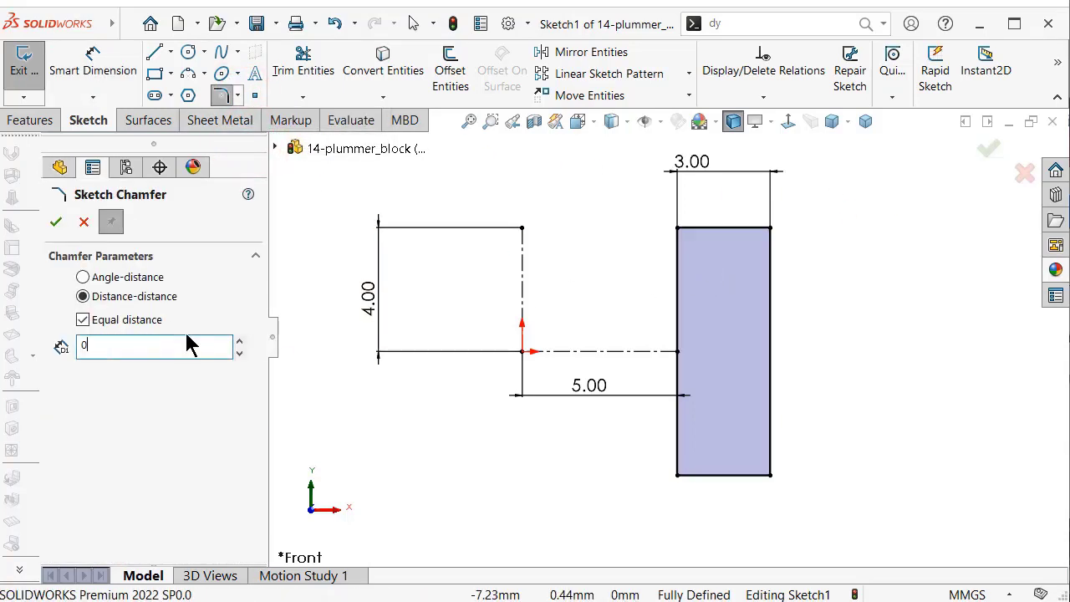
left_click(771, 229)
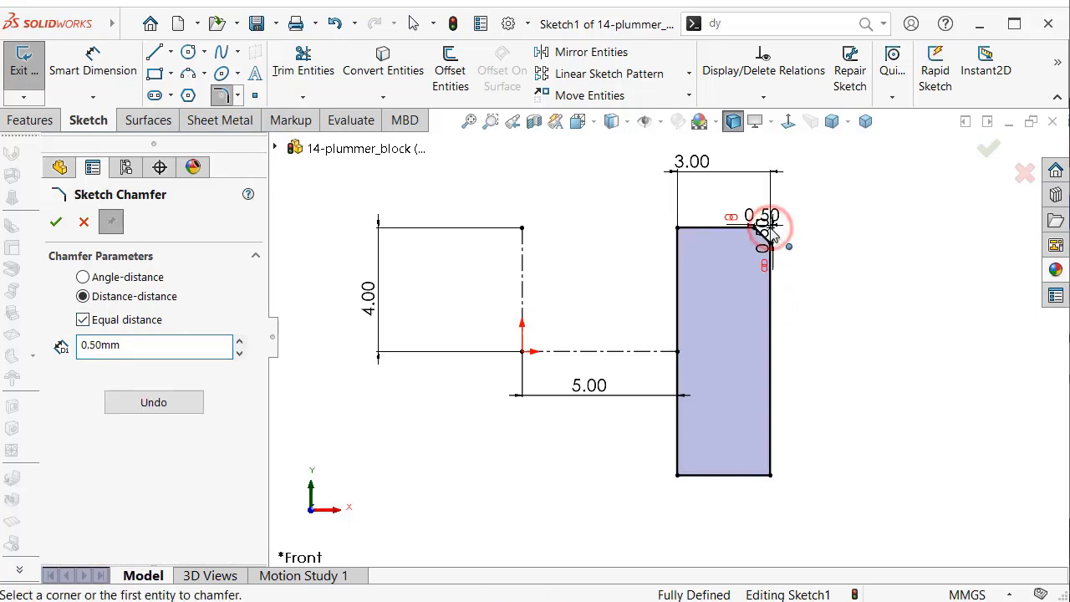
left_click(770, 475)
left_click(677, 227)
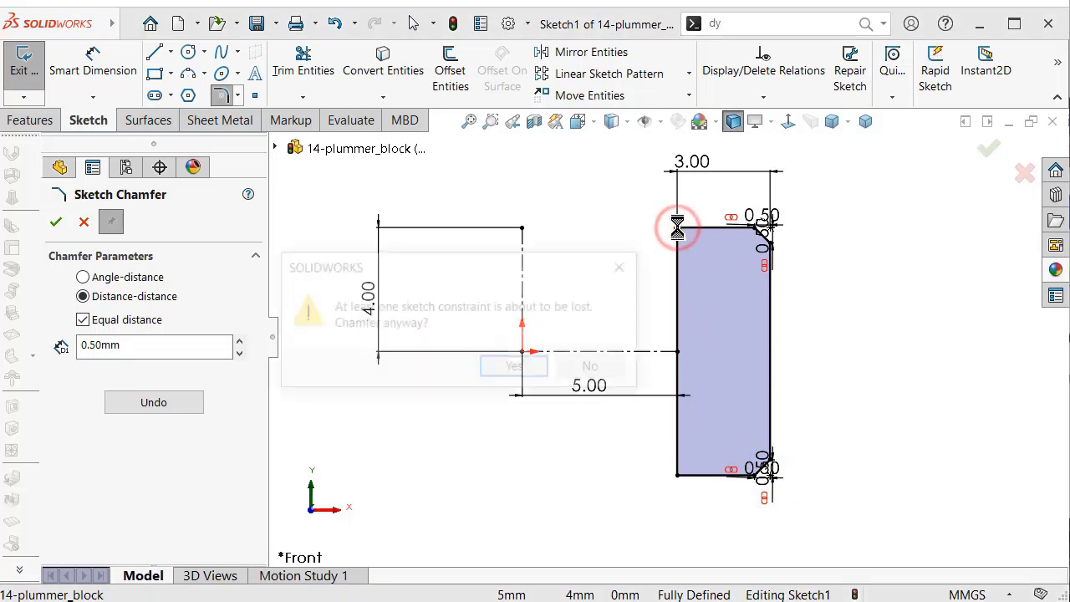
left_click(586, 370)
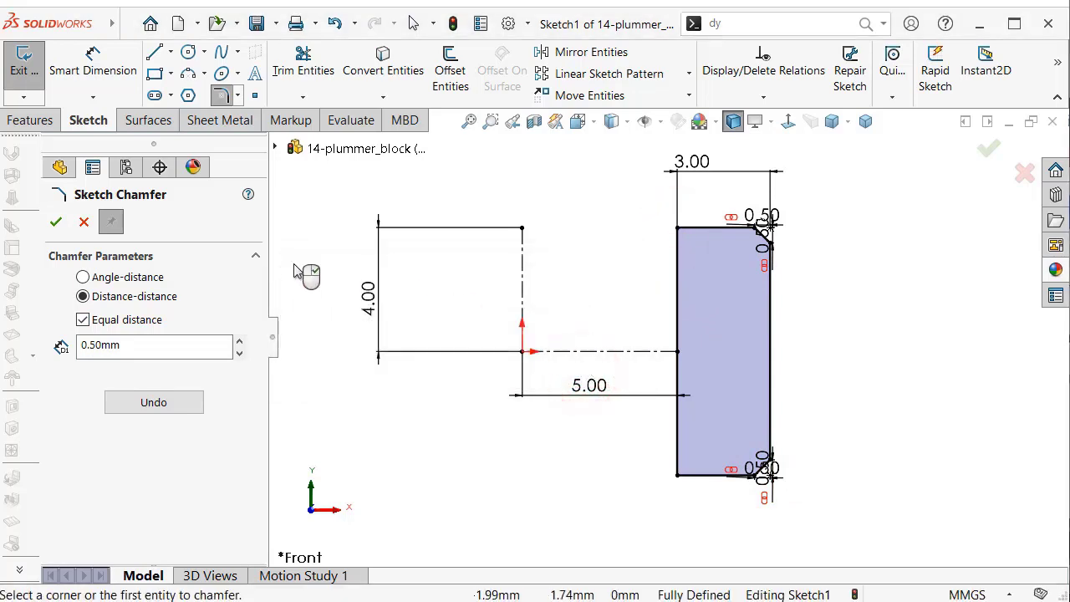
left_click(56, 223)
- Move both 0.50 chamfer dimensions clear of the corner
scroll(810, 245, "down", 5)
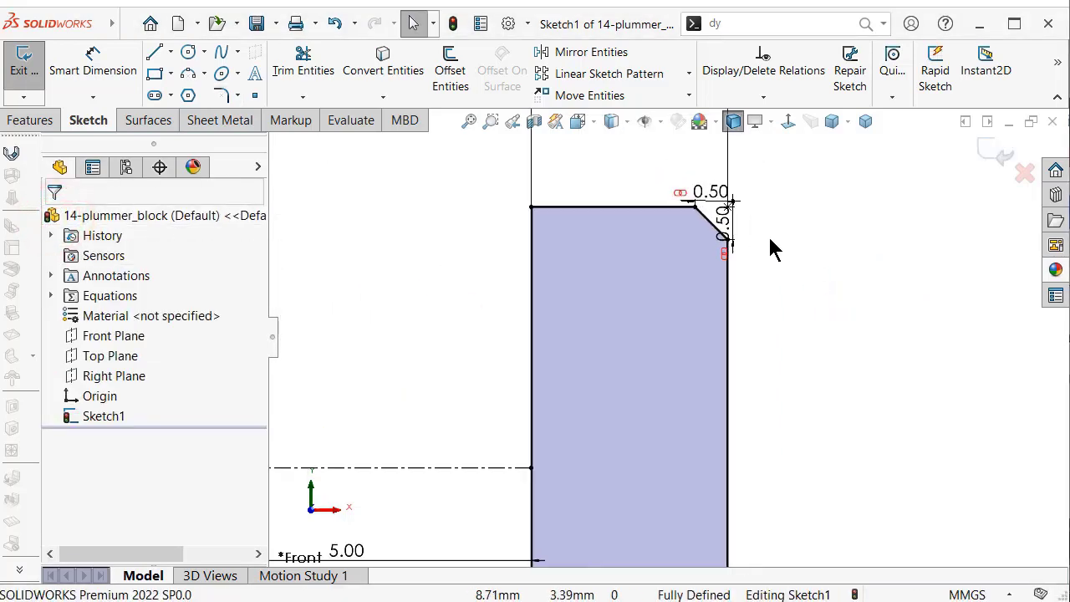
left_click_drag(725, 203, 606, 171)
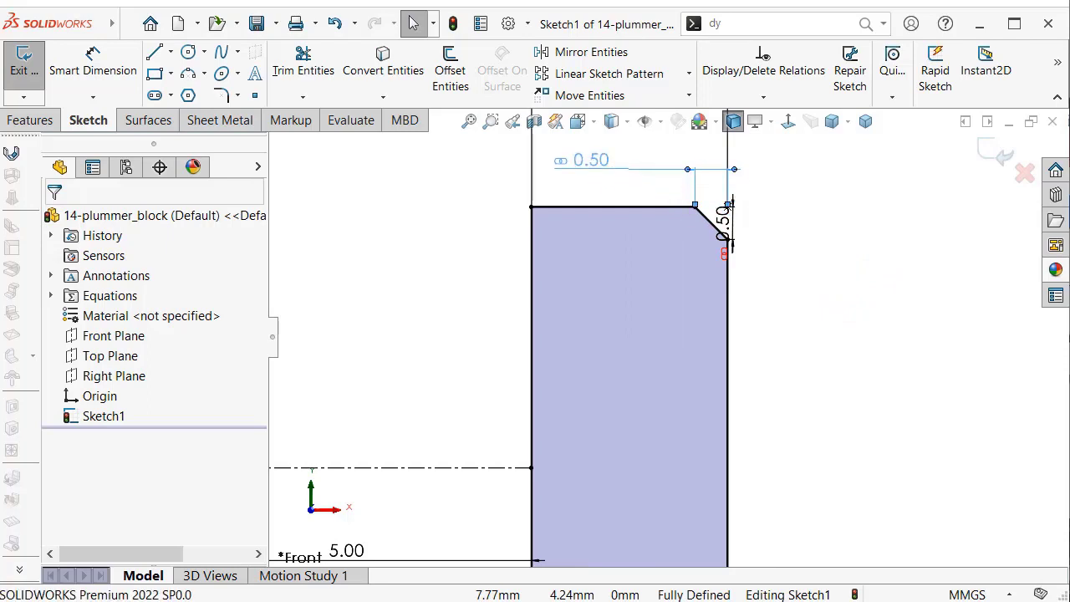
left_click_drag(724, 231, 676, 288)
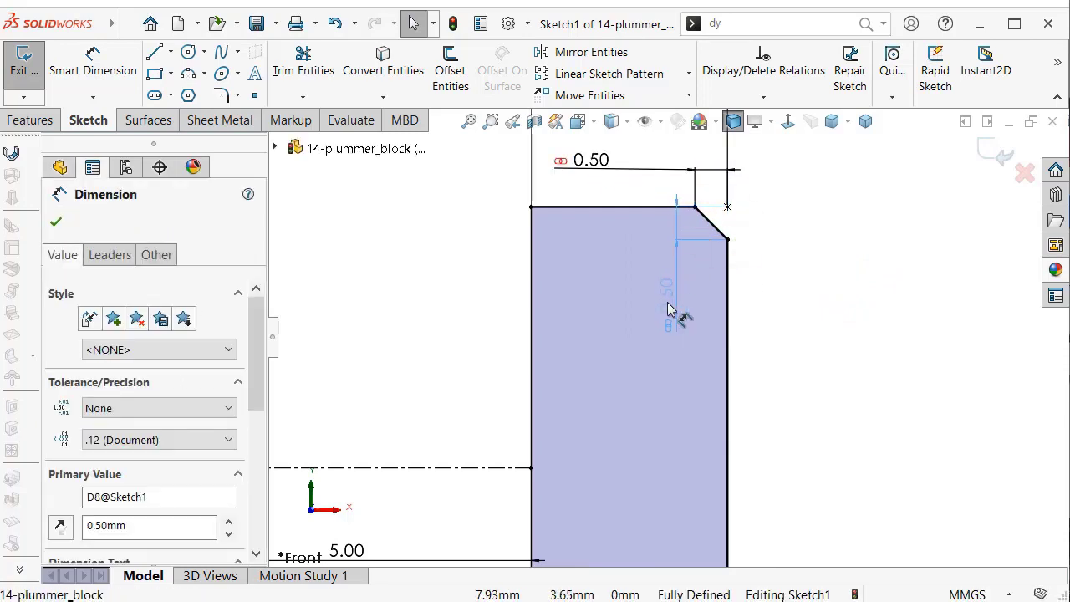
left_click(856, 313)
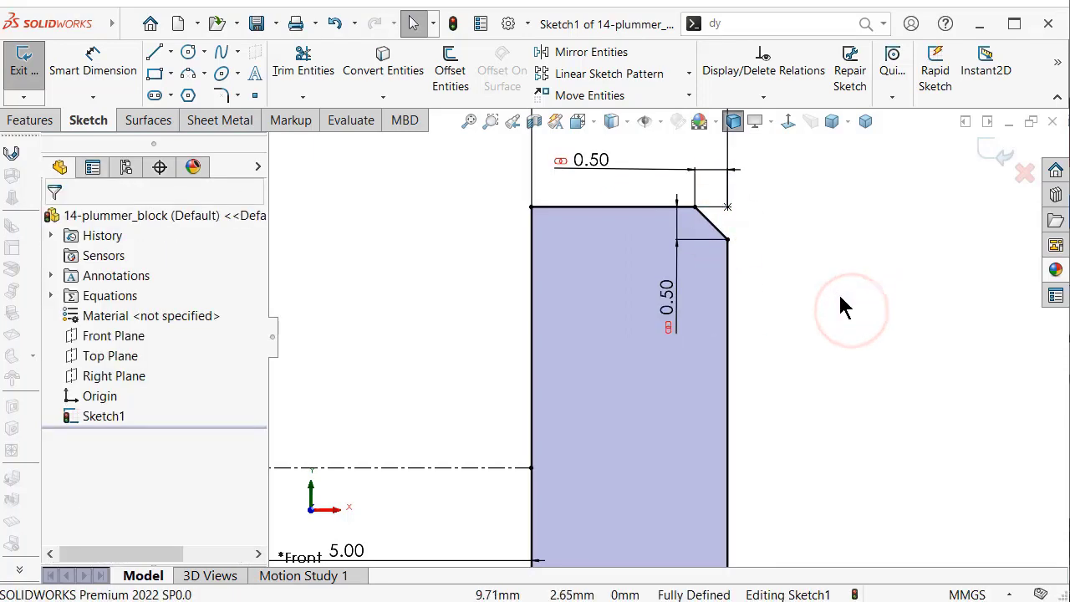
key("z")
scroll(823, 288, "down", 3)
key("z")
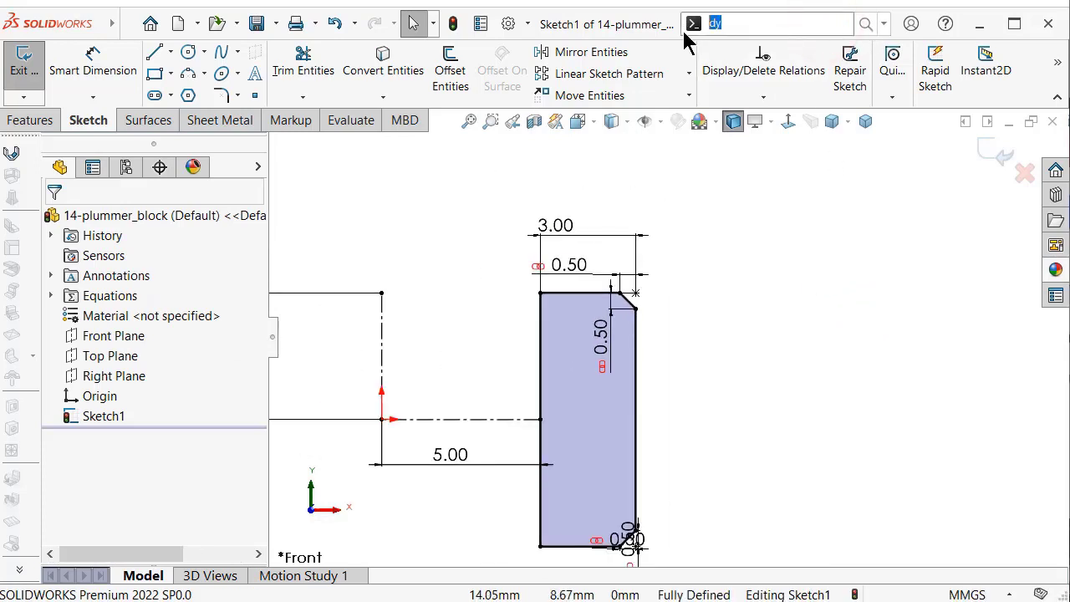
- Turn on Dynamic Mirror Entities about the horizontal centreline
type("dy")
left_click(742, 66)
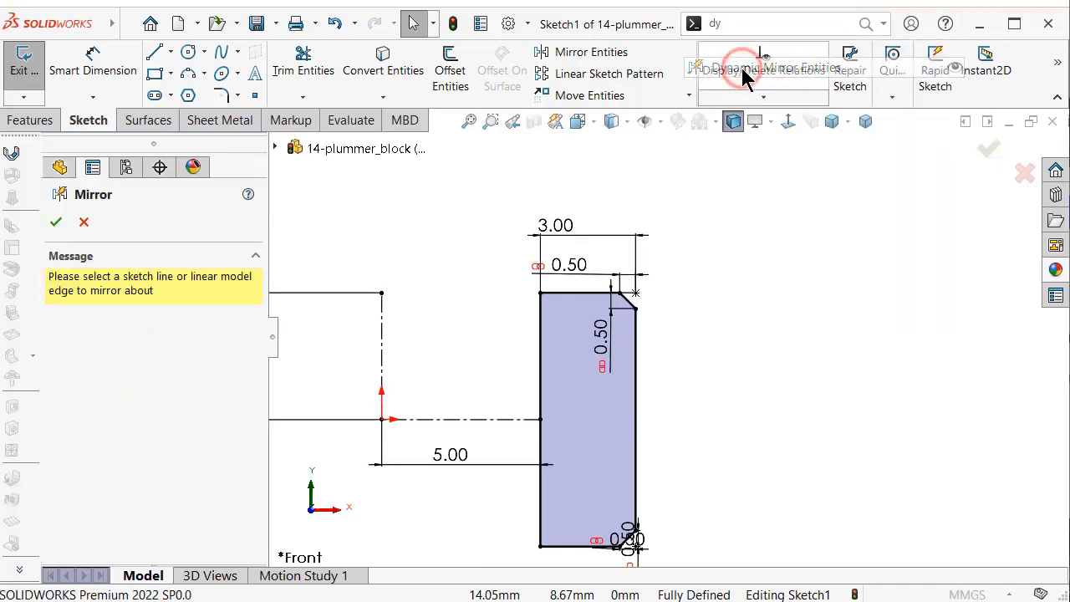
left_click(470, 422)
scroll(700, 310, "down", 2)
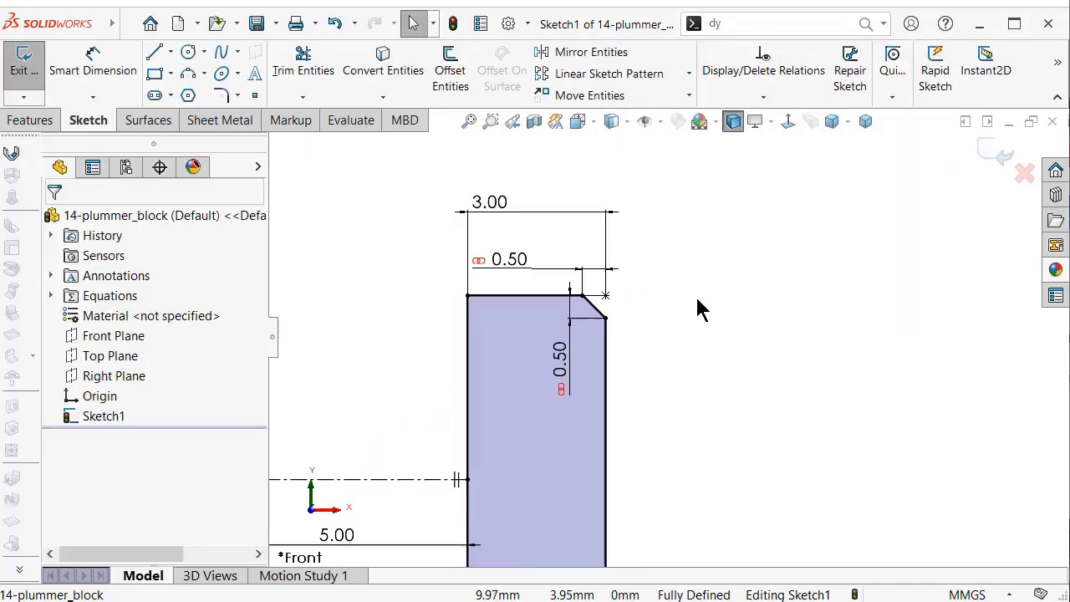
- Draw lines from the top edge's end point out right, down, then right again
key("s")
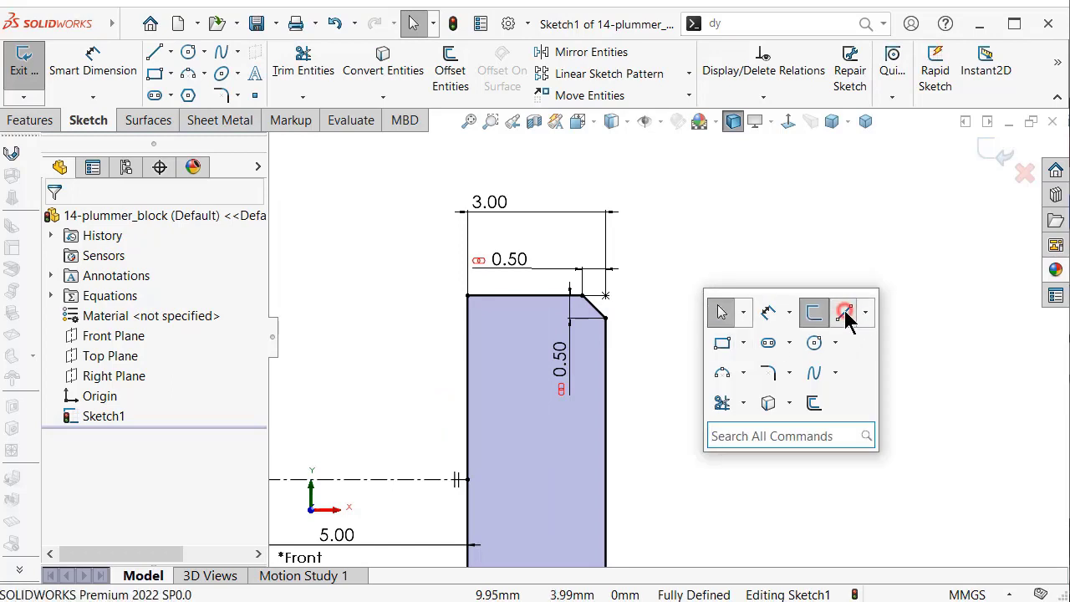
left_click(844, 313)
scroll(675, 301, "down", 3)
scroll(535, 324, "down", 2)
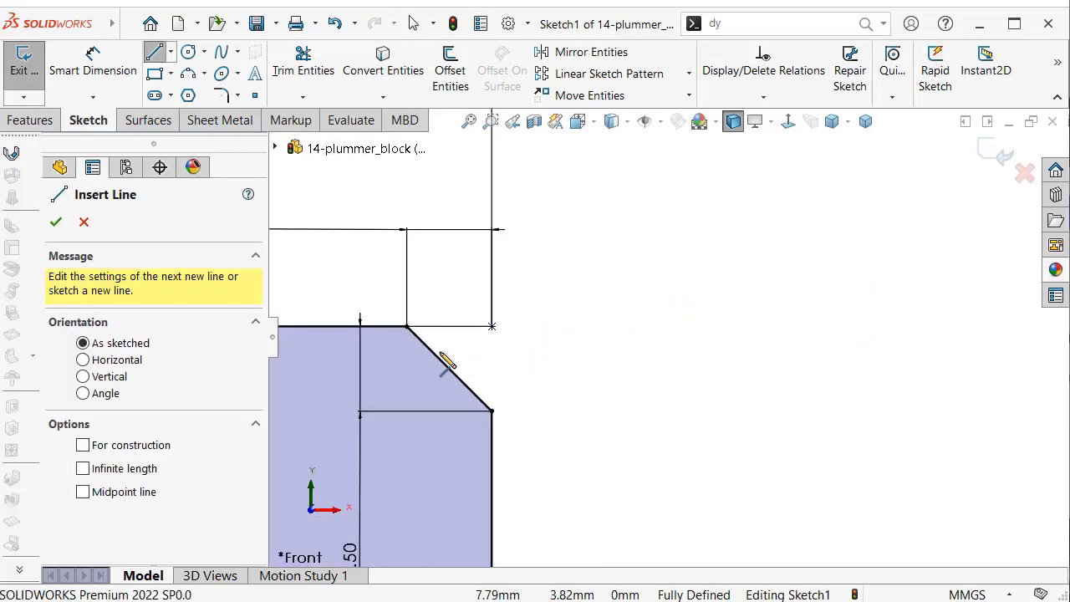
left_click(492, 326)
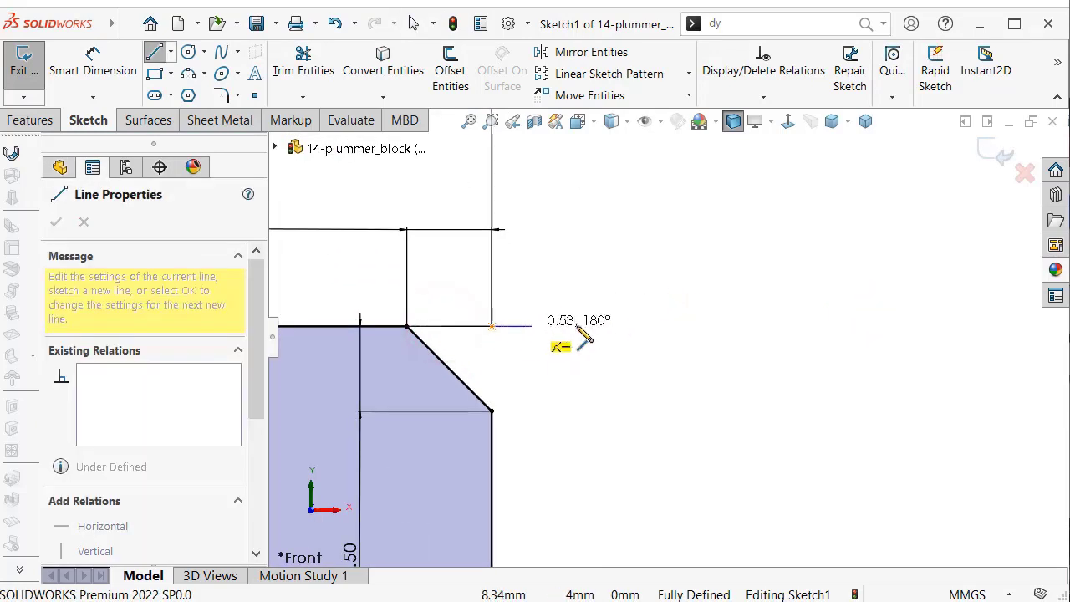
left_click(634, 327)
left_click(634, 443)
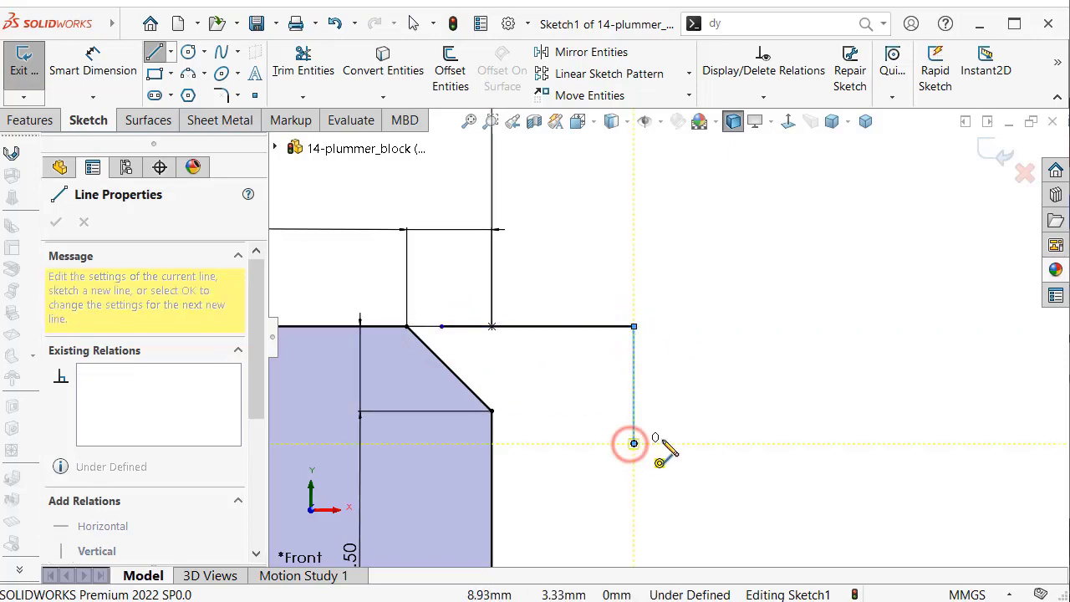
left_click(781, 444)
- Run the final vertical line down to the centreline to close the stepped profile
scroll(786, 447, "up", 2)
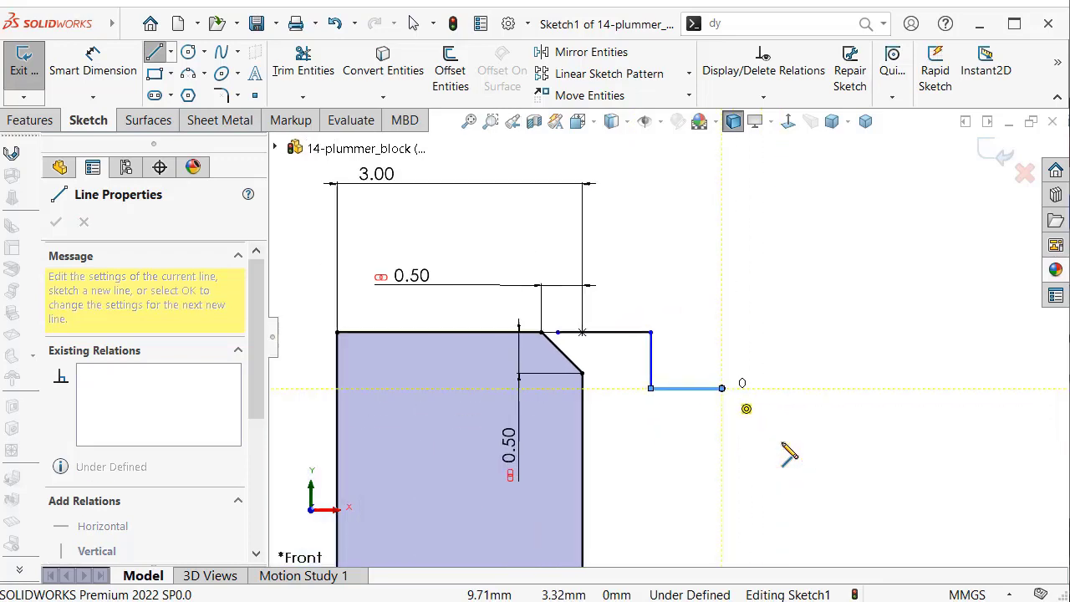
scroll(788, 449, "up", 1)
scroll(719, 451, "up", 1)
scroll(724, 426, "up", 1)
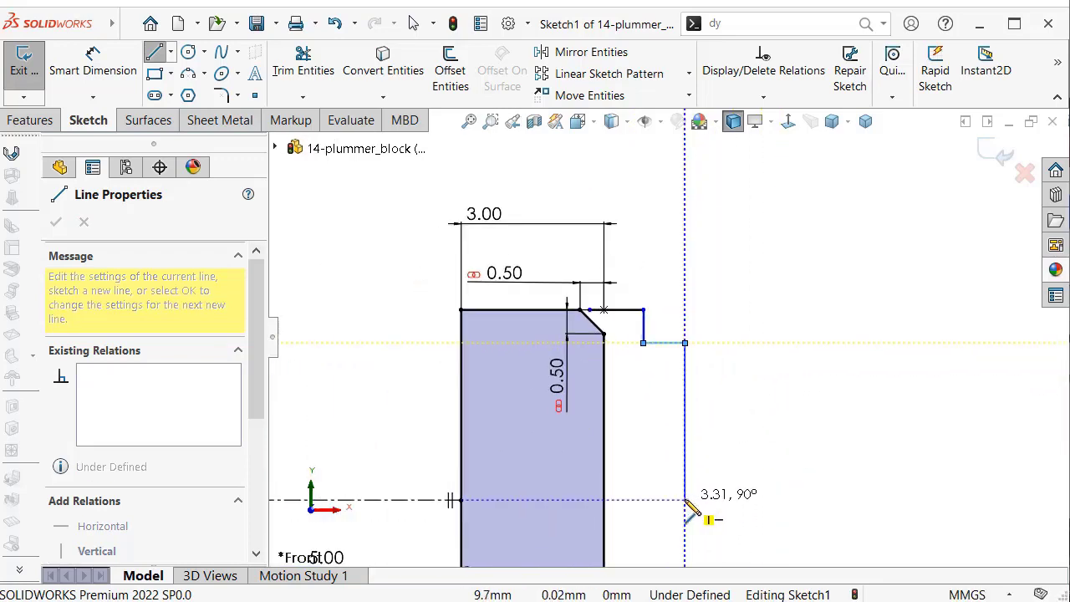
left_click(685, 501)
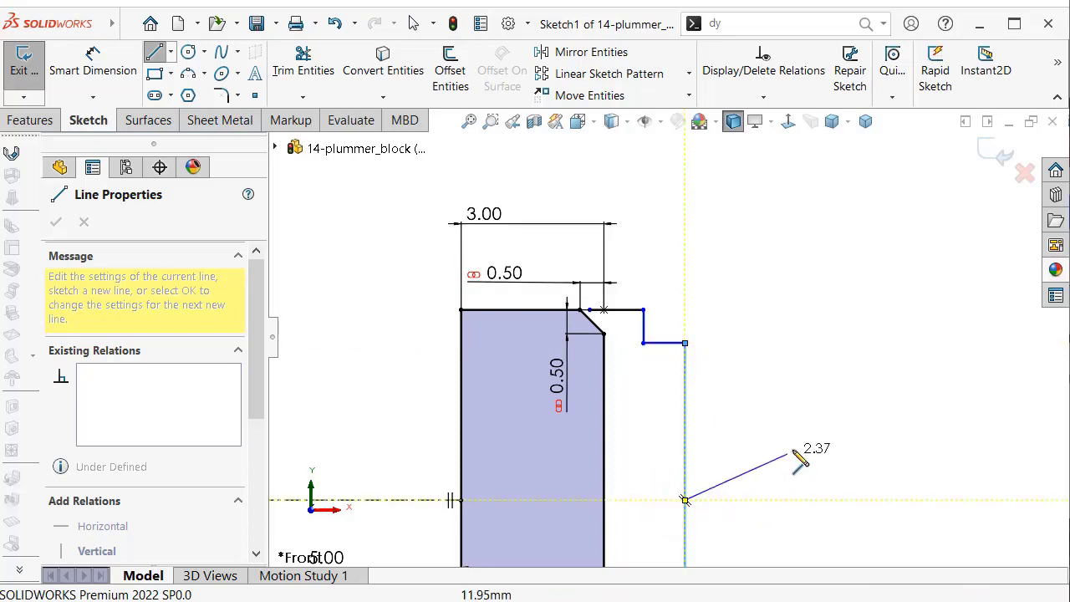
key("Escape")
- Make the loose sketch point coincident with the chamfer's end point
scroll(681, 363, "down", 1)
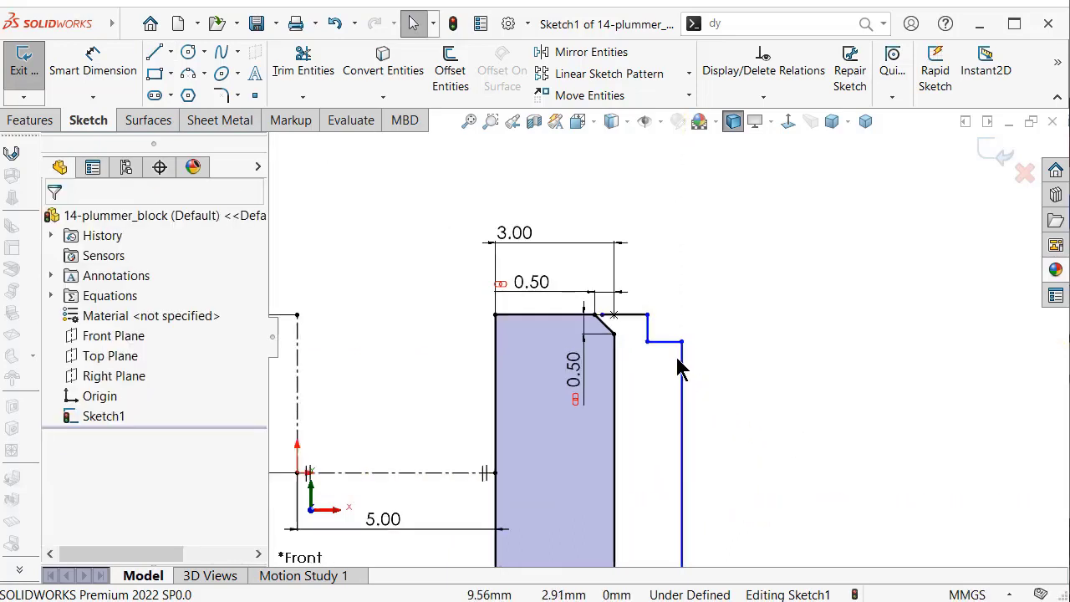
scroll(664, 349, "down", 1)
scroll(579, 309, "down", 1)
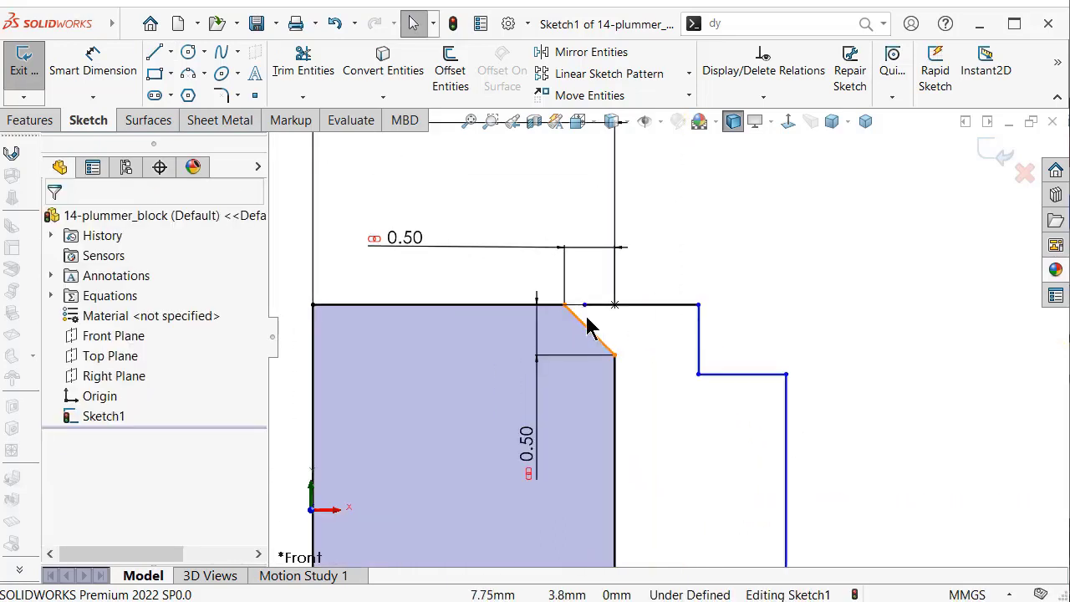
left_click(584, 308)
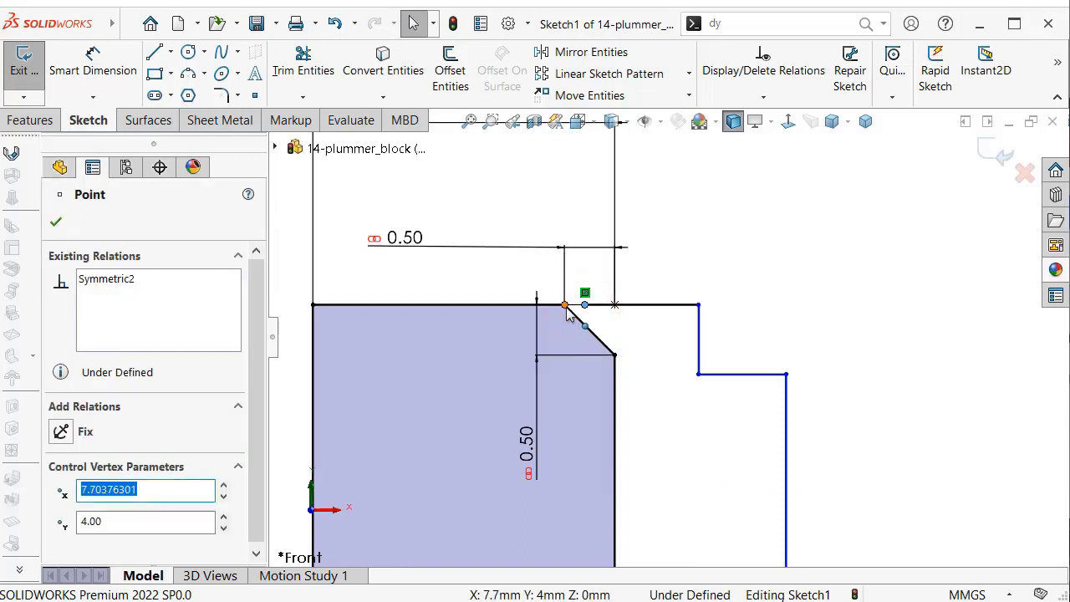
left_click(566, 307, "ctrl")
left_click(666, 235)
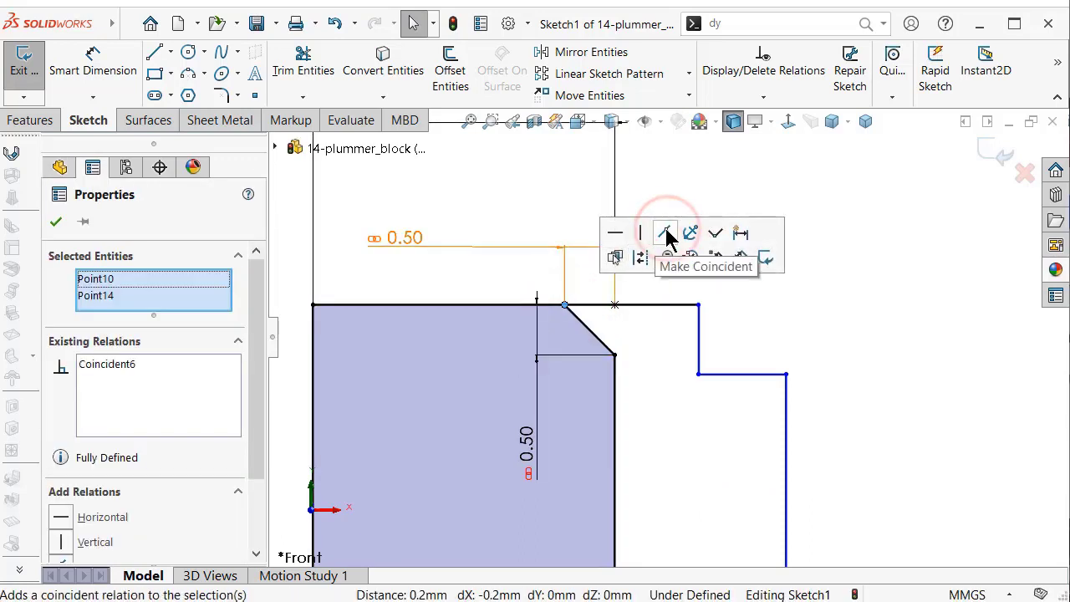
left_click(845, 276)
key("f")
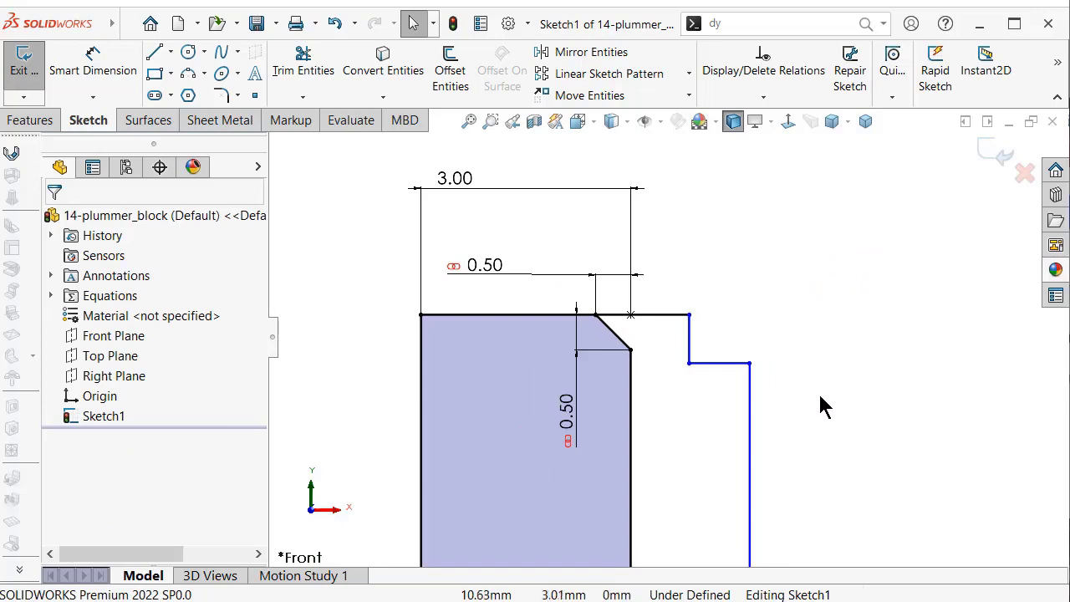
- Dimension the outer vertical line 2.50 from the block's right edge
right_click_drag(823, 409, 831, 330)
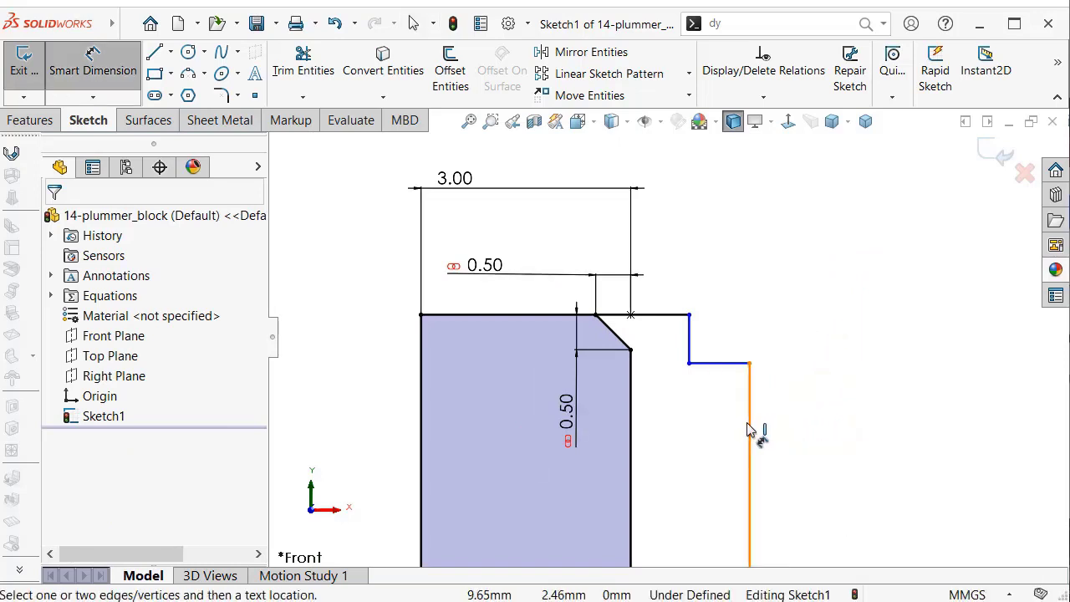
left_click_drag(750, 430, 643, 454)
left_click(633, 450)
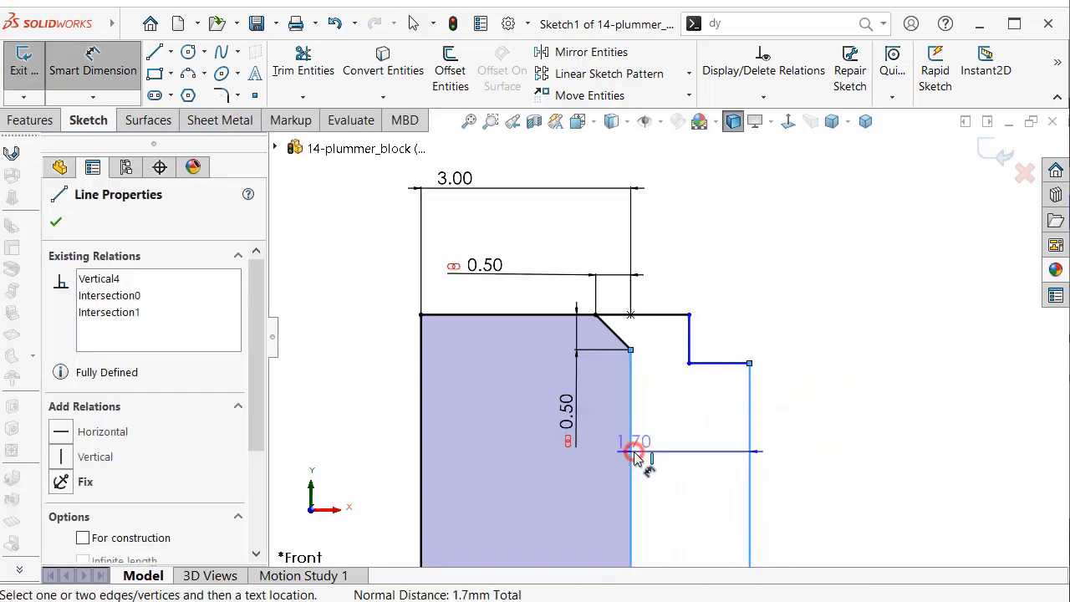
left_click(693, 481)
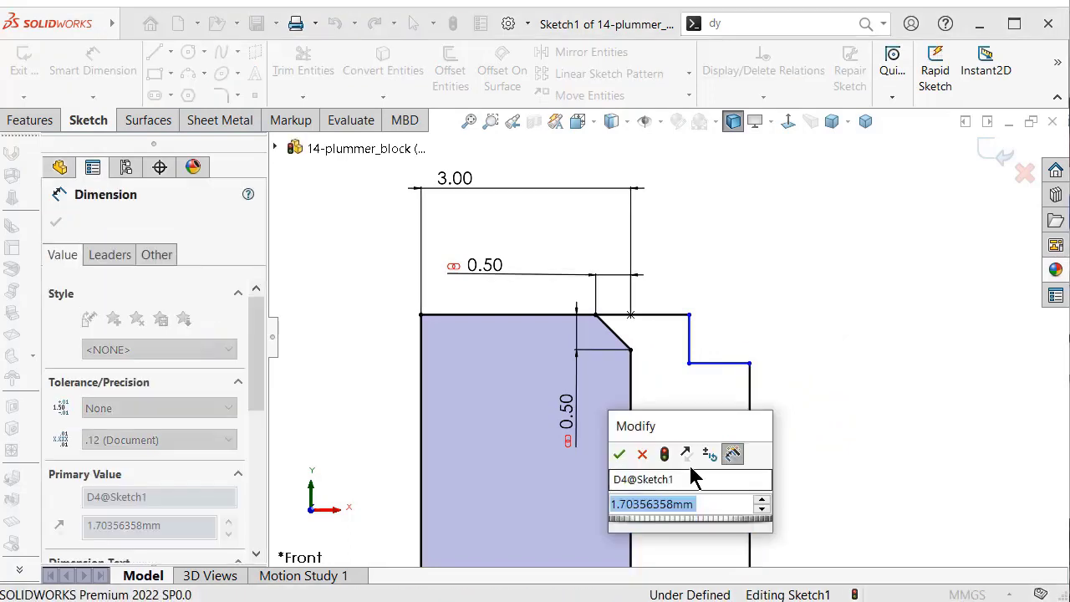
type("2.5")
key("Return")
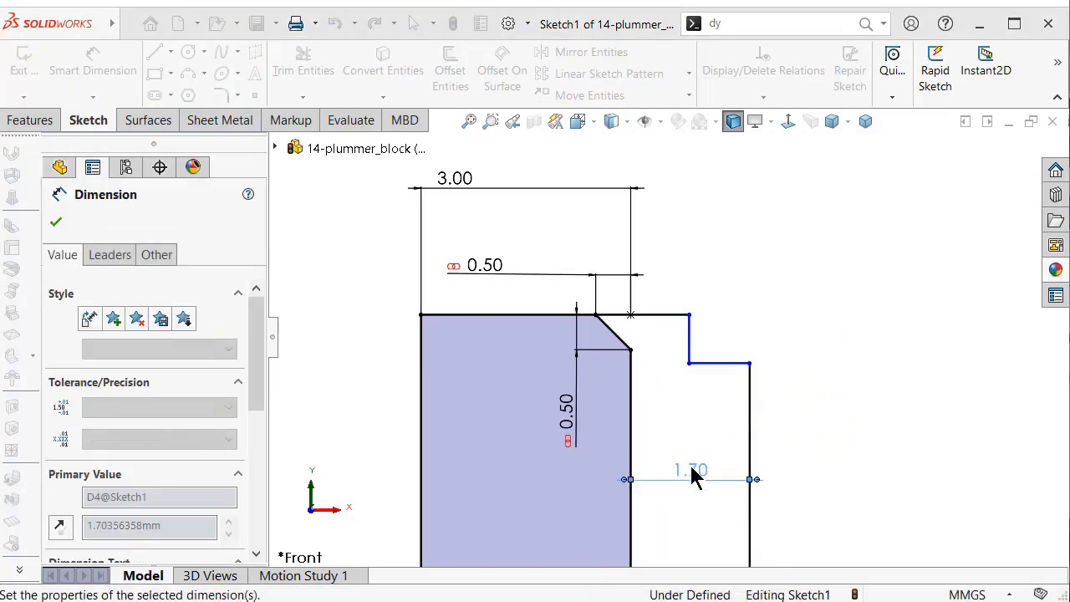
- Dimension the notch height to 0.75 and its lower horizontal line to 1.75
left_click(690, 336)
left_click(744, 209)
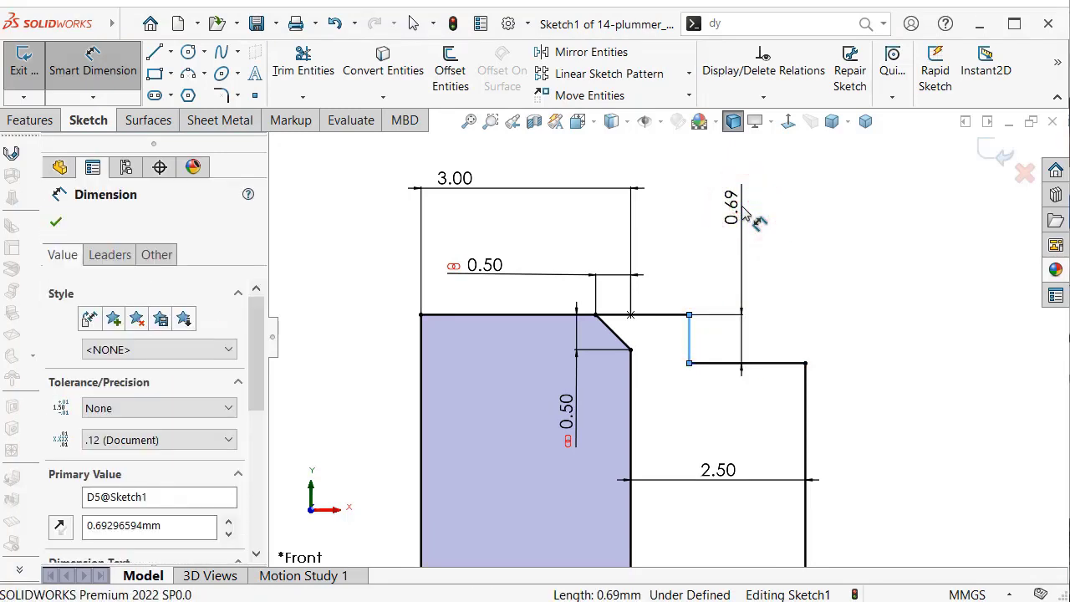
type("0,75")
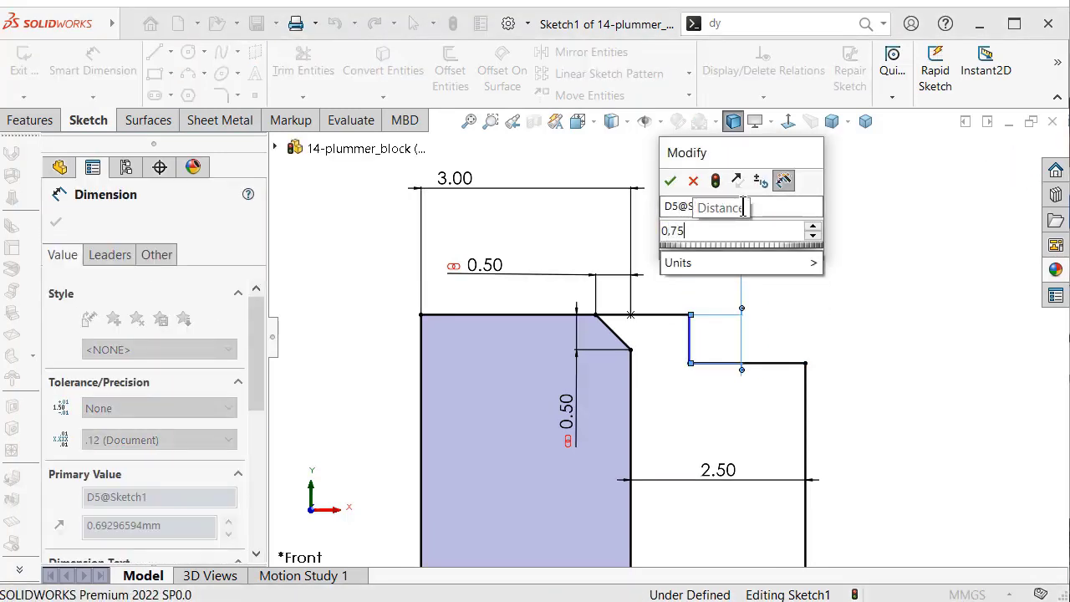
key("Return")
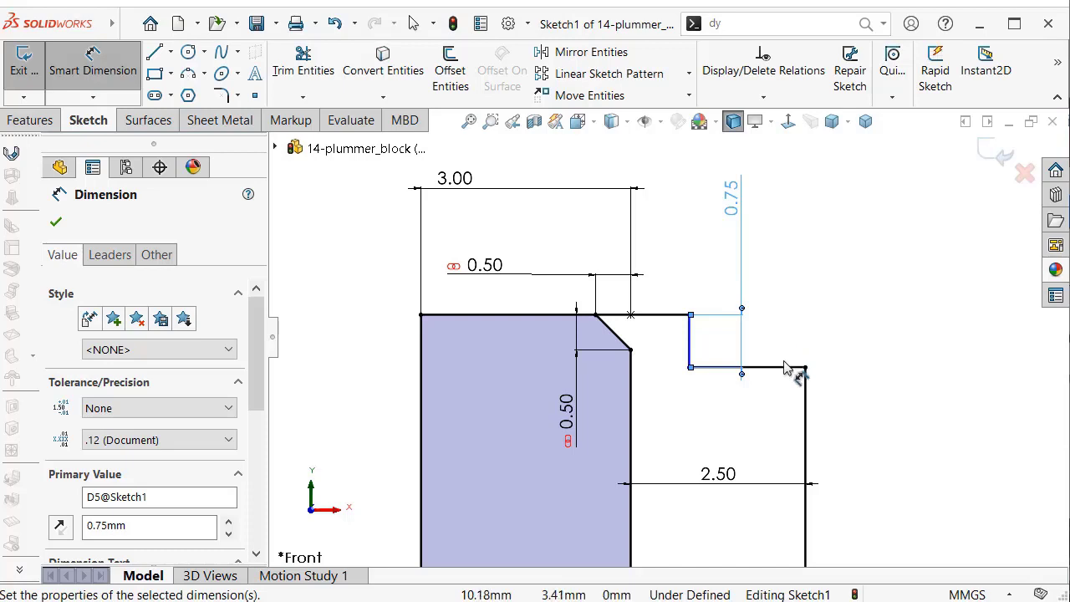
left_click(786, 368)
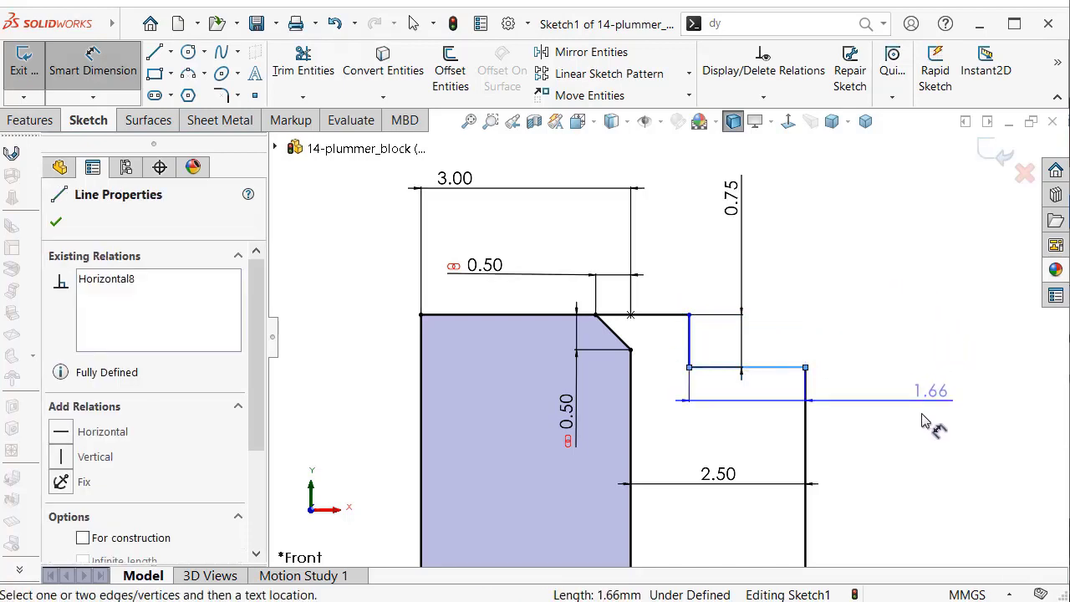
left_click(752, 368)
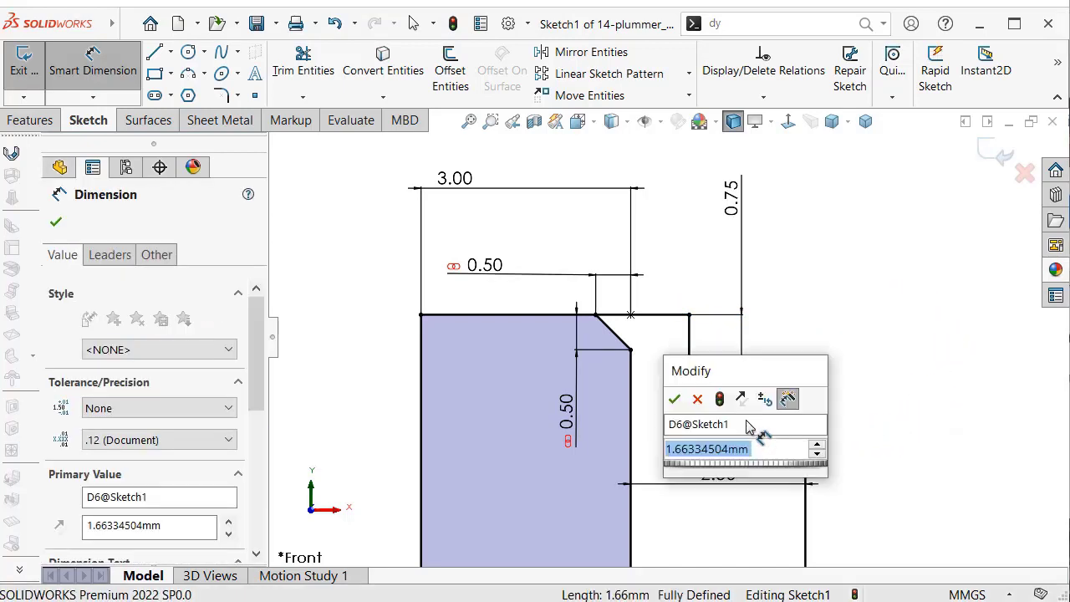
type("1.75")
key("Return")
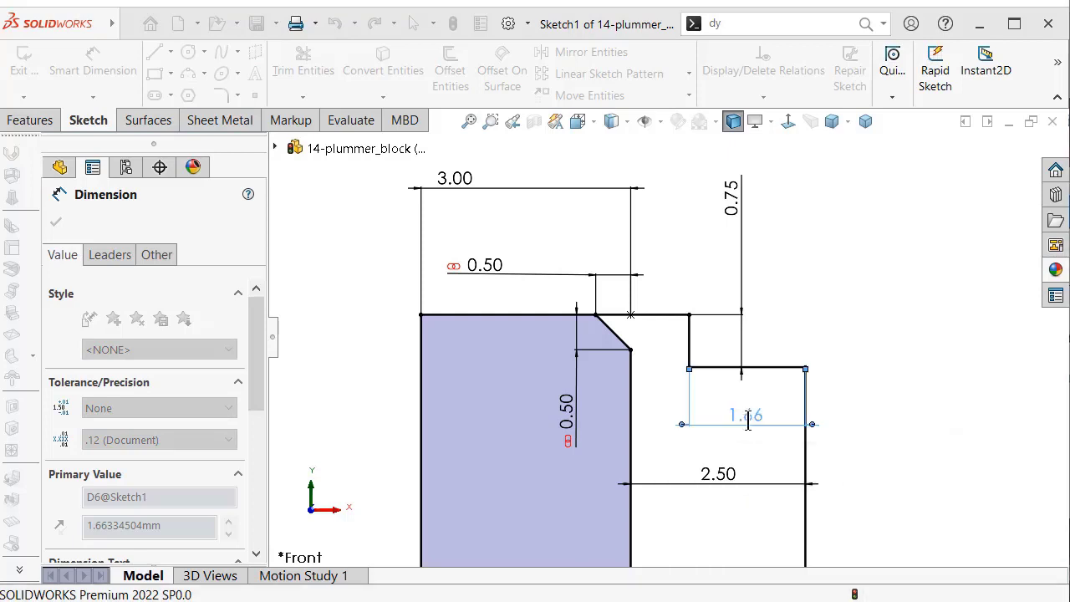
- Move the 1.75 and 2.50 dimension labels clear of the profile
left_click(846, 238)
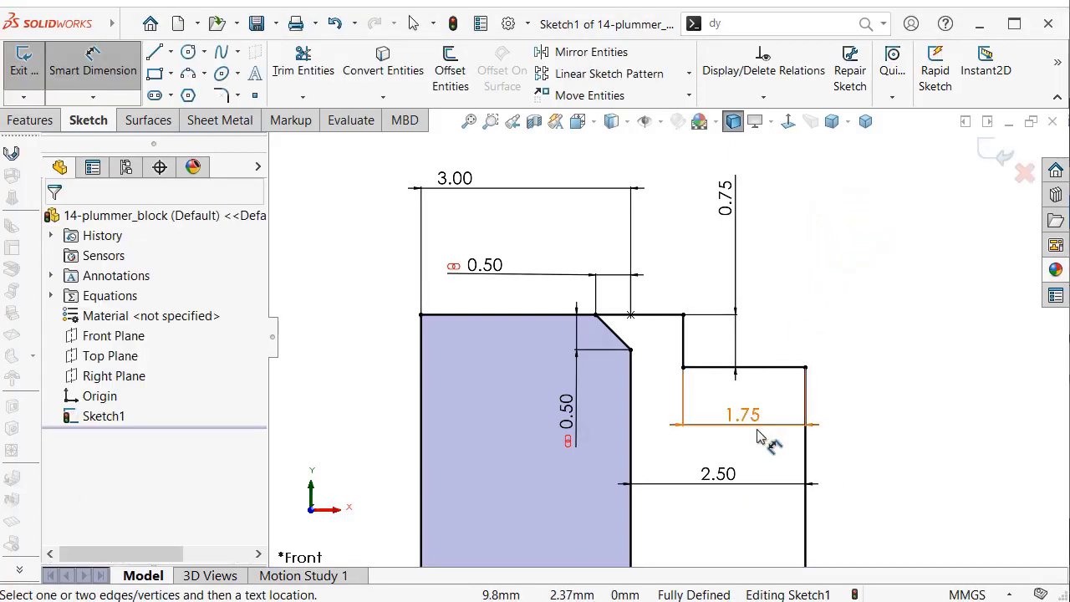
left_click_drag(747, 425, 757, 427)
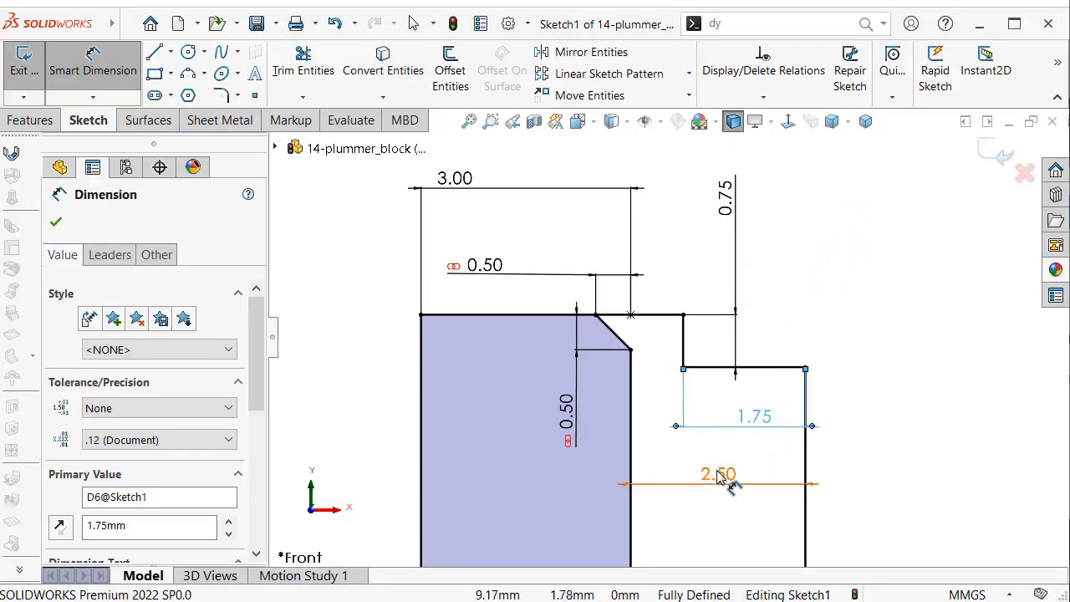
left_click_drag(721, 479, 879, 439)
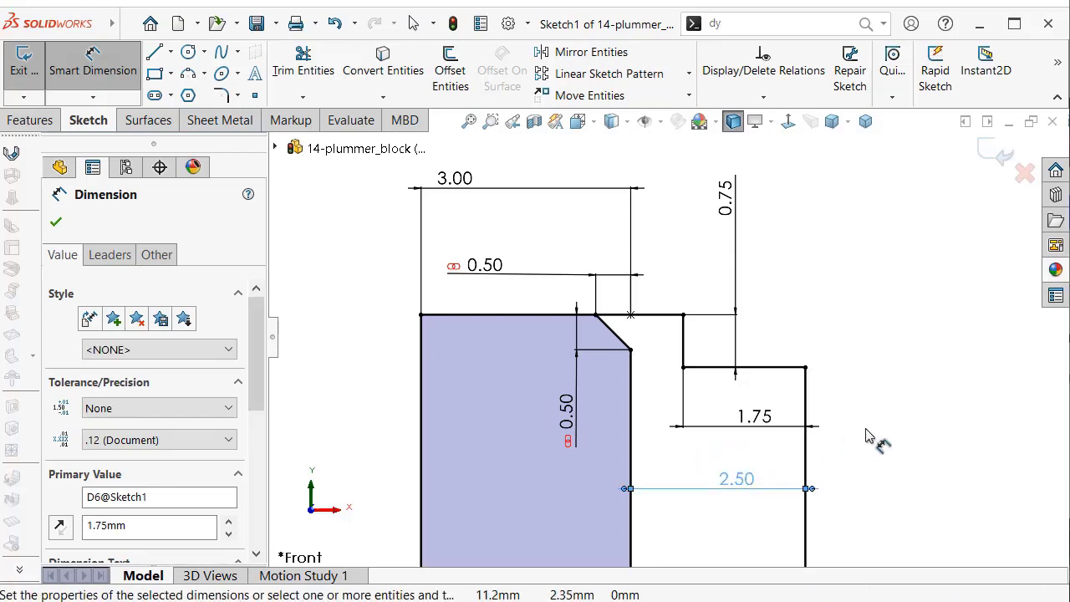
left_click(903, 411)
scroll(763, 492, "up", 3)
scroll(762, 491, "down", 1)
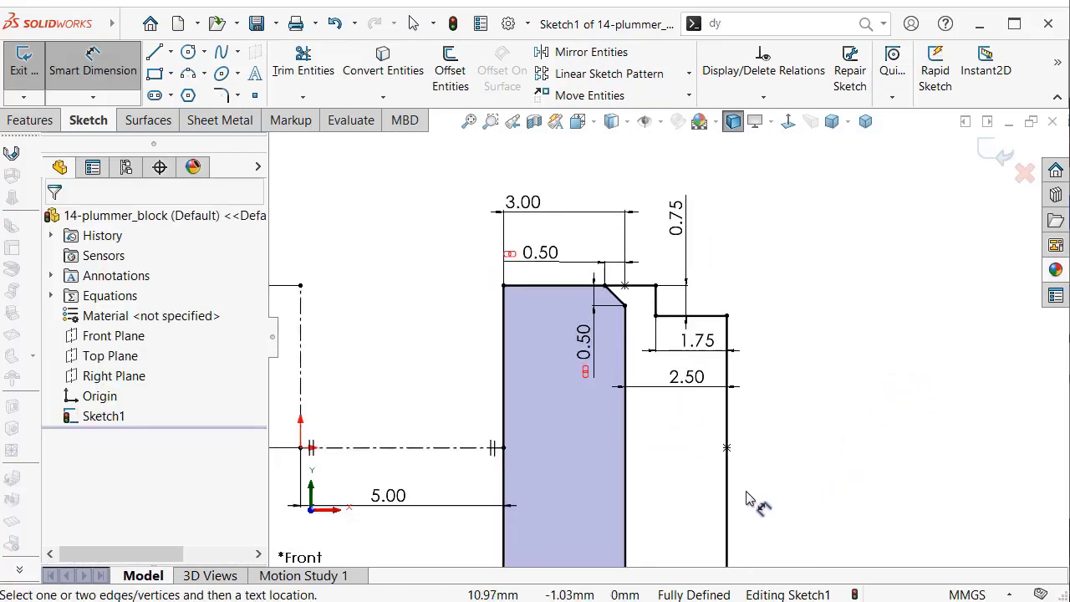
scroll(747, 502, "up", 3)
scroll(675, 408, "down", 2)
scroll(657, 310, "down", 1)
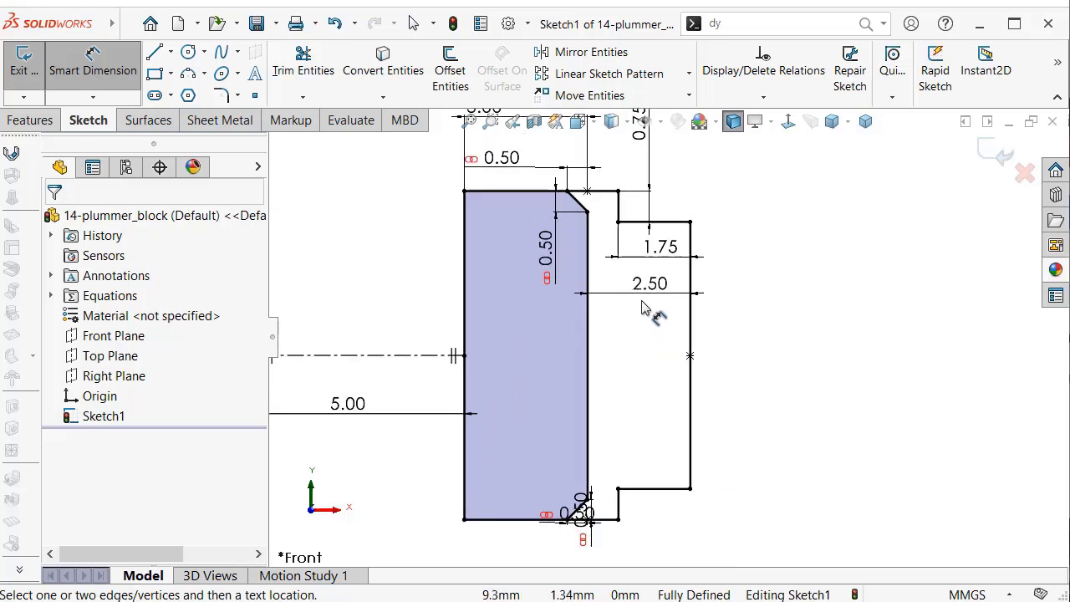
scroll(652, 294, "down", 1)
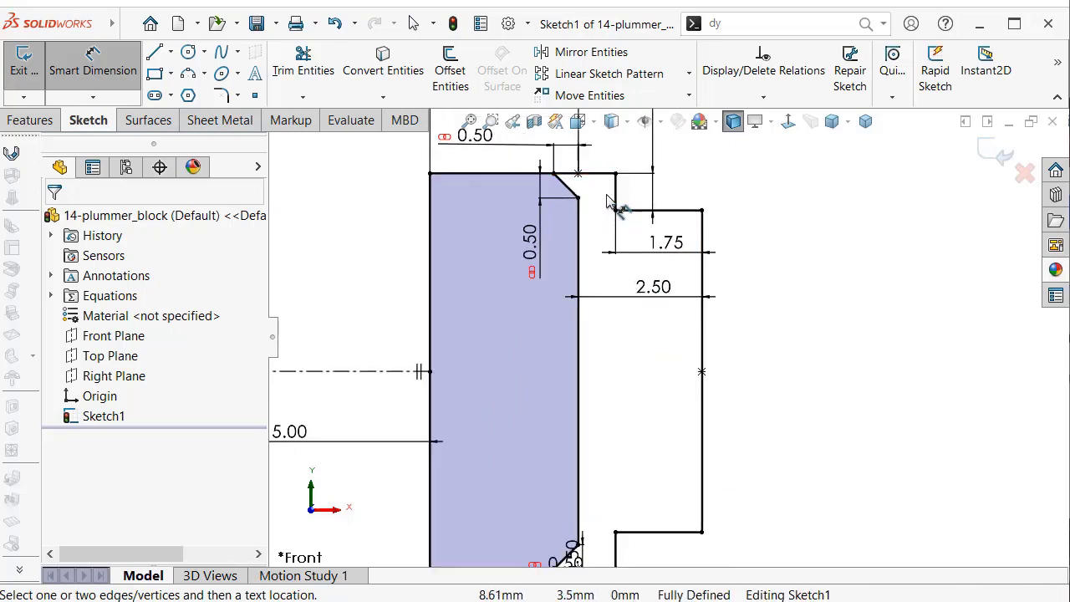
left_click(239, 97)
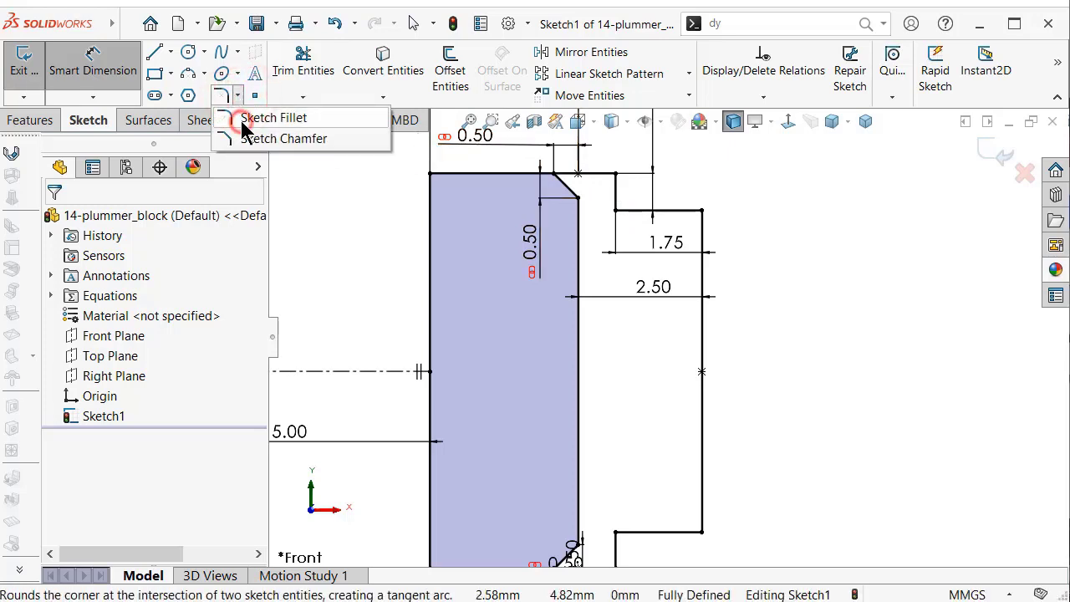
left_click(245, 121)
type("0,35")
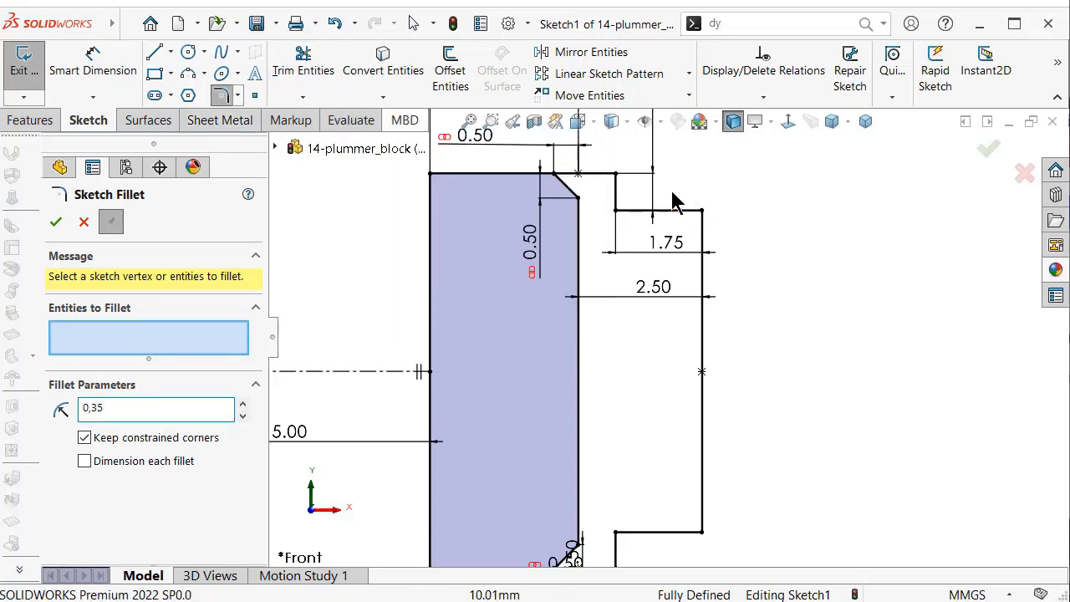
scroll(660, 192, "down", 3)
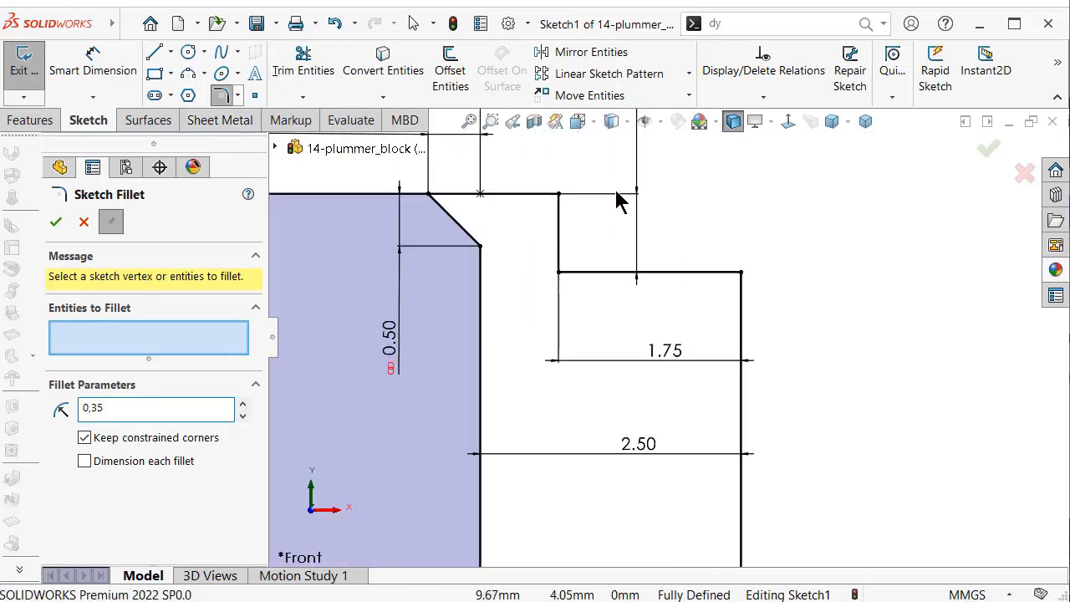
left_click(560, 201)
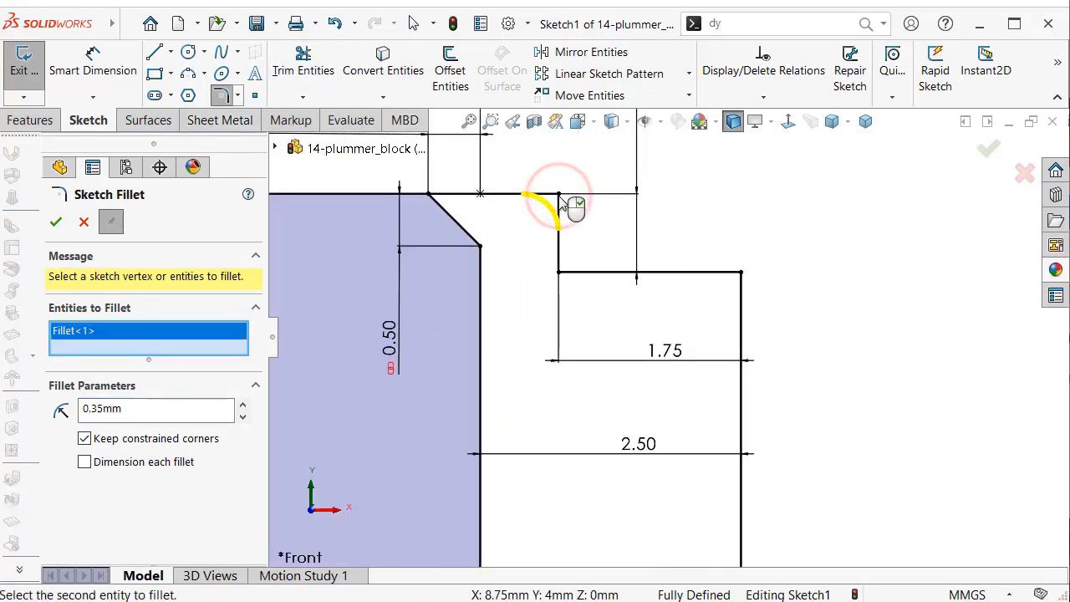
left_click(558, 272)
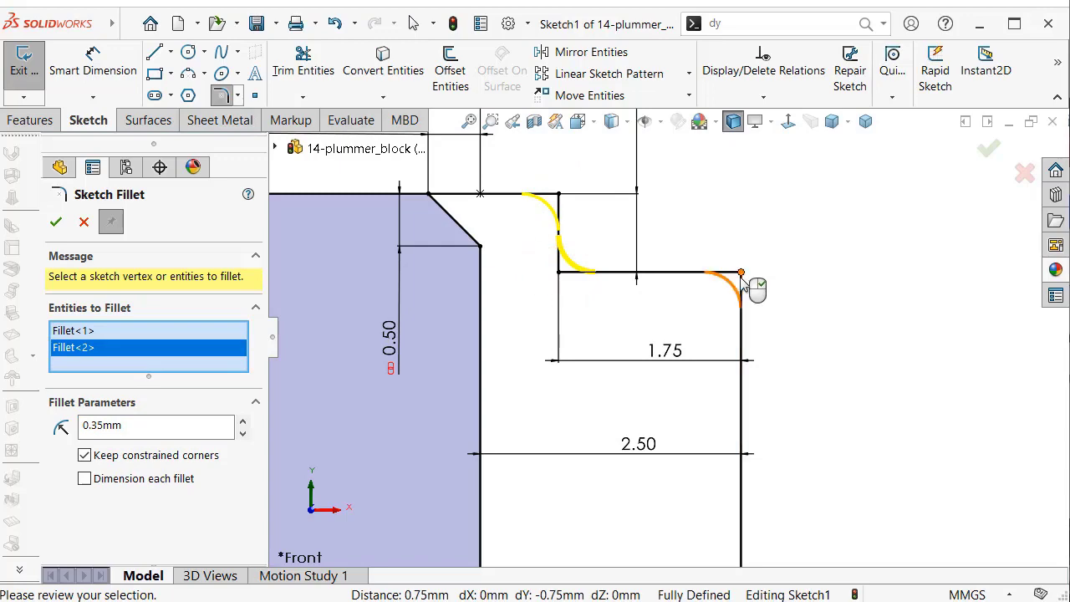
left_click(742, 273)
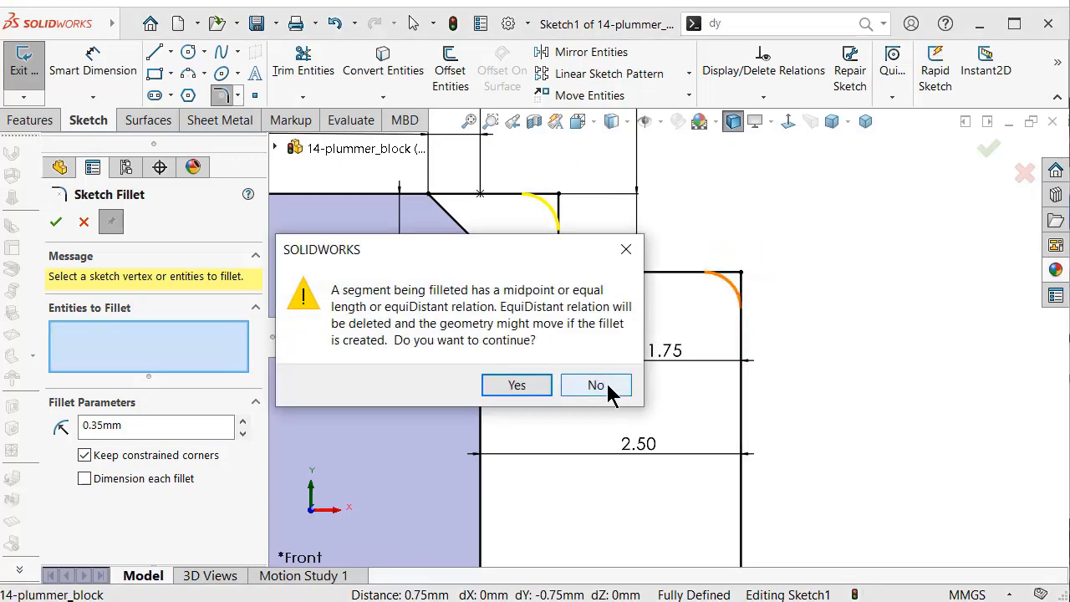
left_click(609, 387)
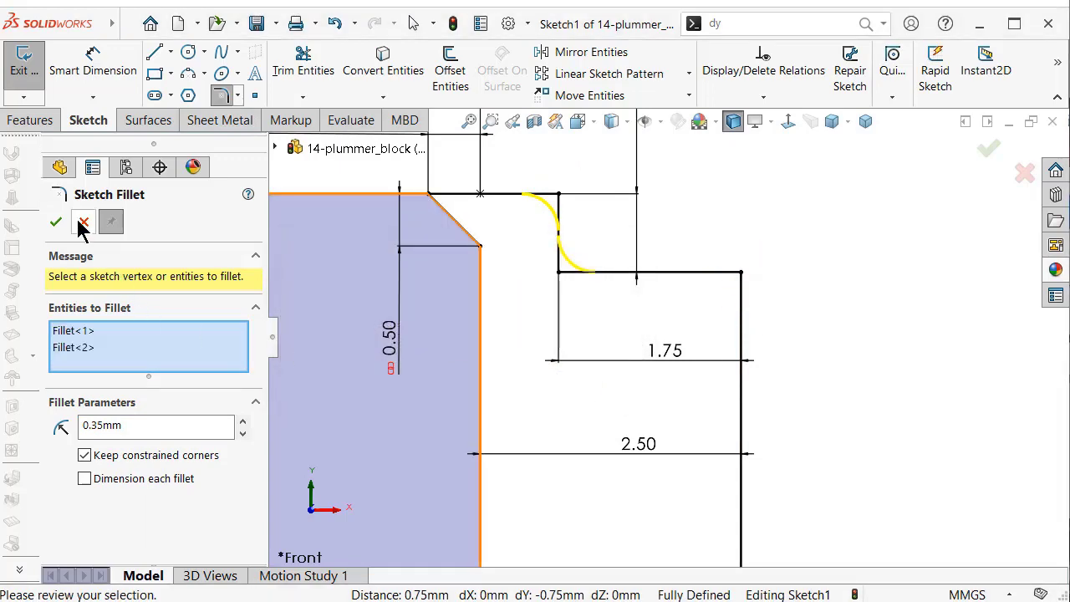
left_click(82, 222)
scroll(800, 306, "up", 2)
scroll(664, 425, "up", 3)
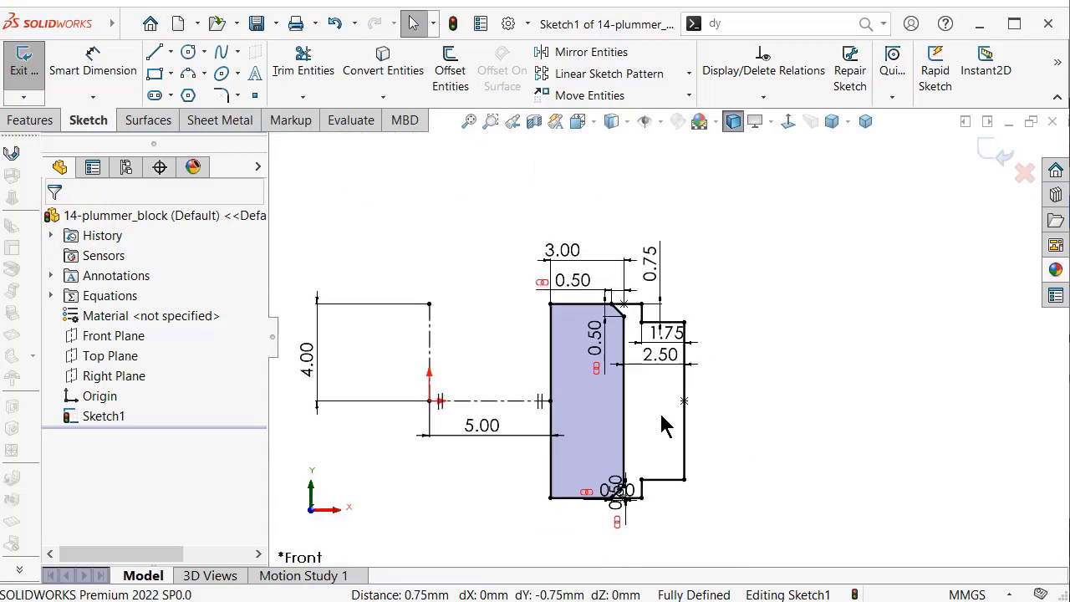
- Set up a 180° Revolved Boss/Base about the vertical centerline
scroll(664, 424, "down", 2)
scroll(664, 425, "up", 1)
scroll(488, 322, "down", 1)
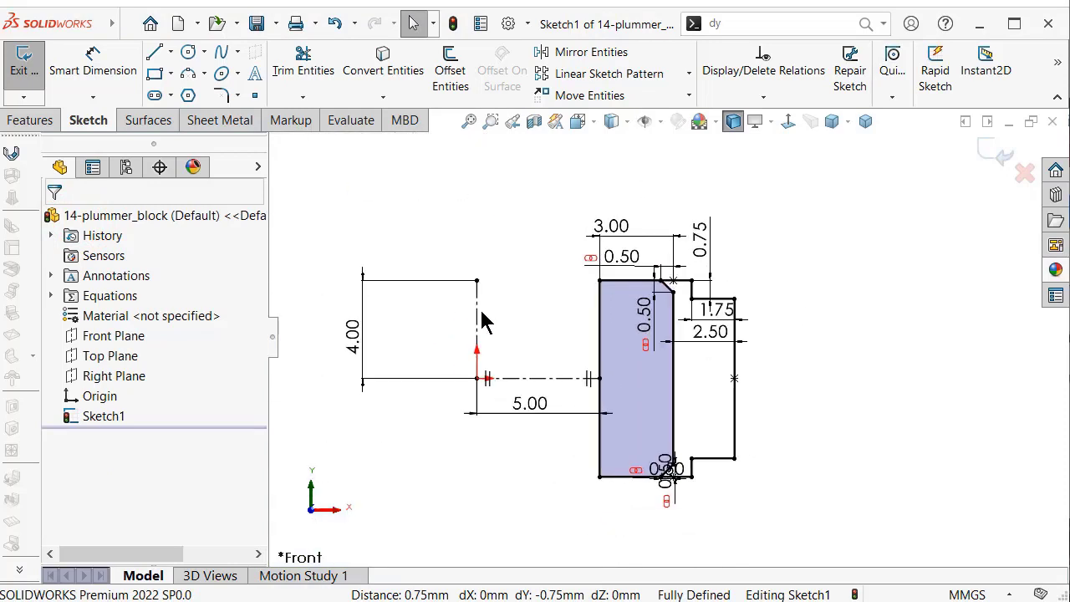
left_click(31, 124)
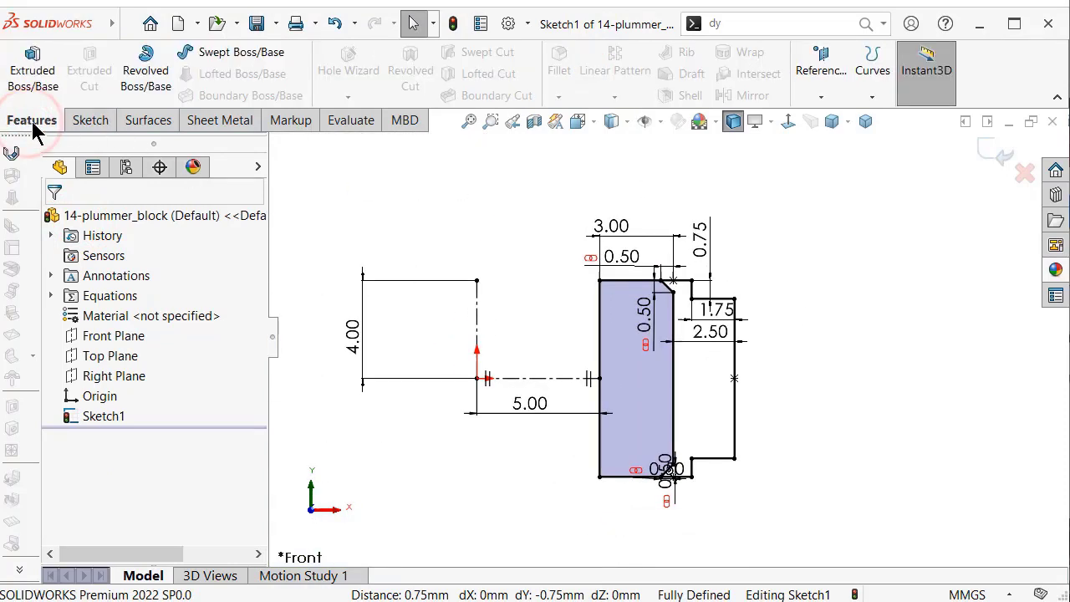
left_click(149, 76)
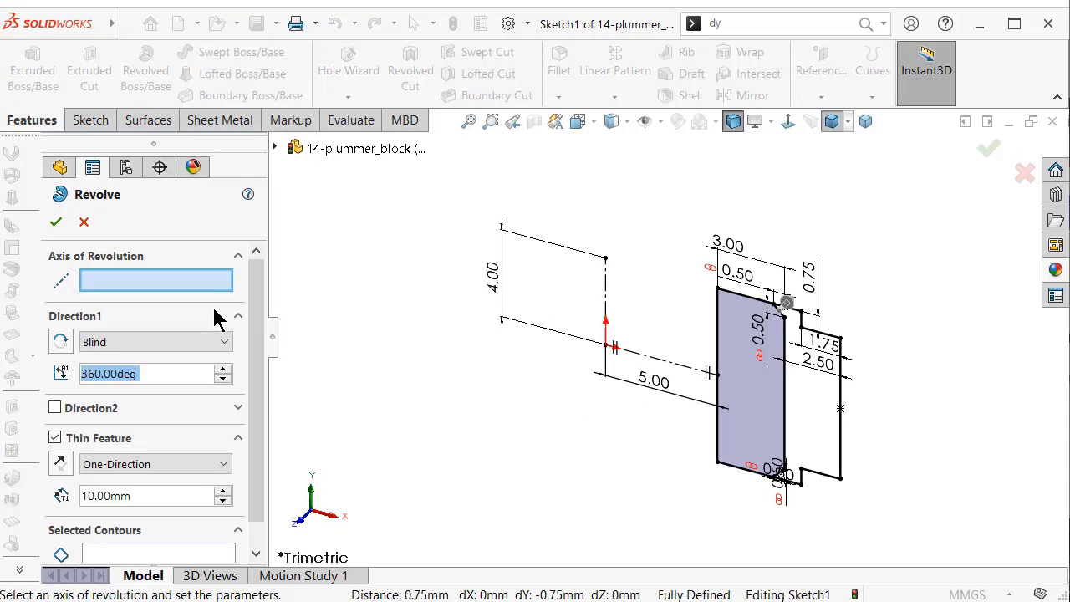
type("18")
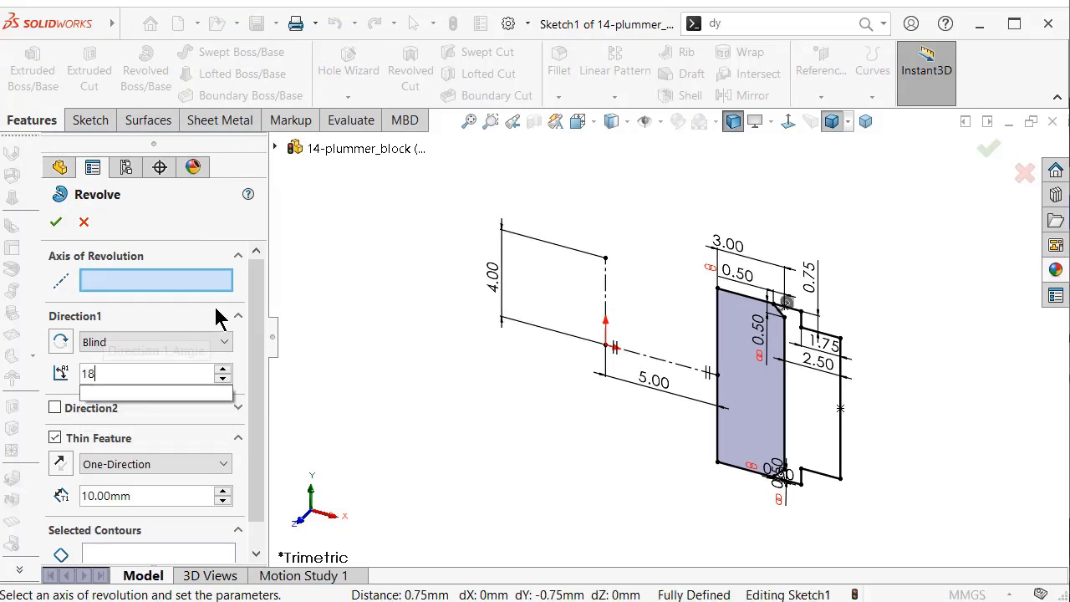
type("0")
left_click(213, 284)
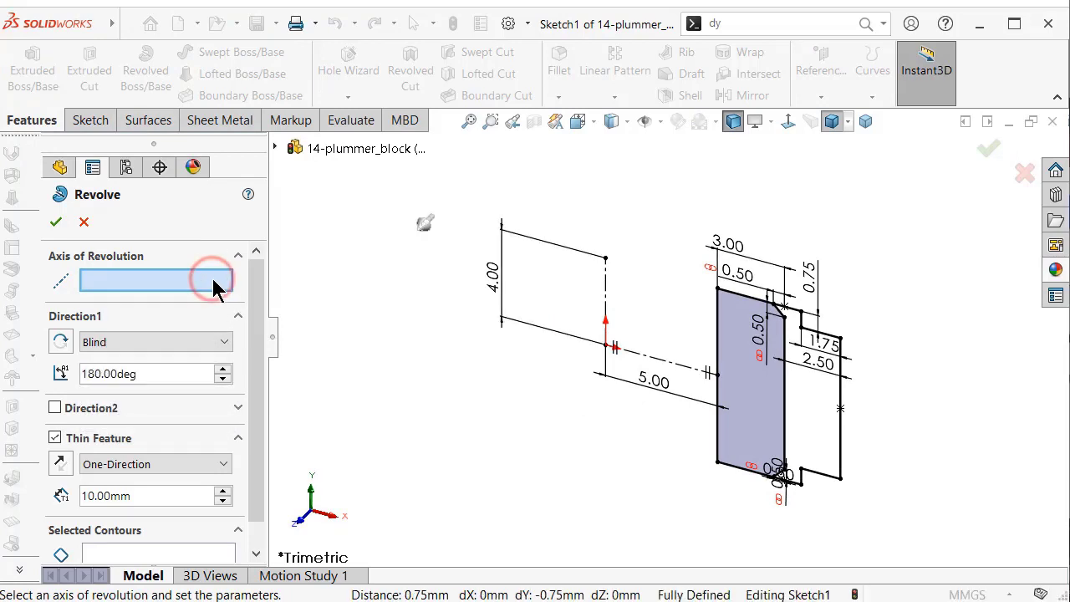
left_click(607, 288)
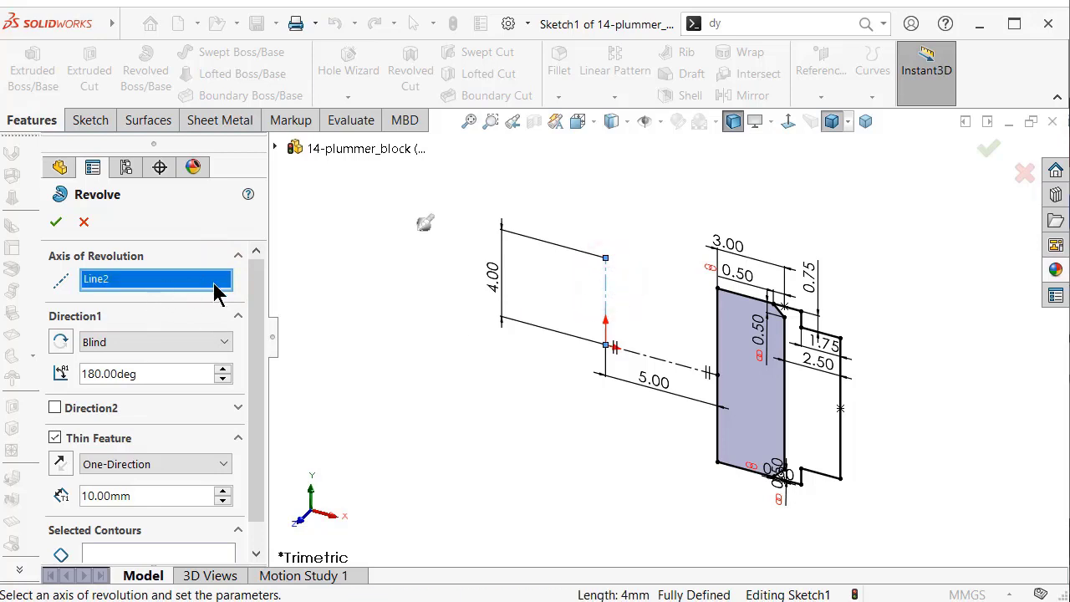
- Disable Thin Feature, revolve the chamfered block region, and select Revolve1's Sketch1
left_click_drag(263, 315, 263, 382)
left_click(53, 408)
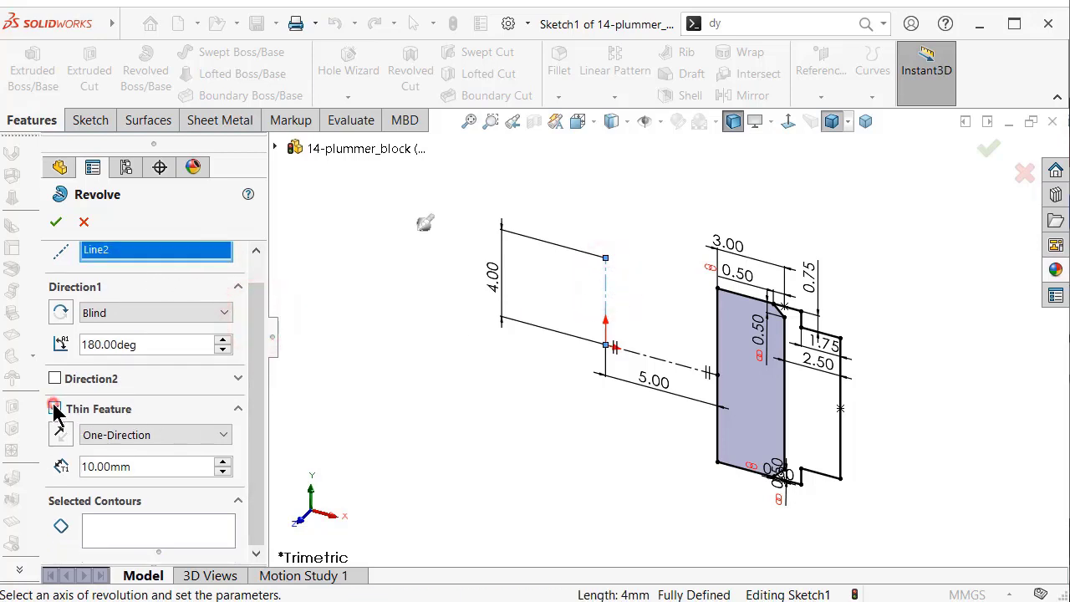
left_click(129, 498)
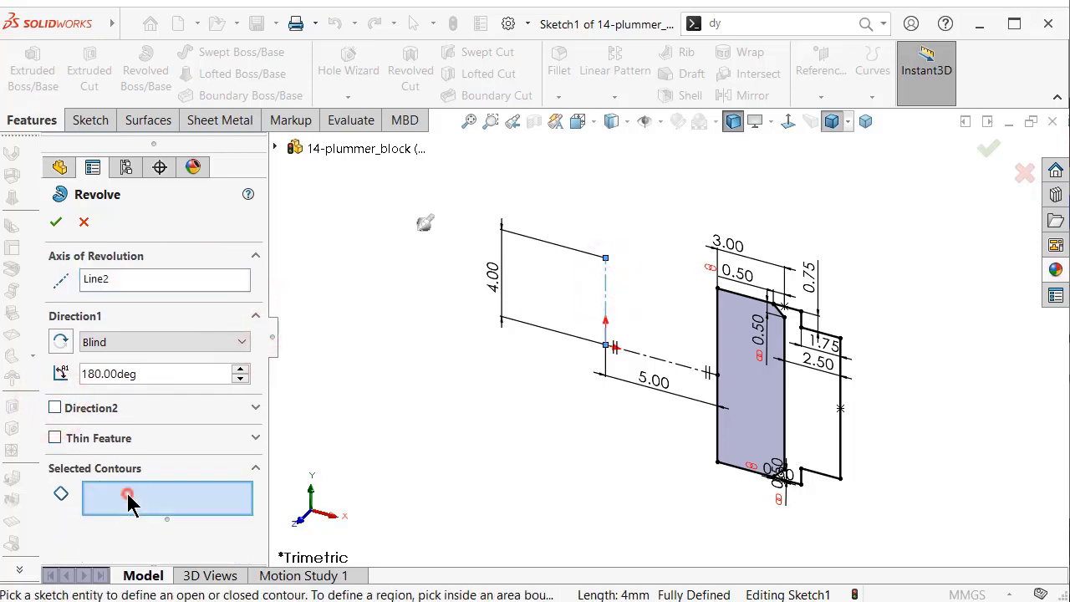
left_click(750, 428)
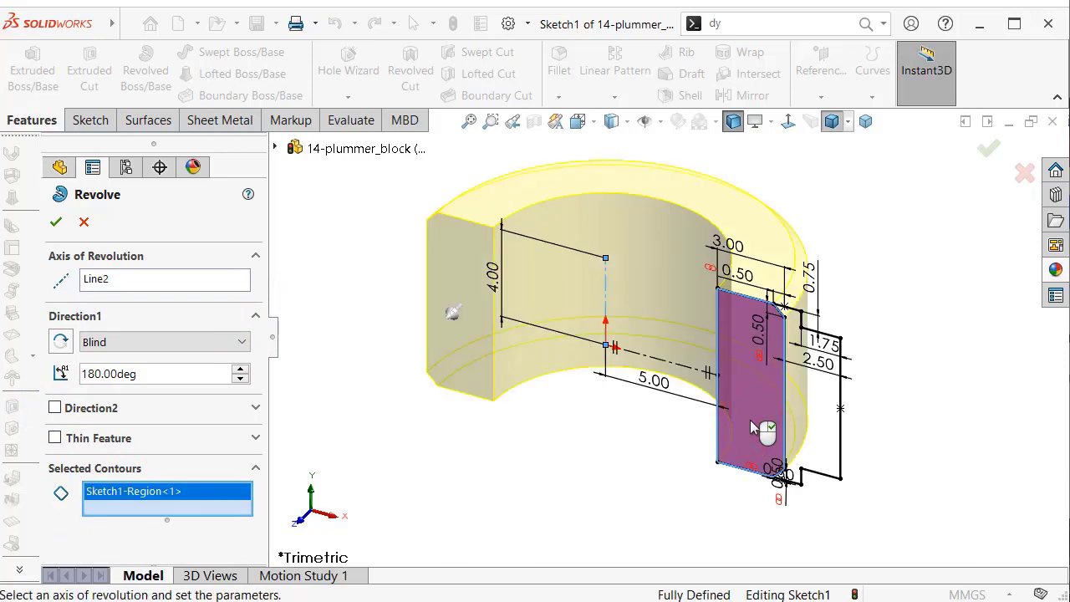
left_click(54, 224)
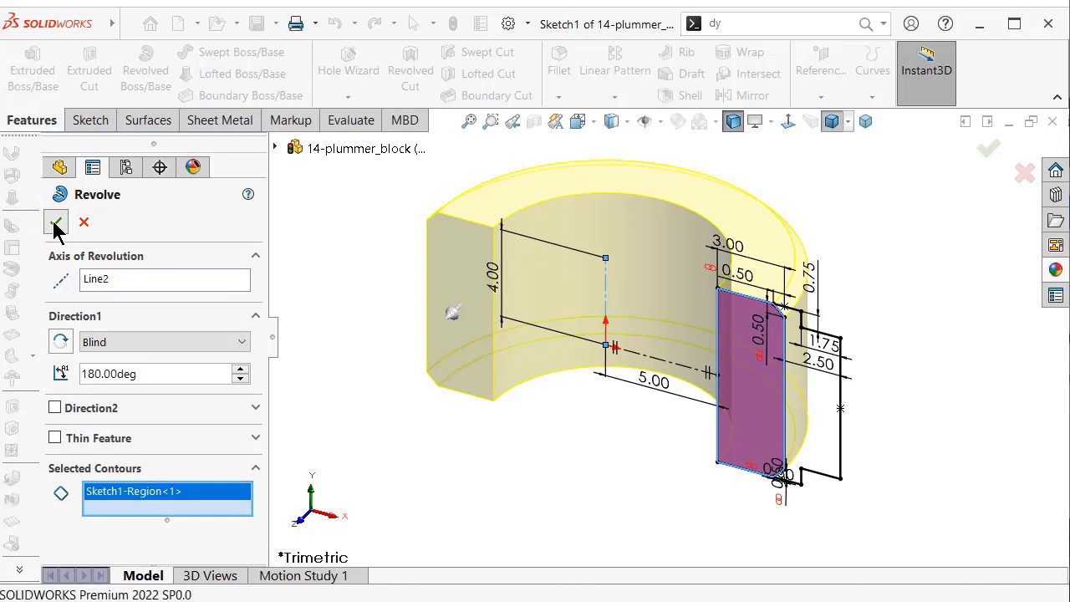
left_click(345, 334)
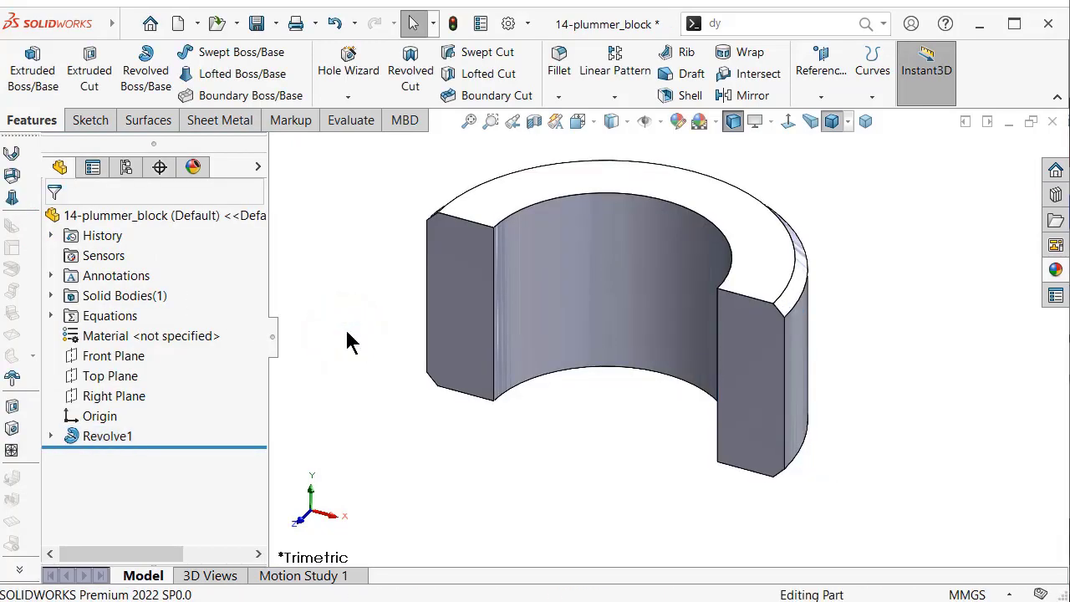
left_click(55, 437)
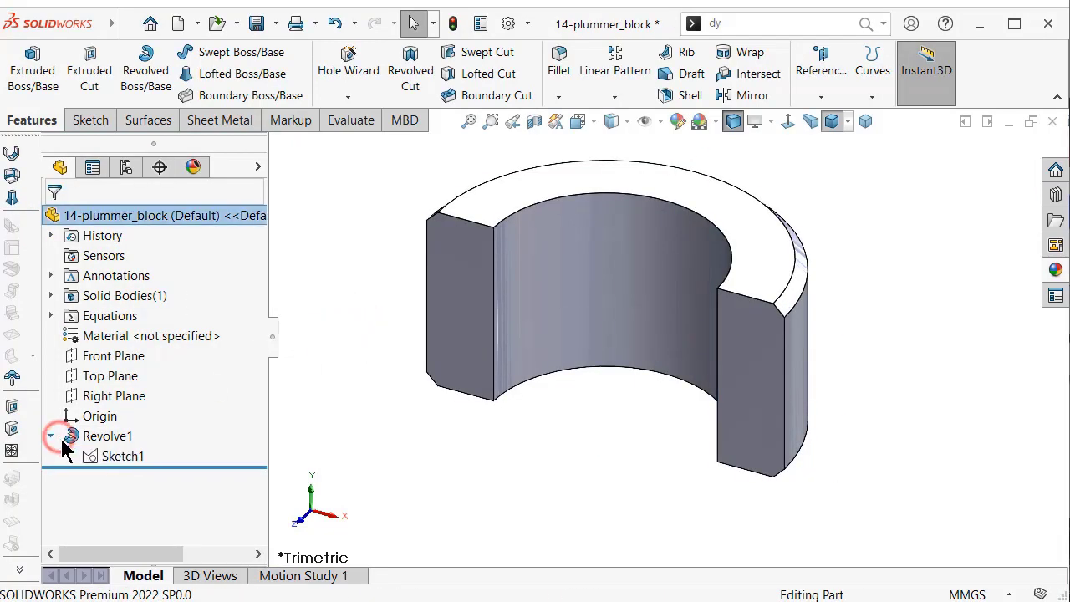
left_click(112, 458)
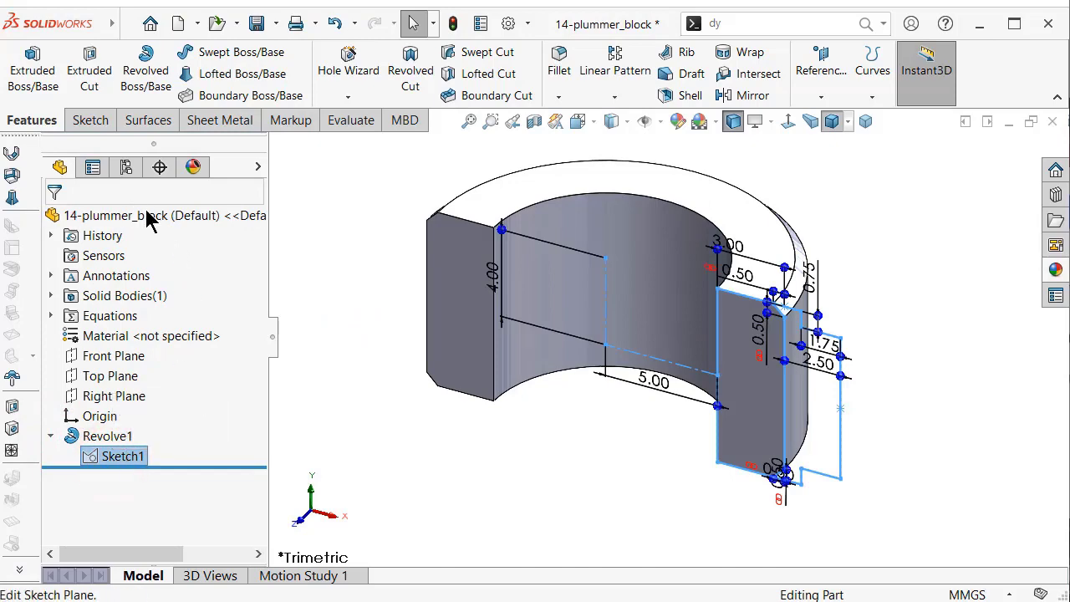
- Revolve Sketch1's outer stepped region 180° about the centerline with Merge result unchecked
left_click(144, 87)
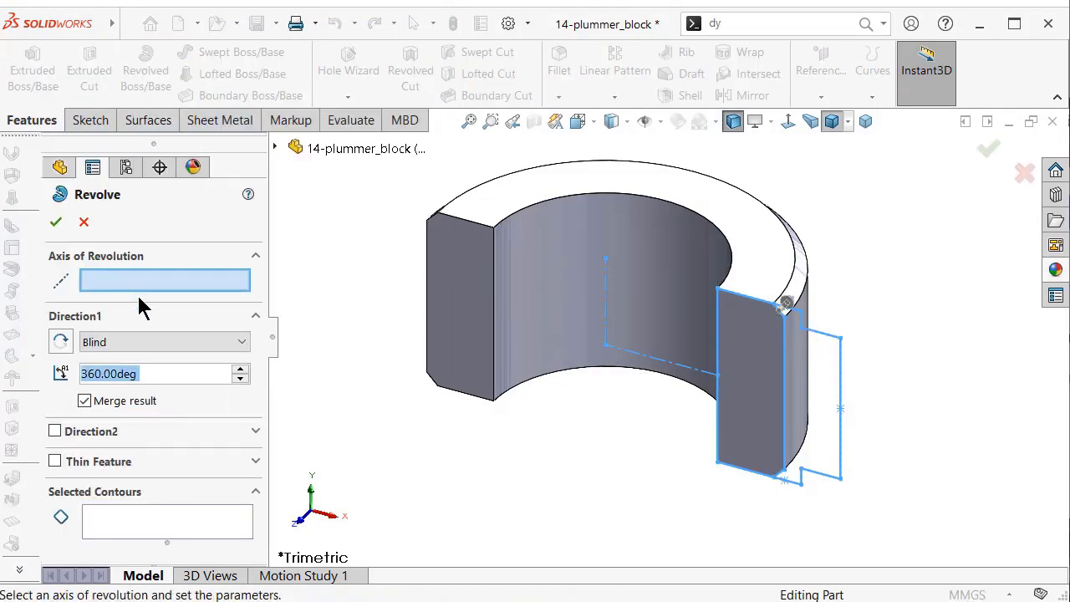
left_click(605, 292)
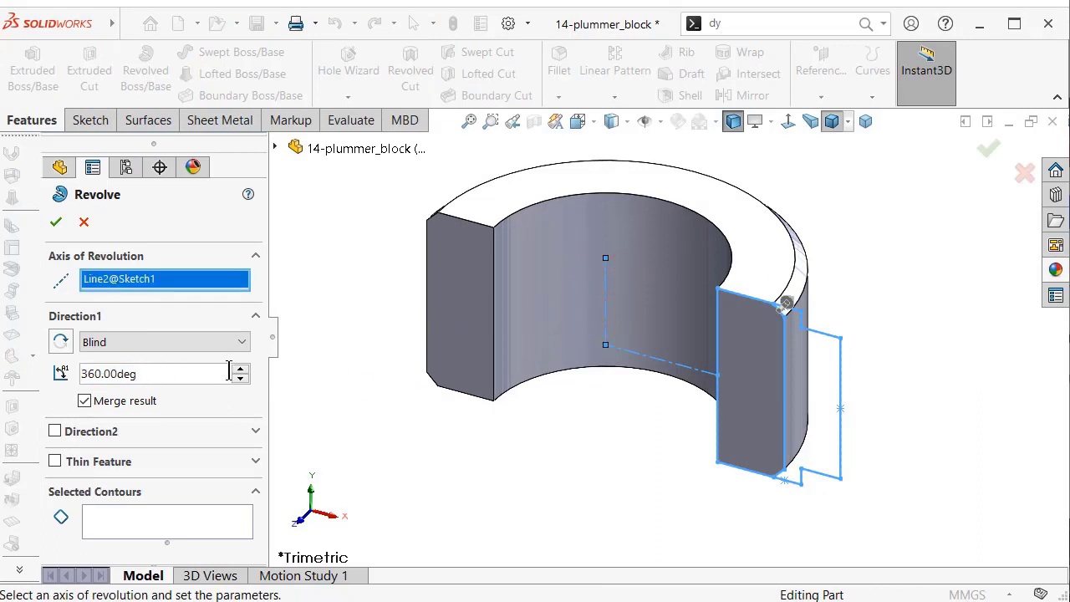
left_click(84, 400)
left_click_drag(151, 373, 57, 378)
type("180")
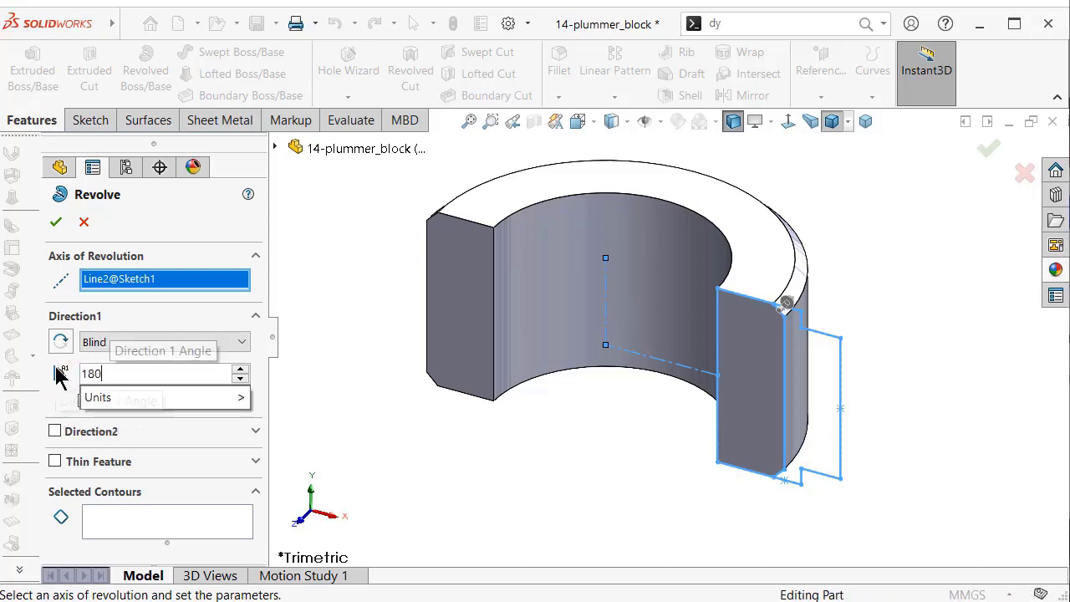
left_click(48, 402)
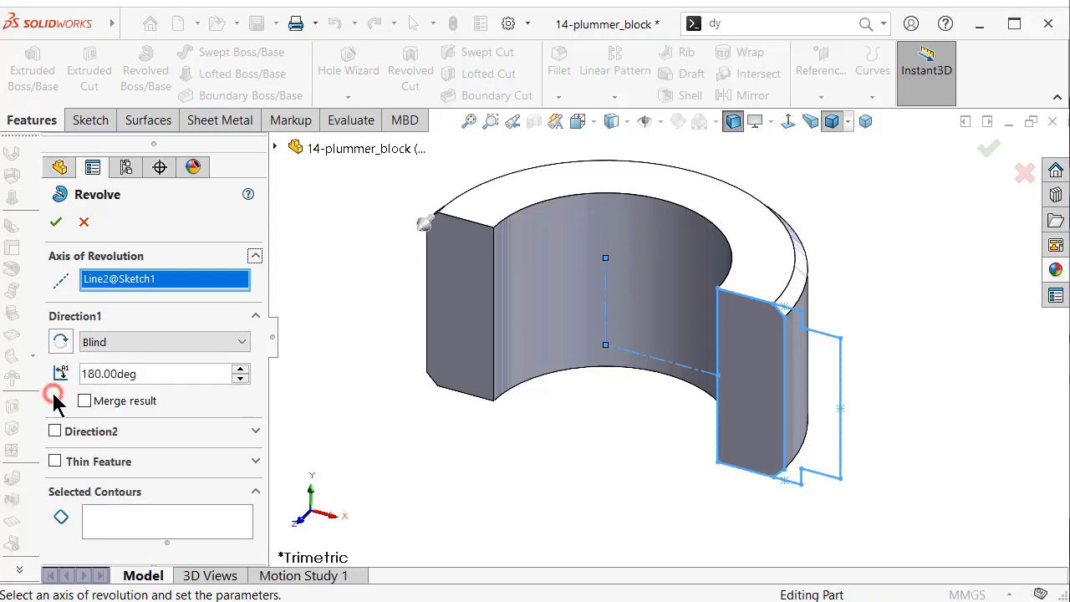
left_click(157, 534)
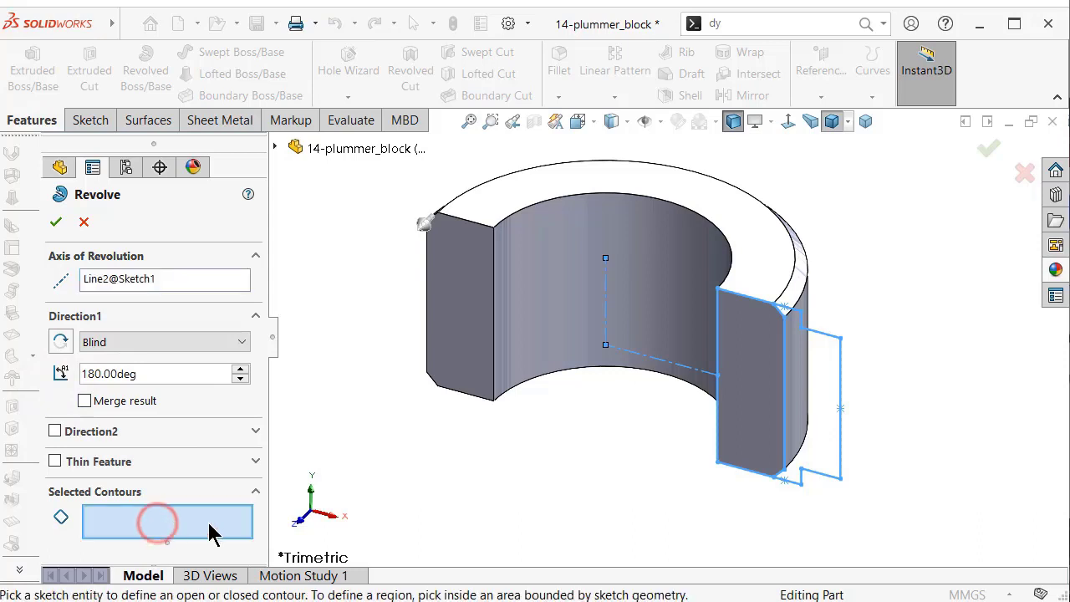
left_click(818, 415)
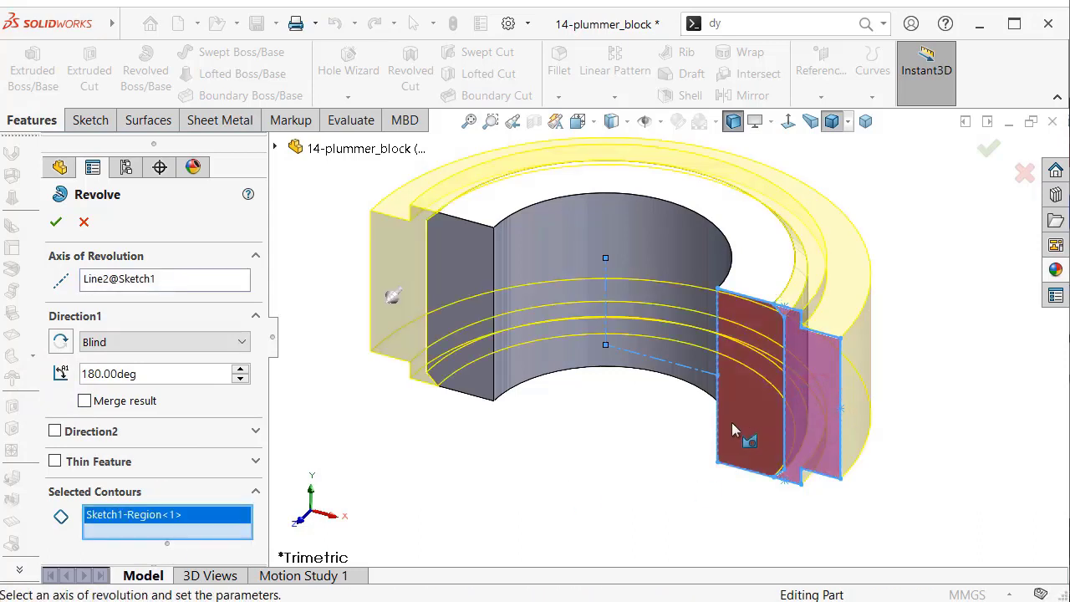
left_click(56, 224)
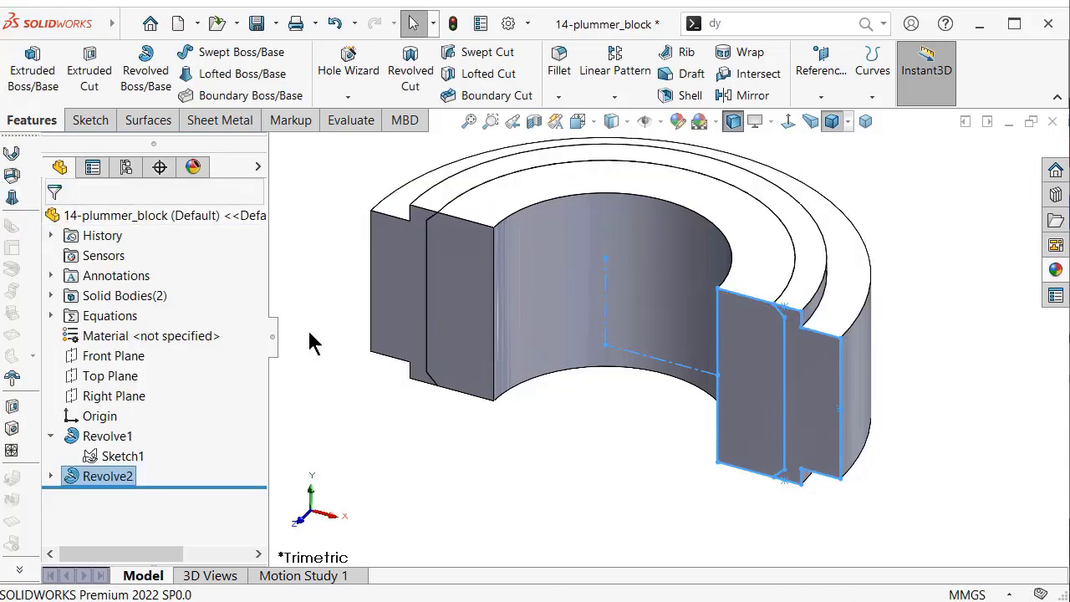
- Select the inner Revolve1 body under Solid Bodies and begin an appearance edit, then cancel it
left_click(518, 463)
mouse_move(517, 442)
middle_mouse_down()
mouse_move(618, 381)
mouse_move(616, 335)
middle_mouse_up()
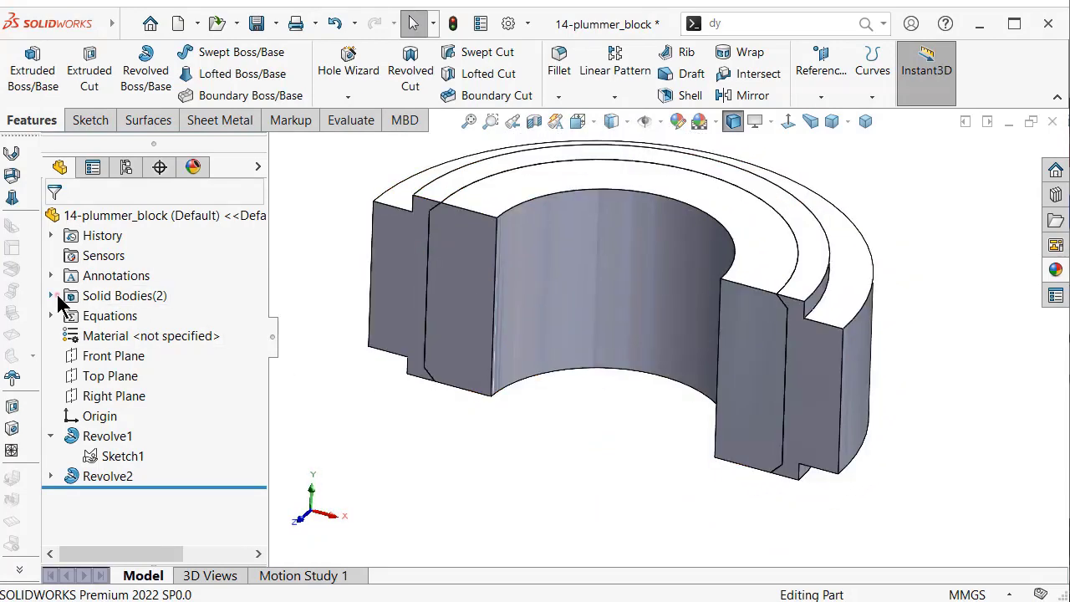
left_click(51, 295)
left_click(117, 317)
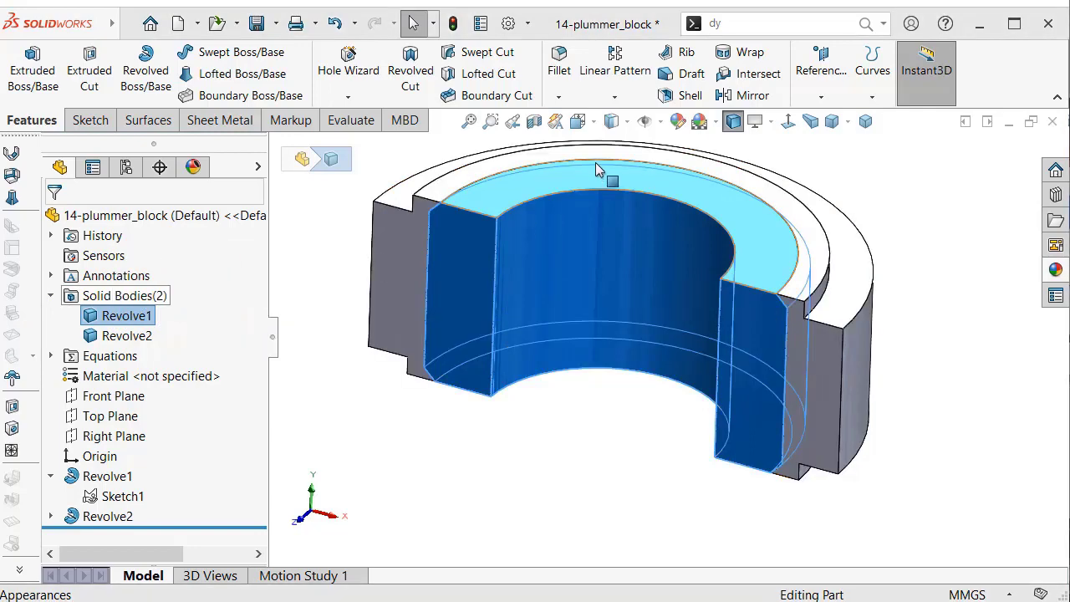
left_click(676, 120)
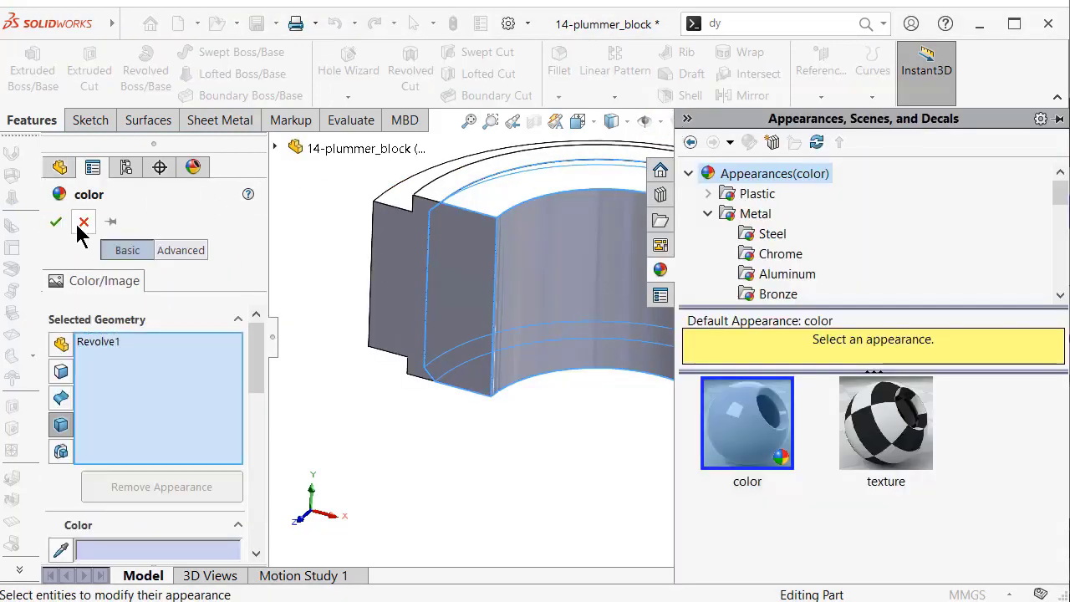
left_click(83, 221)
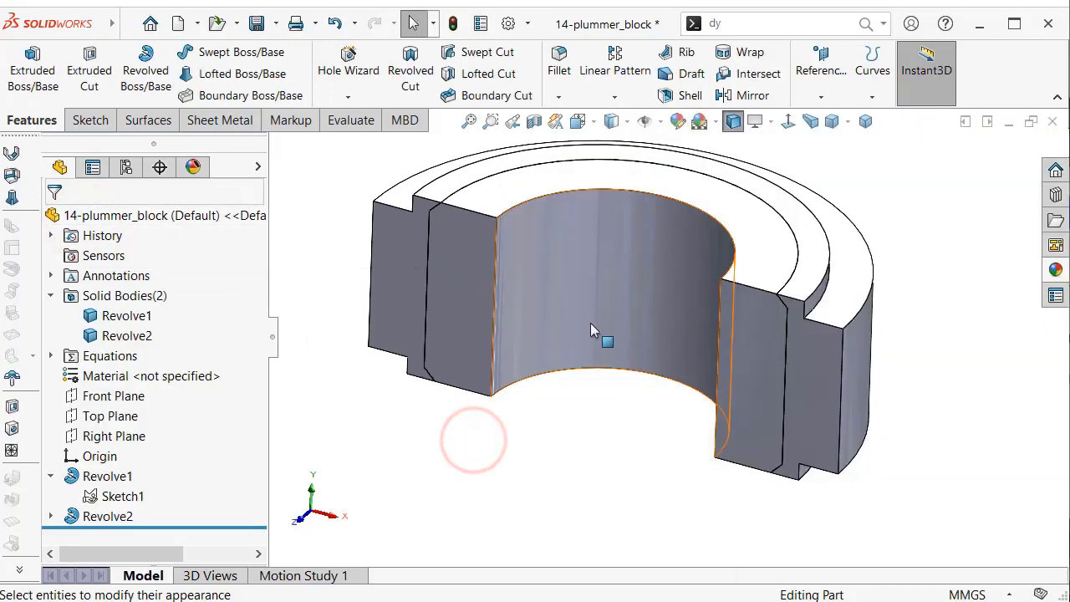
- Apply a dark brown appearance (RGB 86, 60, 4) to the Revolve1 body
middle_click_drag(579, 371, 580, 357)
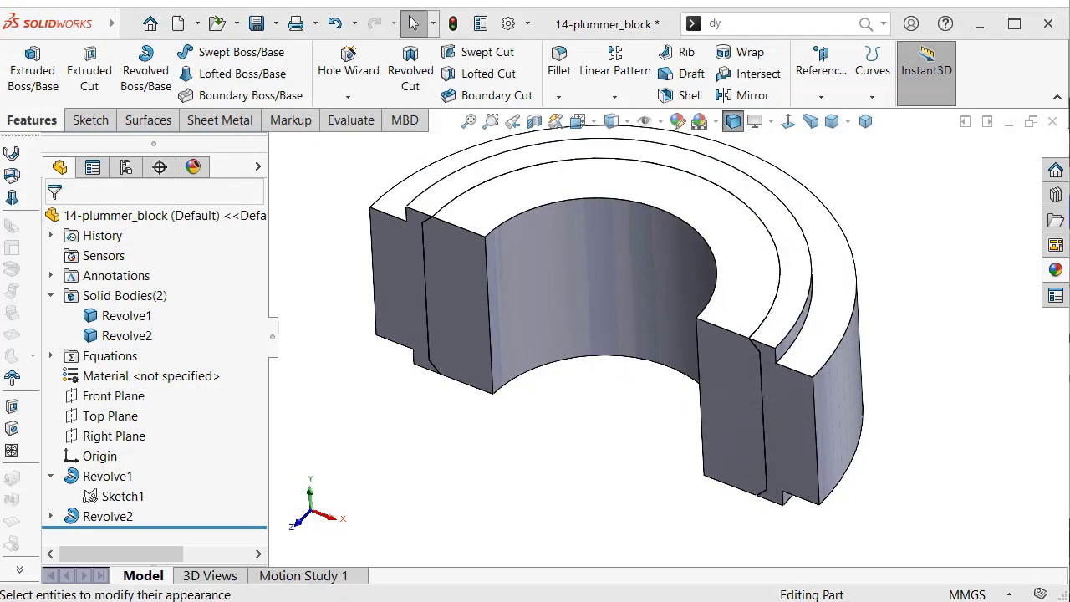
left_click(136, 319)
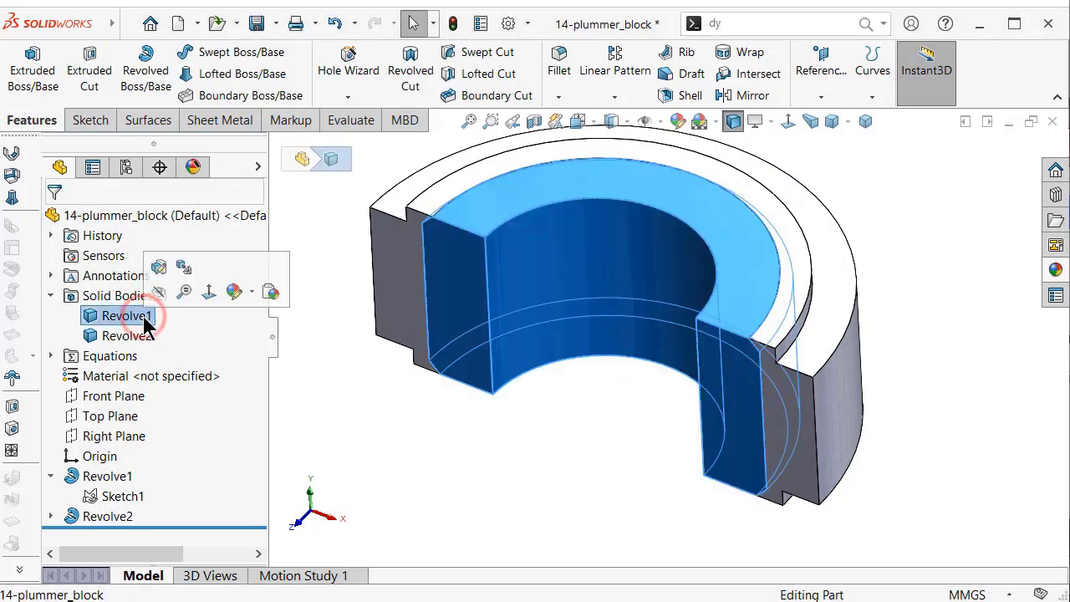
left_click(675, 121)
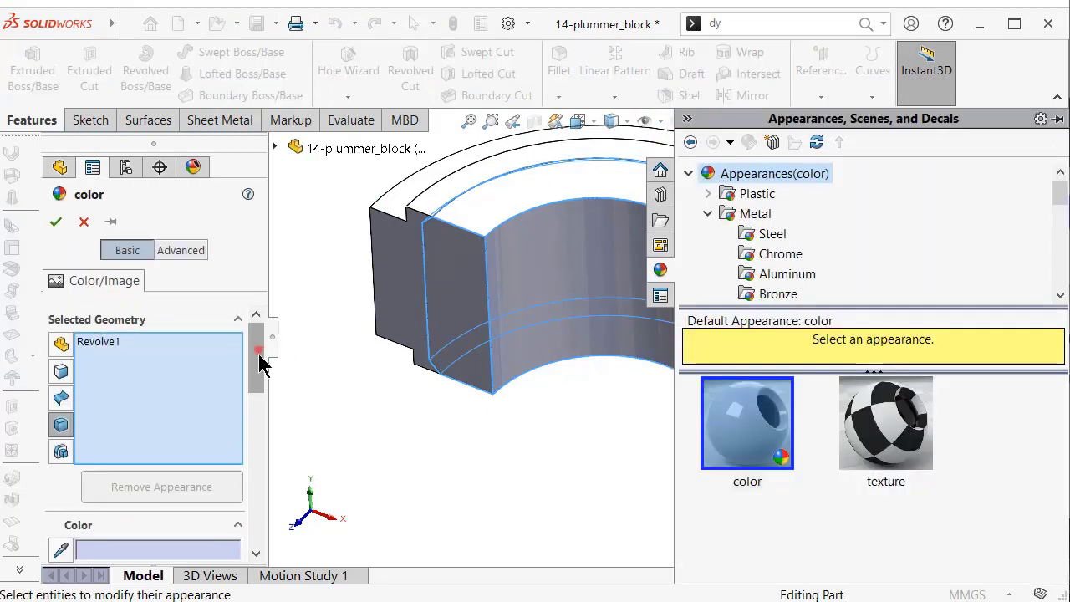
left_click_drag(259, 361, 259, 408)
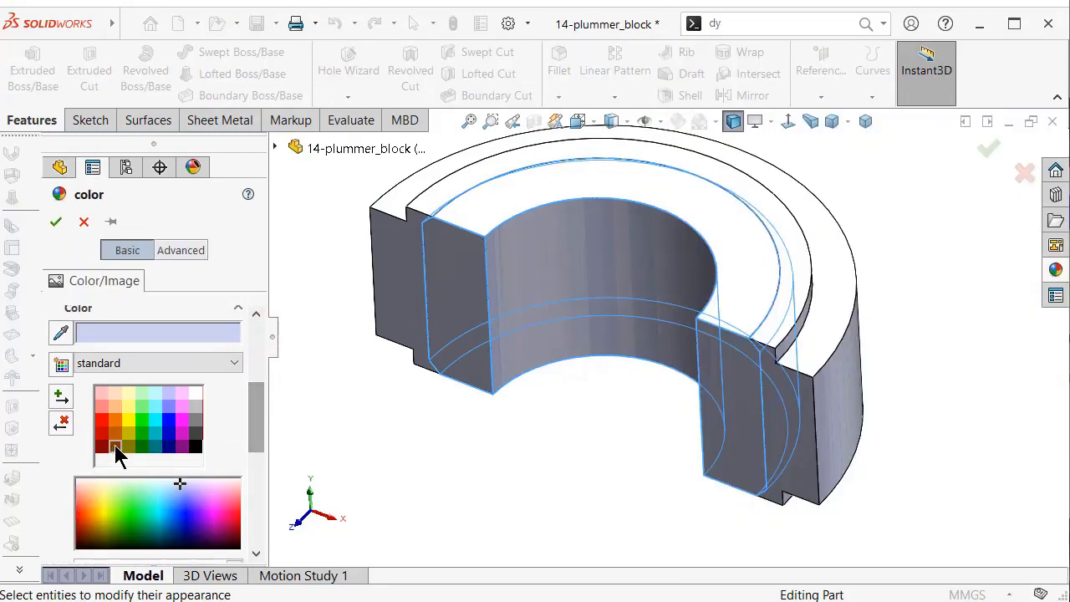
left_click(116, 448)
left_click_drag(257, 435, 262, 473)
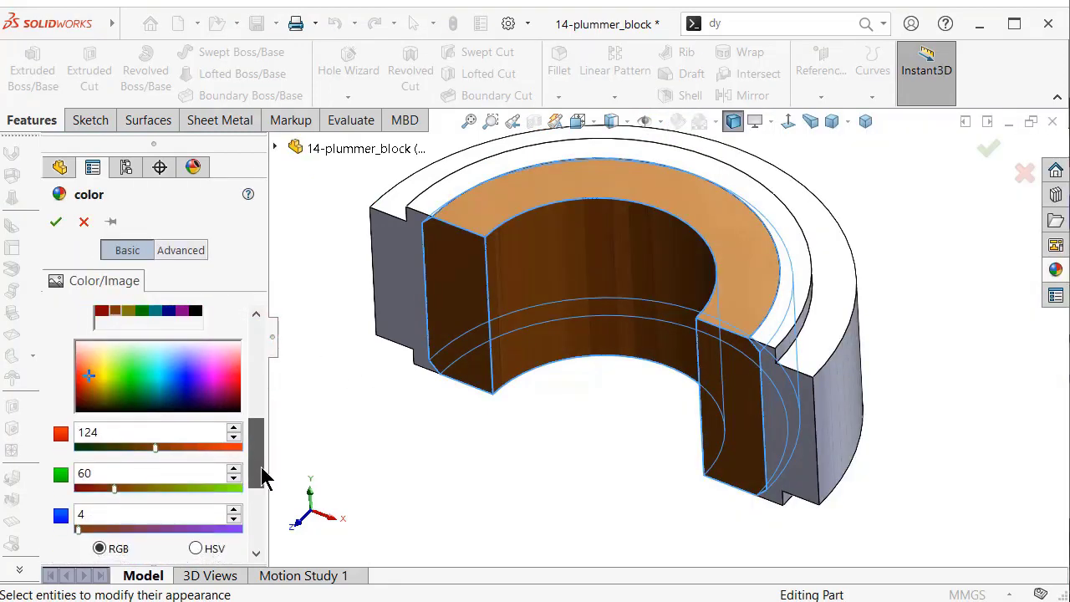
left_click_drag(155, 440, 140, 448)
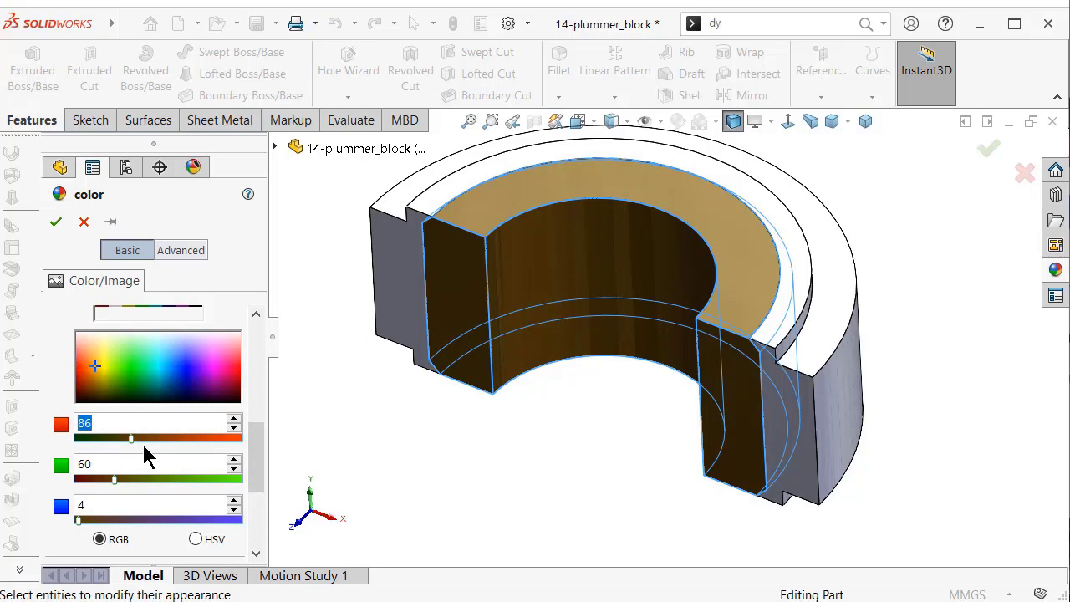
left_click(55, 222)
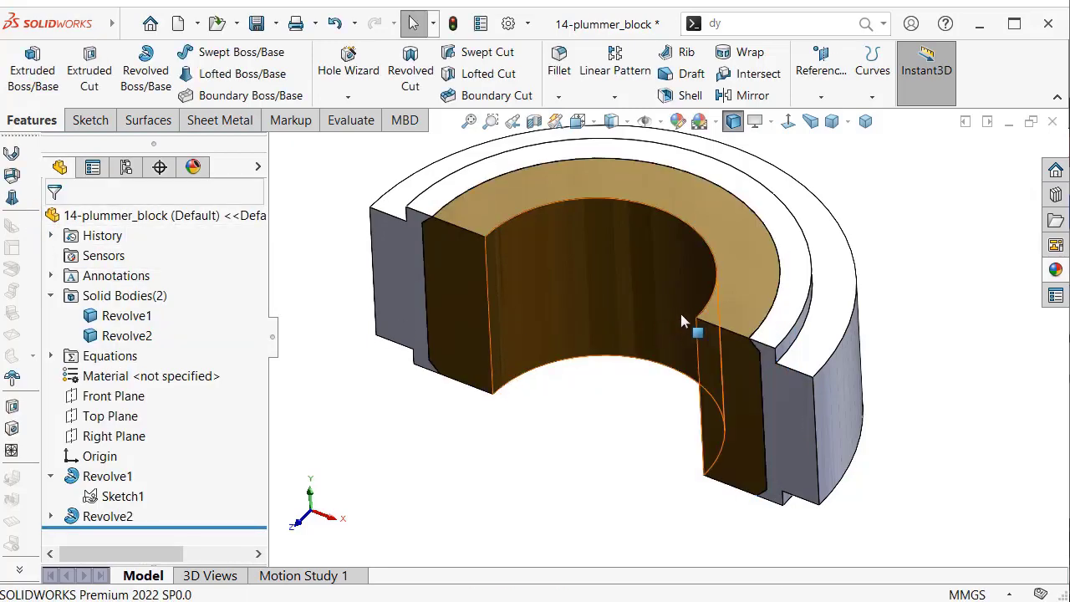
- Preview a 0.35 mm fillet on an outer ring edge, extended to all convex edges
middle_click_drag(682, 316, 667, 355)
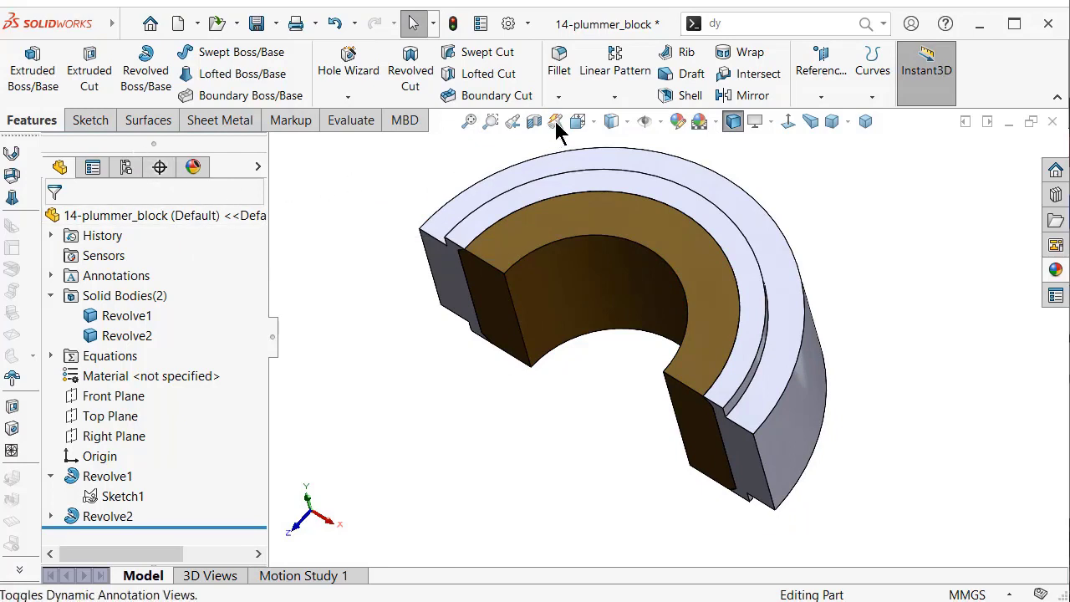
left_click(562, 74)
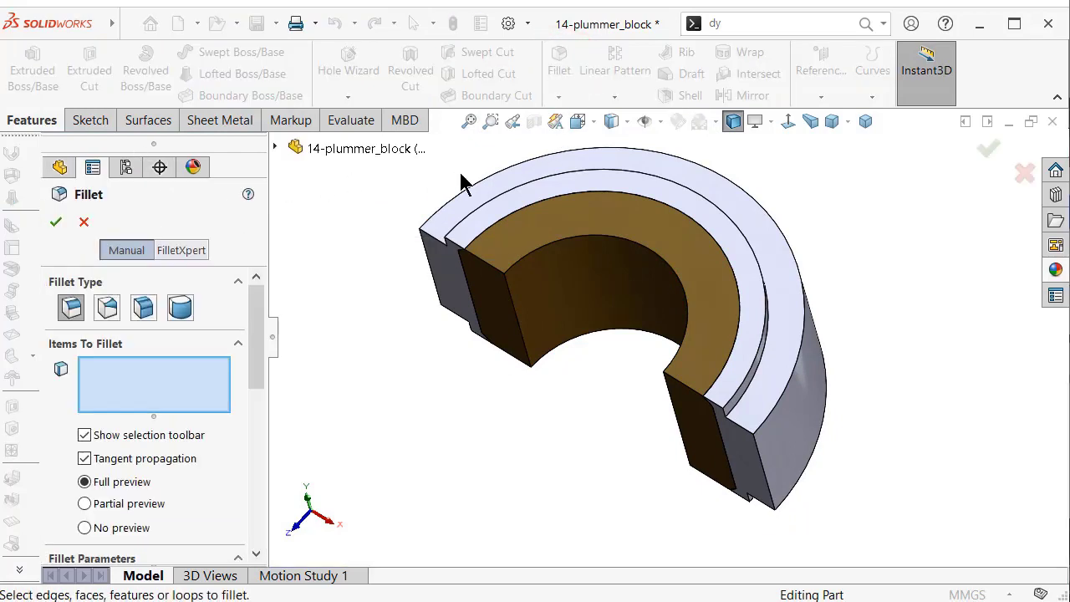
left_click_drag(262, 332, 267, 380)
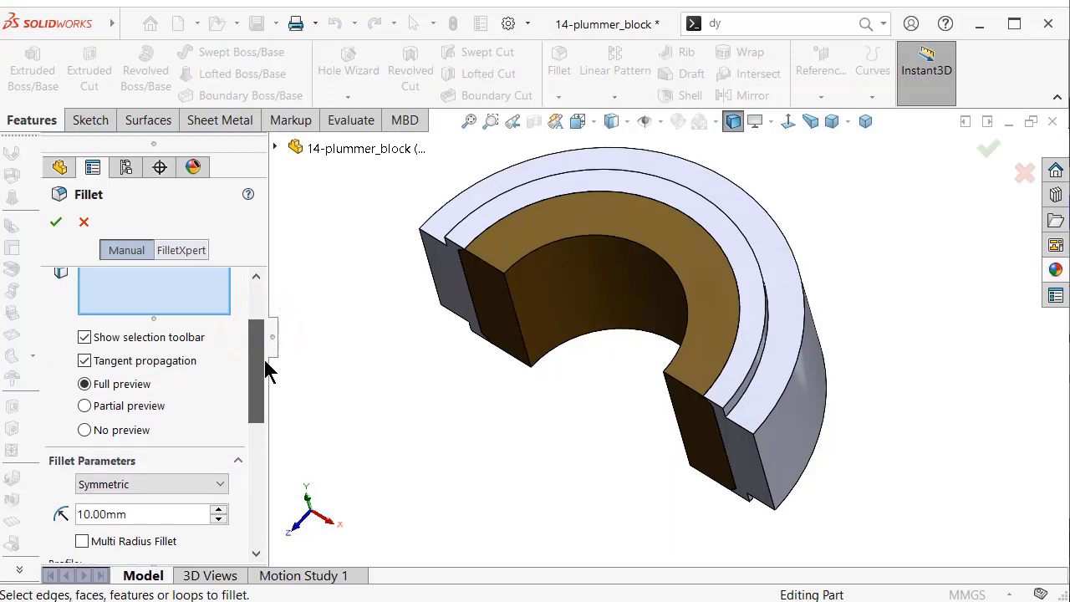
scroll(234, 393, "down", 1)
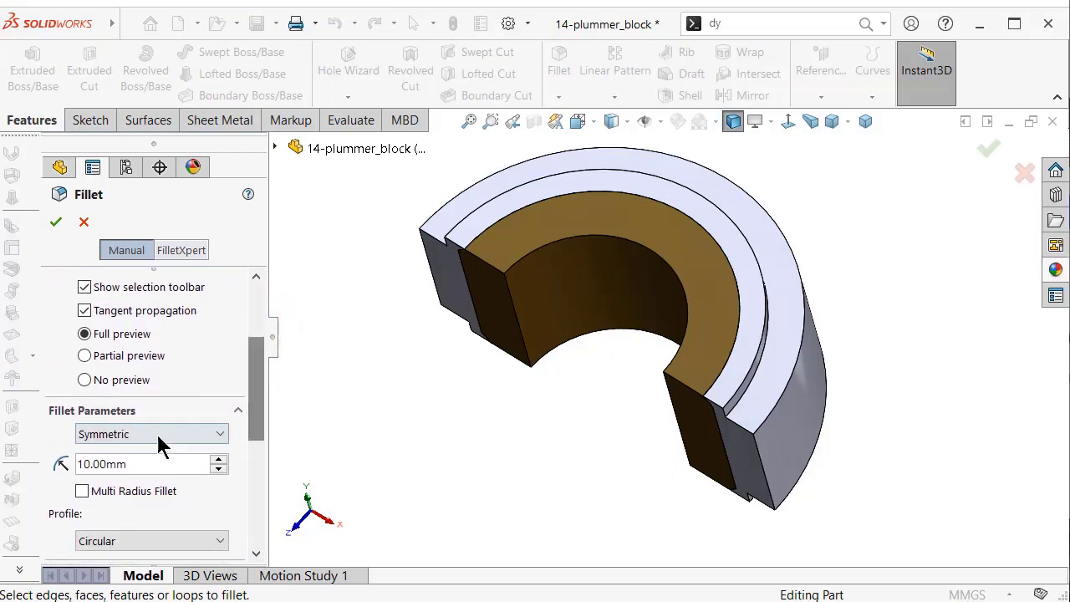
left_click(134, 464)
type("0,")
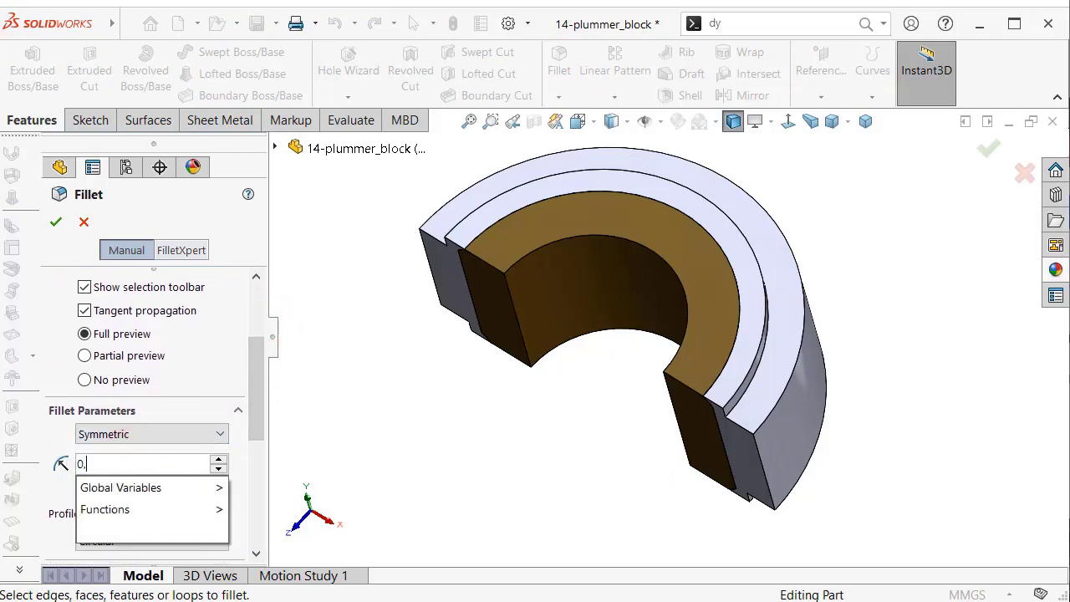
type("35")
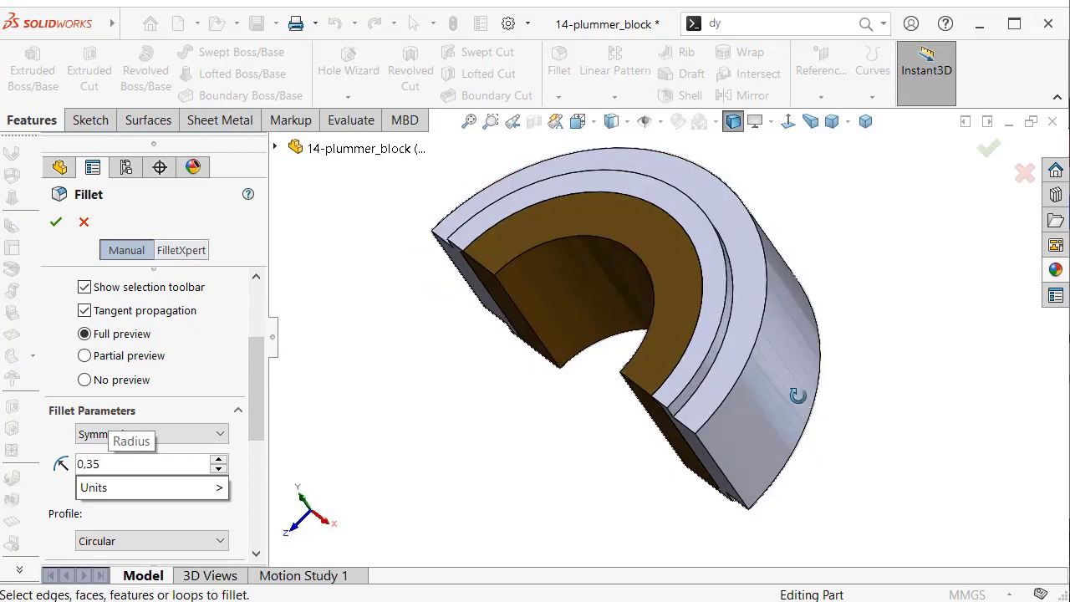
scroll(677, 343, "down", 3)
left_click(653, 325)
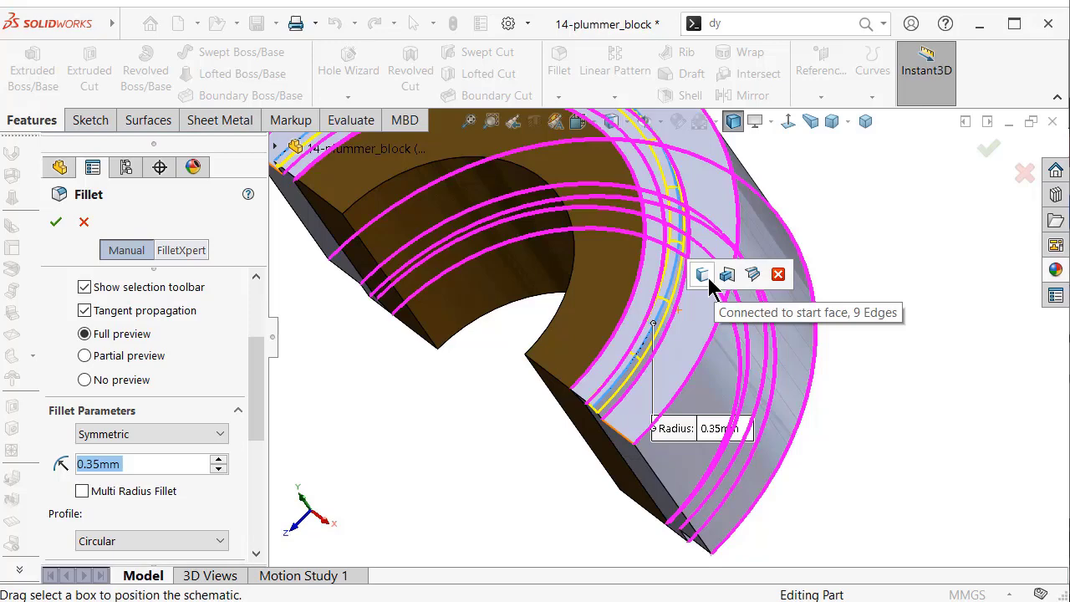
left_click(753, 275)
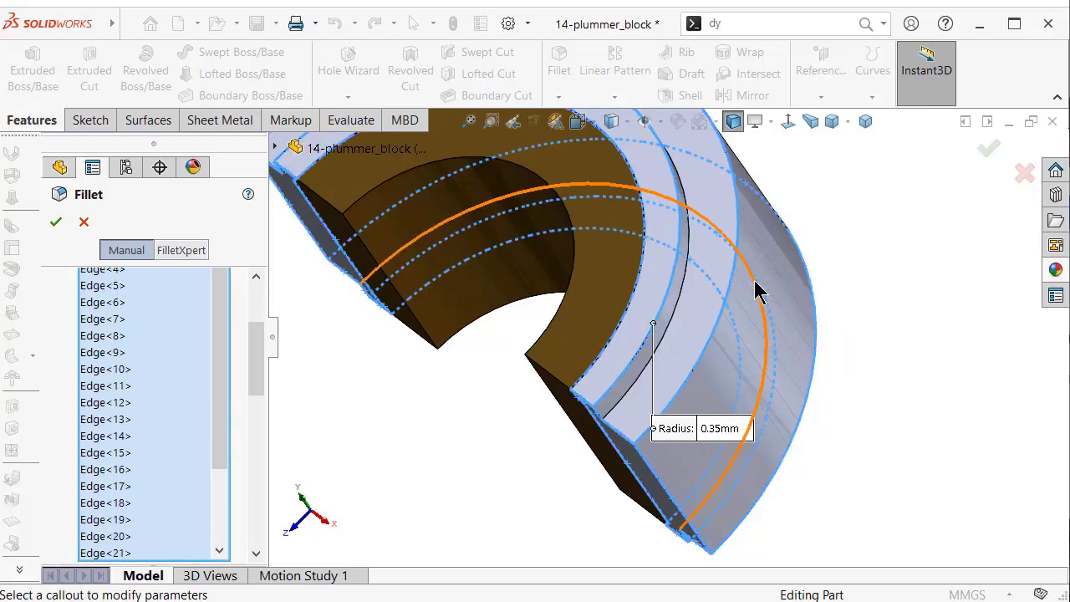
- Discard the previous fillet setup and start a new fillet with a 0.35 mm radius
left_click(84, 222)
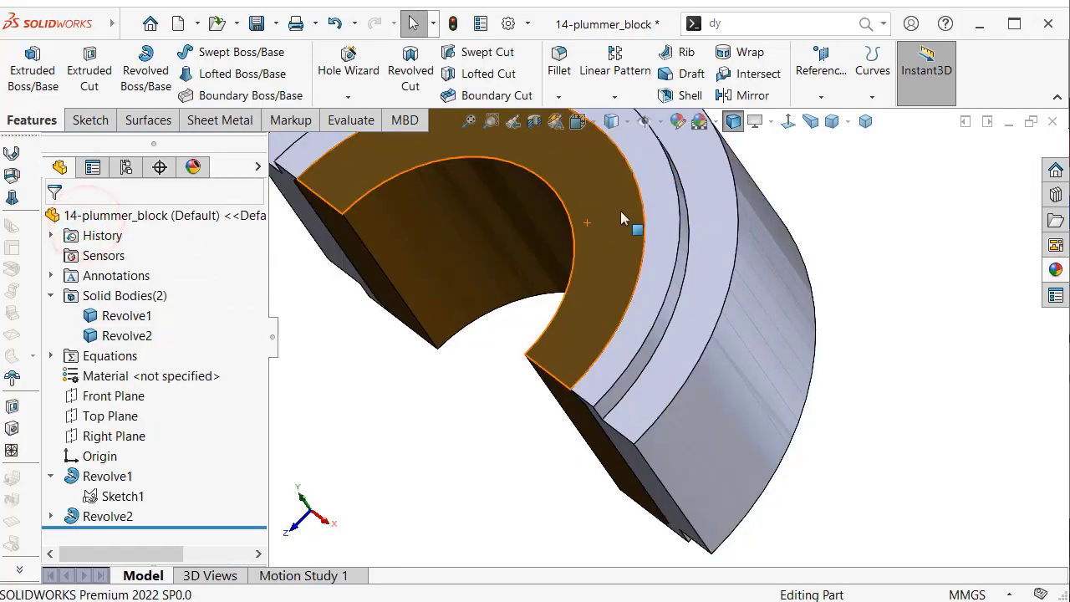
left_click(557, 58)
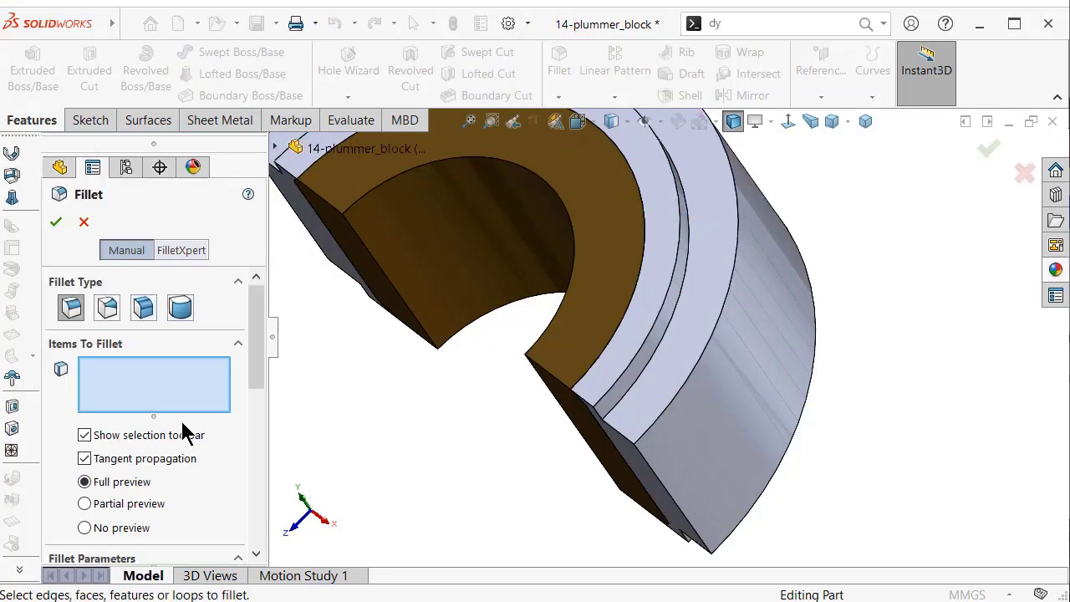
left_click_drag(259, 379, 259, 409)
left_click(138, 442)
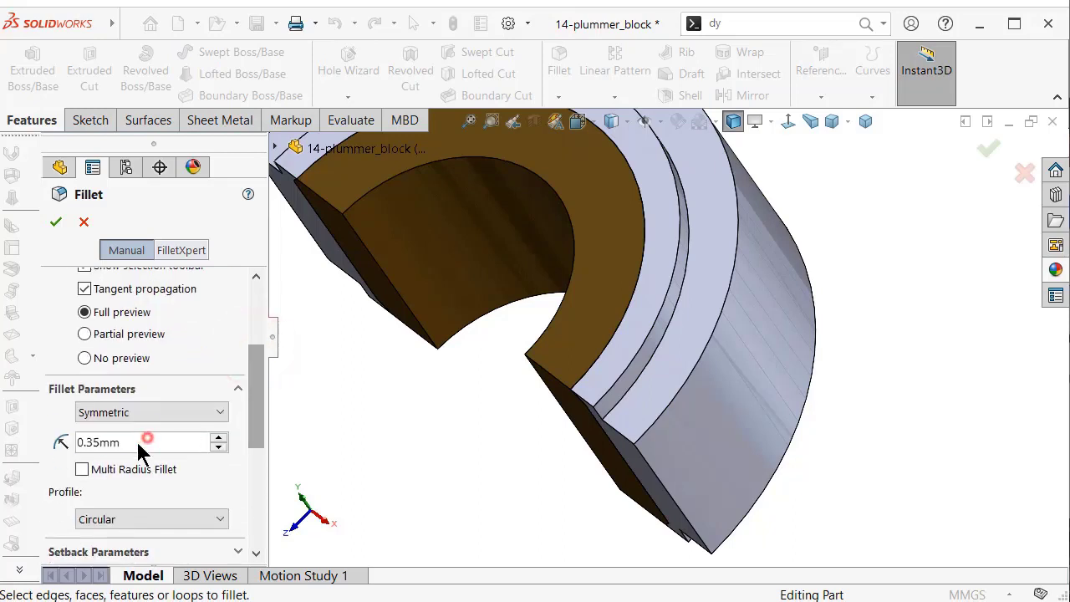
type("0.35")
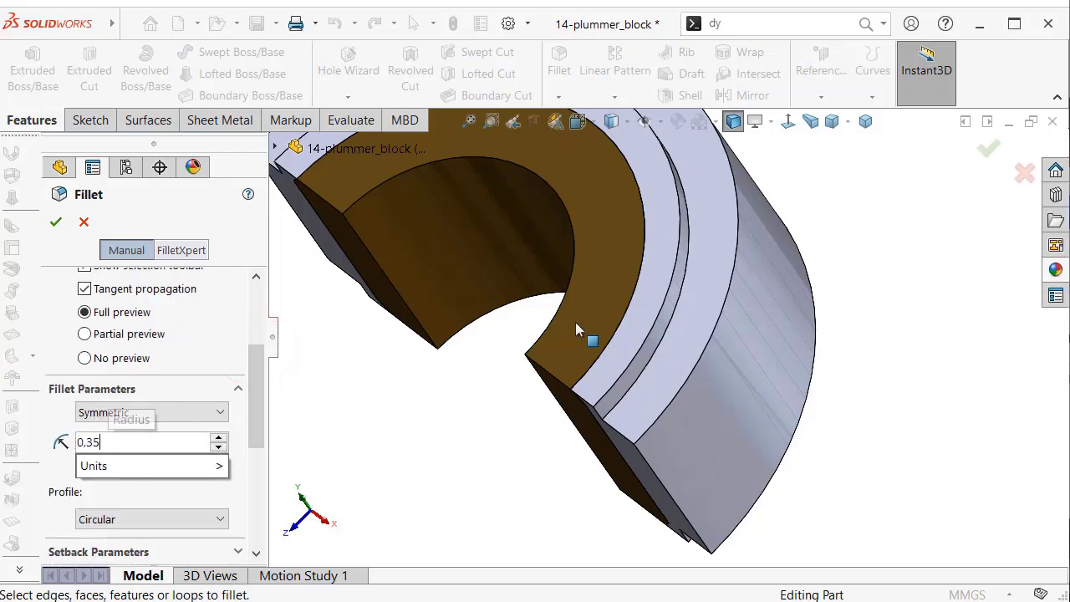
- Select six outer ring edges and apply the 0.35 mm fillet as Fillet1
left_click(675, 285)
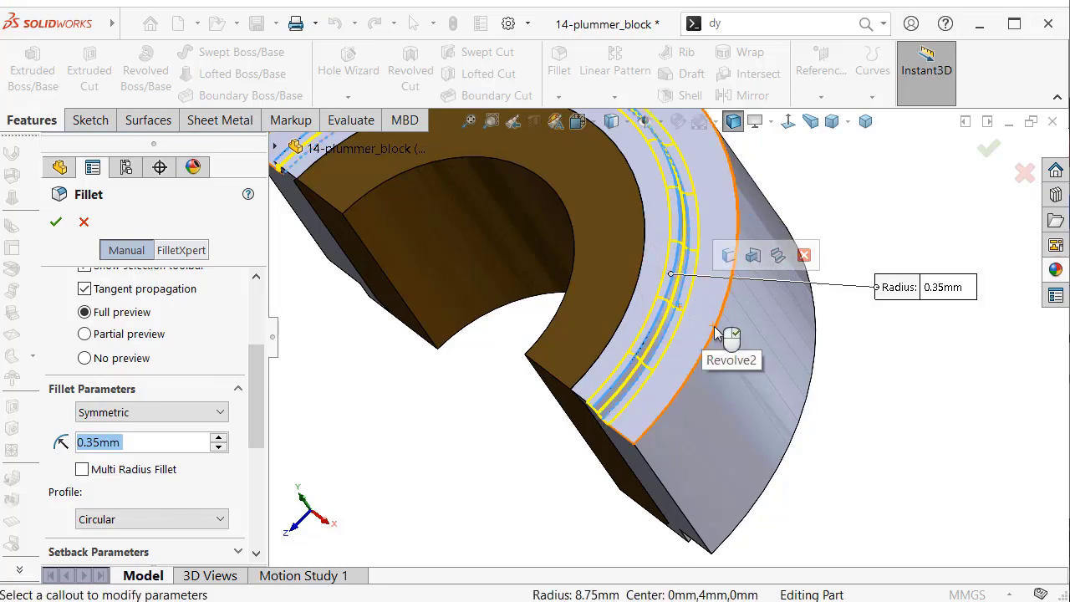
mouse_move(747, 354)
middle_mouse_down()
mouse_move(777, 411)
mouse_move(722, 353)
mouse_move(809, 422)
middle_mouse_up()
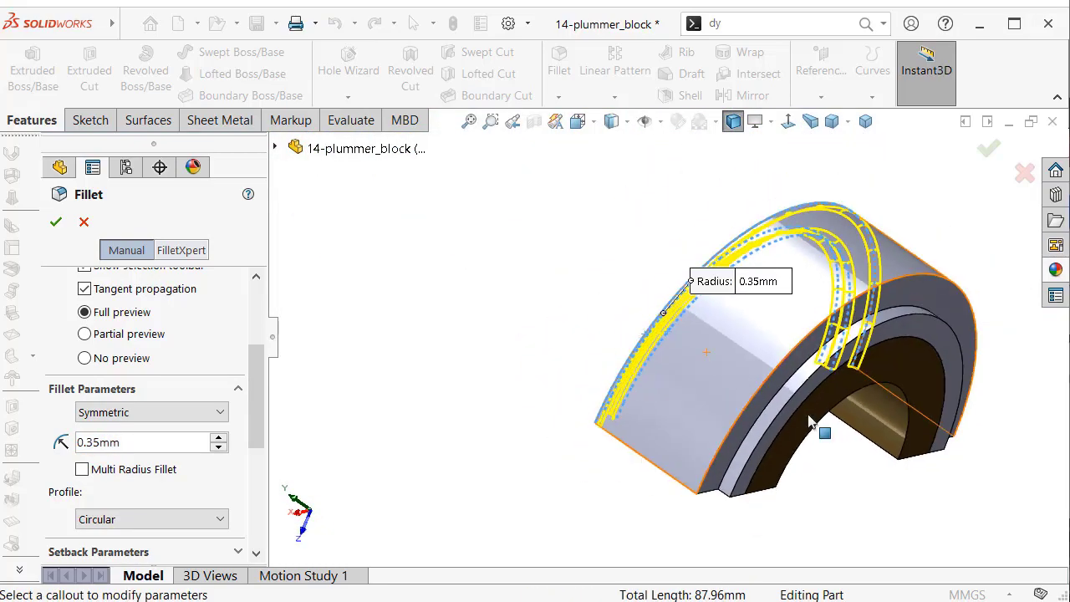
scroll(809, 422, "down", 3)
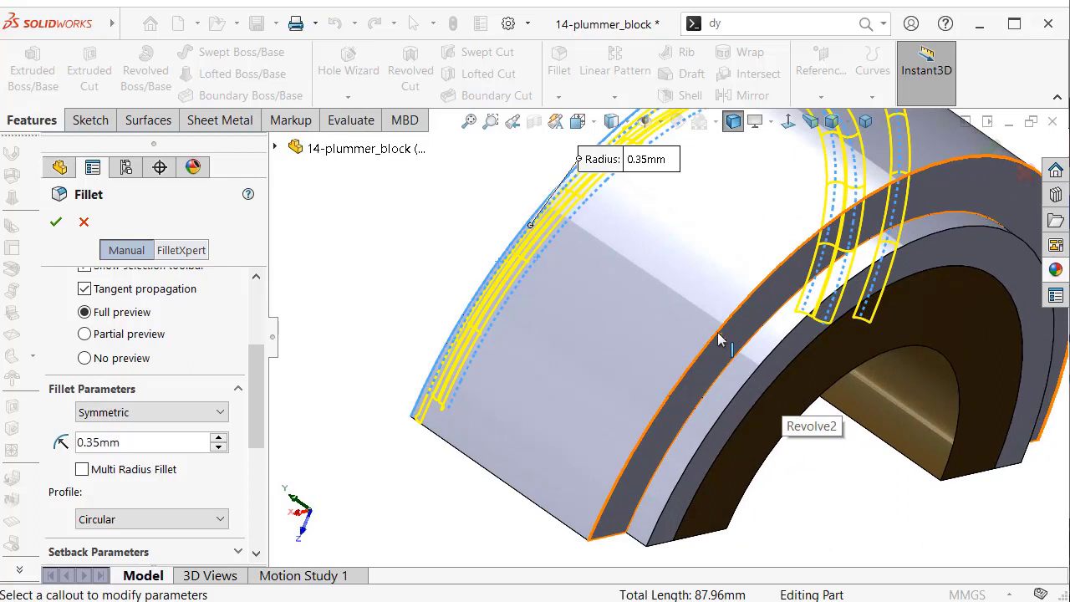
left_click(695, 327)
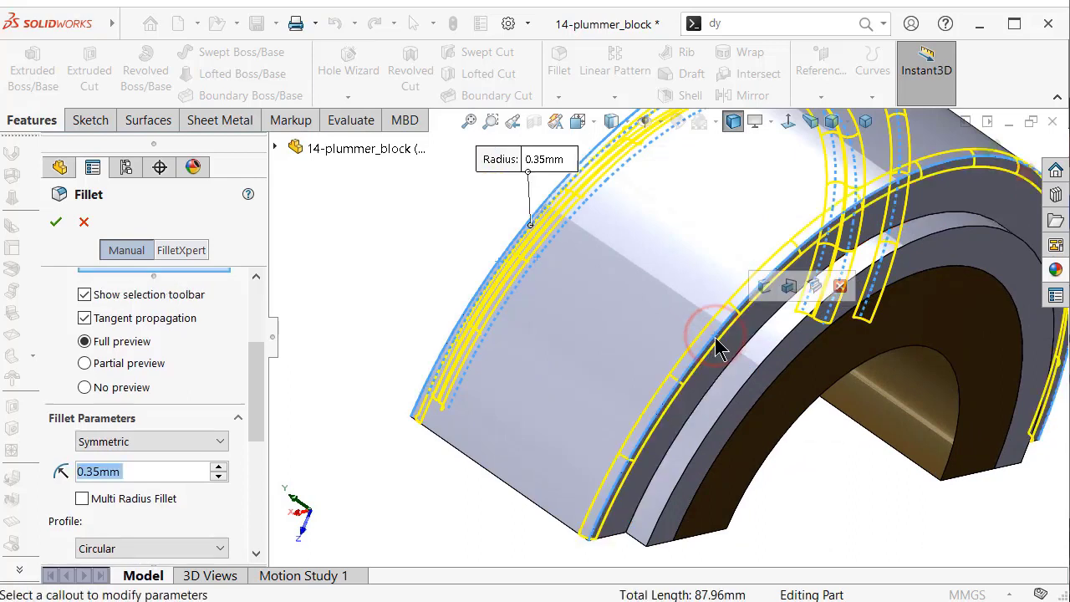
left_click(753, 375)
left_click(753, 379)
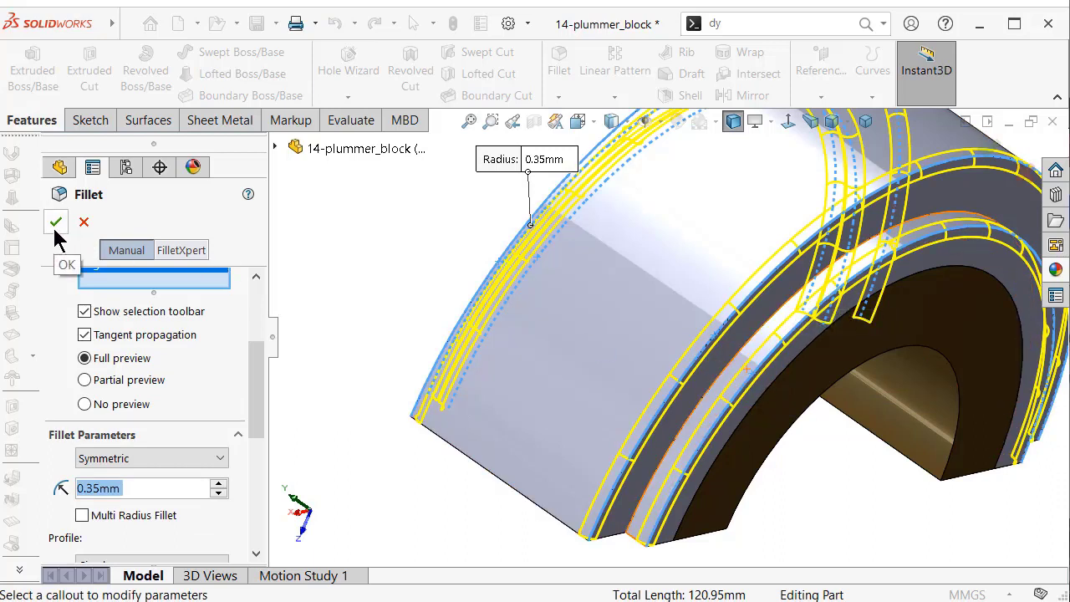
left_click(656, 483)
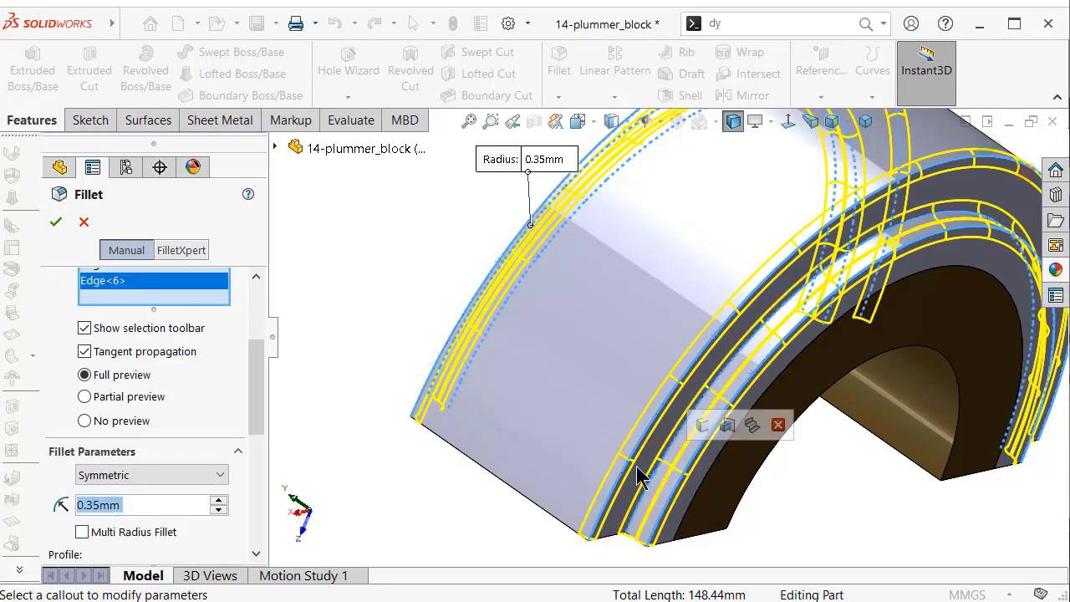
left_click(57, 221)
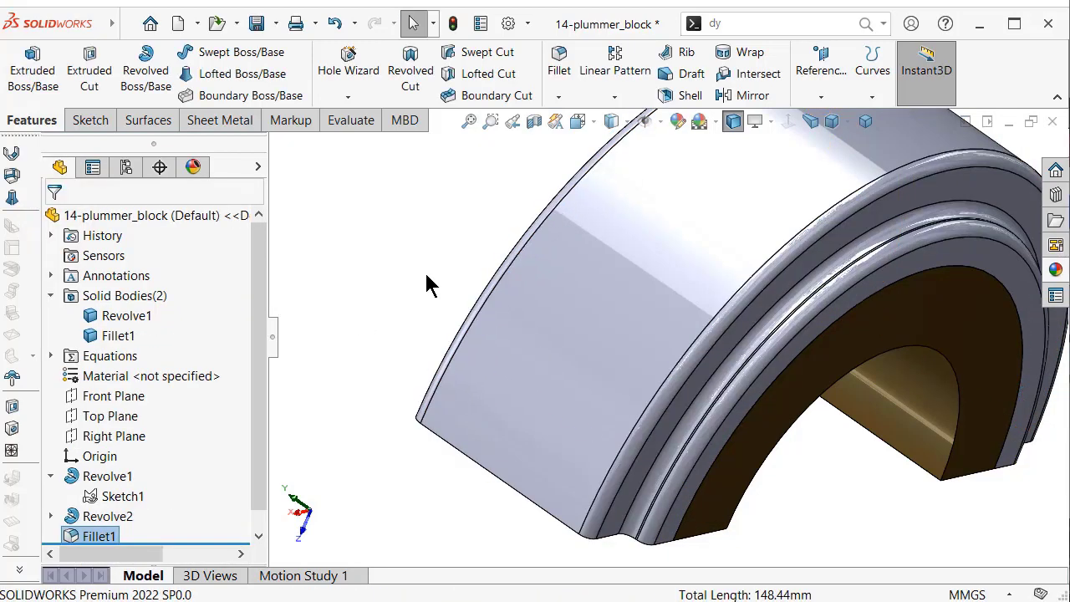
mouse_move(426, 280)
middle_mouse_down()
mouse_move(671, 291)
mouse_move(728, 420)
mouse_move(616, 397)
middle_mouse_up()
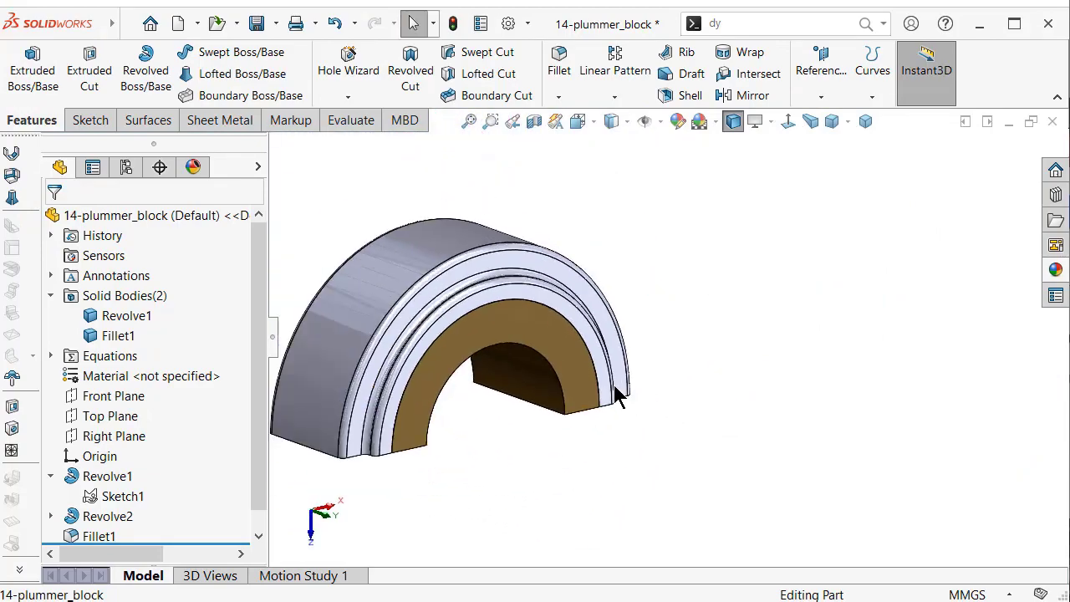
- Switch to the isometric view and select the Front Plane in the feature tree
left_click(865, 123)
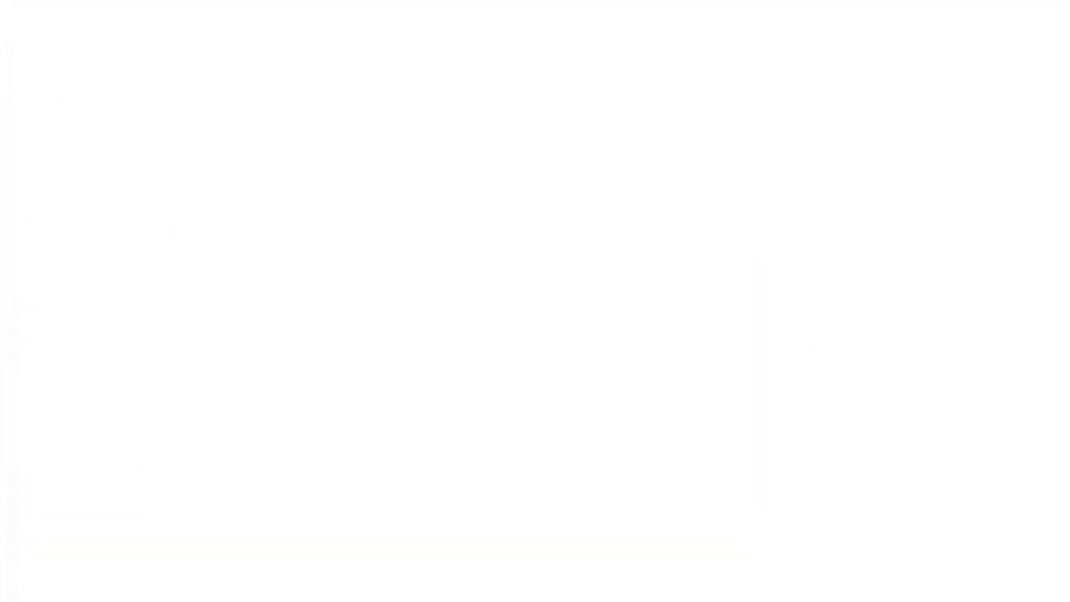
left_click(401, 410)
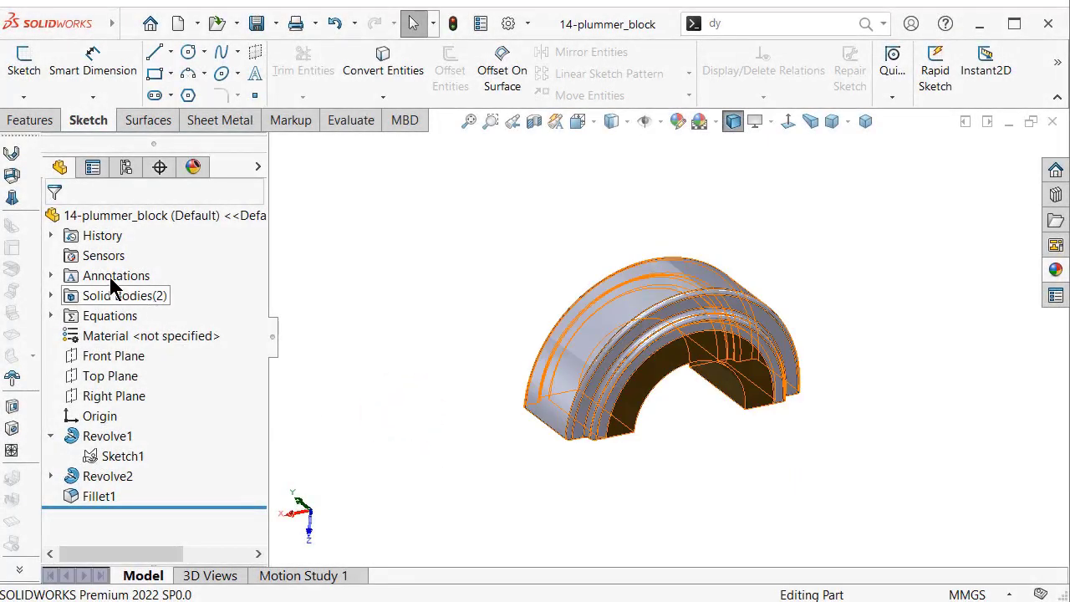
left_click(101, 356)
middle_click_drag(460, 395, 415, 331)
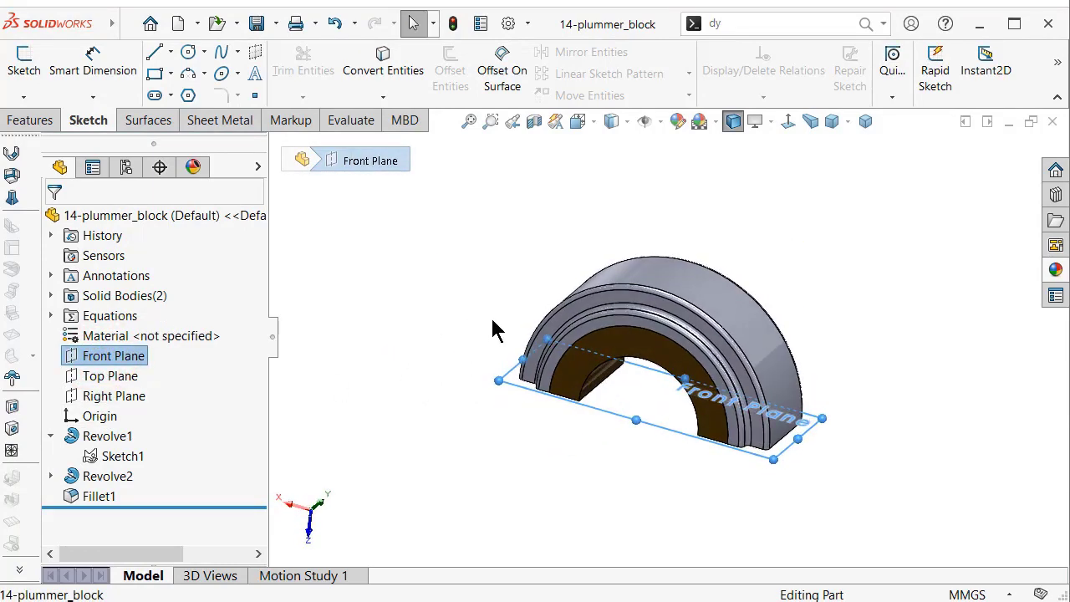
- Mirror Revolve1 and the second half body across the Front Plane as Mirror1
left_click(34, 125)
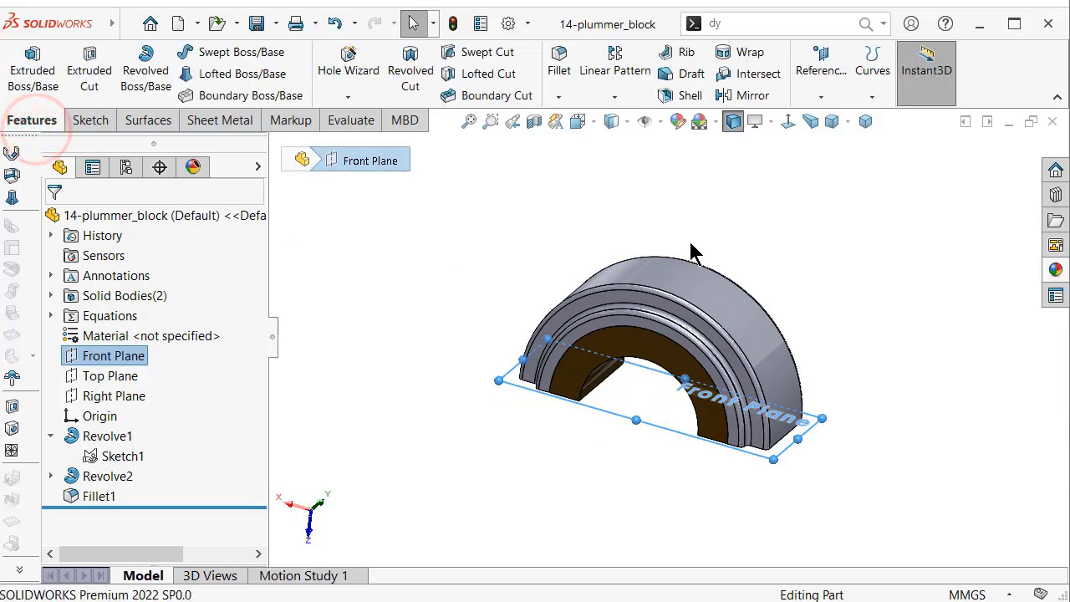
left_click(751, 97)
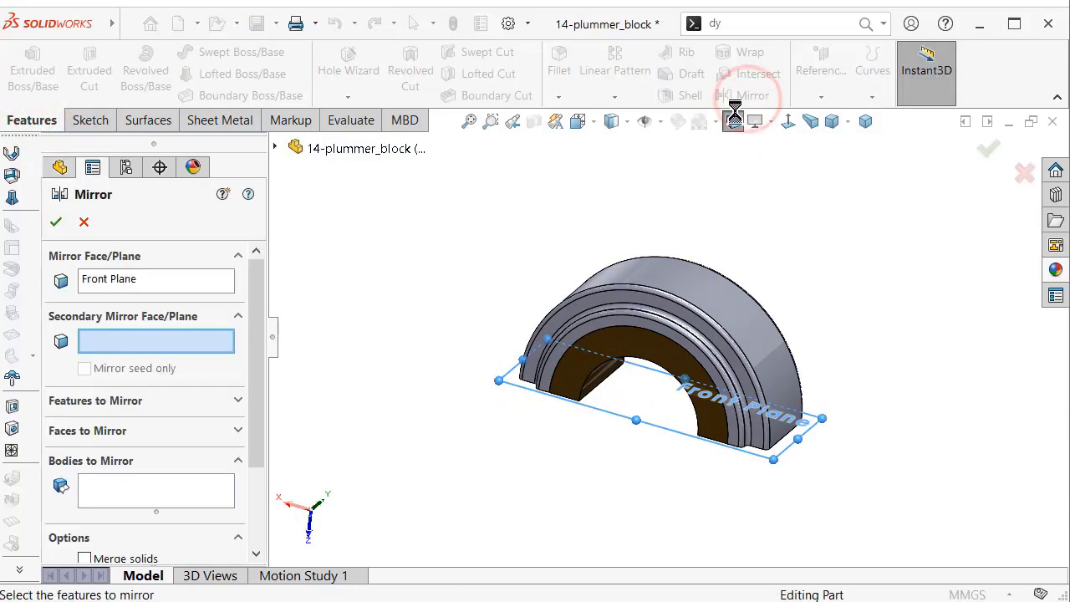
left_click_drag(258, 337, 258, 418)
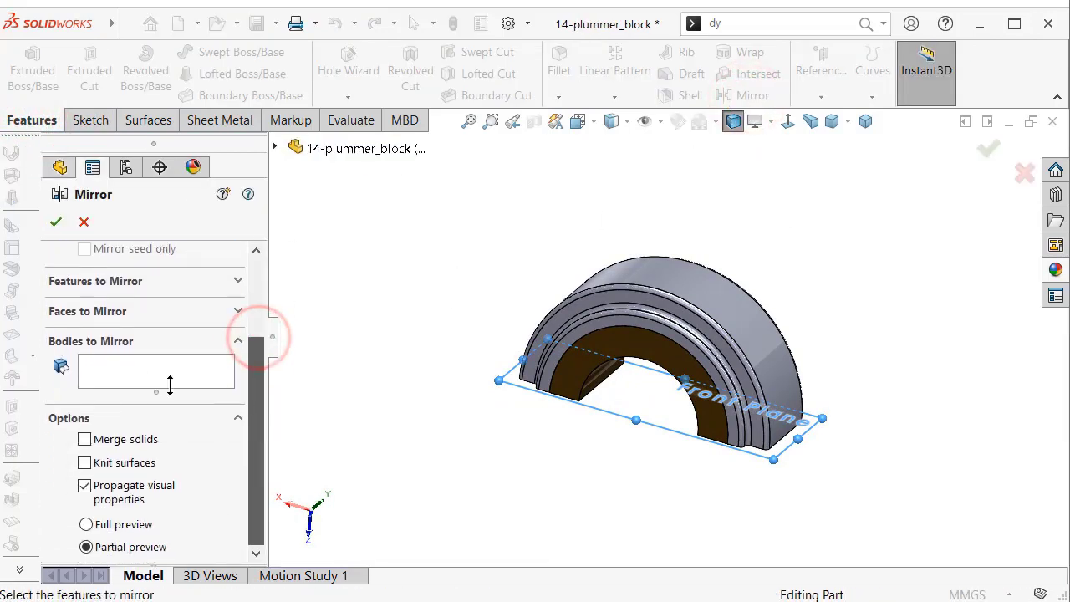
left_click(138, 362)
middle_click_drag(526, 452, 547, 406)
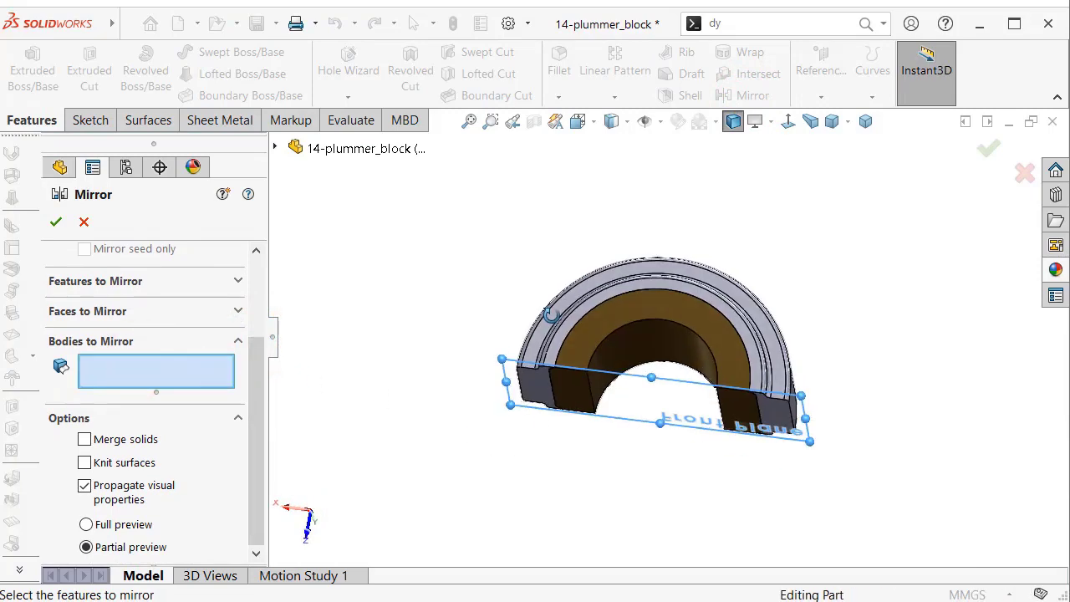
left_click(547, 403)
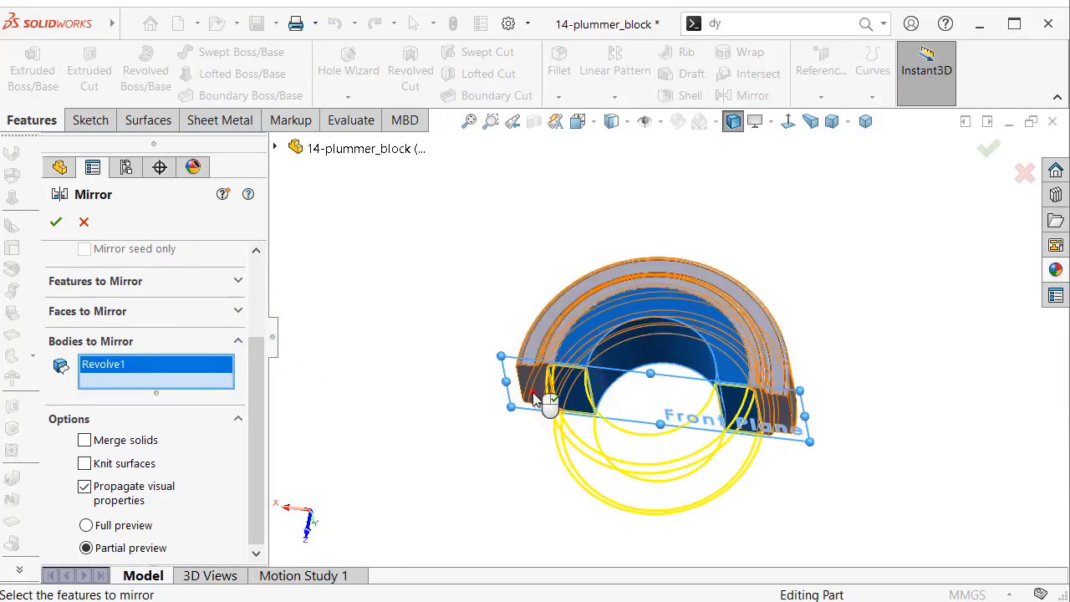
left_click(532, 392)
right_click(532, 392)
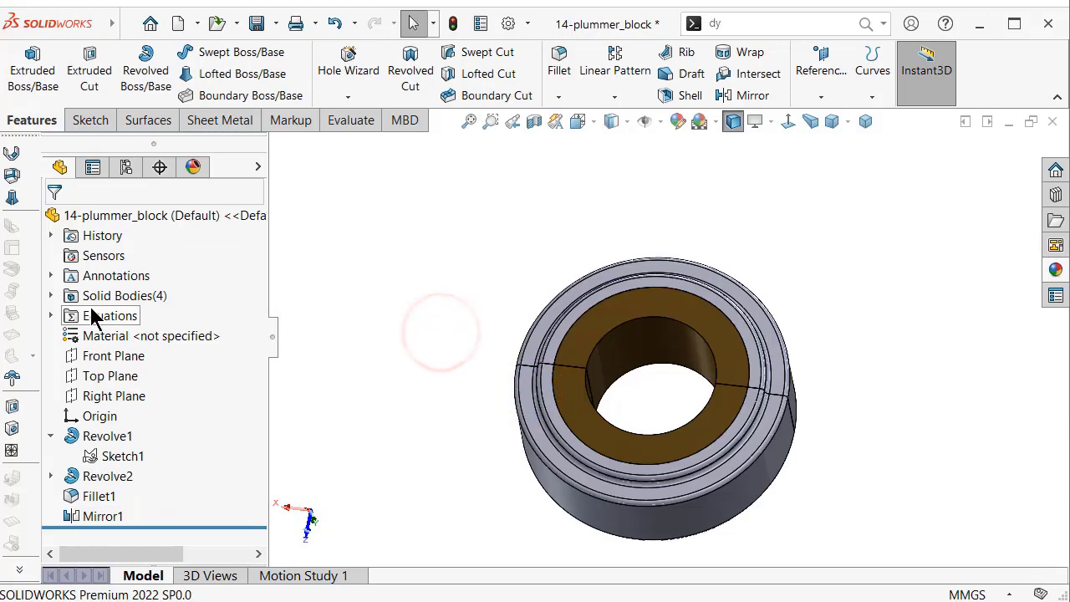
left_click(389, 289)
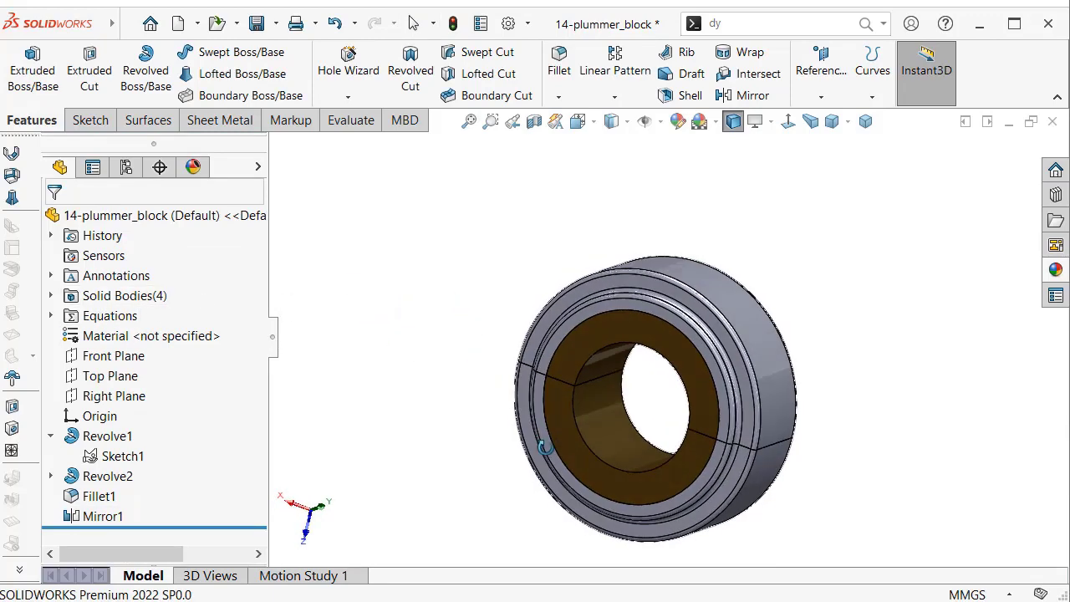
mouse_move(566, 374)
middle_mouse_down()
mouse_move(679, 452)
mouse_move(745, 441)
mouse_move(739, 454)
middle_mouse_up()
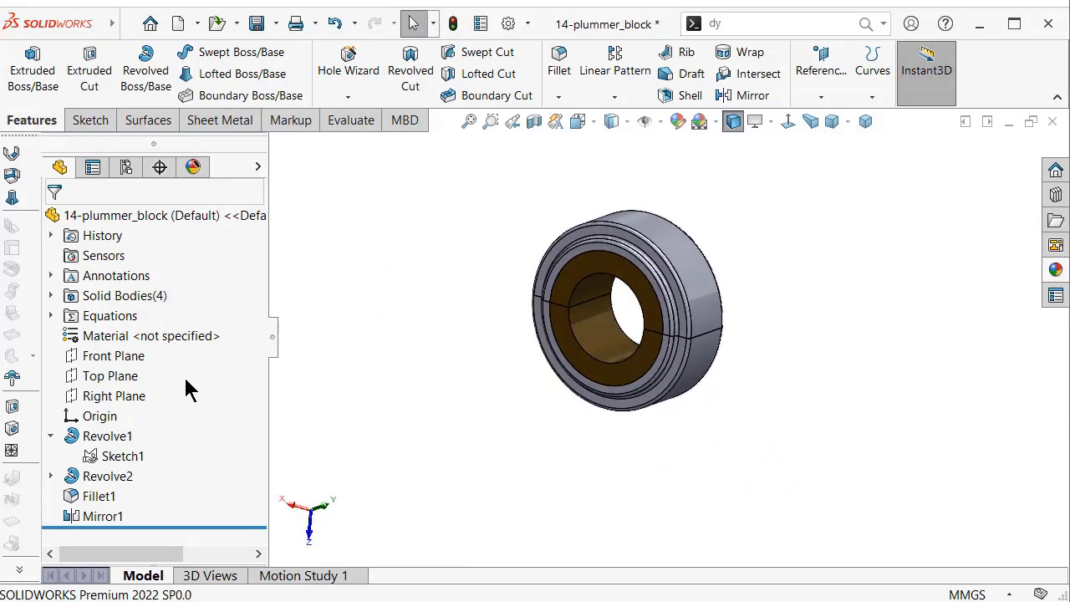
left_click(114, 383)
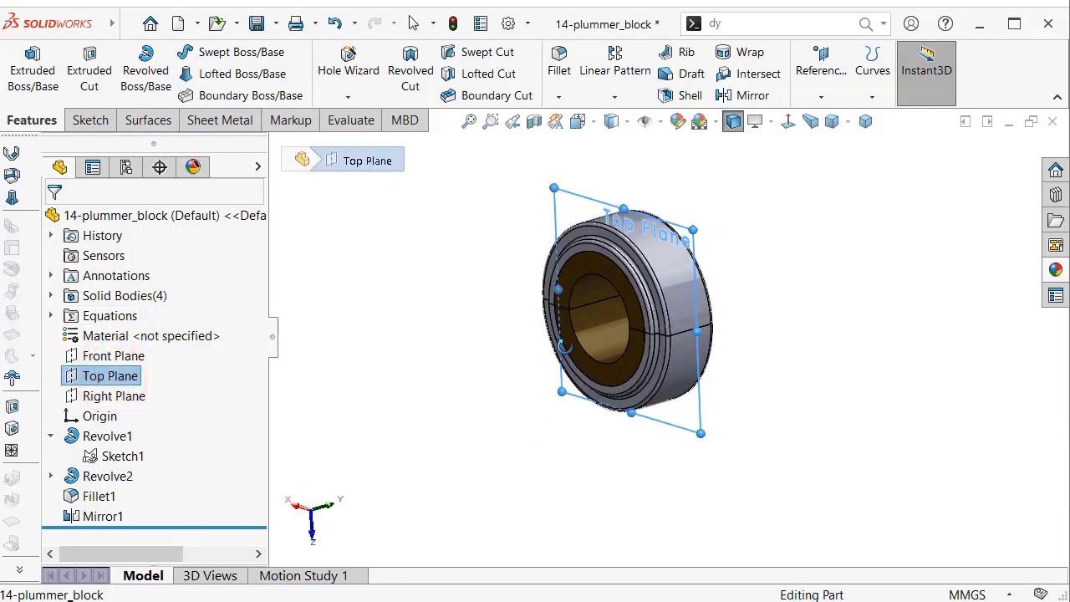
middle_click_drag(564, 346, 489, 376)
scroll(623, 335, "down", 2)
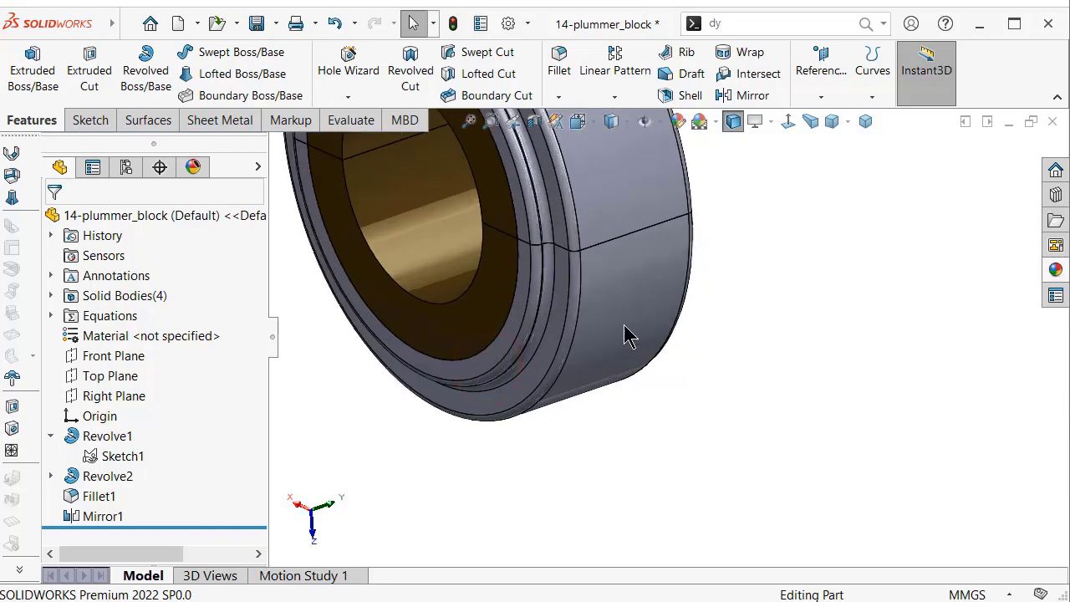
scroll(607, 330, "down", 2)
scroll(607, 320, "down", 2)
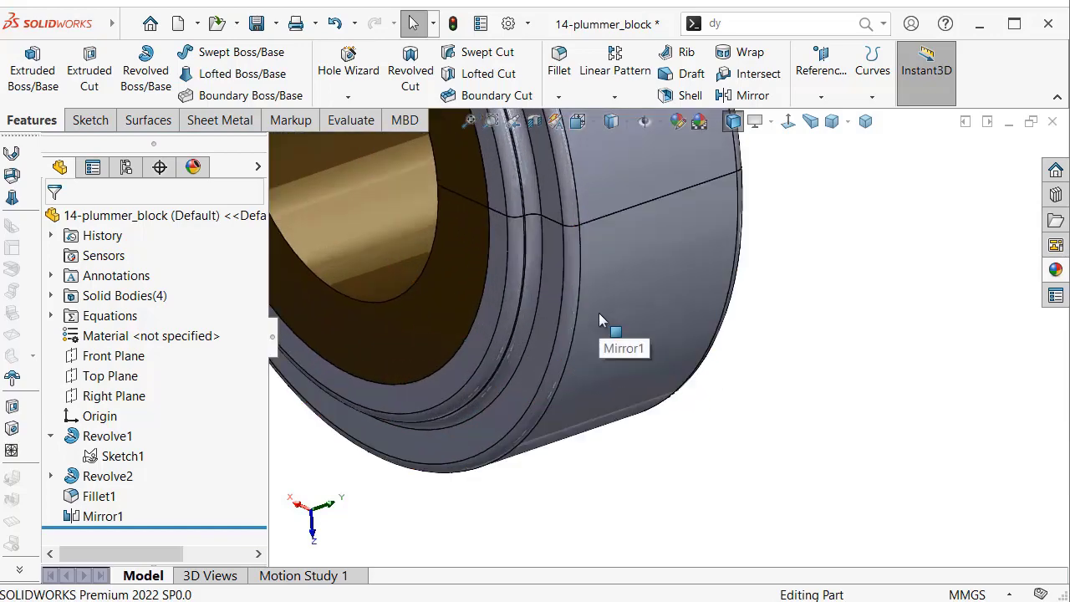
left_click(552, 295)
left_click(632, 243)
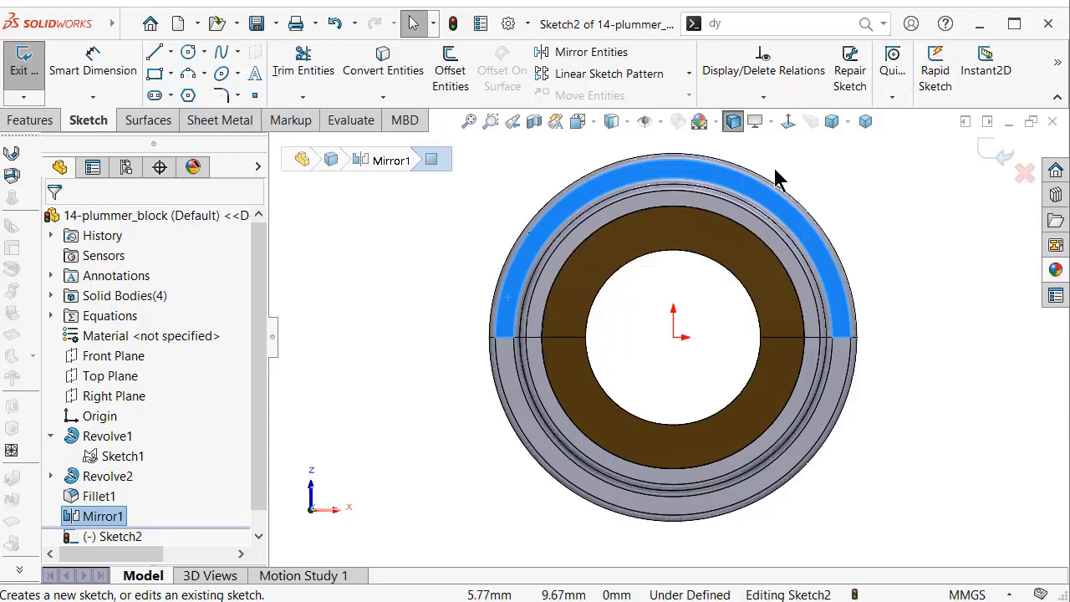
scroll(754, 250, "up", 3)
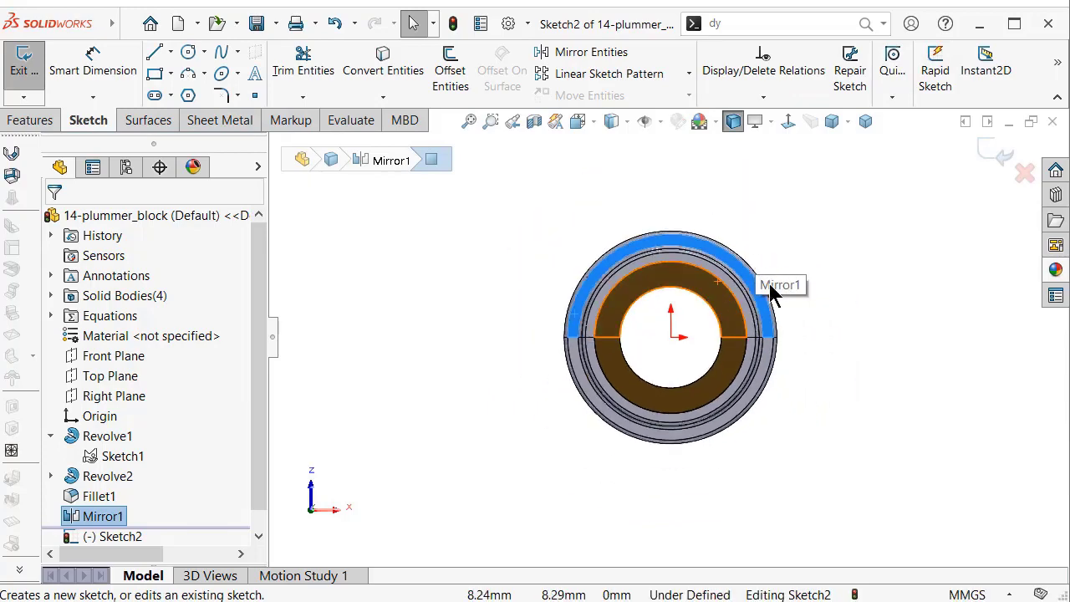
left_click(1002, 159)
left_click(866, 123)
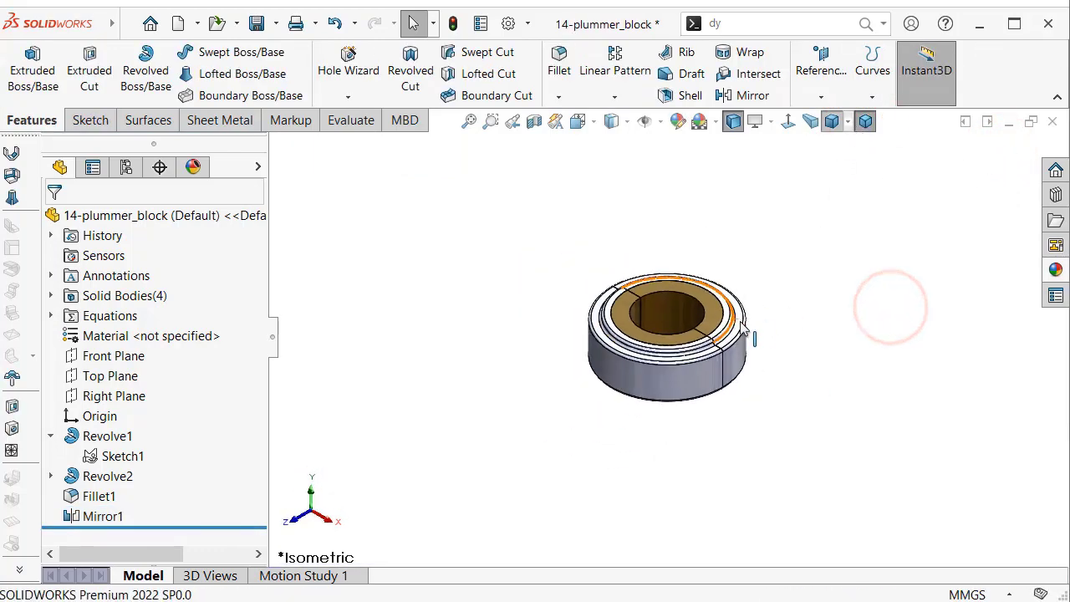
scroll(693, 358, "down", 5)
scroll(694, 362, "up", 2)
scroll(660, 368, "down", 2)
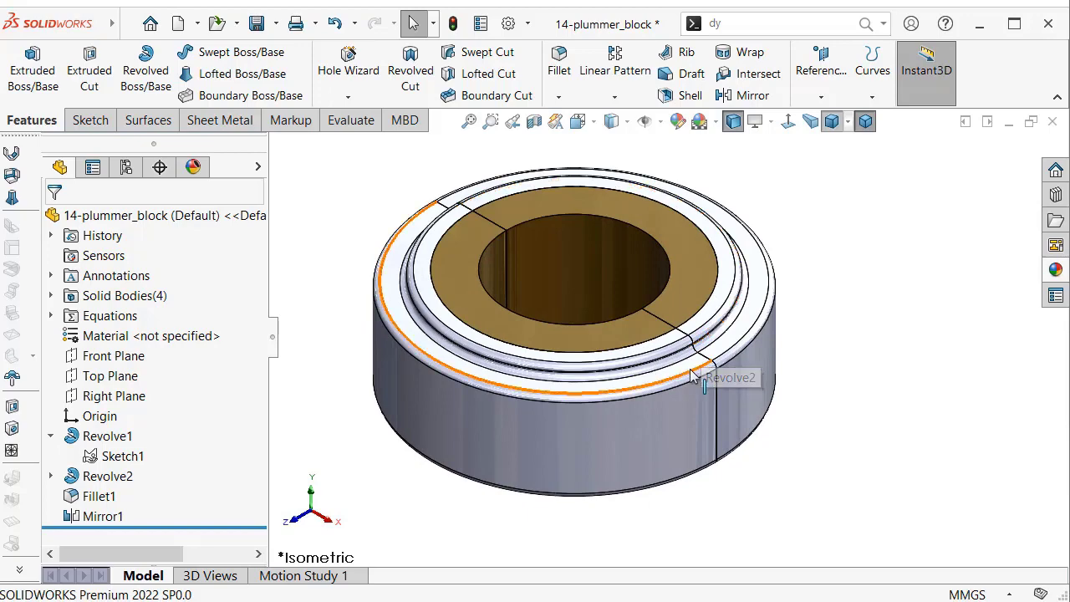
left_click(694, 369)
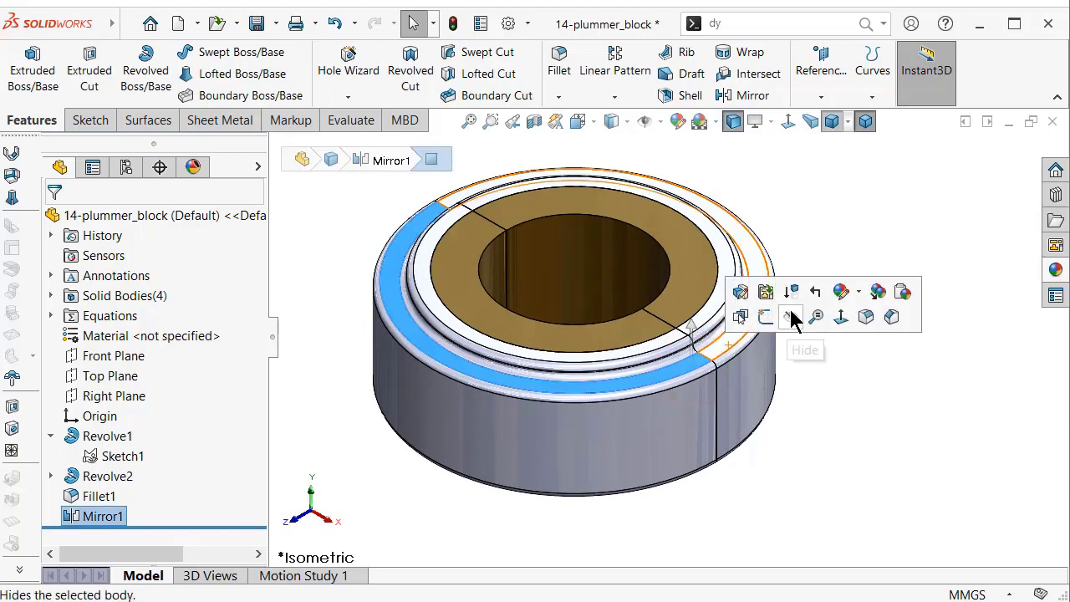
left_click(769, 324)
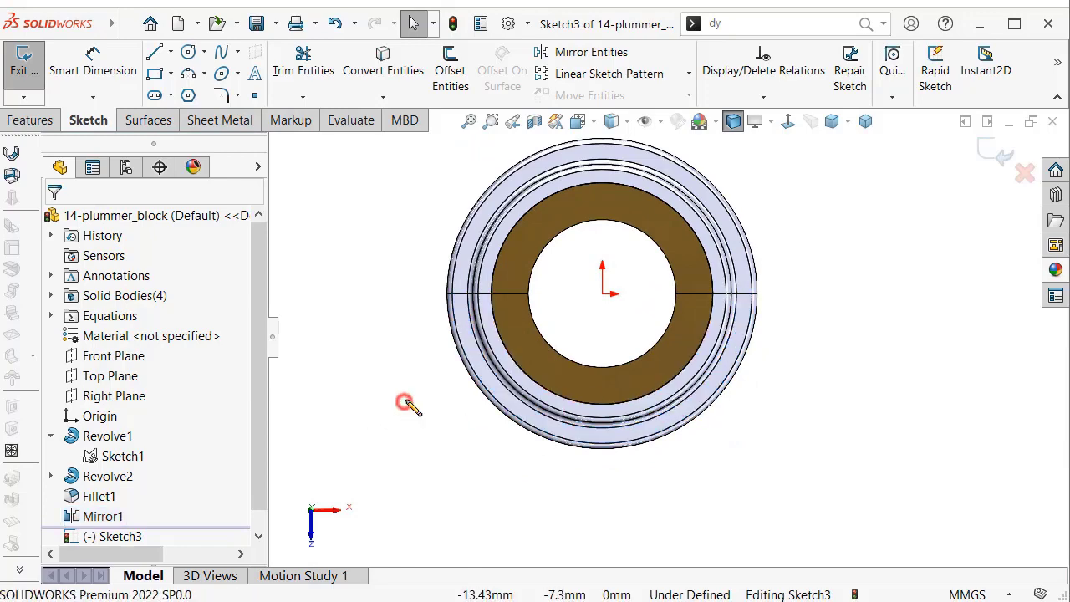
- Convert the ring's outer circular edge into Sketch3 geometry and zoom to fit
scroll(495, 393, "up", 3)
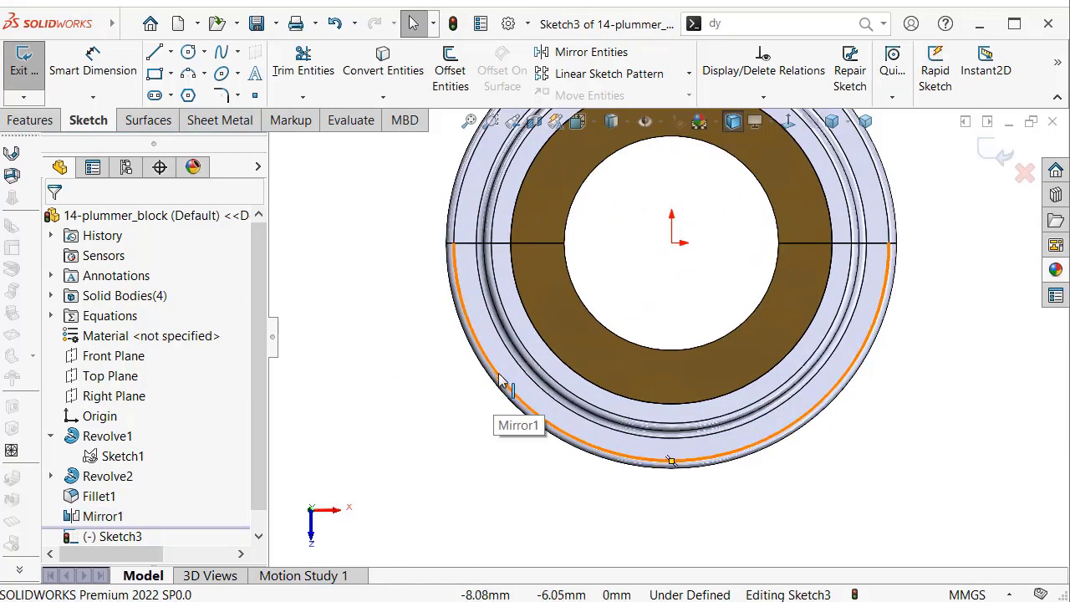
left_click(456, 314)
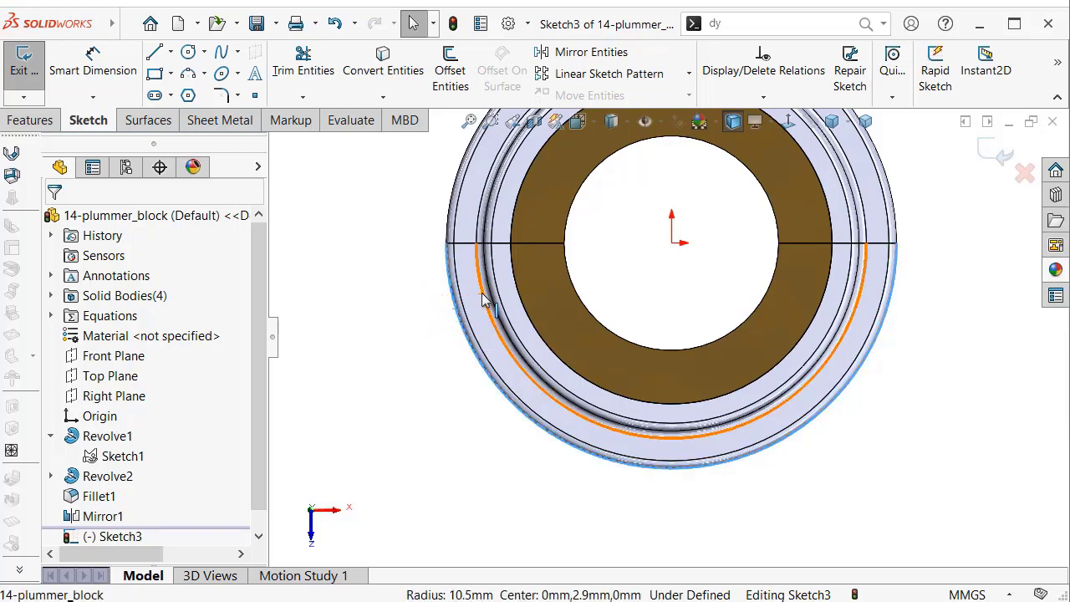
left_click(389, 71)
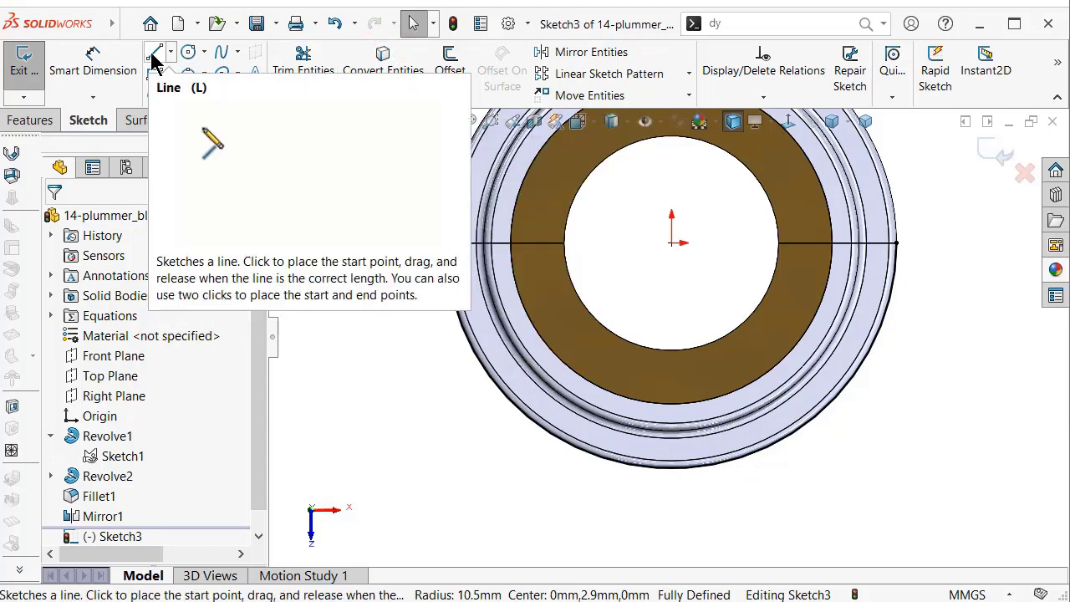
left_click(30, 119)
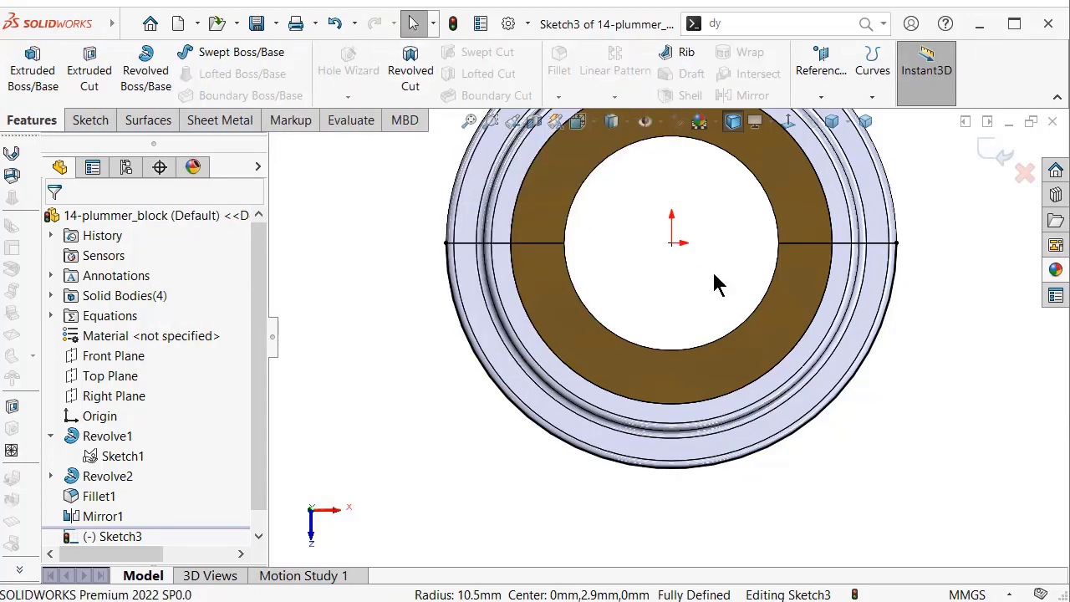
key("z")
scroll(714, 299, "down", 2)
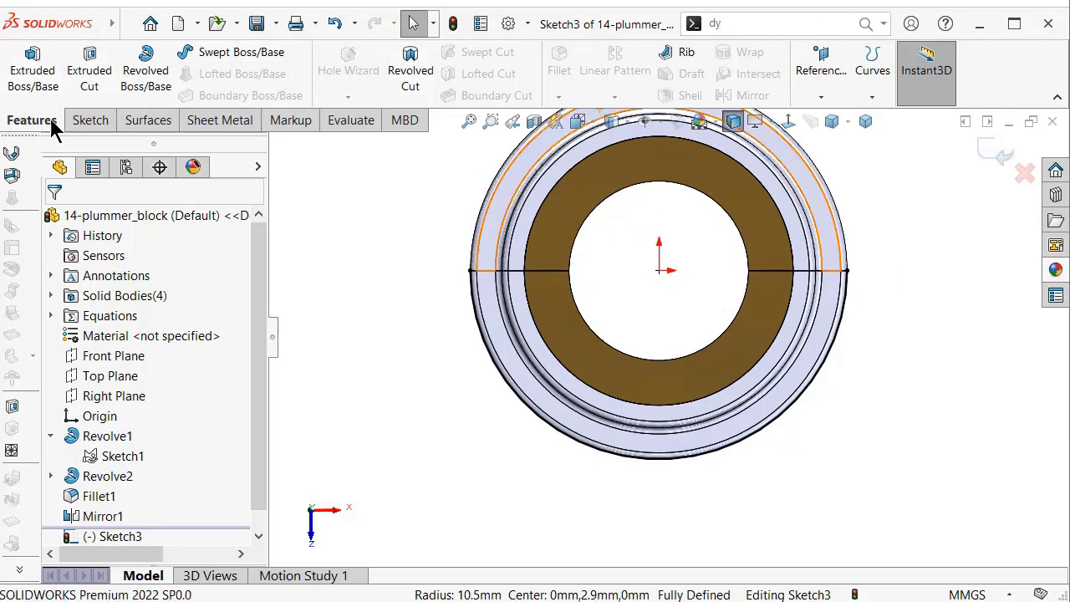
- Draw a vertical centerline down from the bearing's centre in Sketch3
key("s")
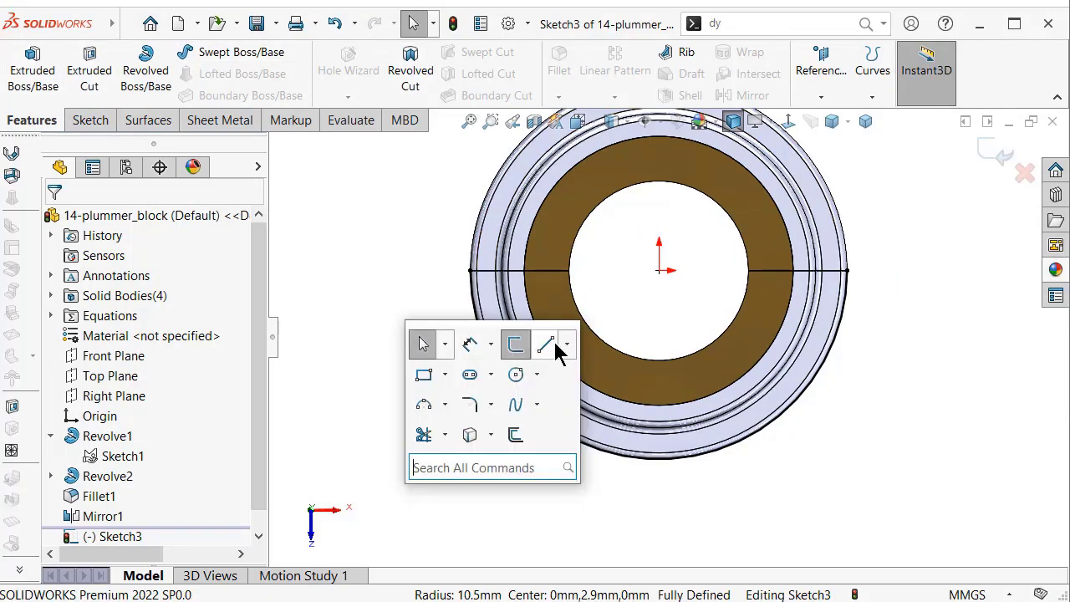
left_click(566, 345)
left_click(576, 390)
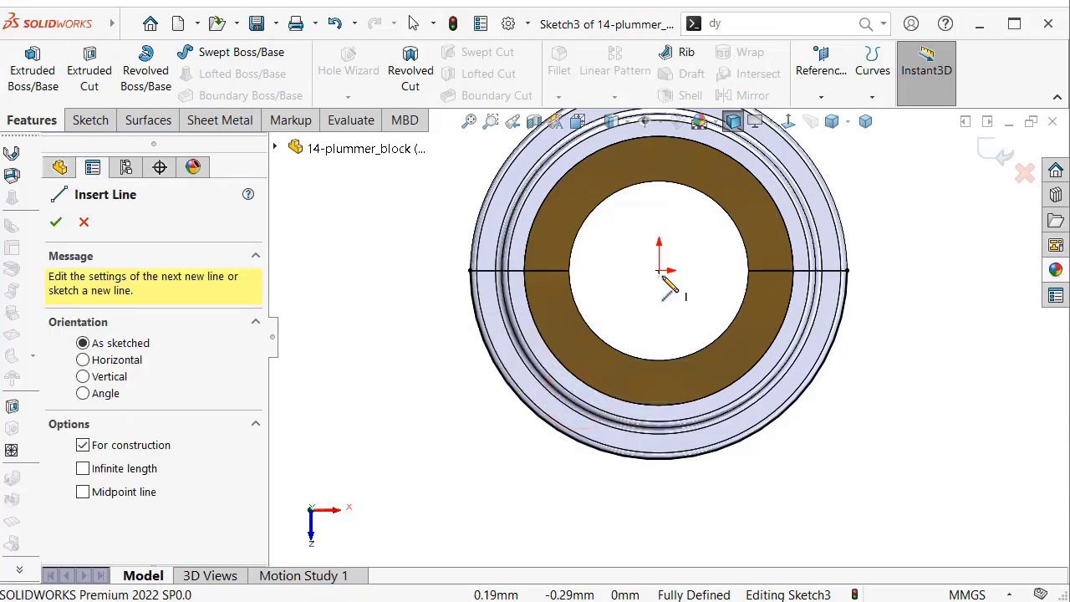
left_click(660, 271)
scroll(656, 251, "up", 3)
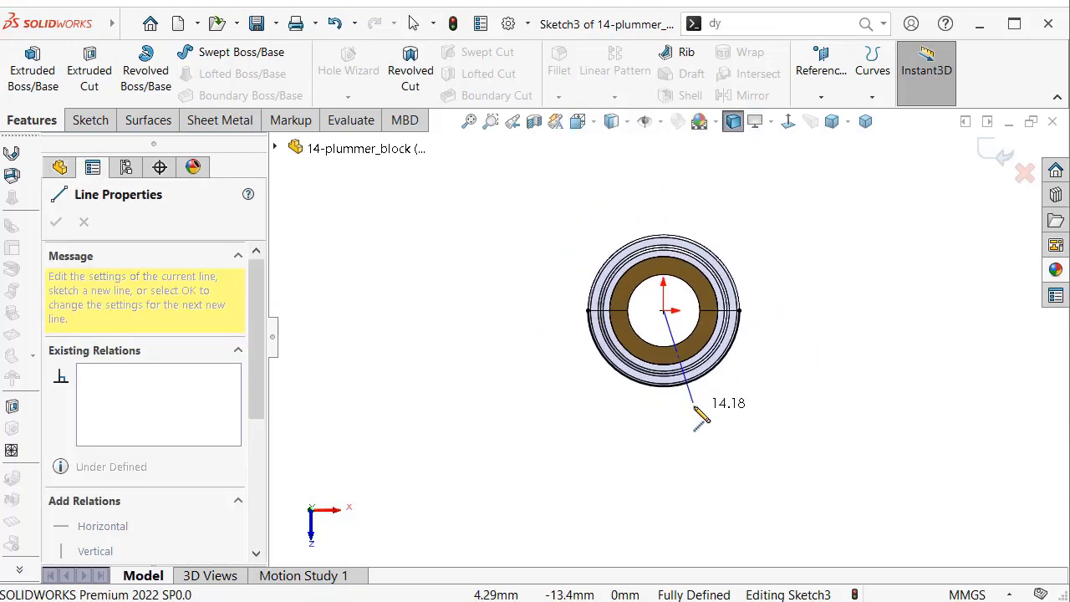
scroll(673, 402, "down", 2)
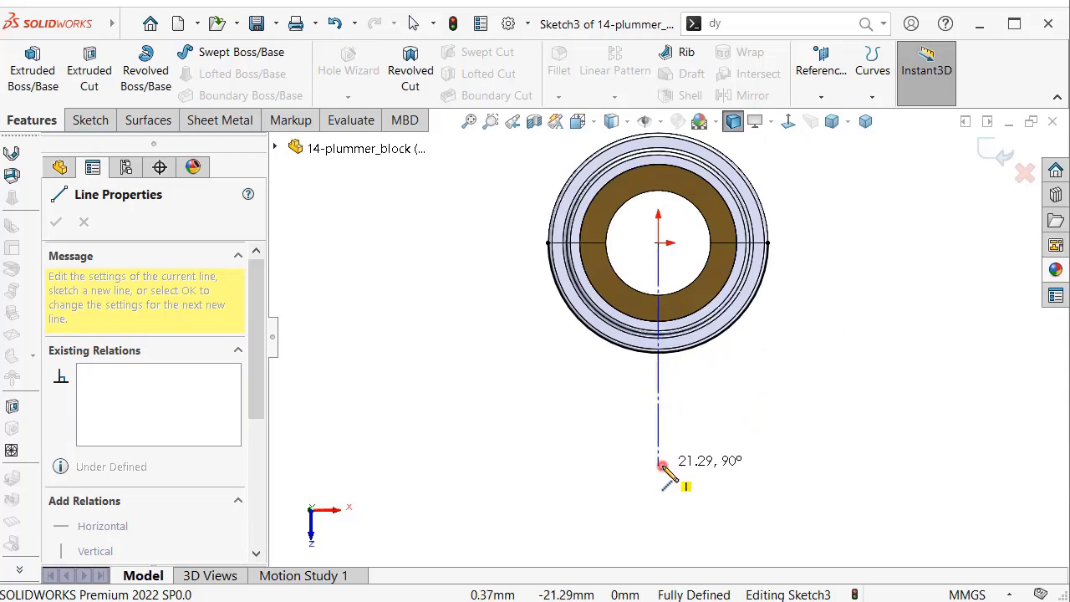
left_click(659, 465)
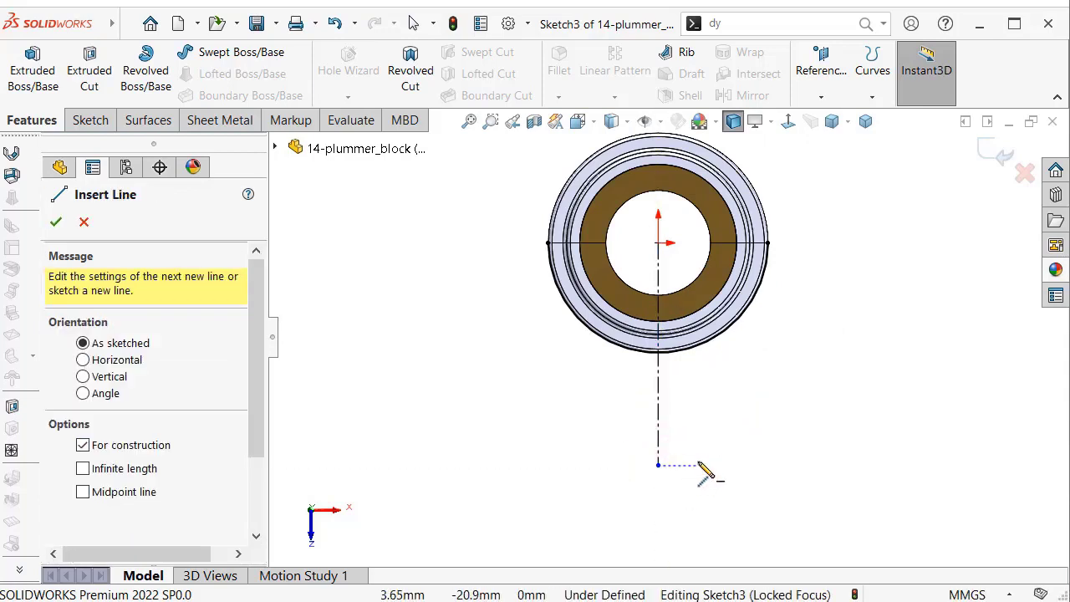
- Dimension the centerline's length to 18 mm
right_click_drag(747, 446, 763, 360)
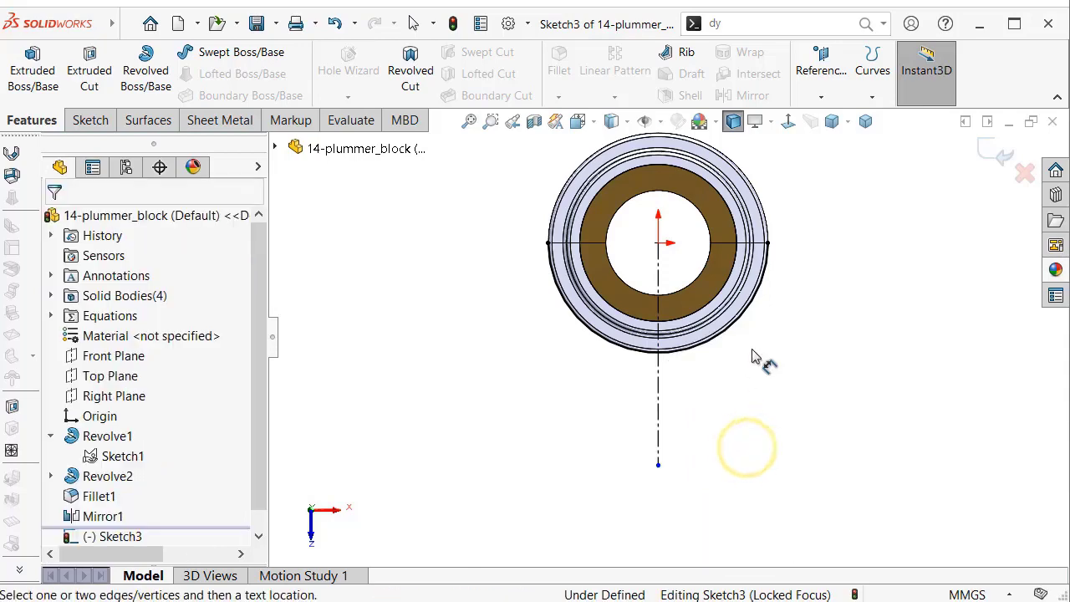
left_click(660, 391)
left_click(756, 393)
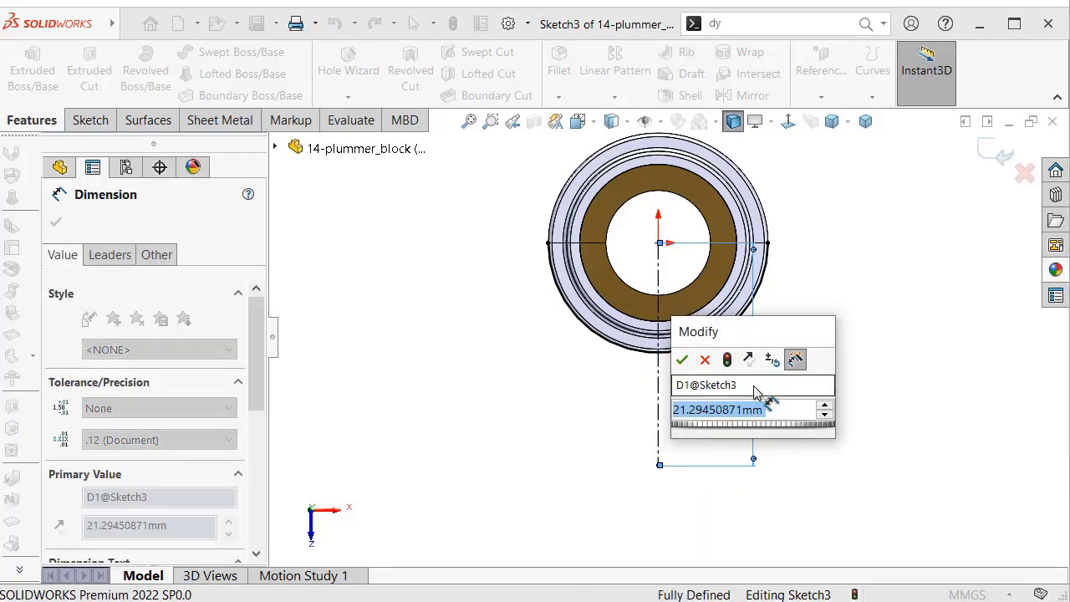
type("18")
key("Return")
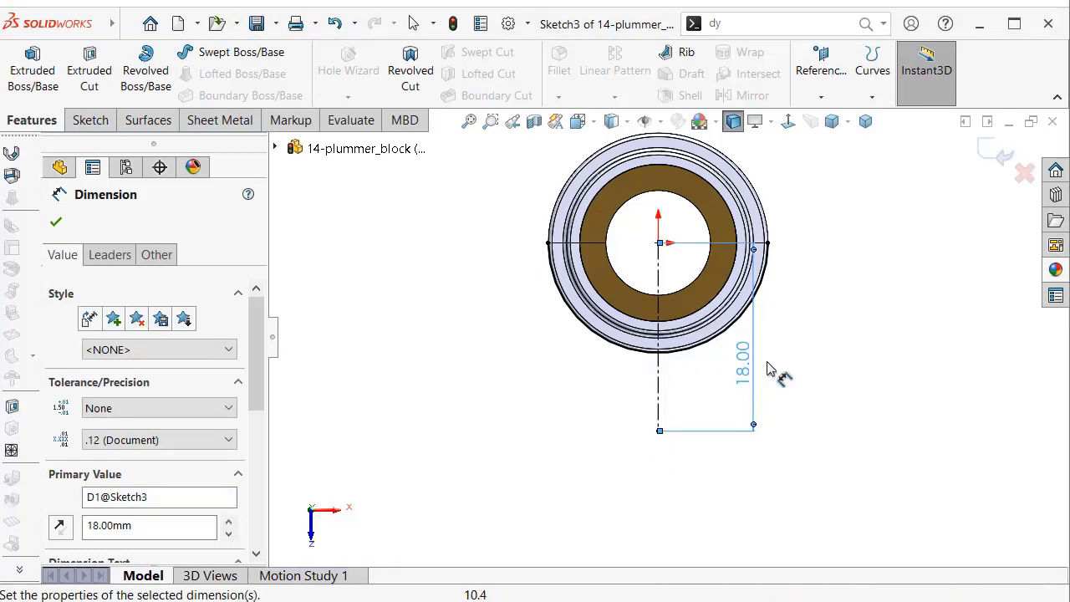
left_click(800, 430)
scroll(758, 302, "down", 2)
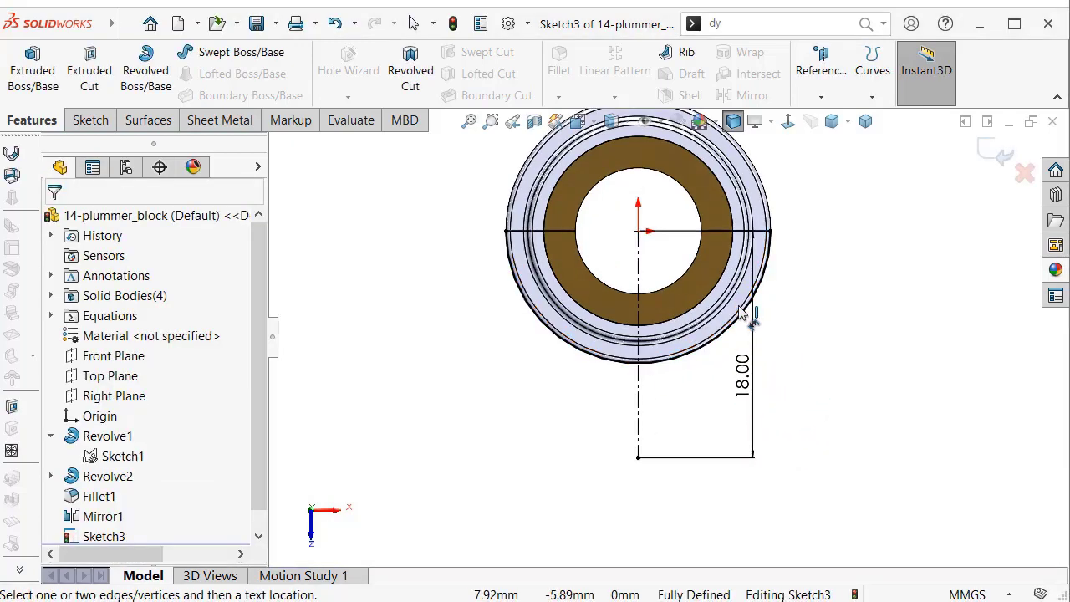
- Turn on Dynamic Mirror Entities about the vertical centerline
left_click(863, 25)
left_click(794, 67)
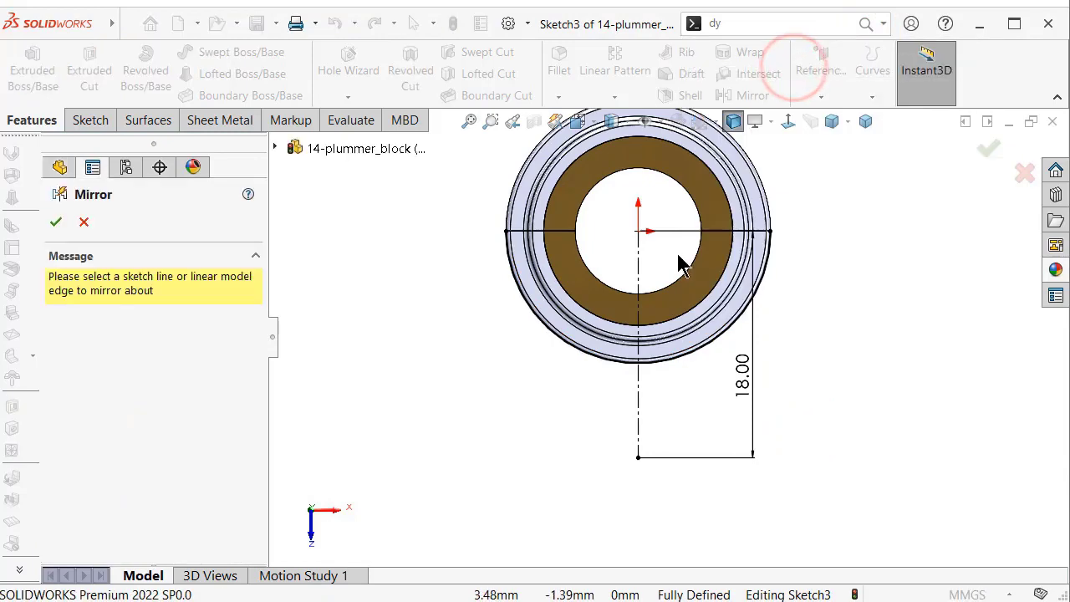
left_click(639, 275)
scroll(548, 234, "down", 2)
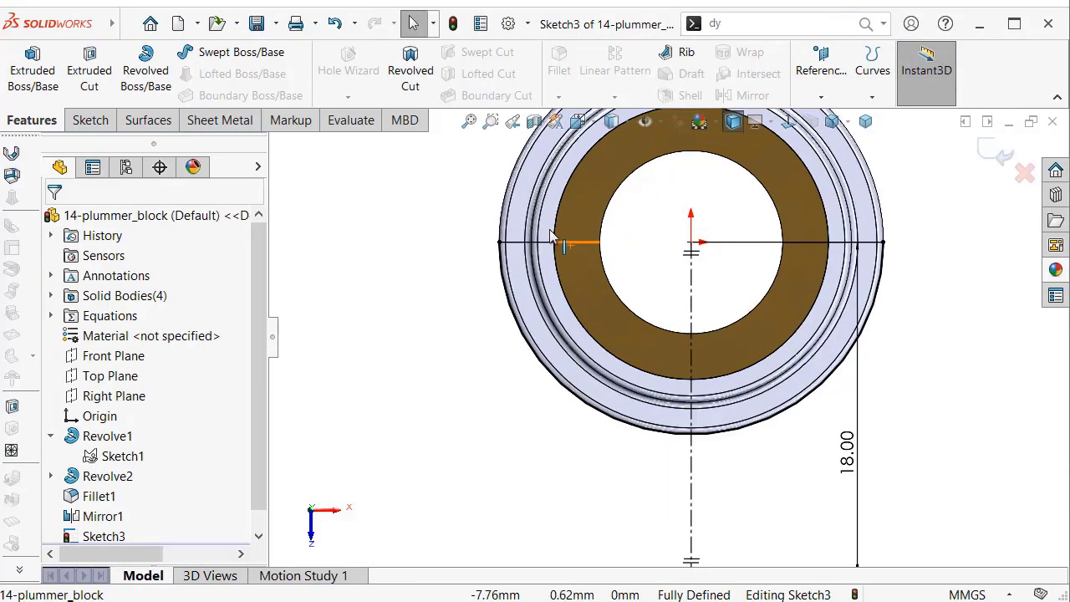
- Sketch the pedestal side, flange and bottom edge lines down to the centerline's end
key("s")
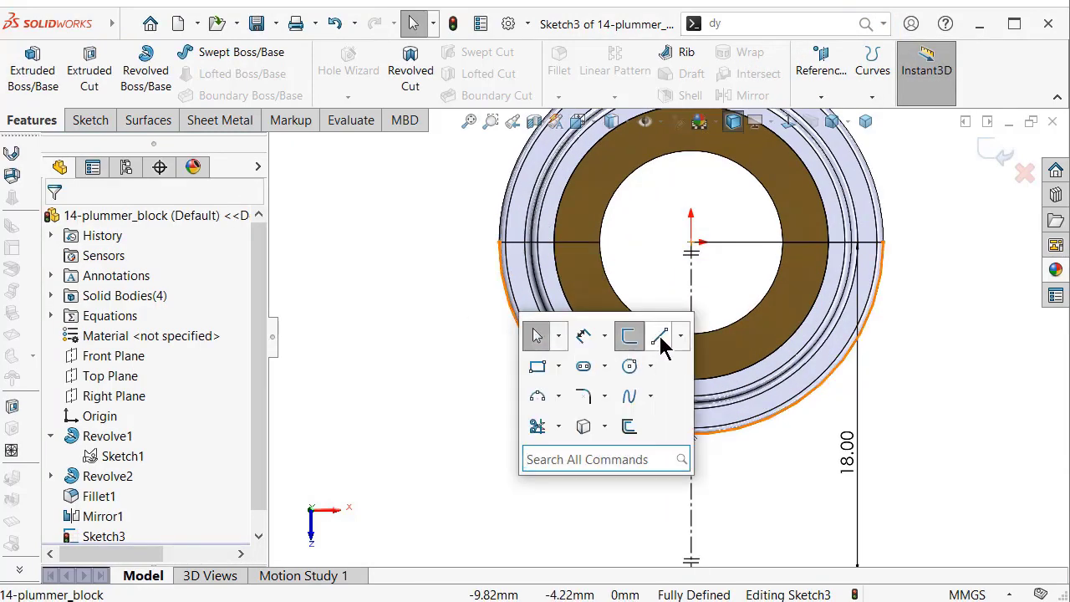
left_click(662, 336)
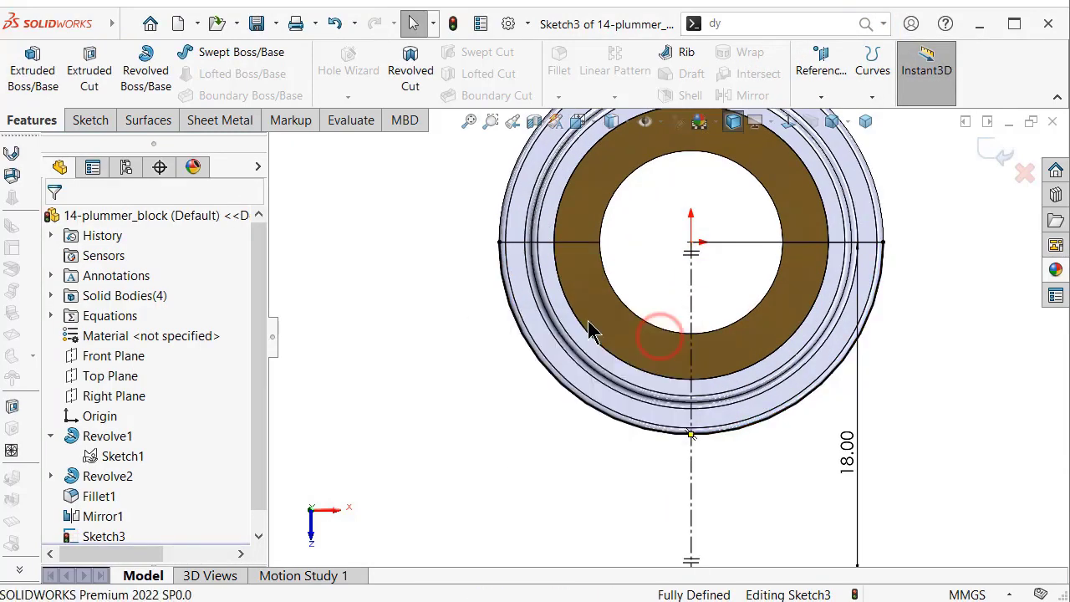
left_click(499, 242)
scroll(580, 496, "up", 2)
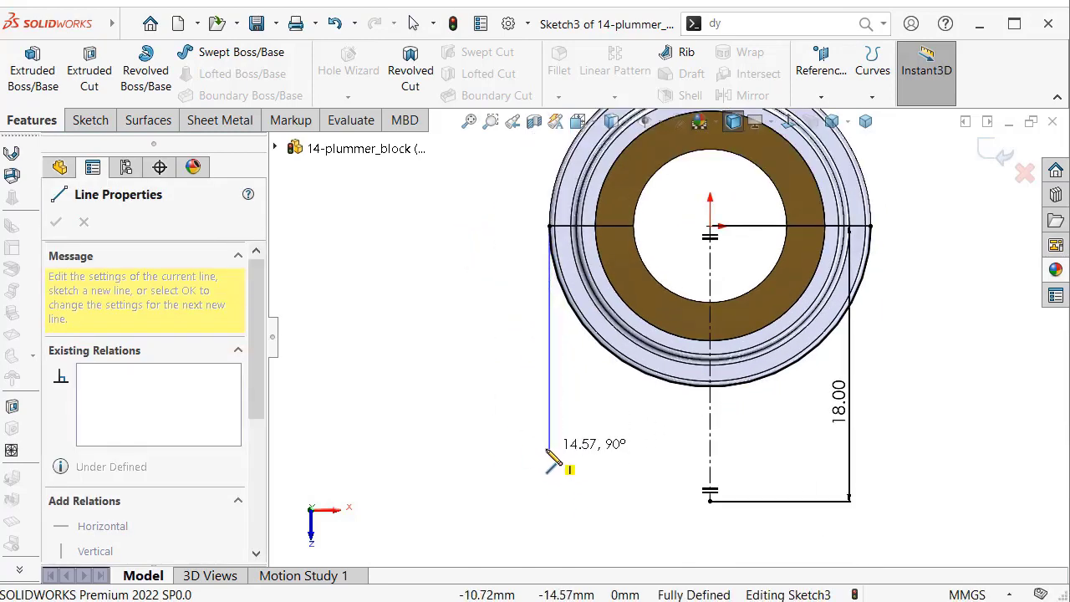
left_click(549, 448)
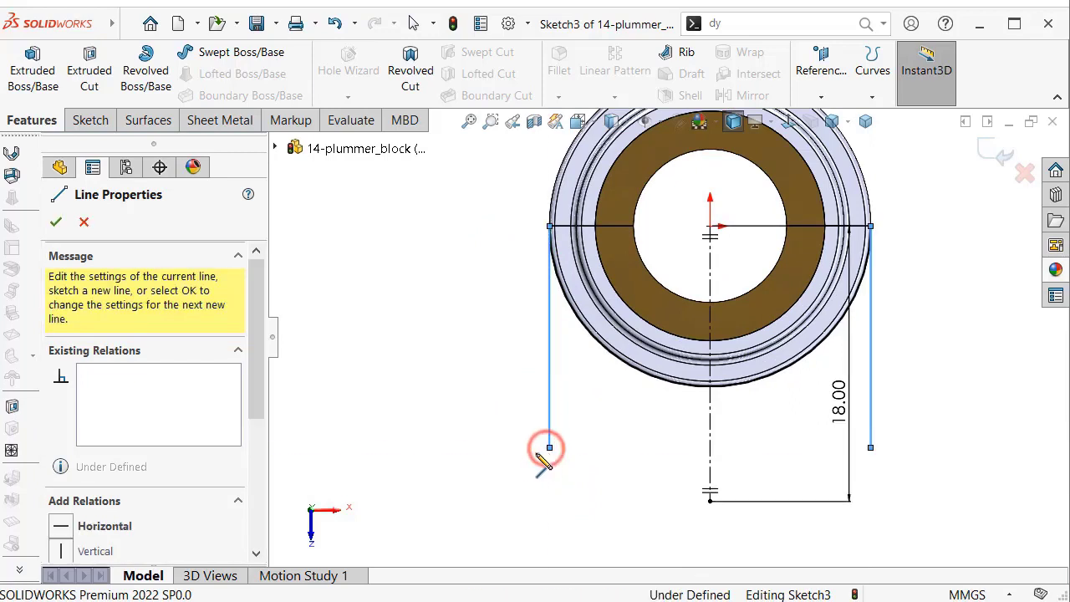
left_click(495, 448)
left_click(495, 501)
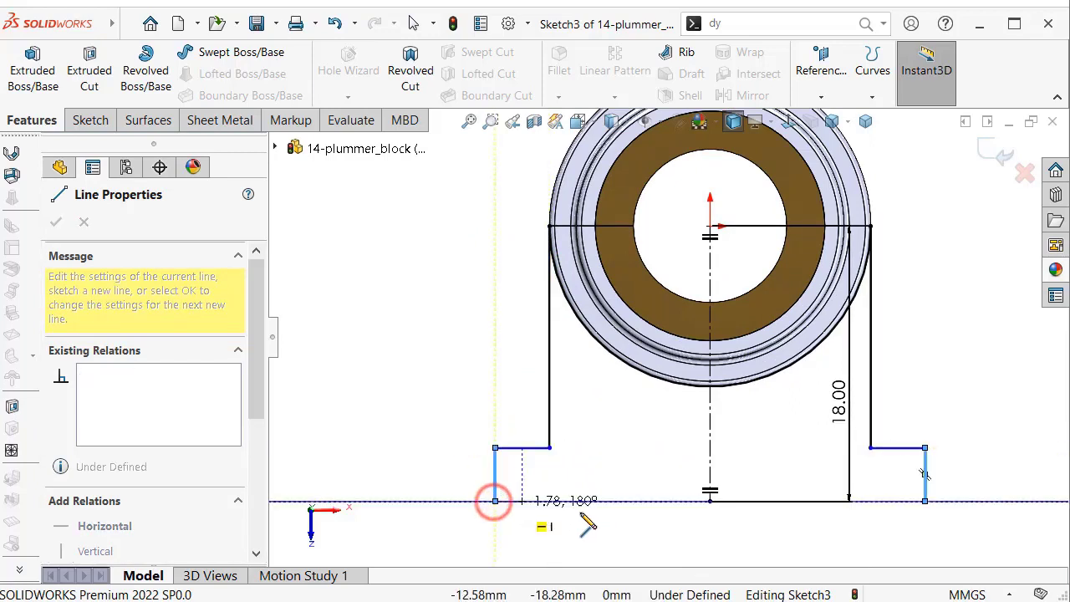
left_click(710, 501)
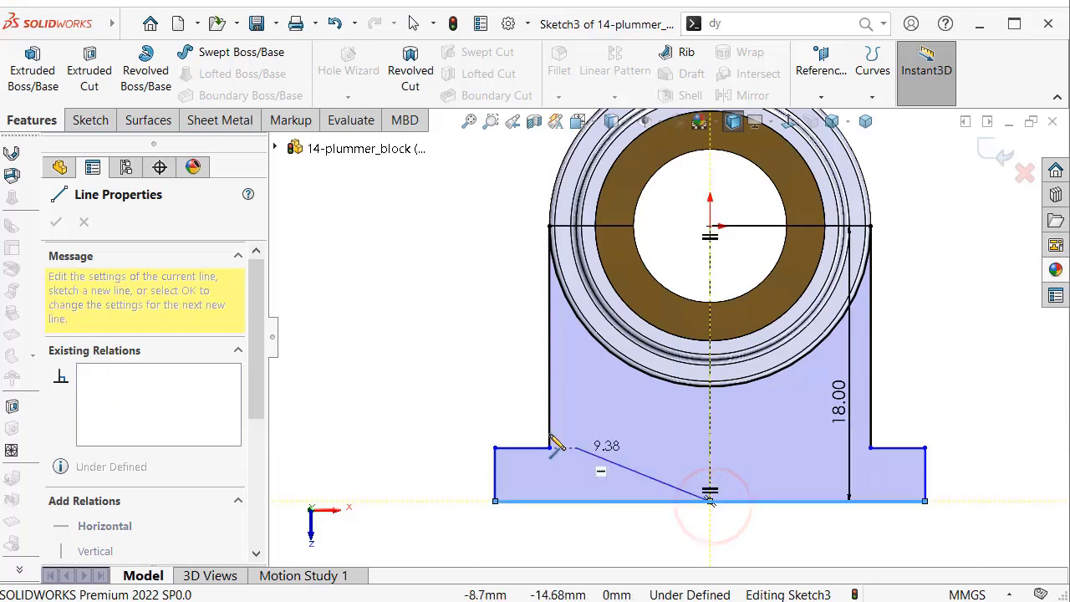
key("z")
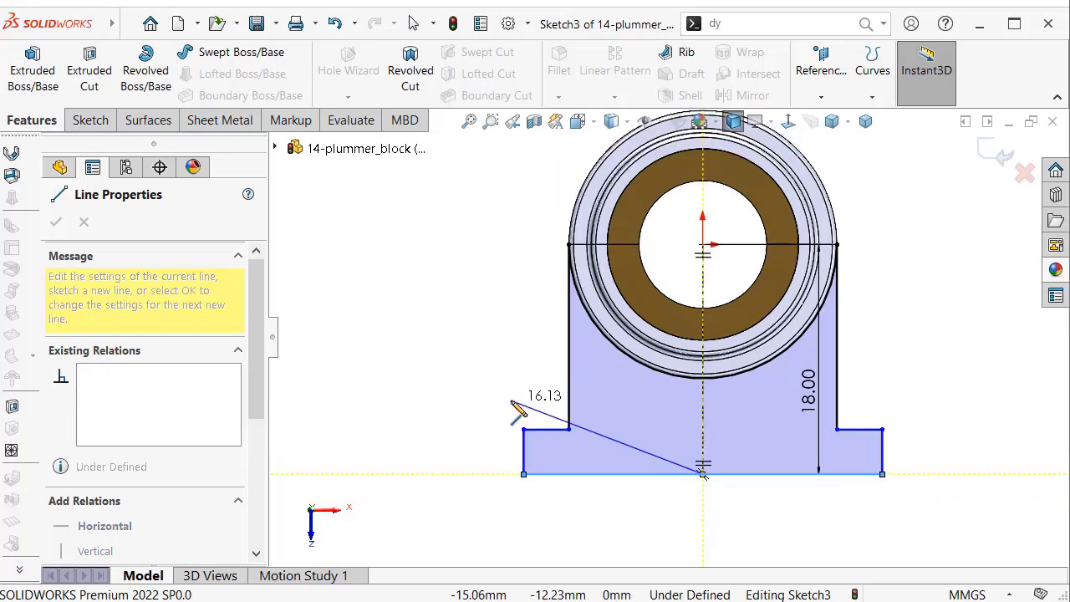
key("Escape")
right_click_drag(496, 425, 473, 328)
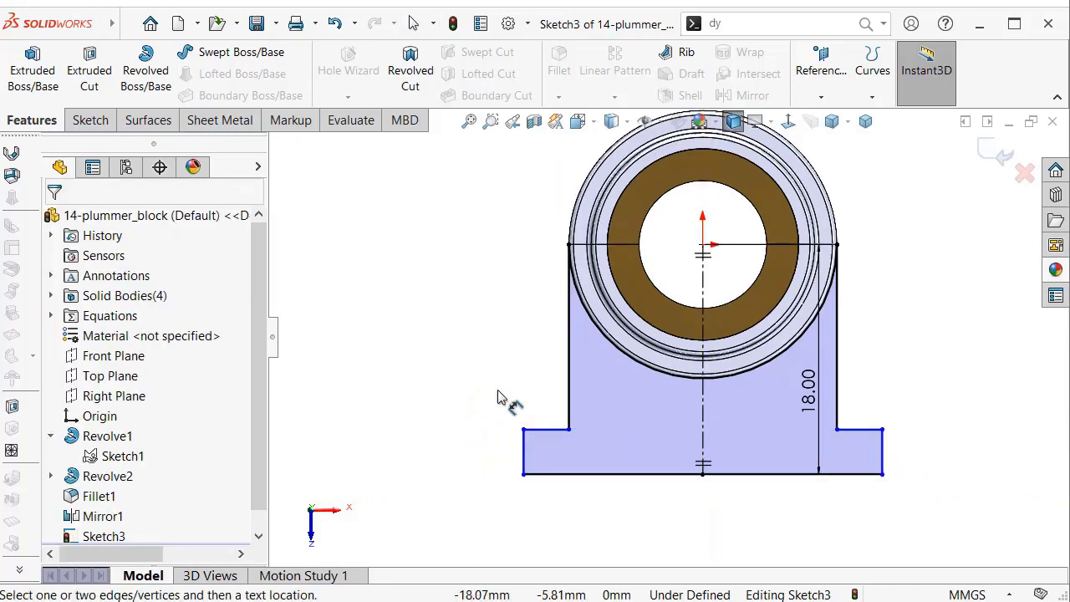
- Dimension the left flange height to 4 mm and the base width to 32 mm
left_click(523, 454)
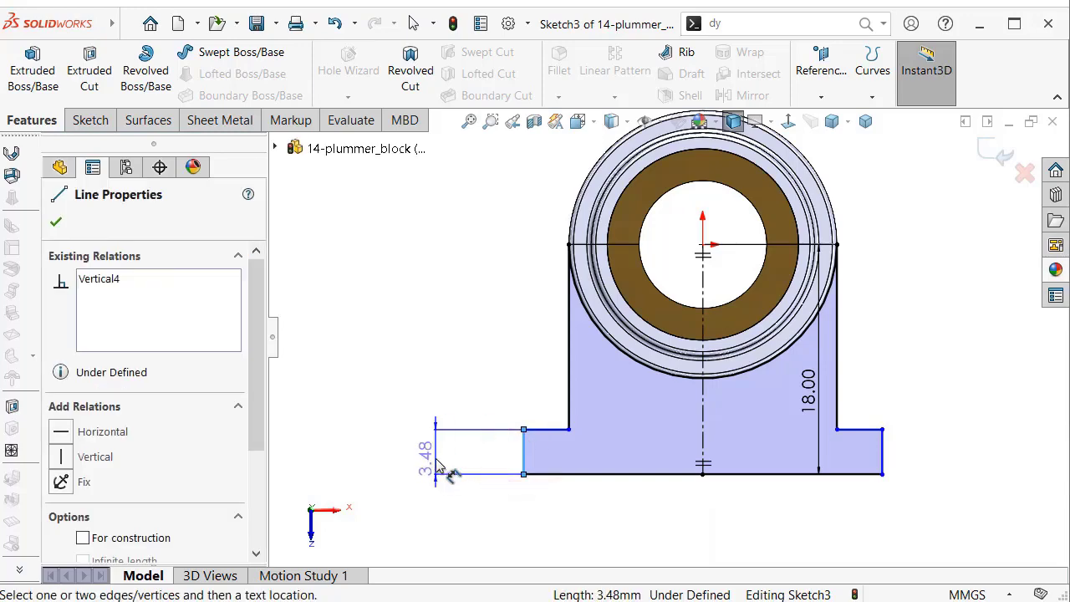
left_click(440, 465)
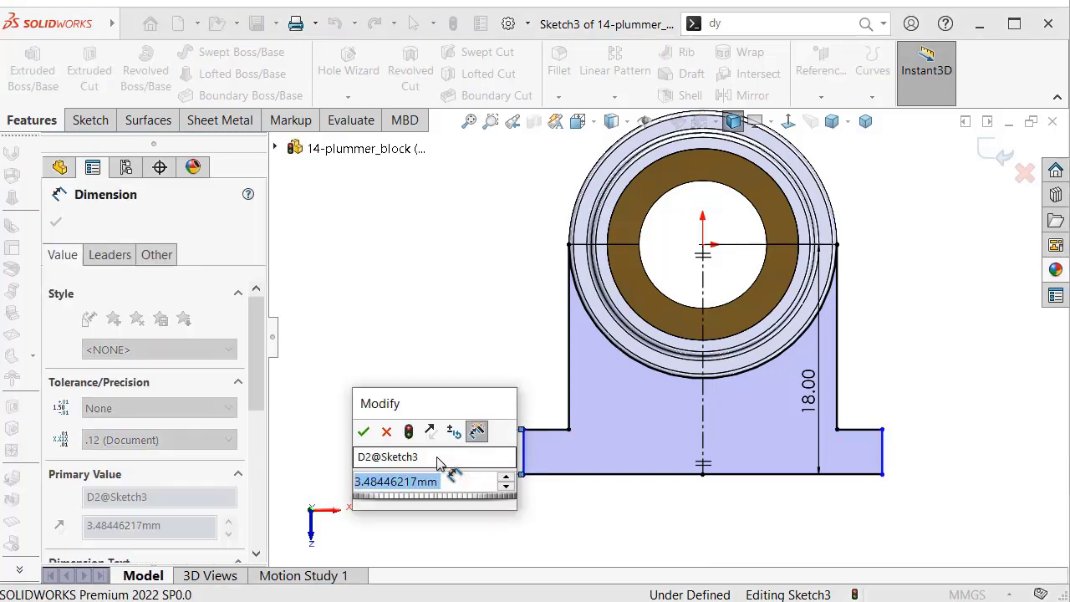
type("4")
key("Return")
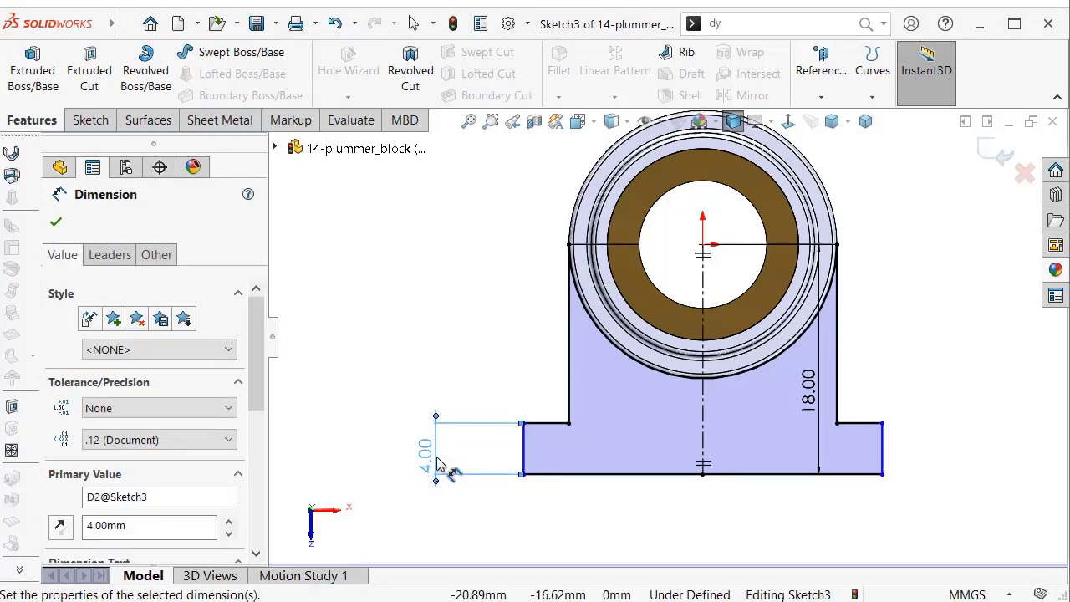
left_click(464, 309)
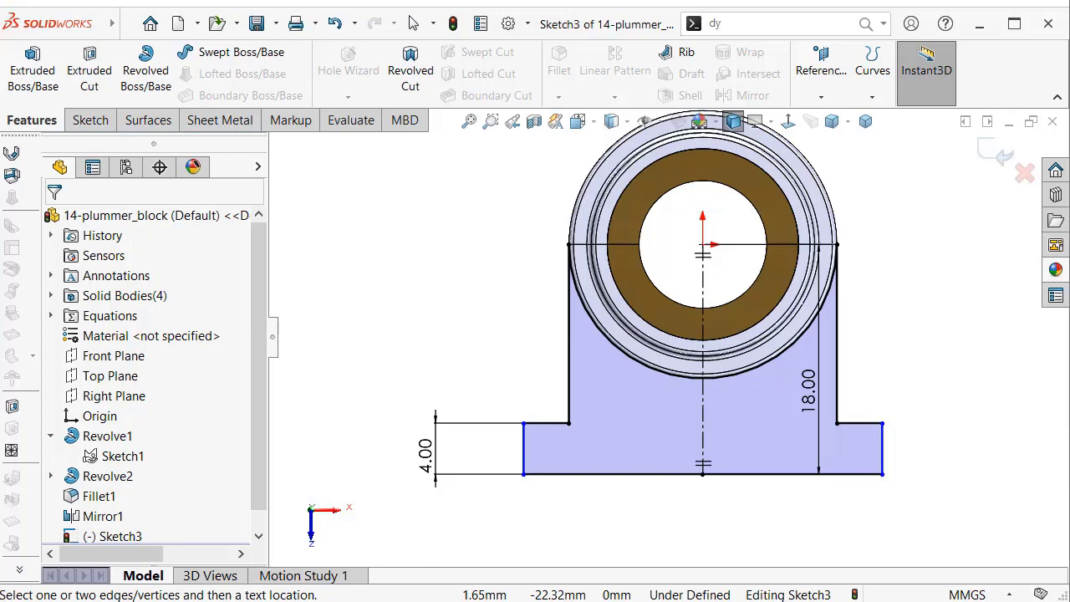
scroll(627, 480, "up", 2)
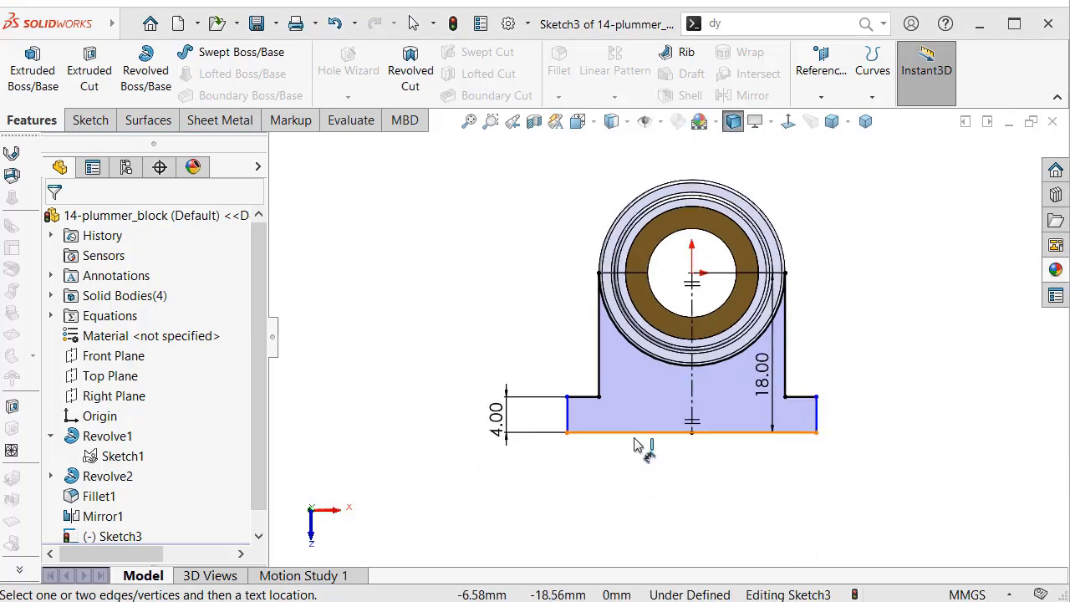
left_click(634, 442)
left_click(662, 509)
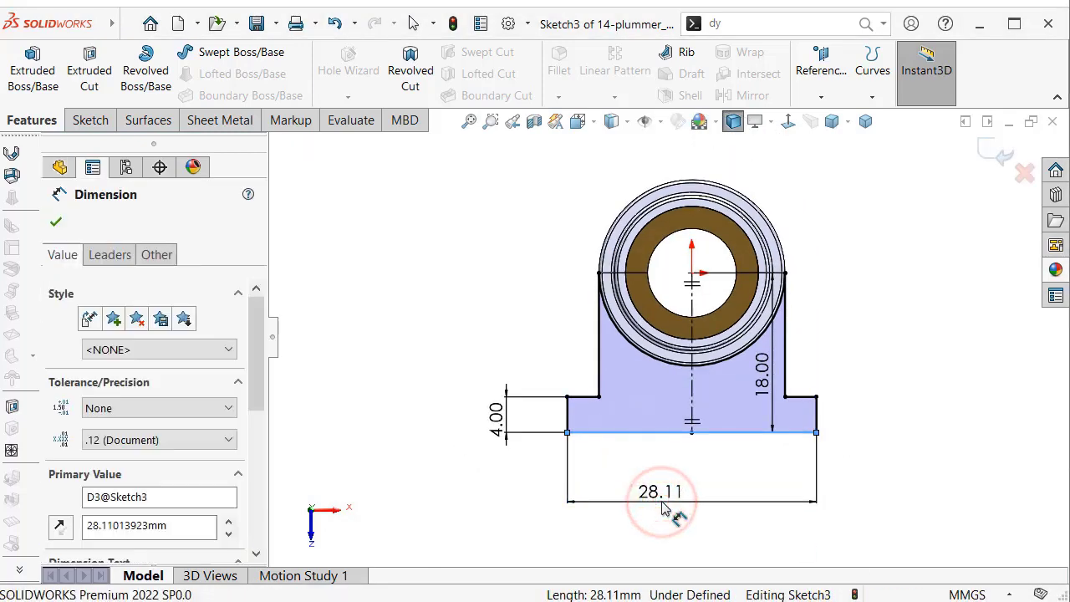
type("32")
key("Return")
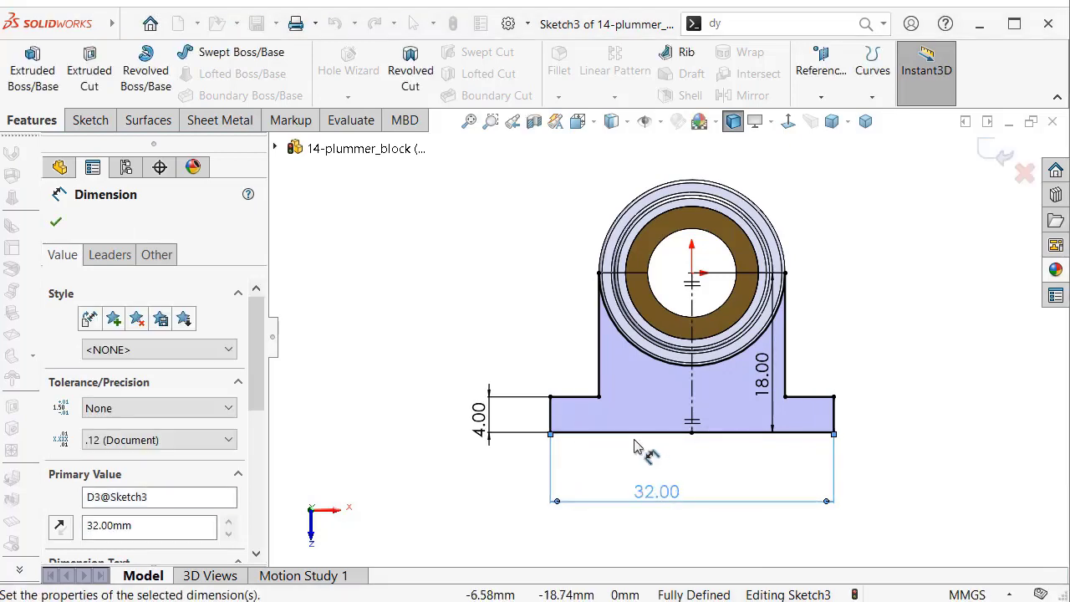
left_click(508, 299)
mouse_move(544, 304)
middle_mouse_down()
mouse_move(579, 390)
mouse_move(568, 387)
middle_mouse_up()
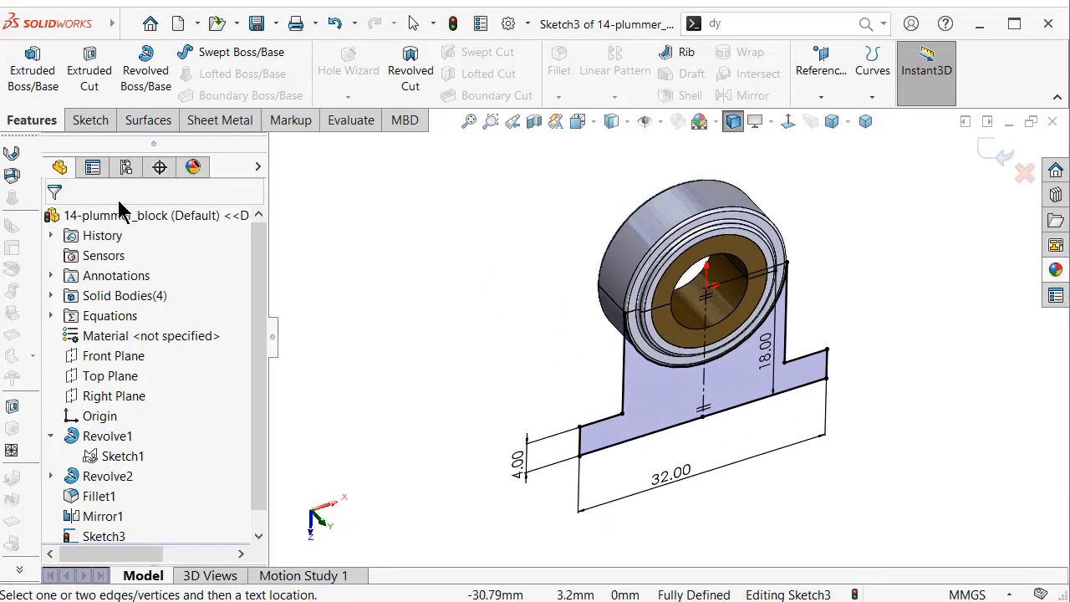
- Extrude the pedestal sketch from a start vertex Up To Vertex at the far end
left_click(38, 84)
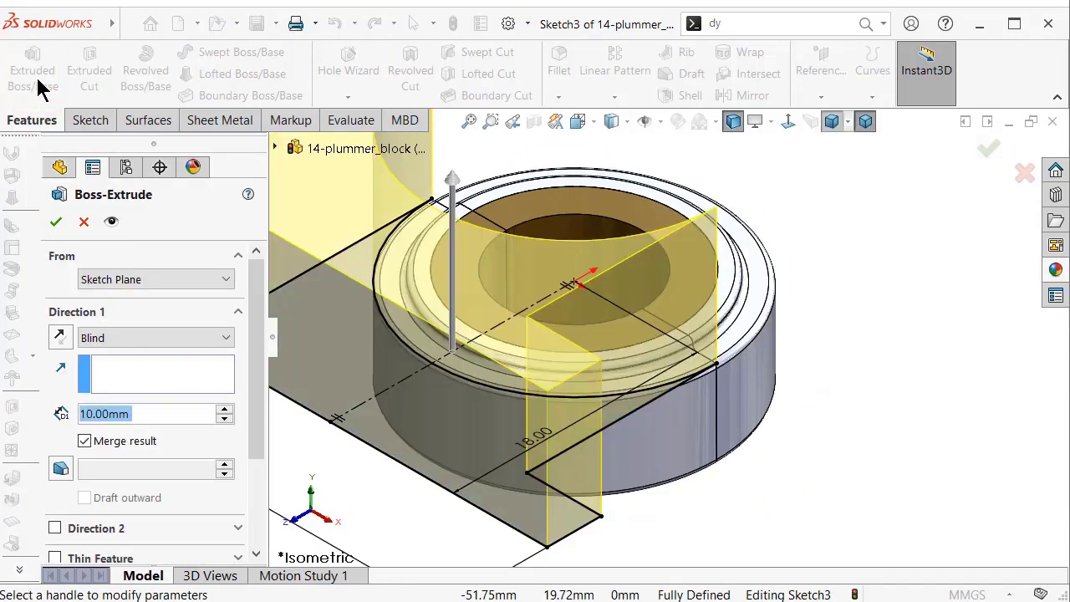
left_click(144, 279)
left_click(136, 328)
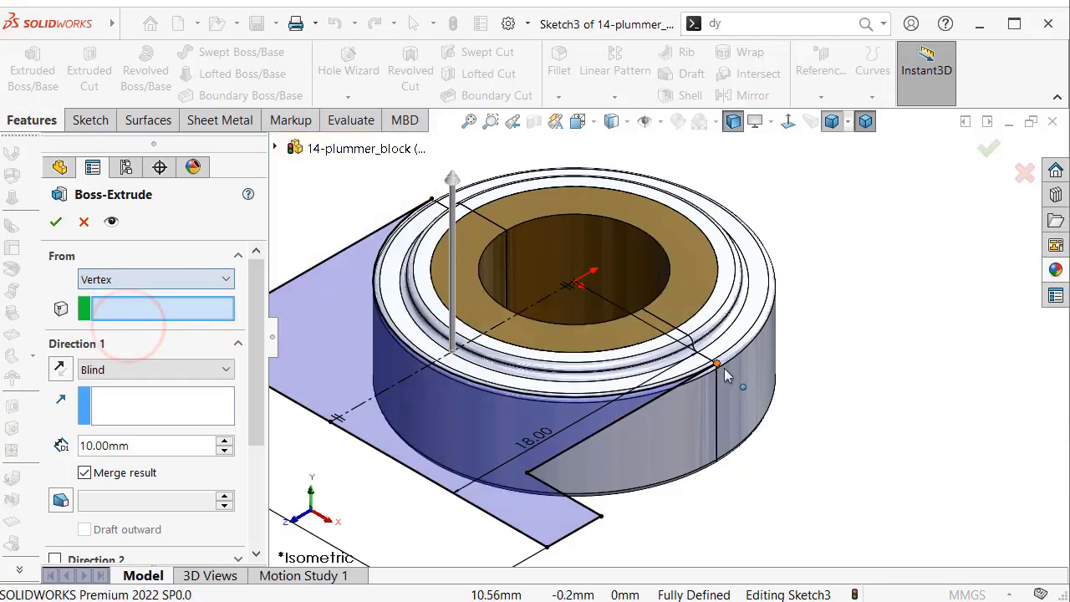
scroll(727, 385, "down", 4)
scroll(726, 386, "down", 2)
scroll(629, 319, "down", 2)
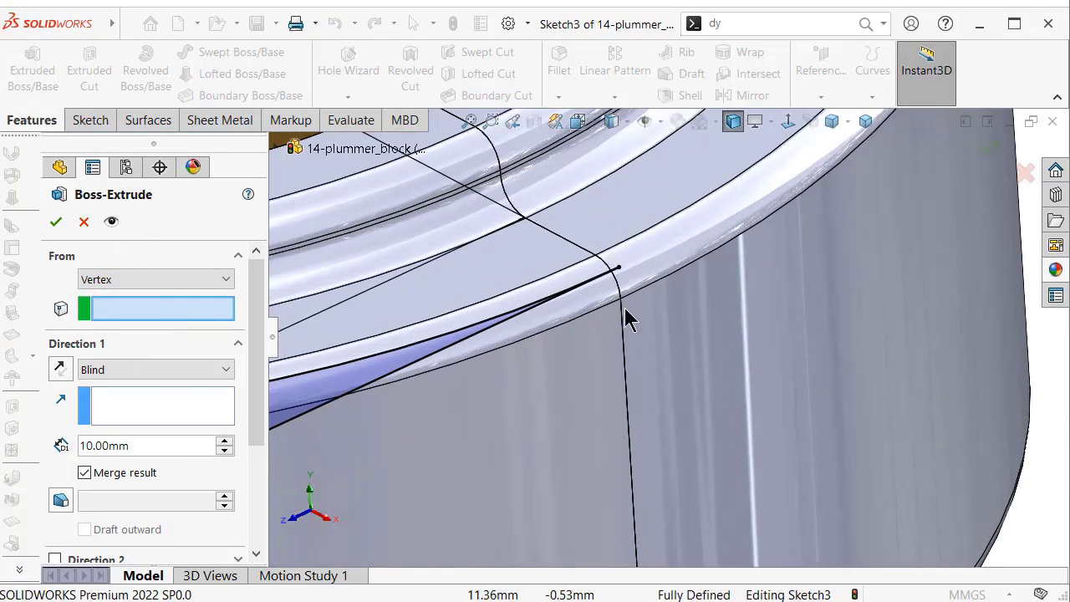
left_click(621, 301)
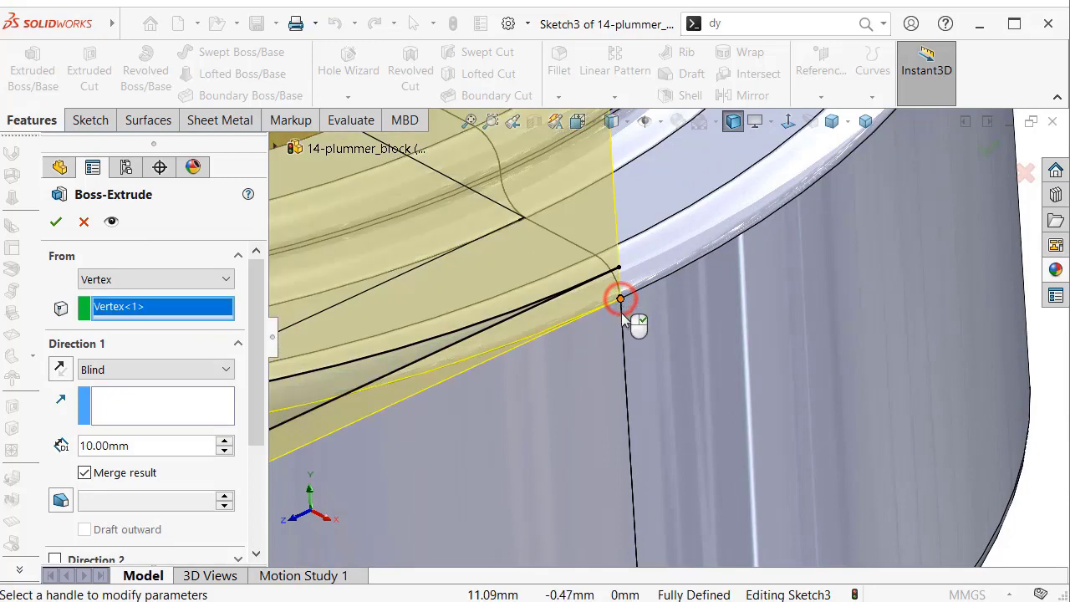
left_click(160, 366)
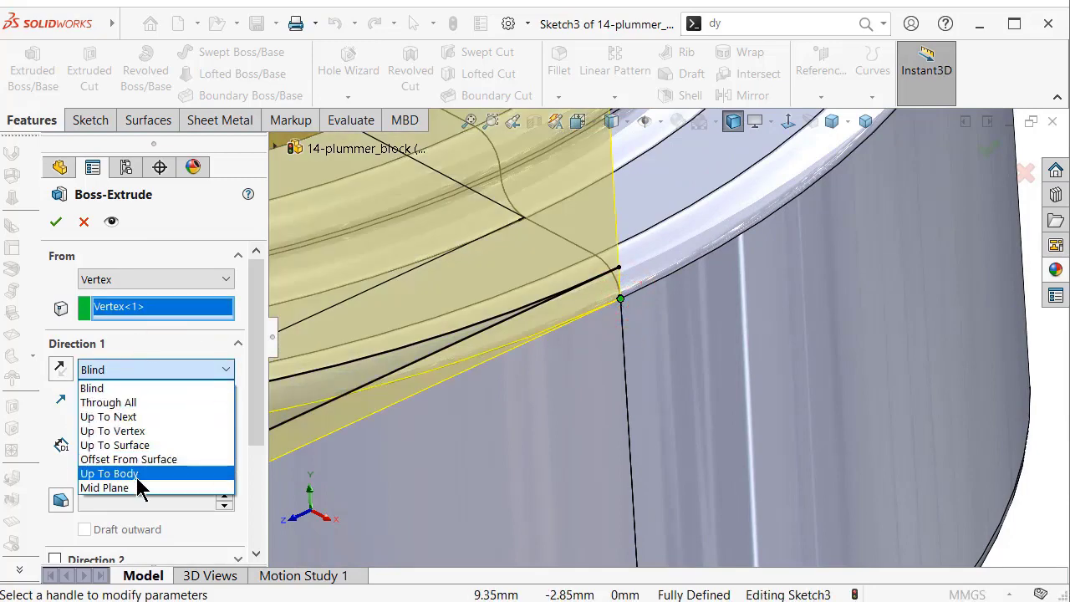
left_click(140, 433)
mouse_move(509, 452)
middle_mouse_down()
mouse_move(669, 465)
mouse_move(652, 497)
mouse_move(677, 496)
mouse_move(685, 420)
middle_mouse_up()
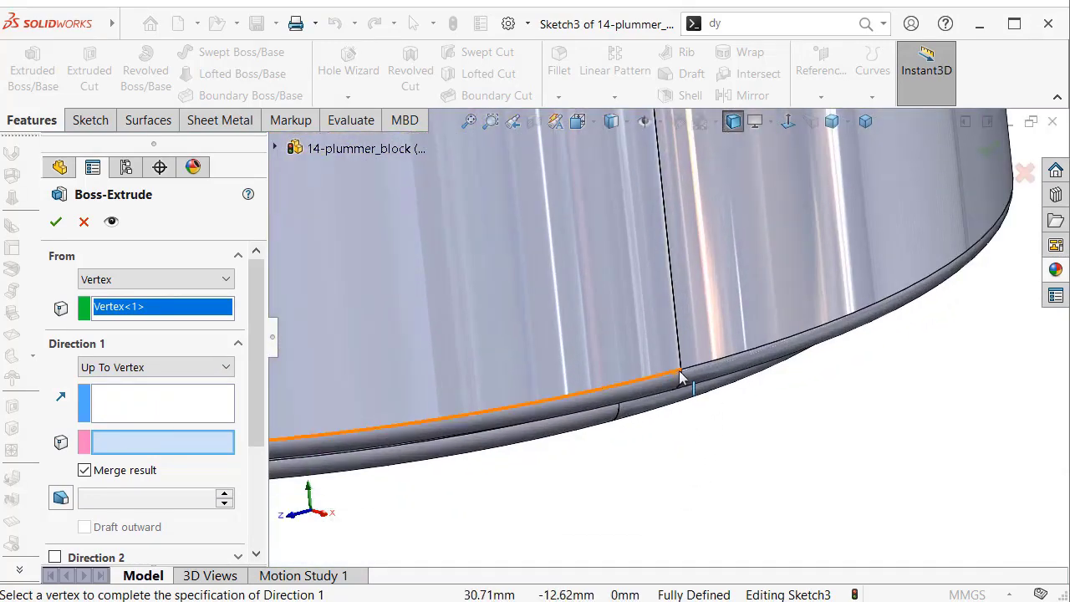
left_click(681, 376)
- Limit the extrusion's scope to the Mirror1 housing body and accept Boss-Extrude1
scroll(680, 367, "up", 5)
mouse_move(681, 362)
middle_mouse_down()
mouse_move(657, 342)
mouse_move(650, 374)
middle_mouse_up()
left_click_drag(259, 334, 259, 523)
left_click(84, 546)
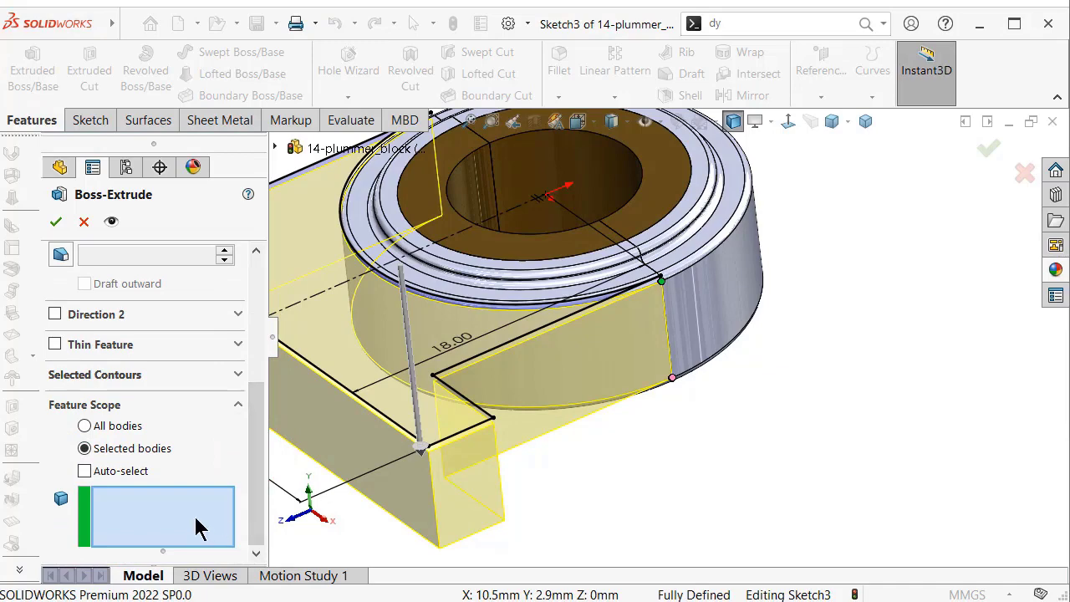
left_click(588, 270)
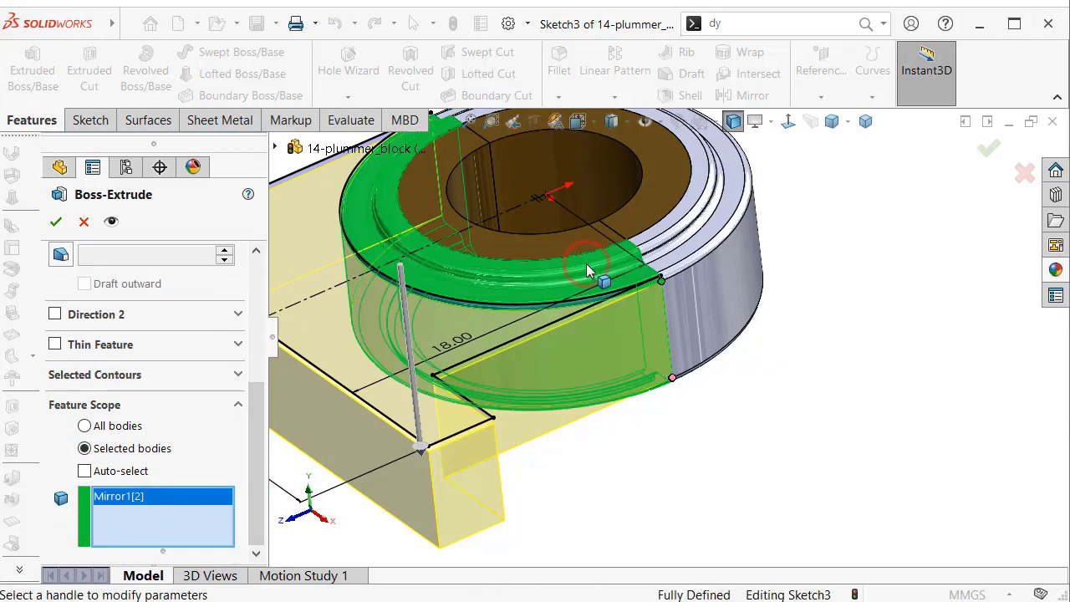
left_click(56, 221)
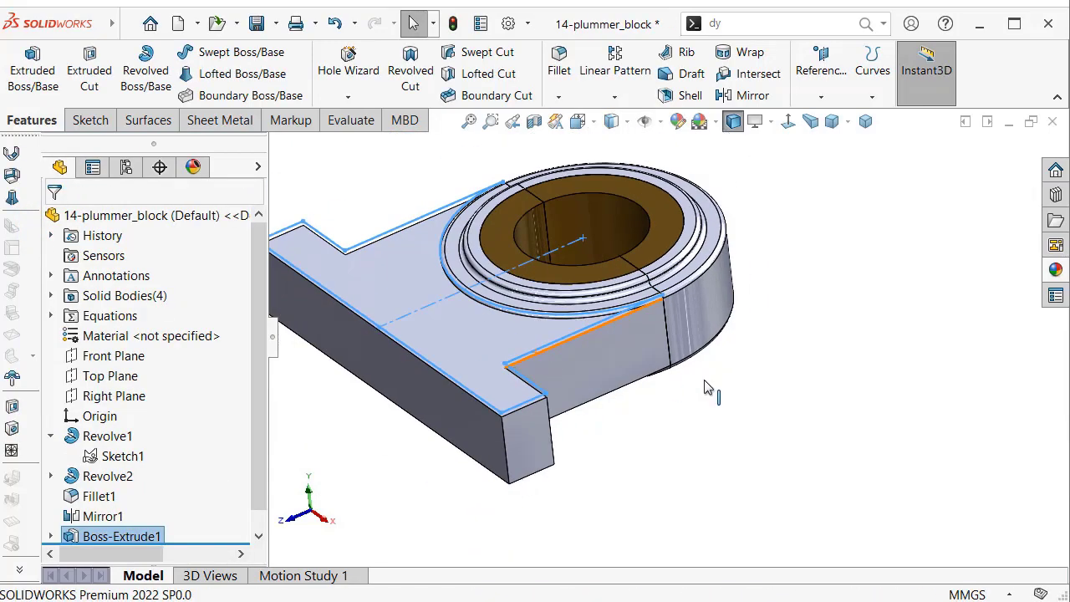
- Expand Solid Bodies and highlight Revolve1, Fillet1, Mirror1[1] and Boss-Extrude1 in turn
left_click(798, 389)
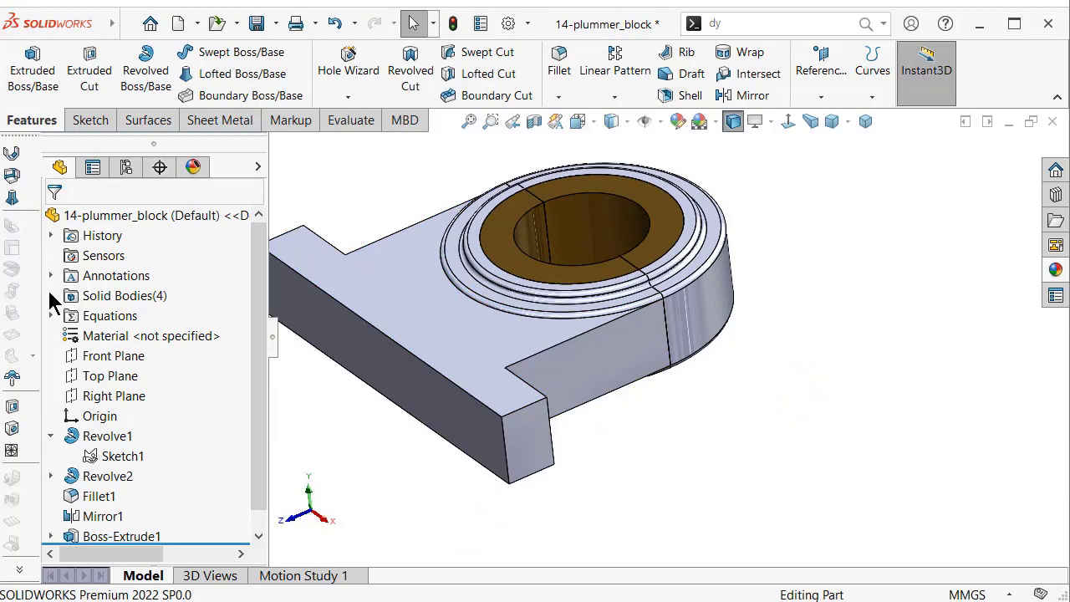
left_click(50, 296)
left_click(112, 315)
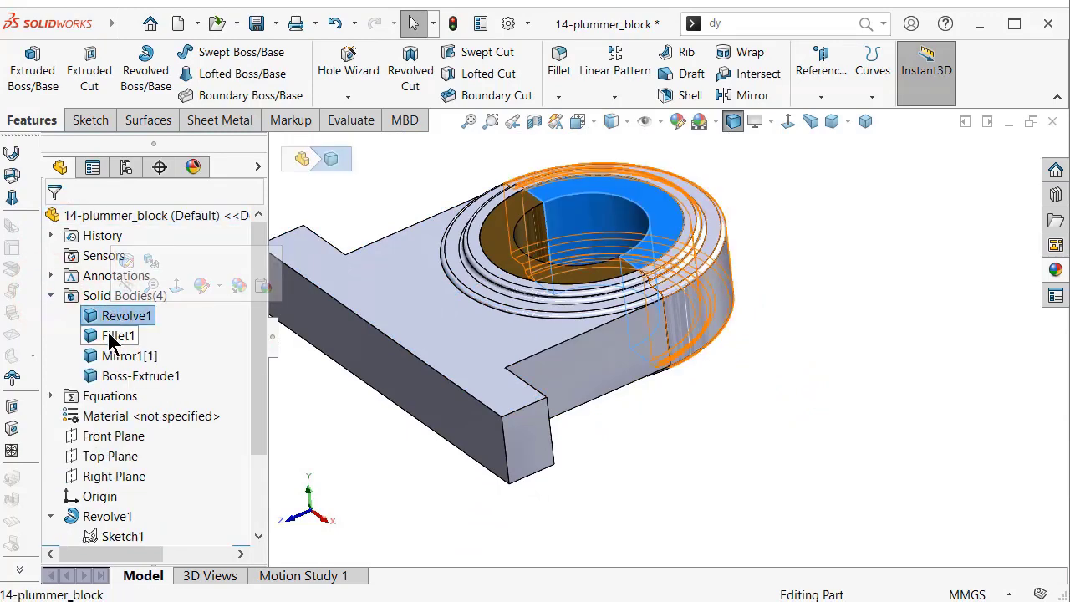
left_click(115, 336)
left_click(112, 356)
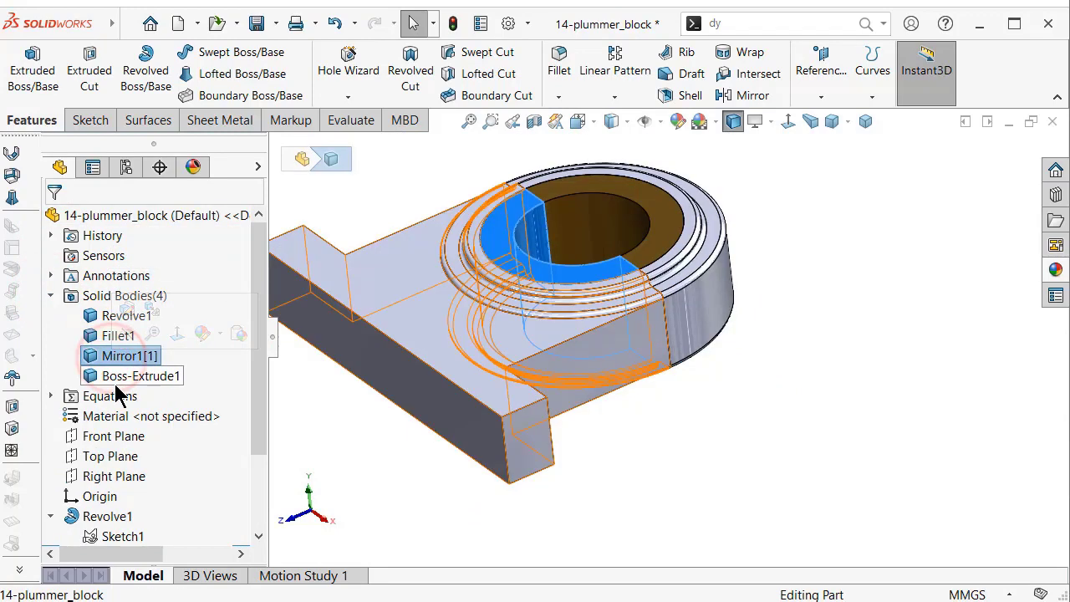
left_click(118, 380)
- Orbit to the part's underside and select the small end face of the base
left_click(800, 377)
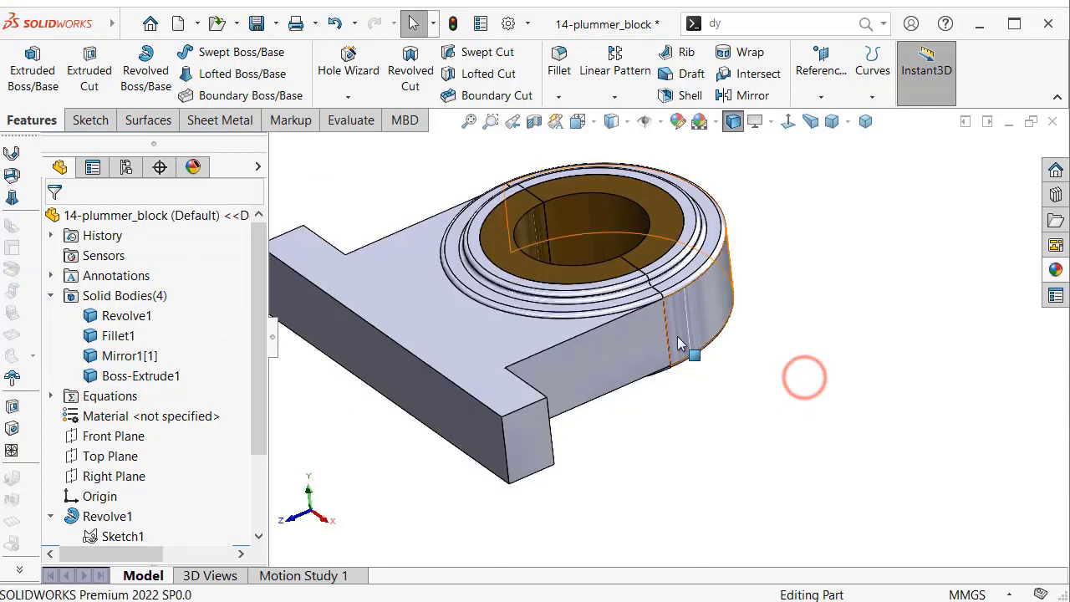
mouse_move(800, 376)
middle_mouse_down()
mouse_move(542, 407)
mouse_move(555, 388)
middle_mouse_up()
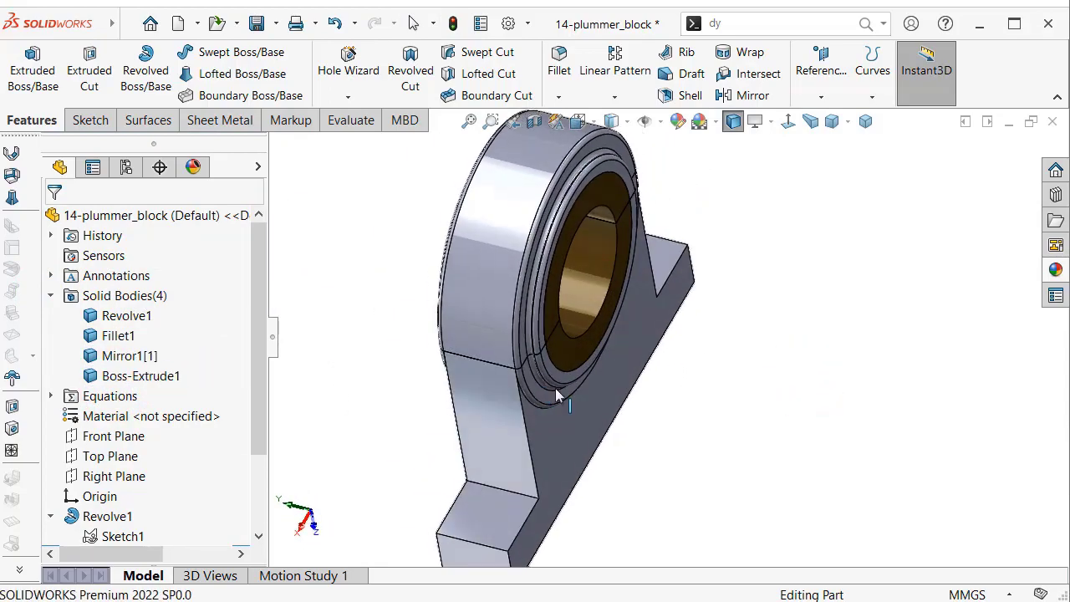
left_click(866, 122)
middle_click_drag(800, 292, 539, 489)
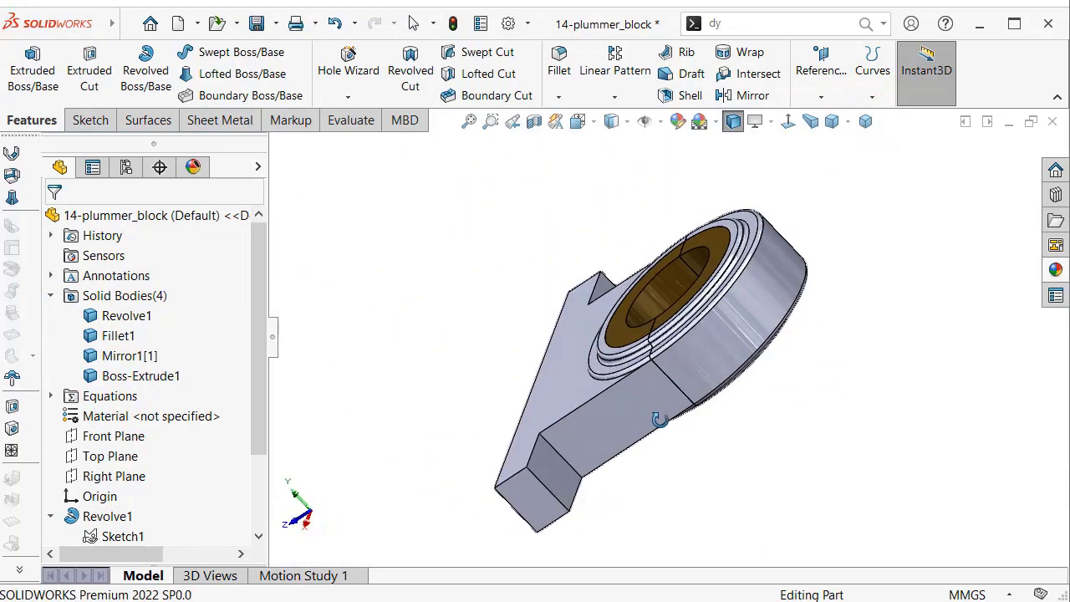
left_click(532, 473)
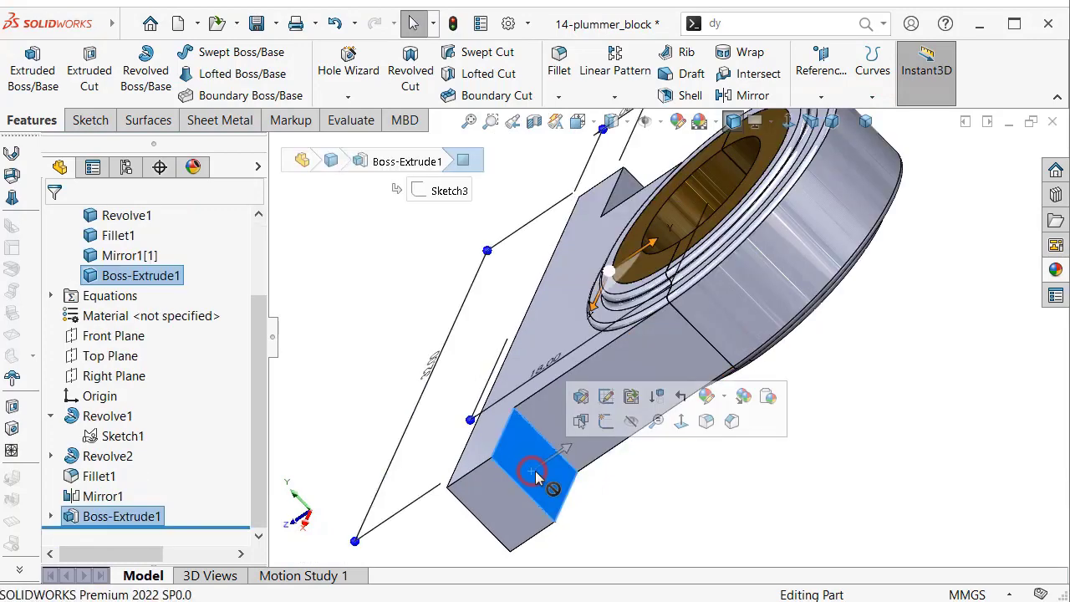
- Start a sketch on the end face and draw a corner-to-corner diagonal centerline
left_click(607, 425)
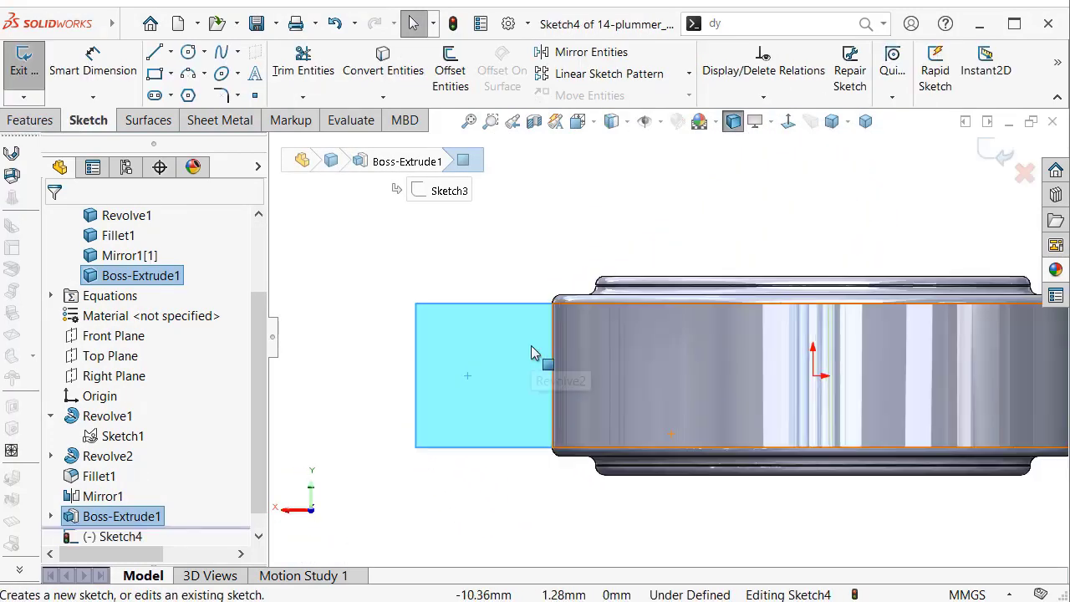
left_click(524, 250)
key("s")
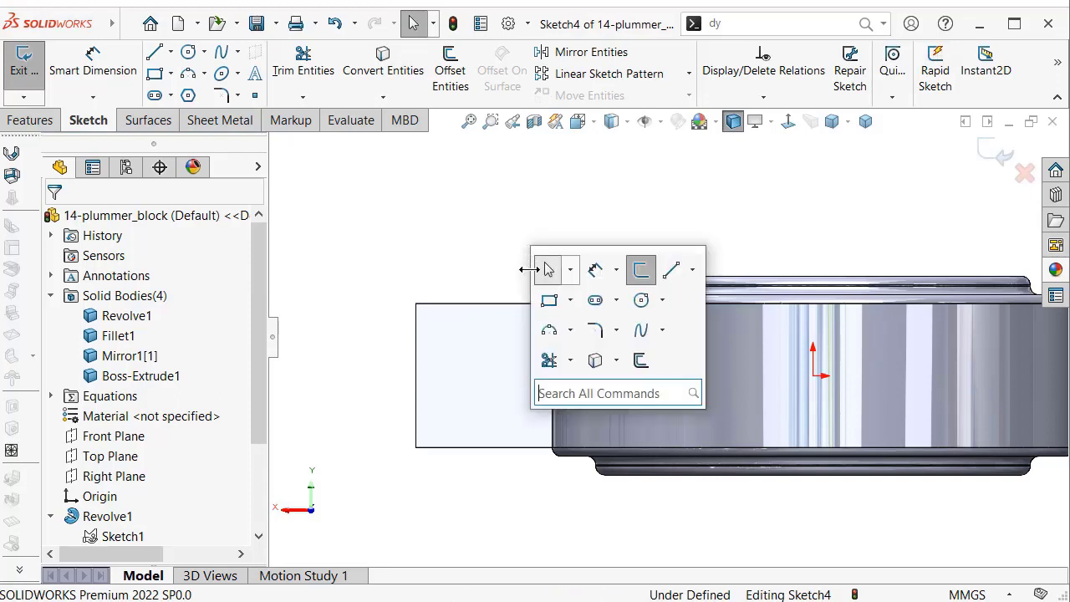
left_click(694, 270)
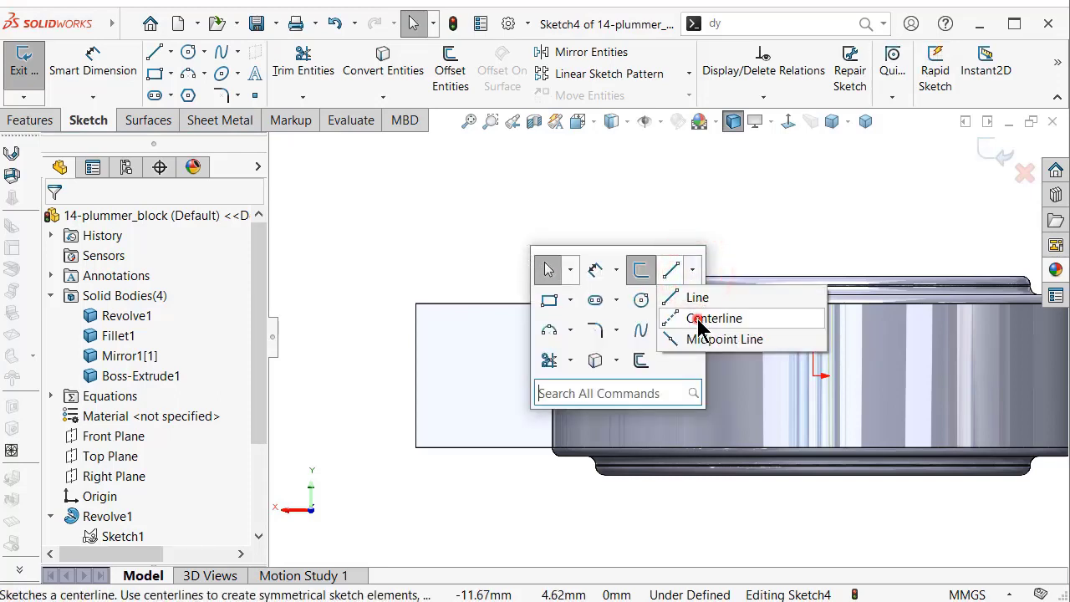
left_click(693, 313)
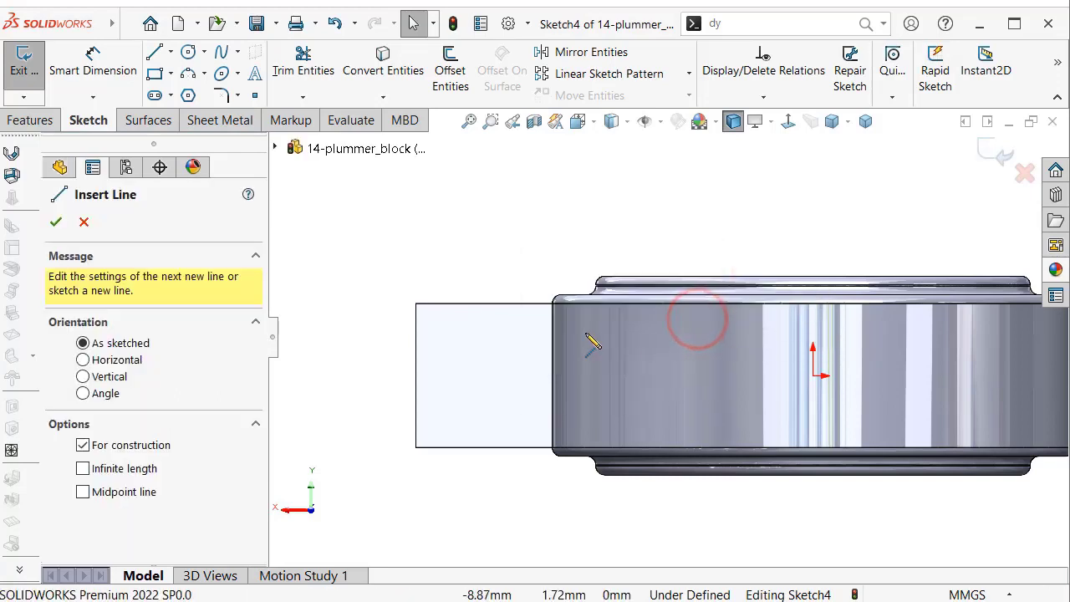
left_click(552, 304)
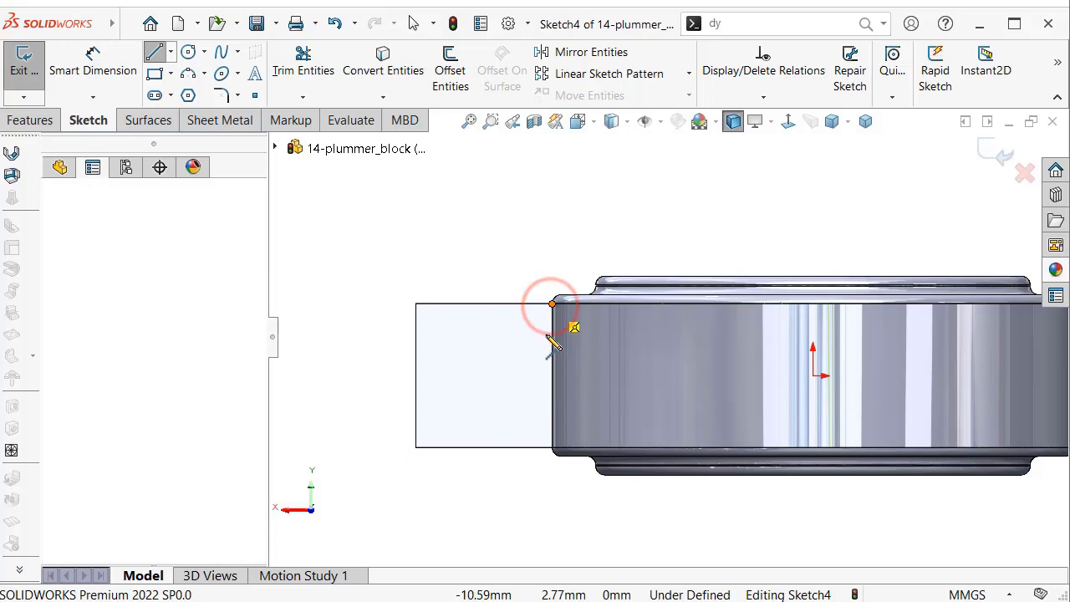
left_click(416, 447)
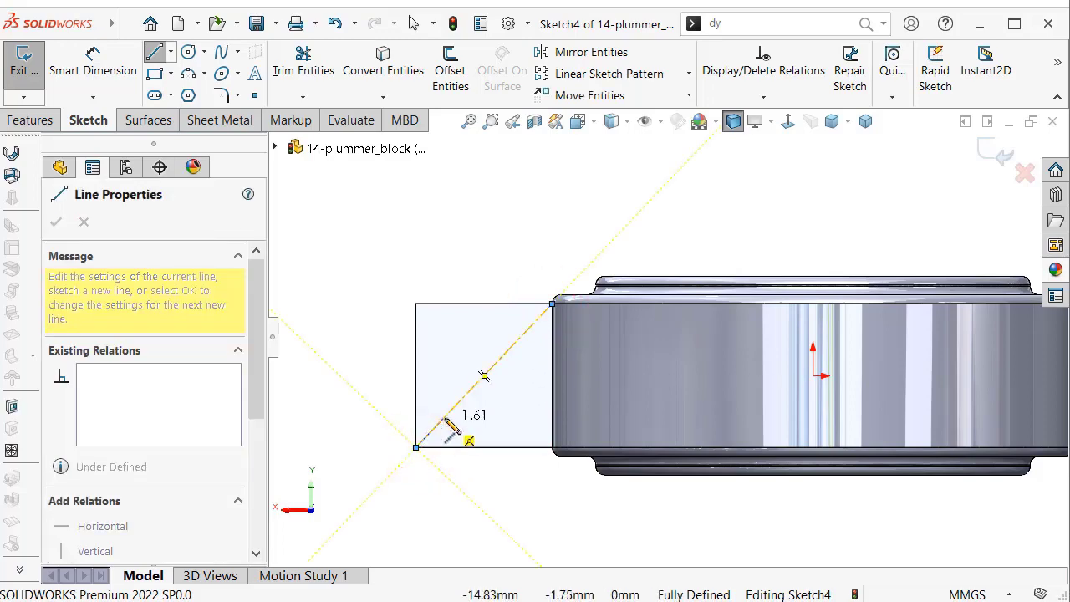
- Add a horizontal centerline from the origin to the diagonal's midpoint
key("Escape")
key("l")
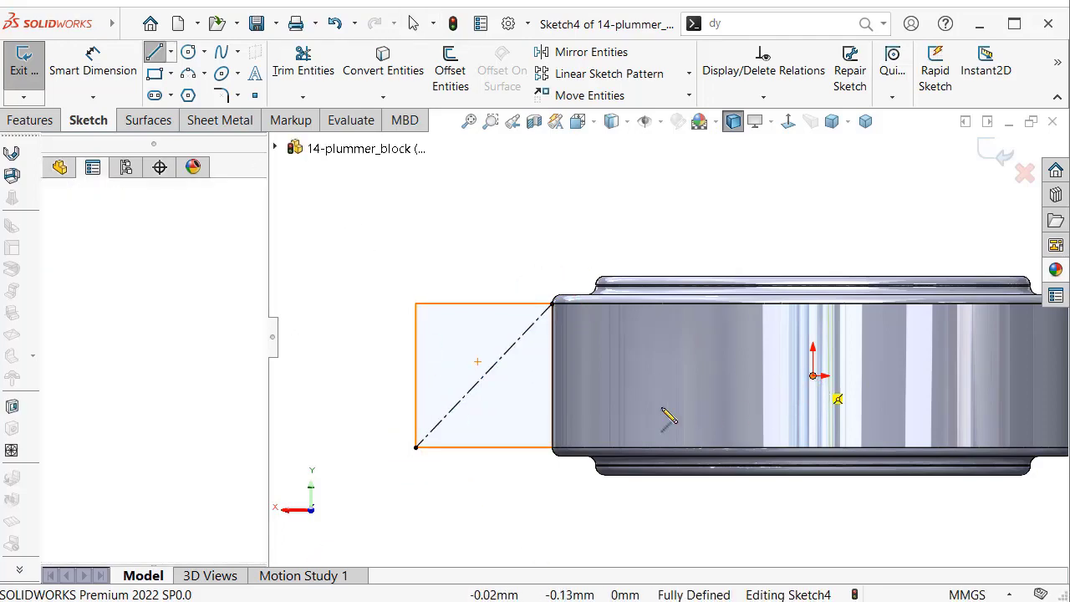
left_click(812, 376)
left_click(485, 377)
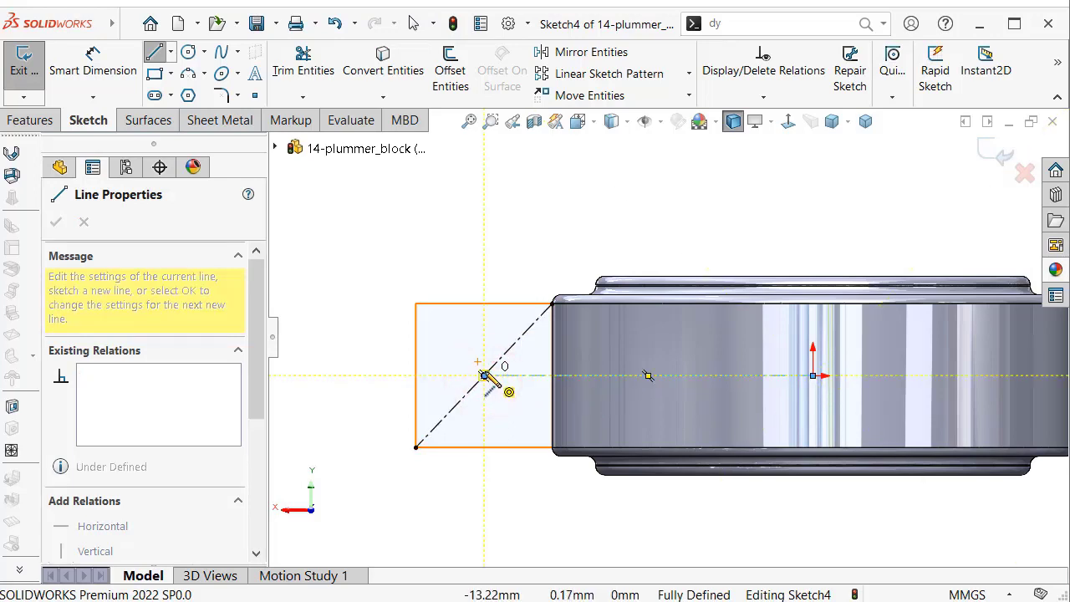
key("Escape")
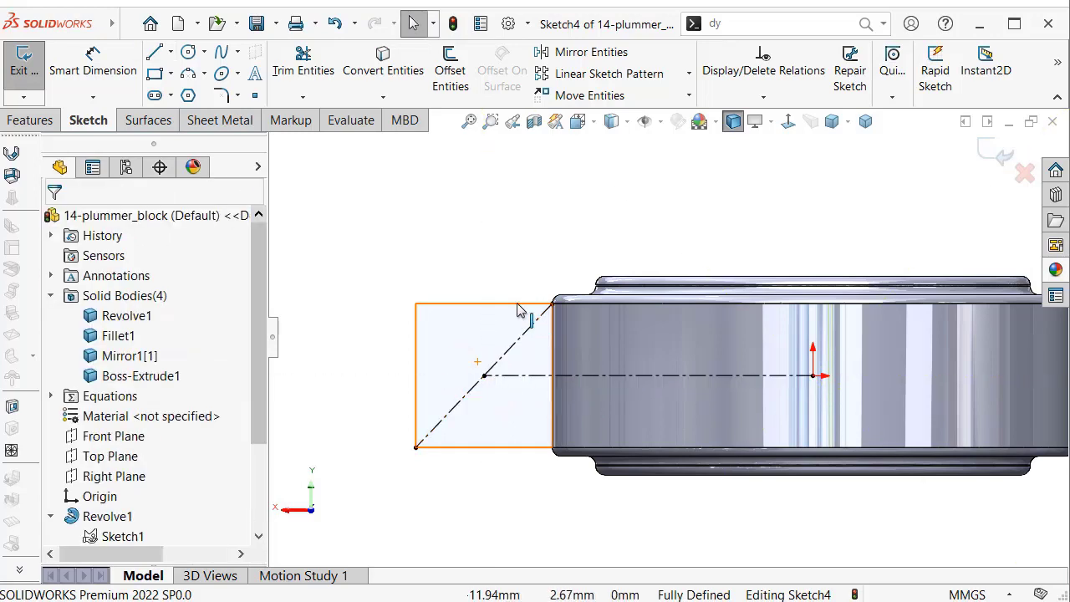
scroll(552, 343, "down", 2)
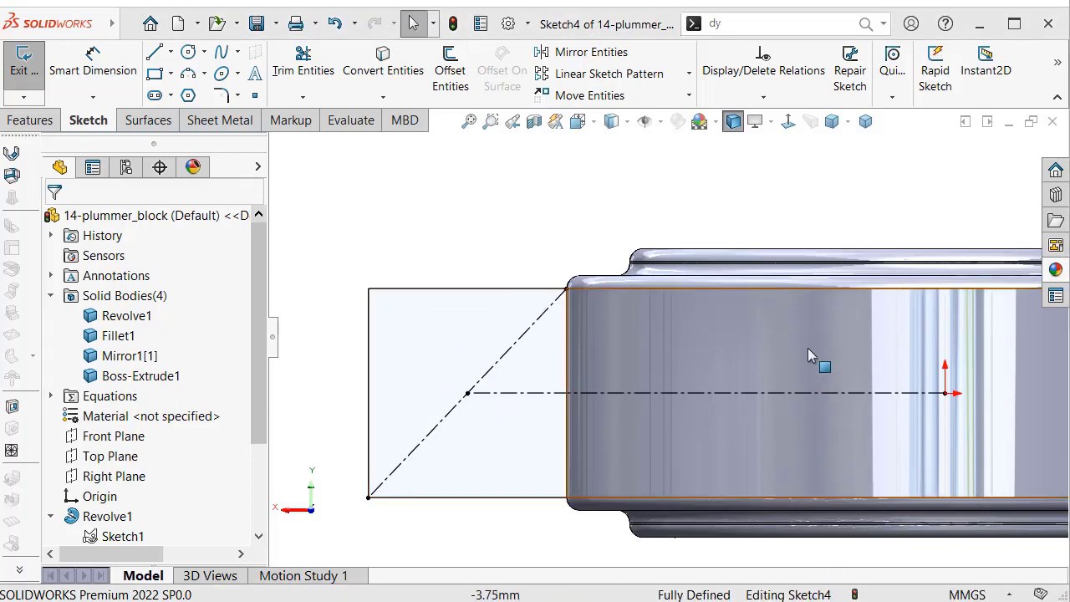
left_click(187, 73)
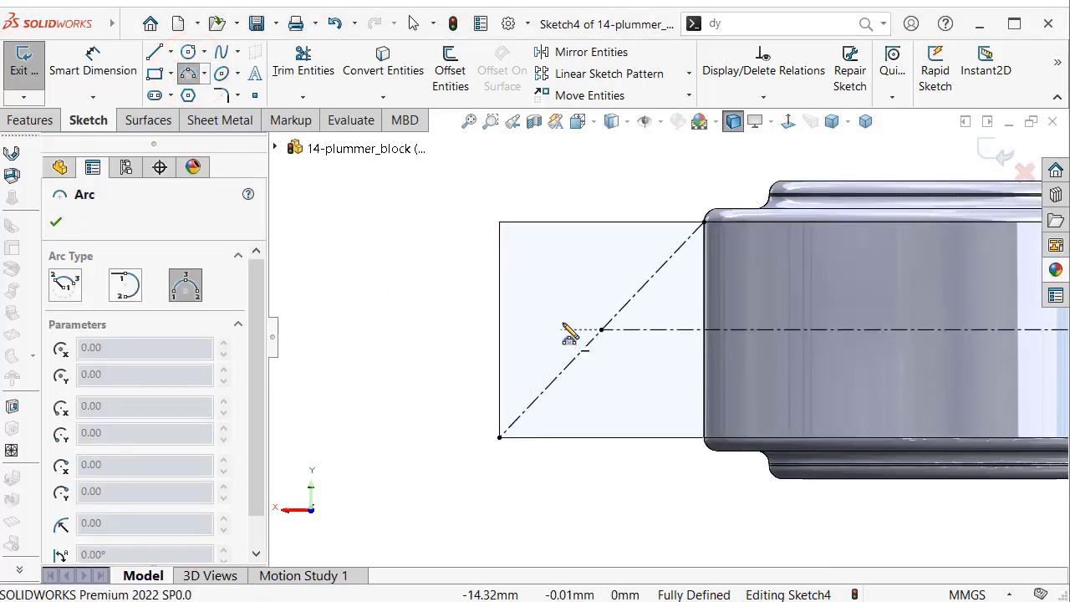
- Draw a three-point arc across the rectangle's end and make it construction geometry
left_click(549, 220)
left_click(540, 437)
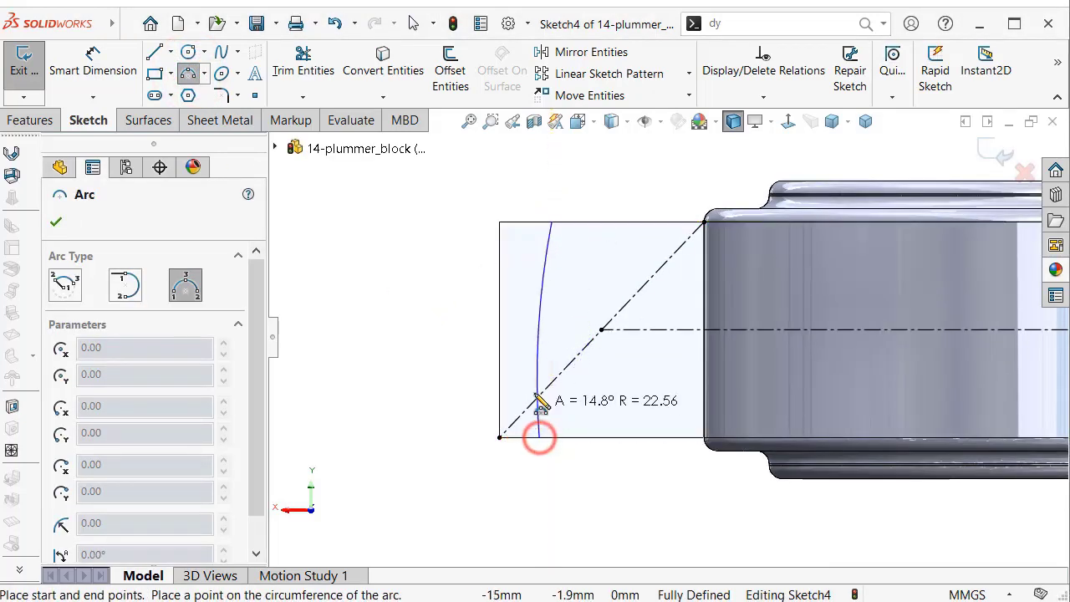
left_click(516, 346)
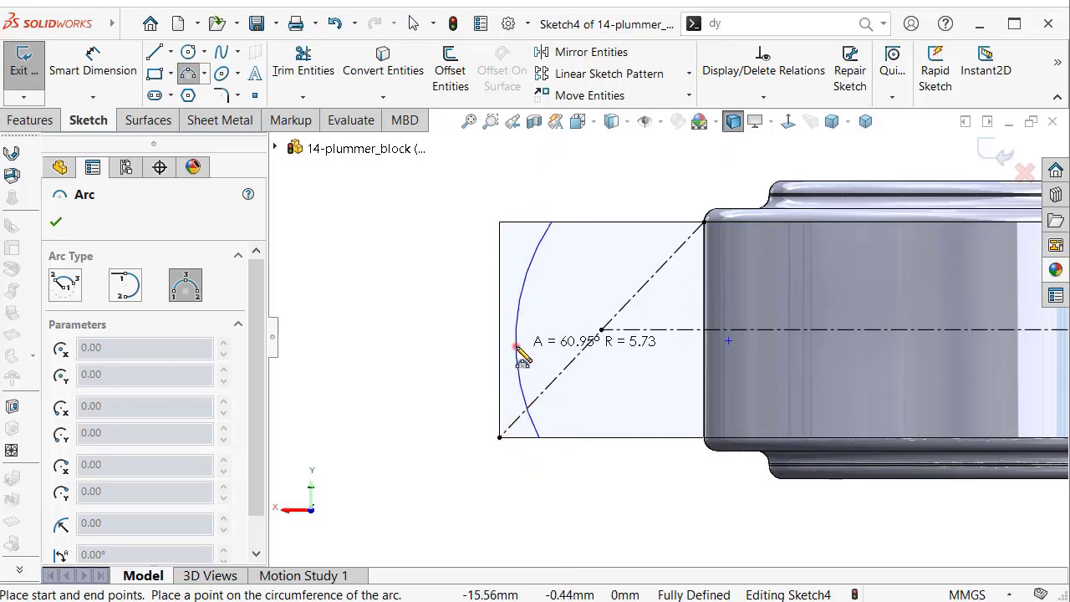
left_click_drag(262, 368, 256, 452)
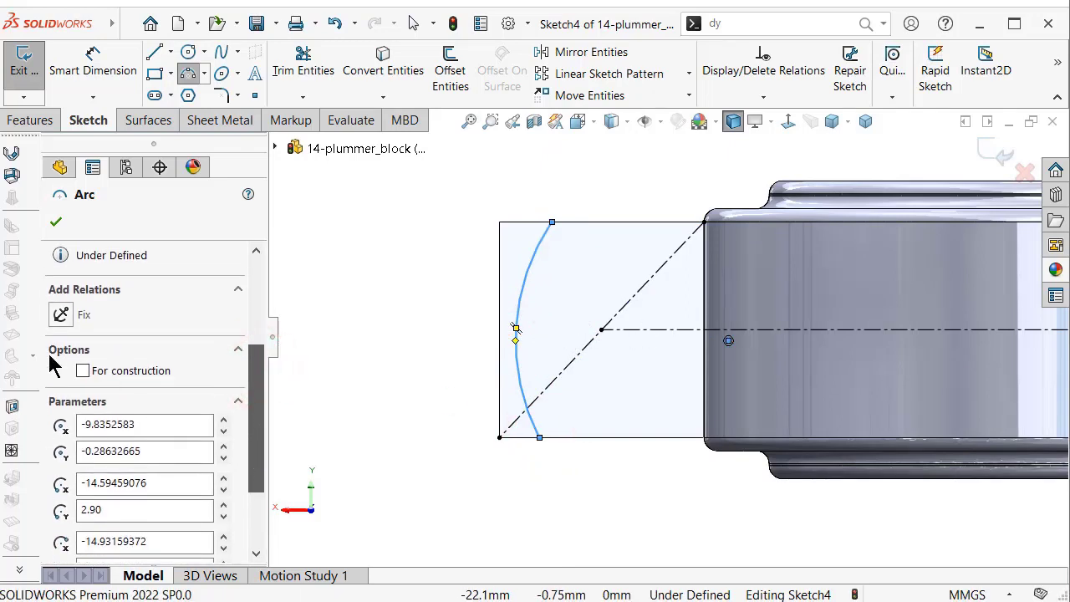
left_click(82, 370)
left_click(55, 222)
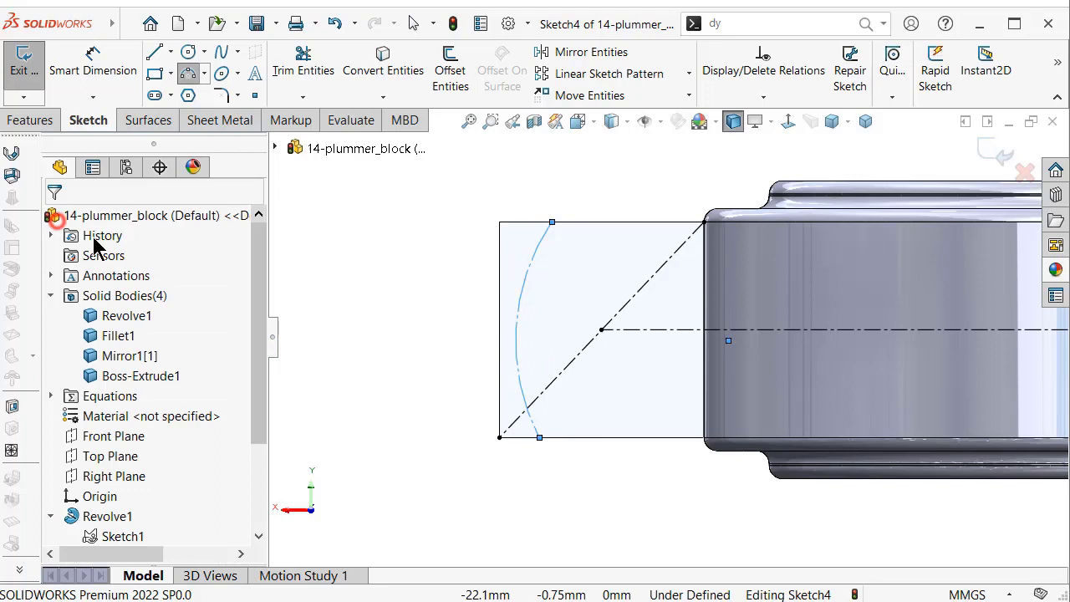
left_click(377, 293)
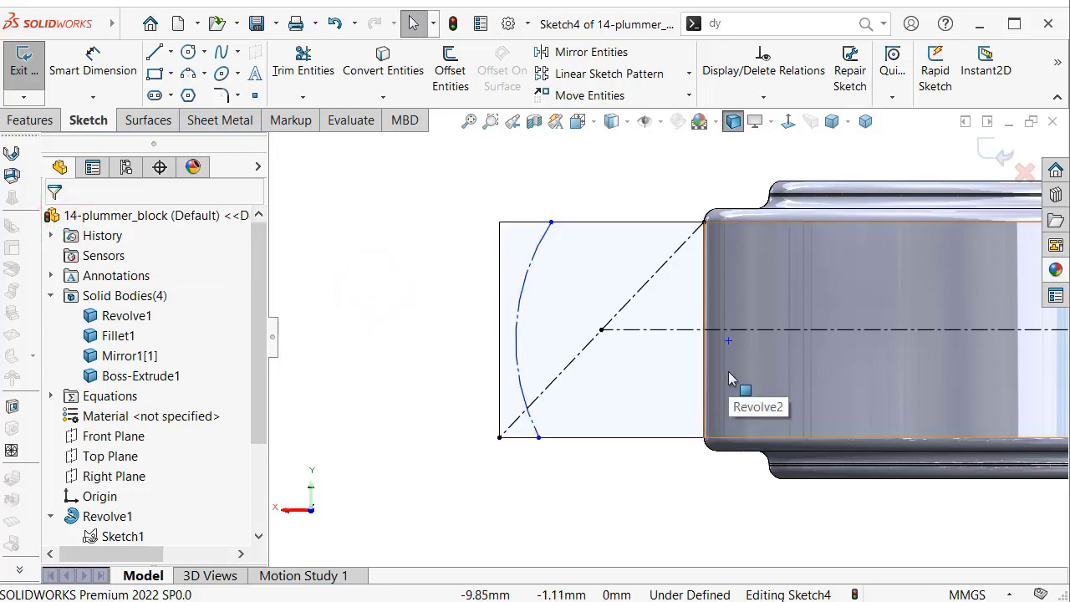
- Make the sketch point coincident with the centerline and the end arc tangent to the edge
left_click(728, 342)
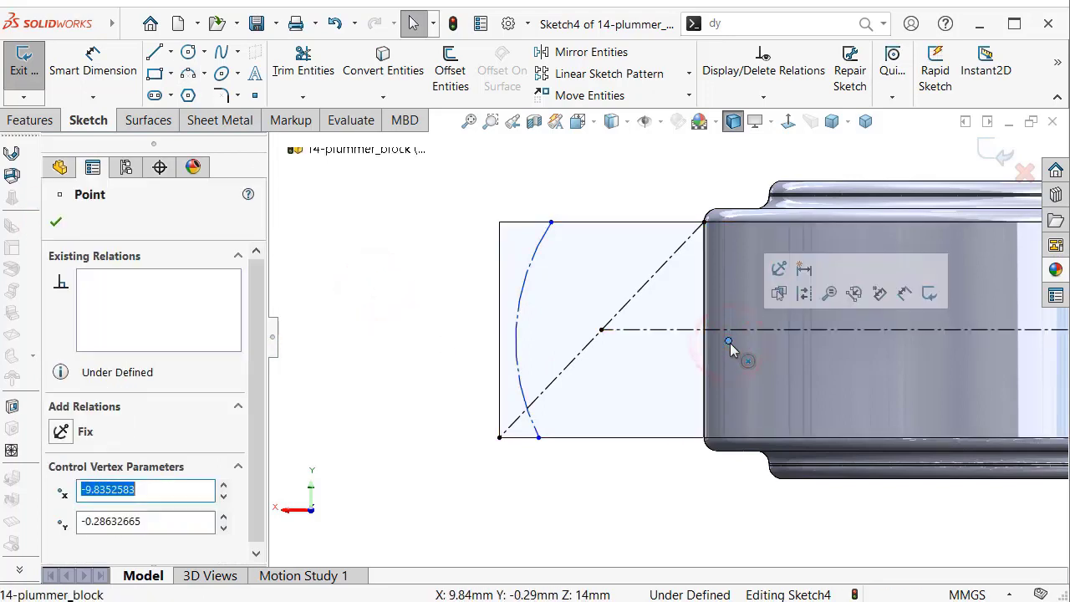
left_click(693, 329, "ctrl")
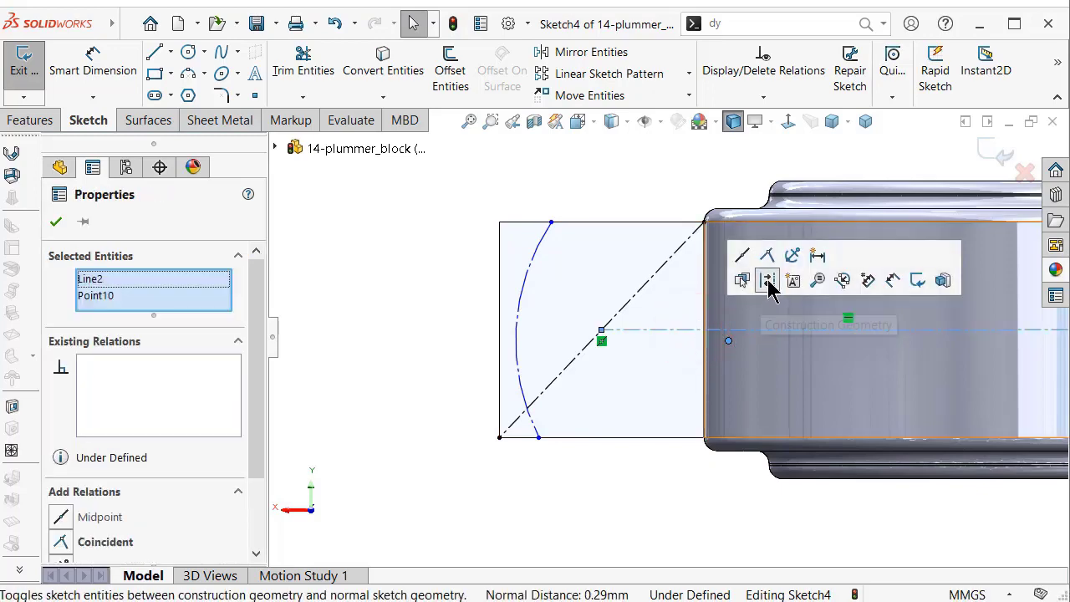
left_click(767, 254)
left_click(402, 322)
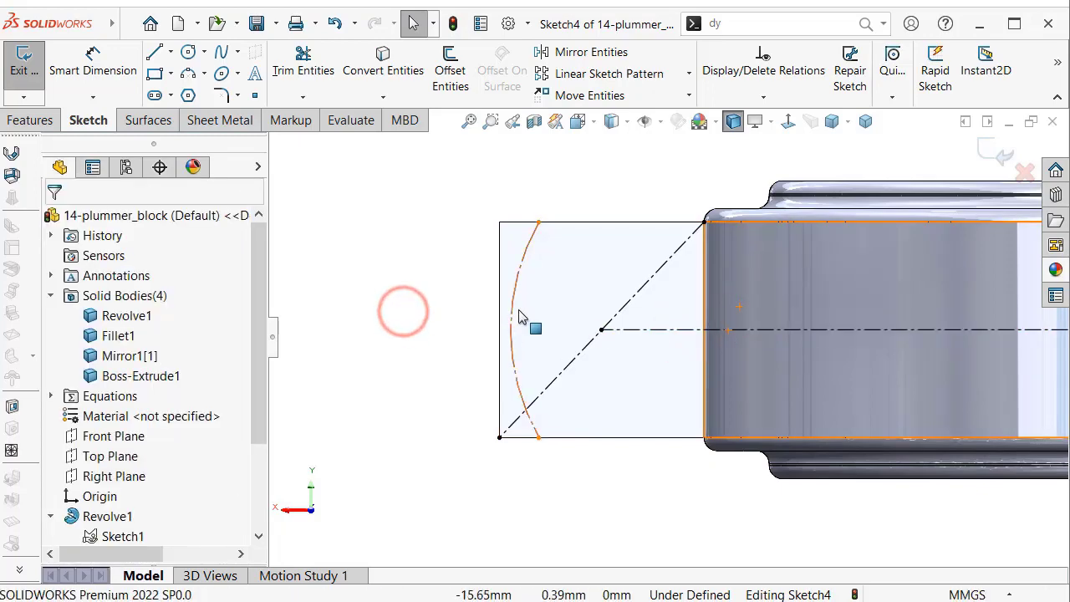
left_click(513, 305)
left_click(500, 311, "ctrl")
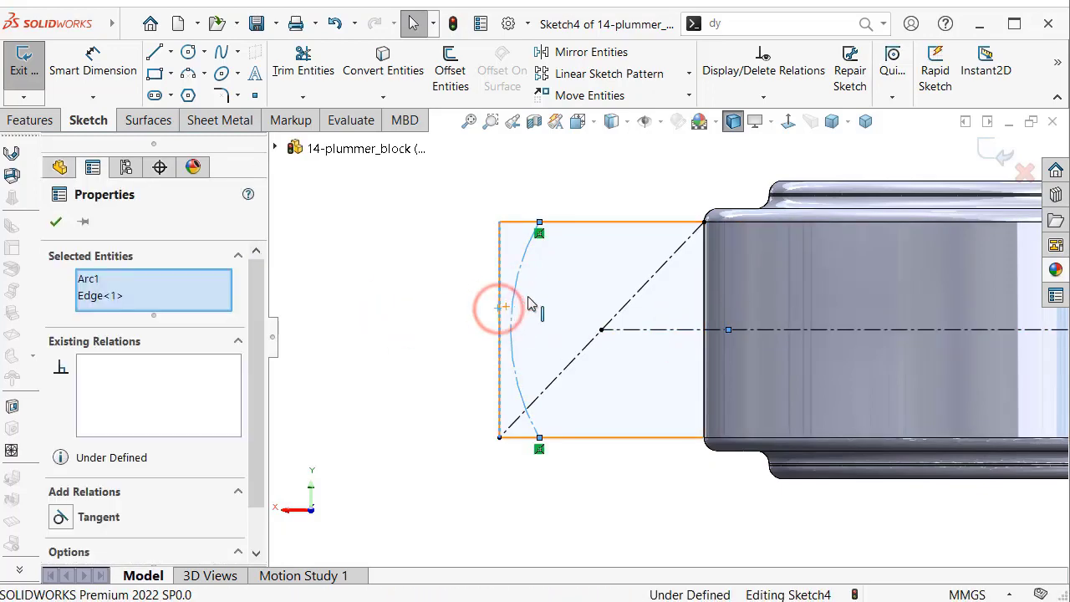
left_click(546, 235)
left_click(432, 246)
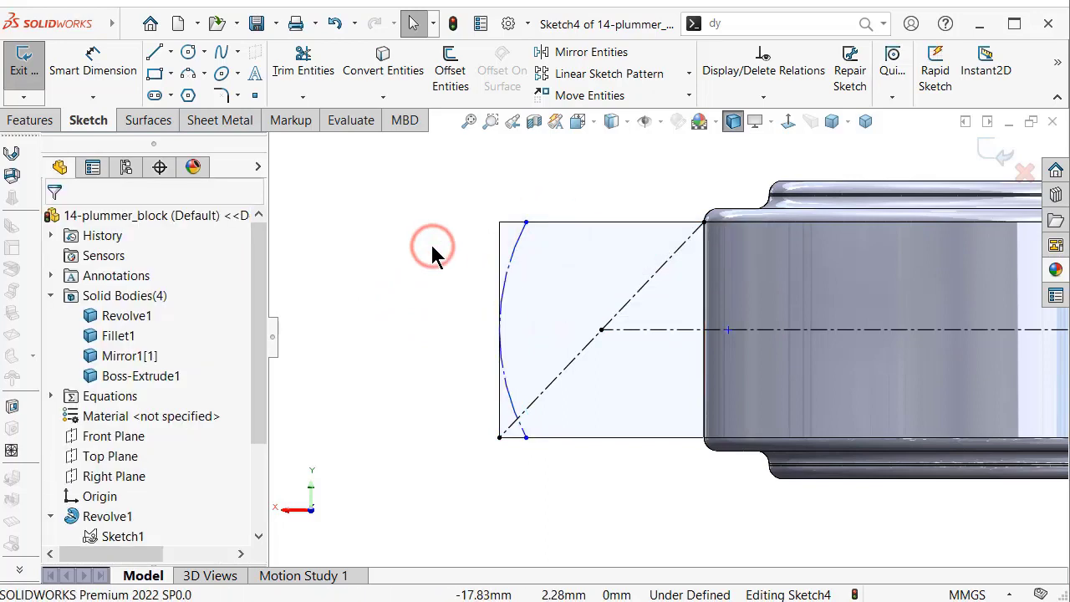
- Dimension the end arc's radius to 6 mm and move the R6.00 label clear
right_click_drag(420, 379, 445, 266)
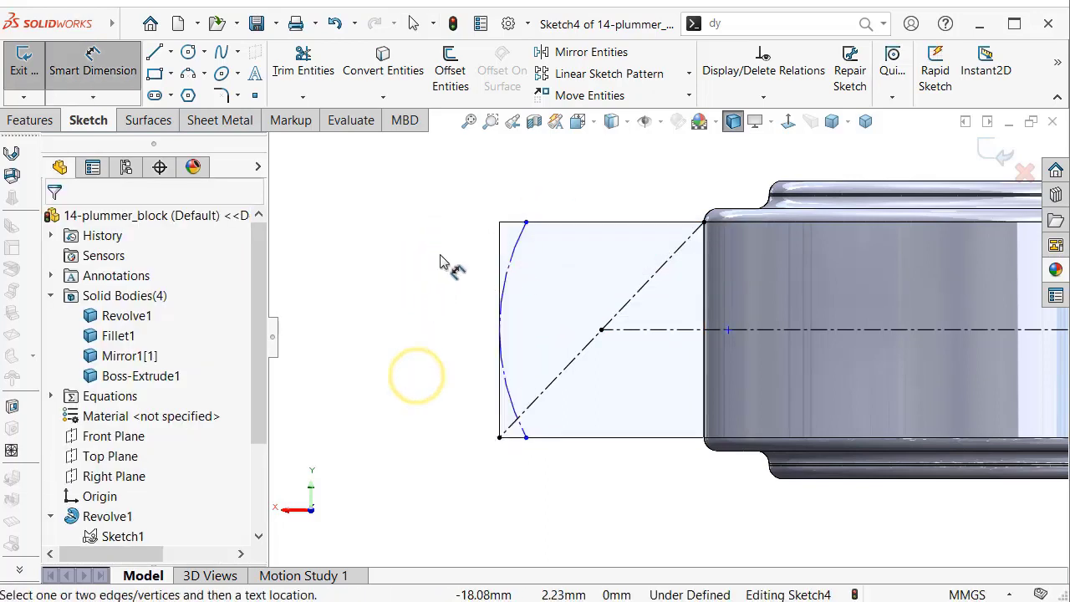
left_click(516, 266)
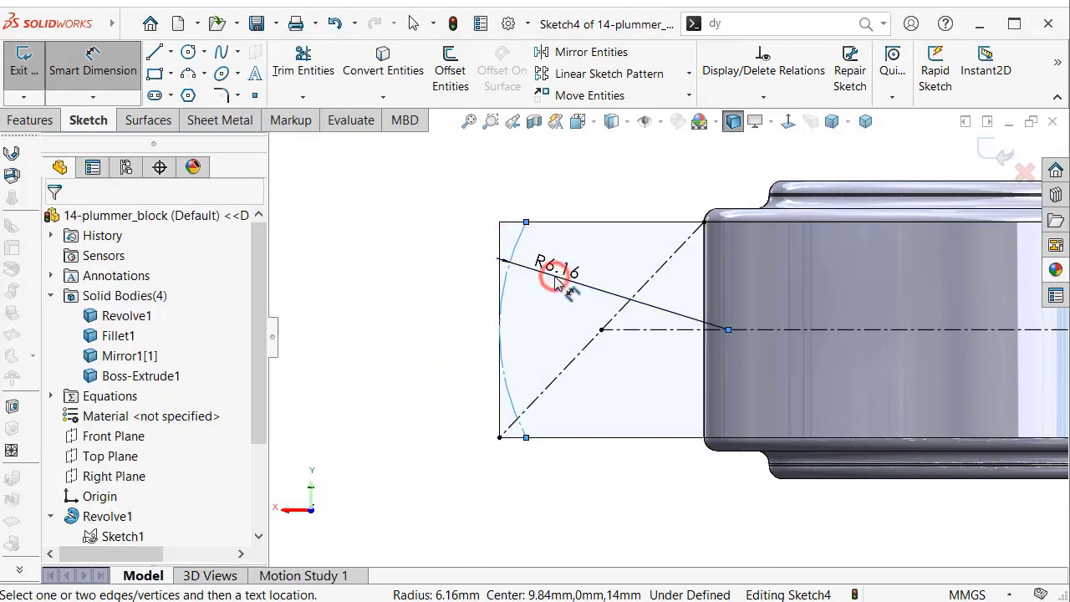
left_click(554, 277)
type("6.1647417mm")
key("Return")
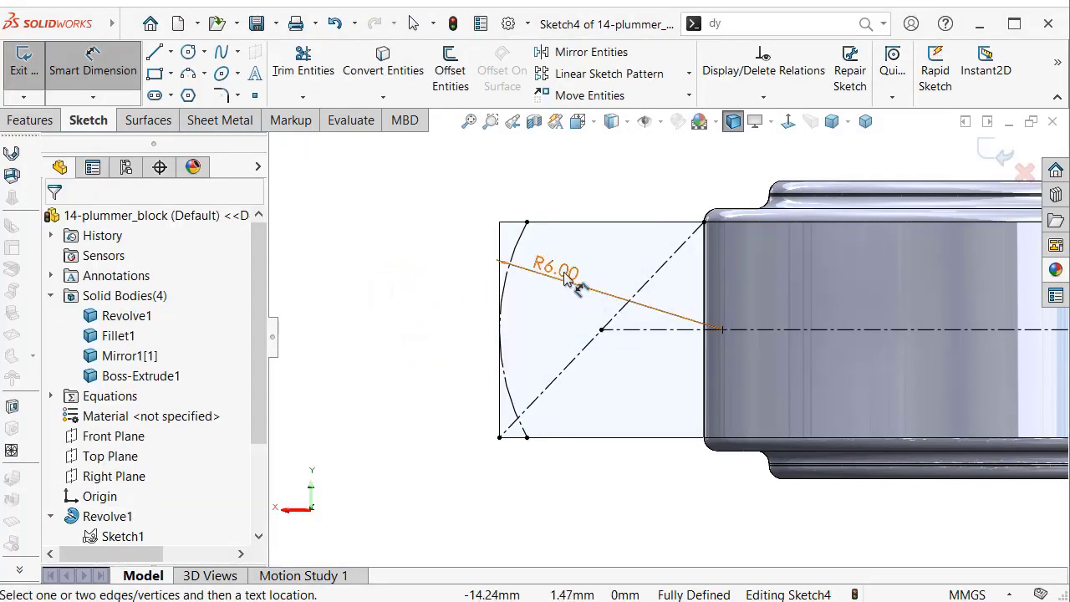
mouse_move(565, 279)
left_mouse_down()
mouse_move(598, 210)
mouse_move(587, 214)
left_mouse_up()
- Turn on Dynamic Mirror using the horizontal centerline as the axis
left_click(866, 23)
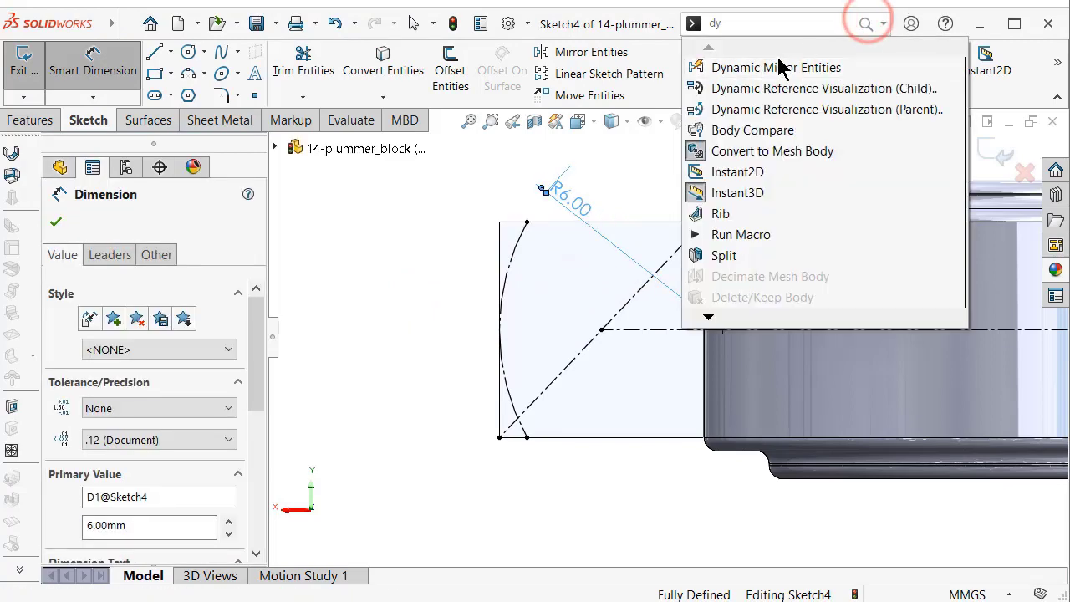
left_click(789, 65)
left_click(659, 332)
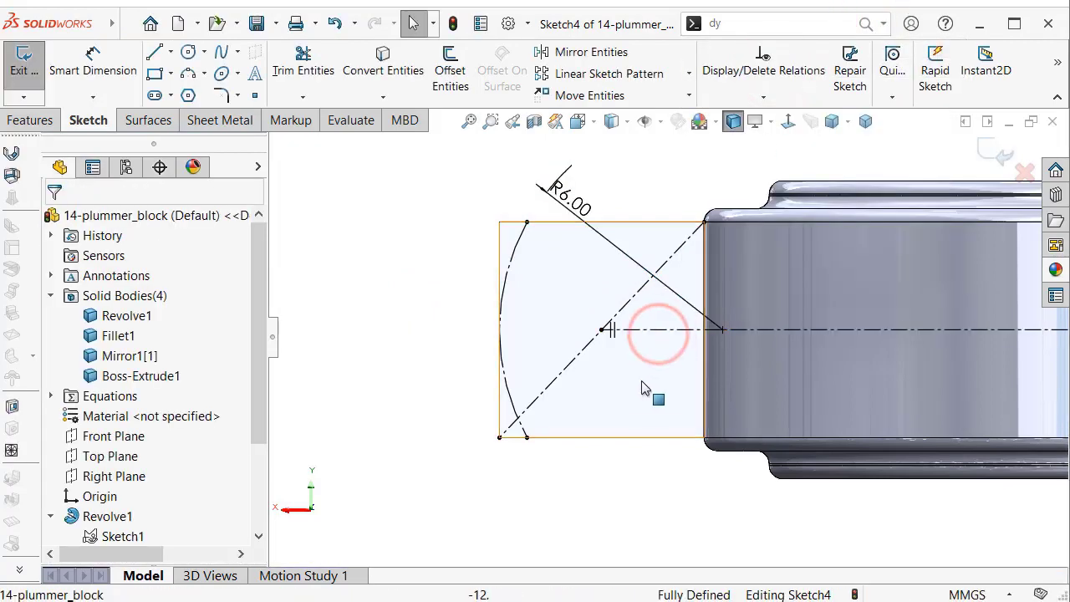
- Draw a horizontal line from the lower arc end to the body's face, mirrored to the top
key("s")
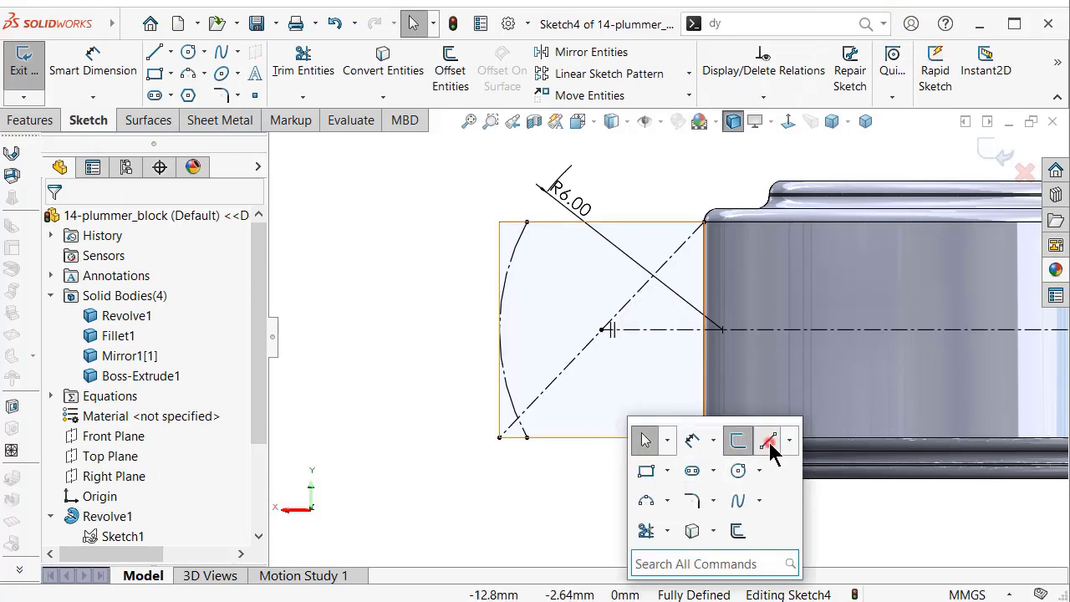
left_click(771, 438)
scroll(558, 425, "down", 3)
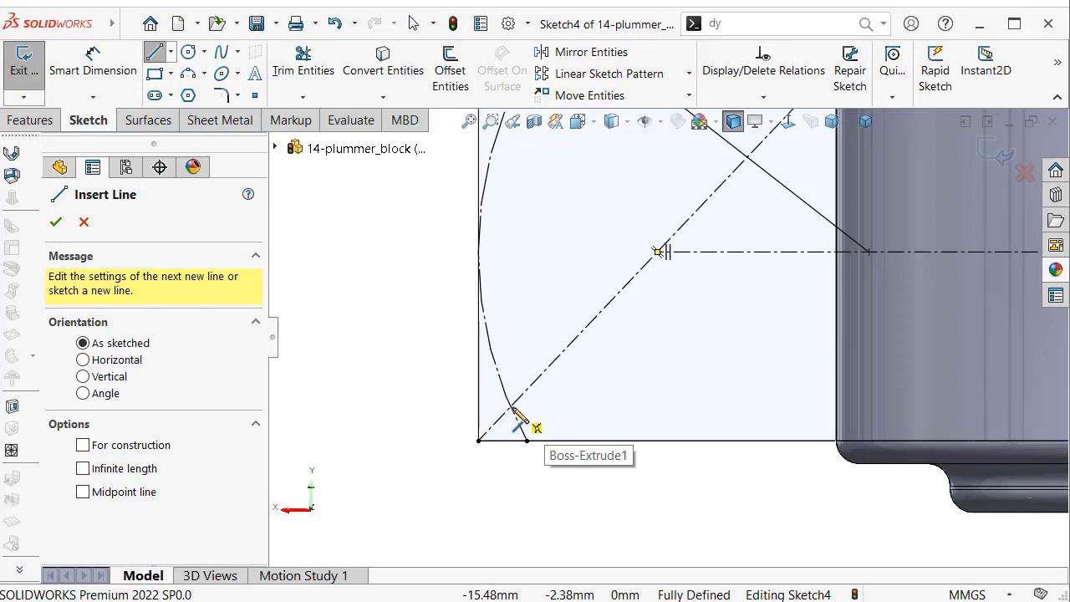
left_click(510, 408)
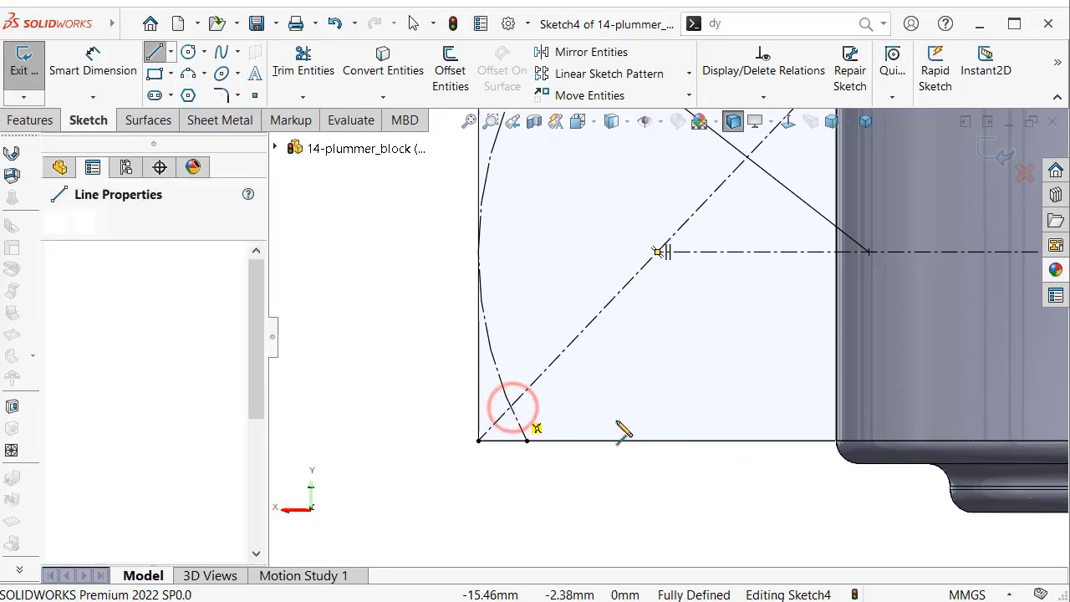
left_click(836, 407)
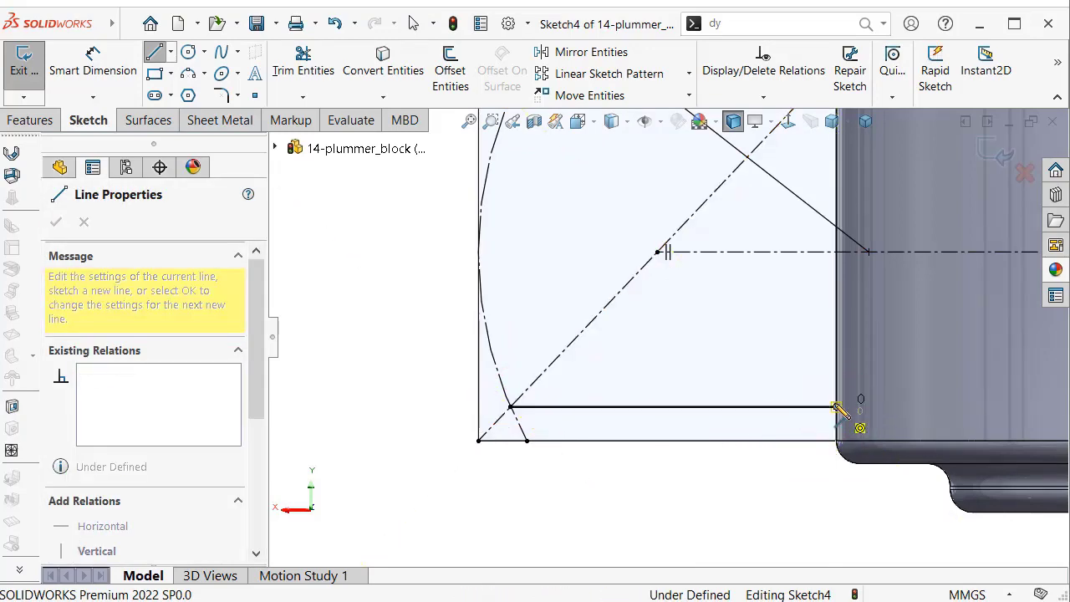
key("Escape")
key("Escape")
scroll(765, 301, "up", 3)
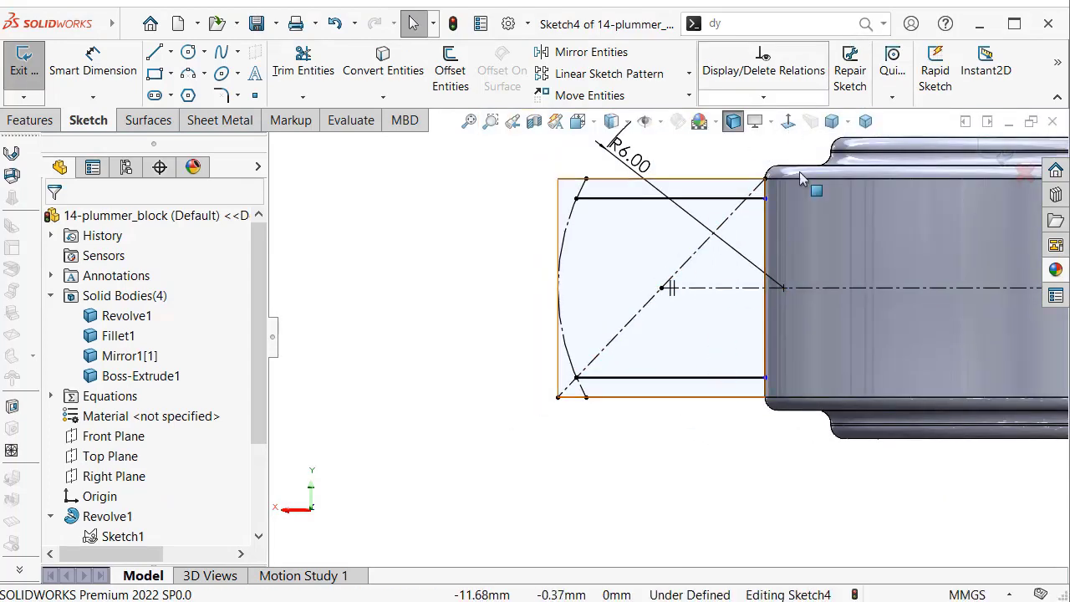
- Turn off Dynamic Mirror and join the two lines' left ends with a tangent three-point arc
left_click(865, 25)
left_click(819, 69)
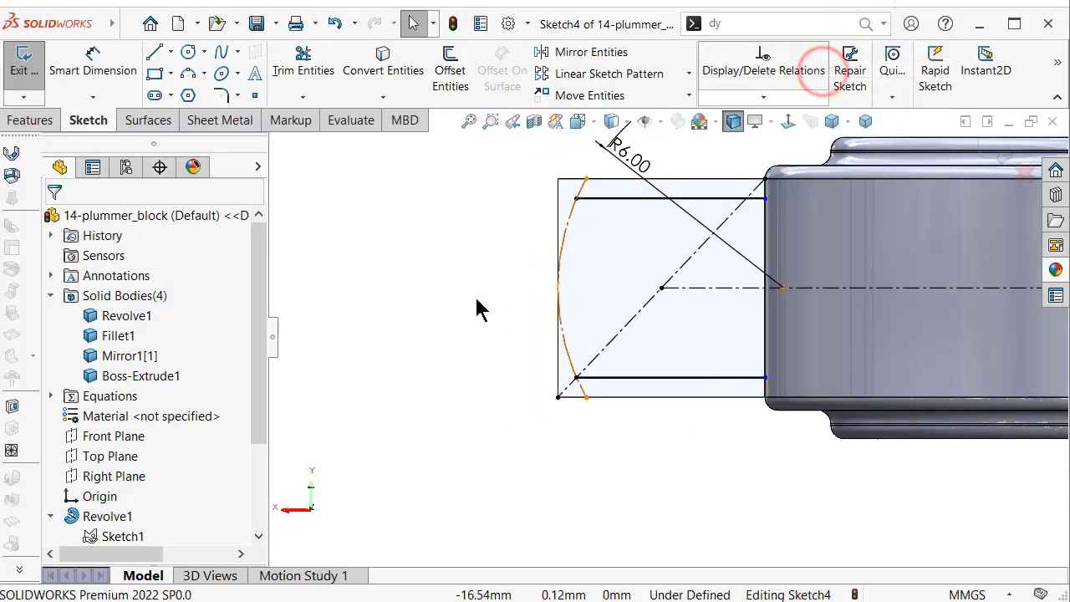
left_click(189, 75)
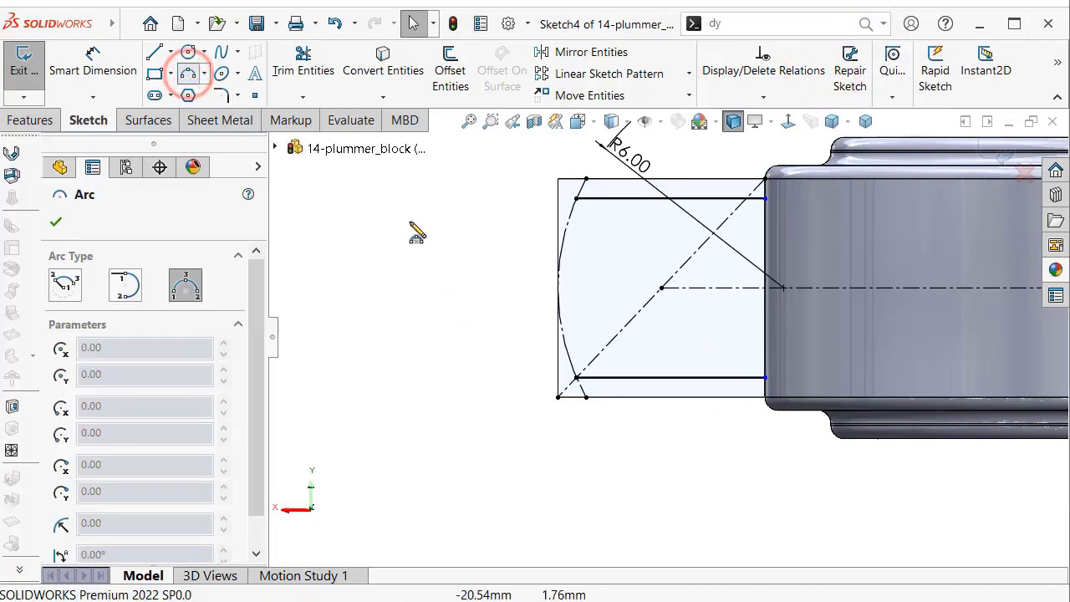
left_click(575, 198)
left_click(577, 378)
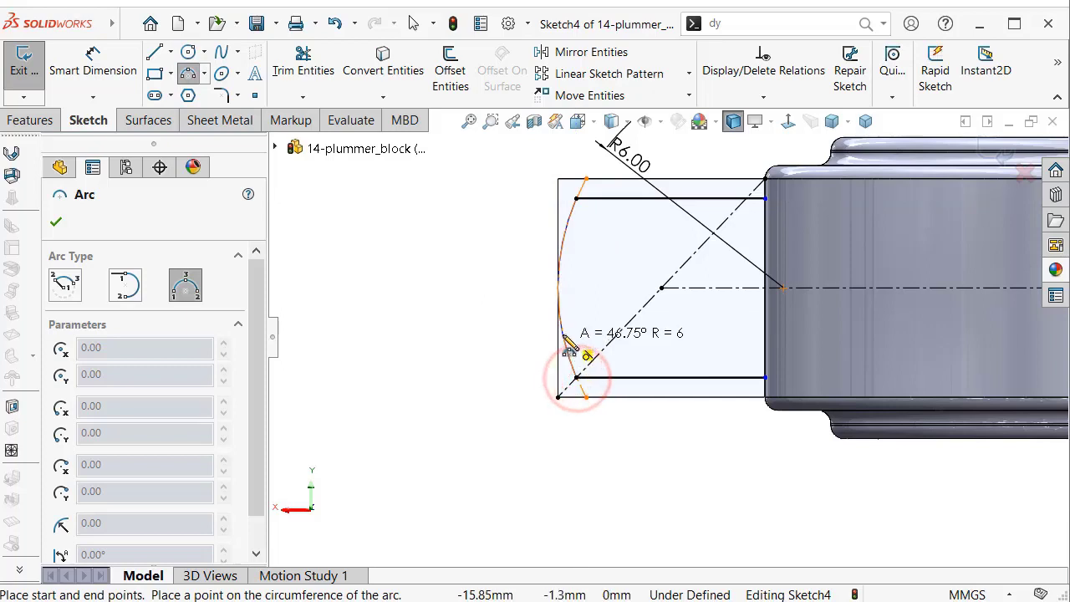
left_click(561, 333)
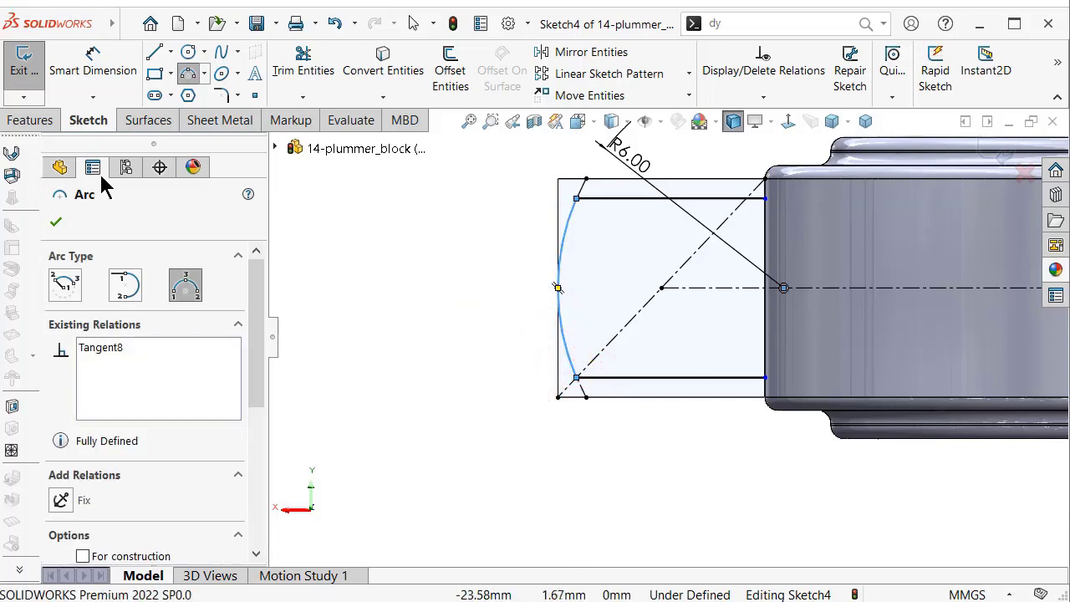
left_click(29, 121)
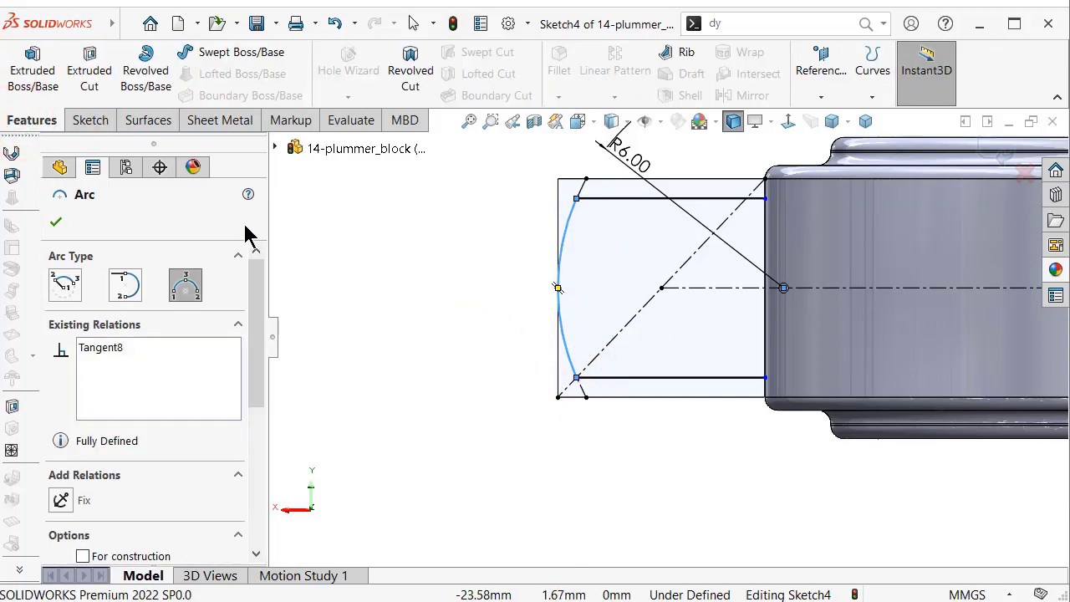
key("Escape")
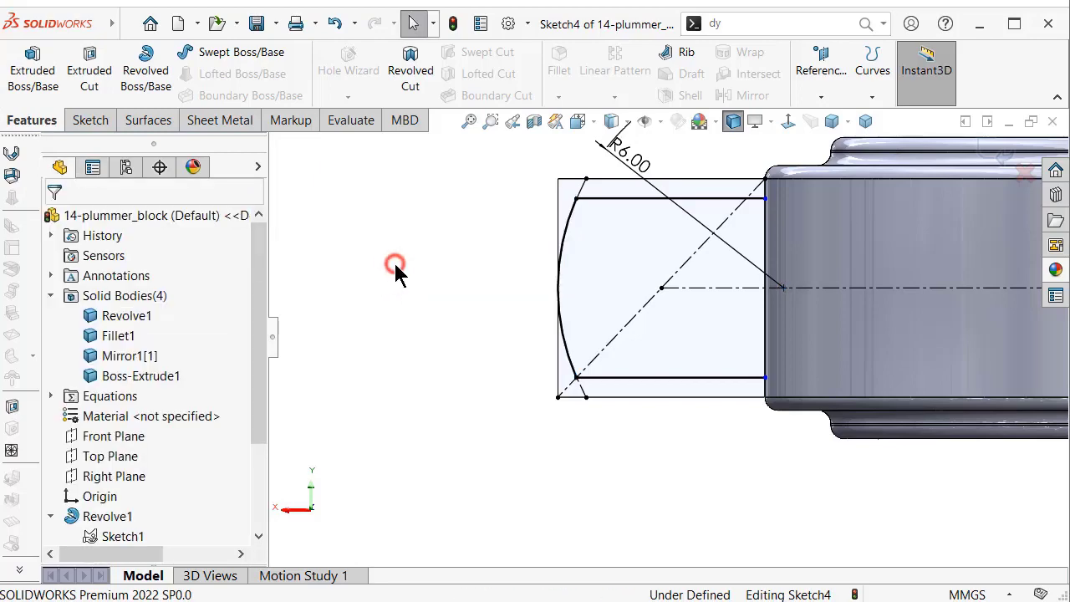
scroll(694, 242, "down", 2)
scroll(836, 247, "down", 2)
scroll(840, 302, "up", 2)
scroll(799, 454, "down", 3)
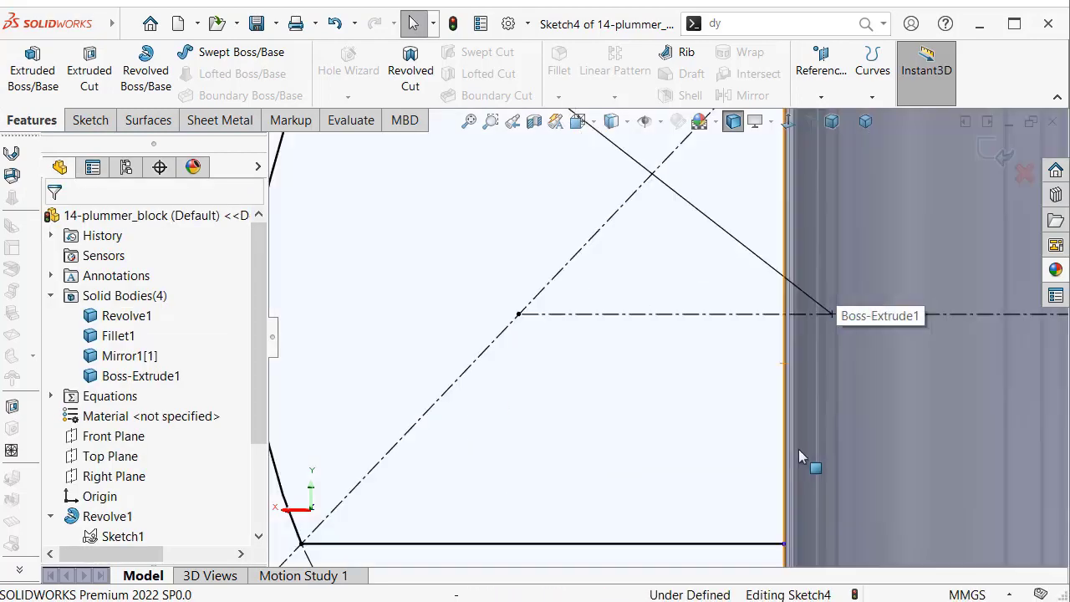
scroll(781, 485, "down", 1)
scroll(764, 513, "down", 2)
scroll(764, 513, "down", 2)
scroll(720, 485, "down", 2)
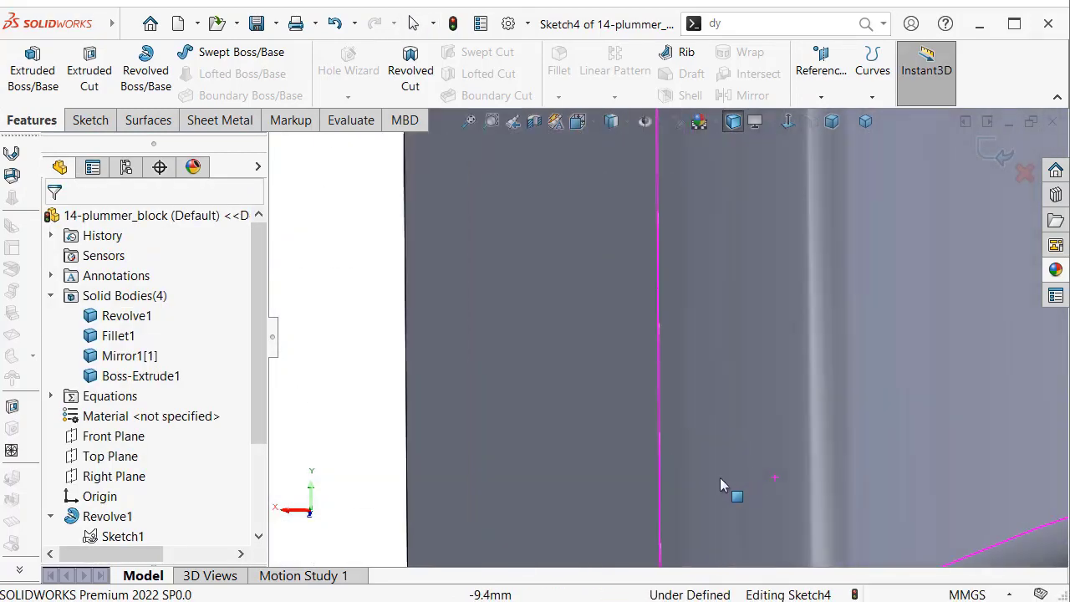
scroll(720, 485, "up", 3)
scroll(623, 507, "down", 1)
scroll(674, 519, "up", 1)
scroll(697, 227, "up", 1)
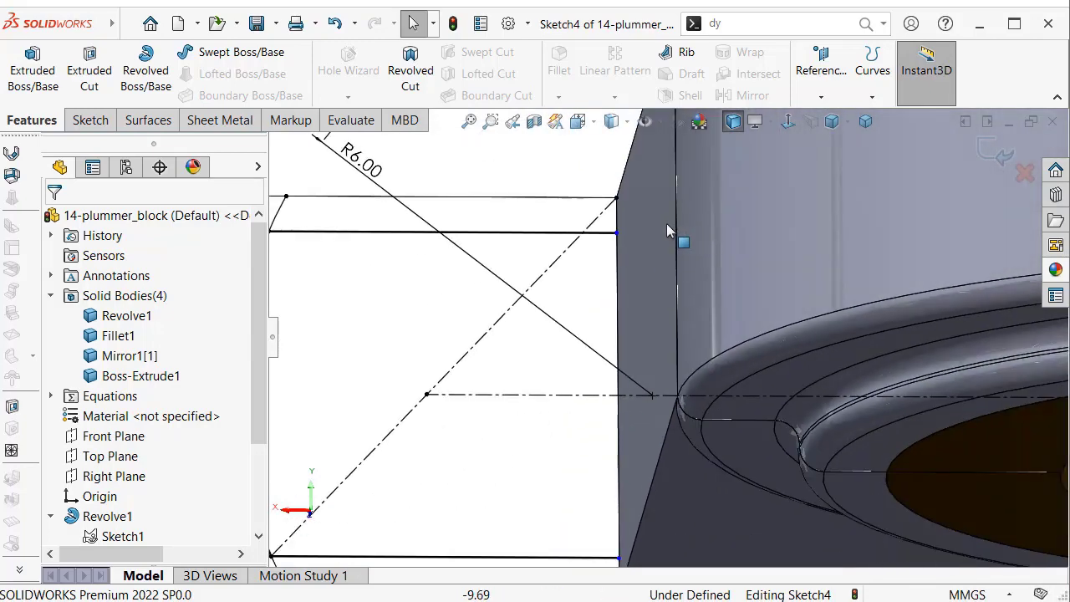
scroll(669, 231, "down", 1)
scroll(652, 530, "up", 1)
scroll(652, 510, "down", 2)
scroll(630, 483, "down", 1)
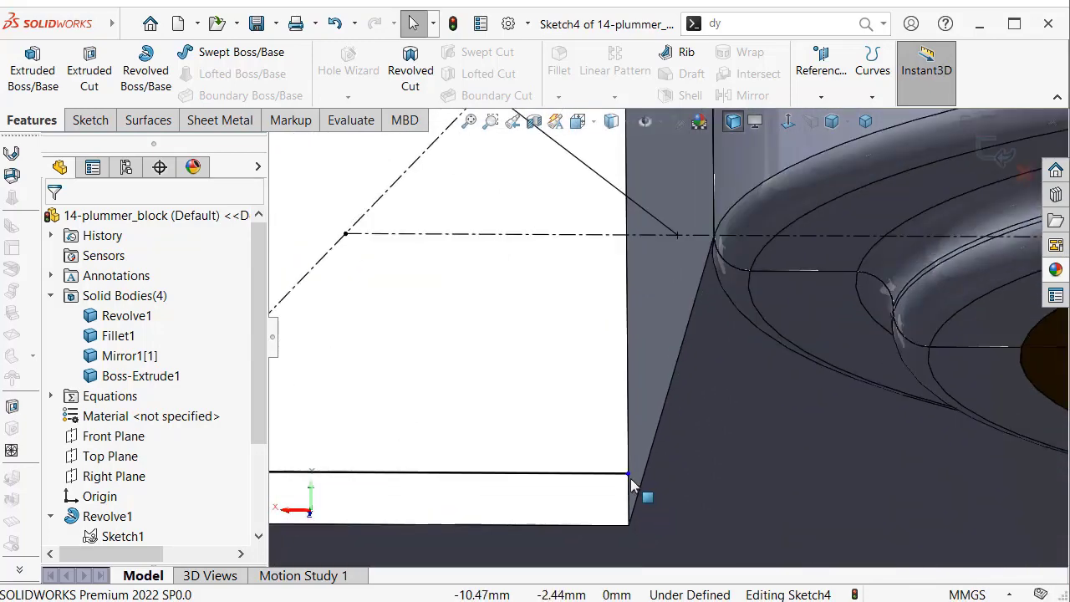
- Make the bottom line's right endpoint coincident with the body face so Sketch4 is fully defined
left_click(629, 478)
scroll(643, 452, "down", 1)
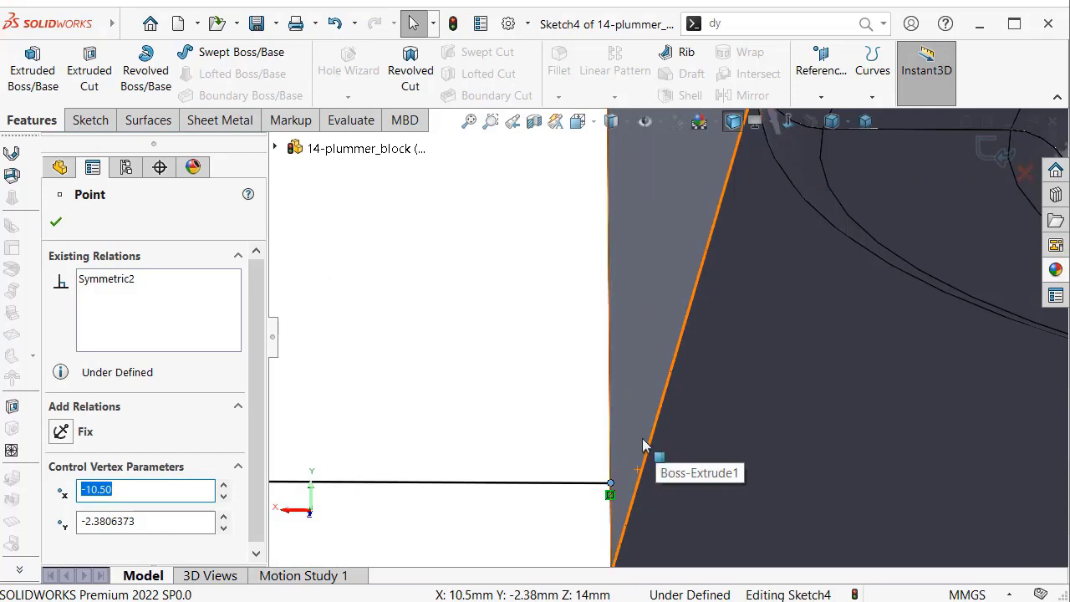
left_click(635, 431, "ctrl")
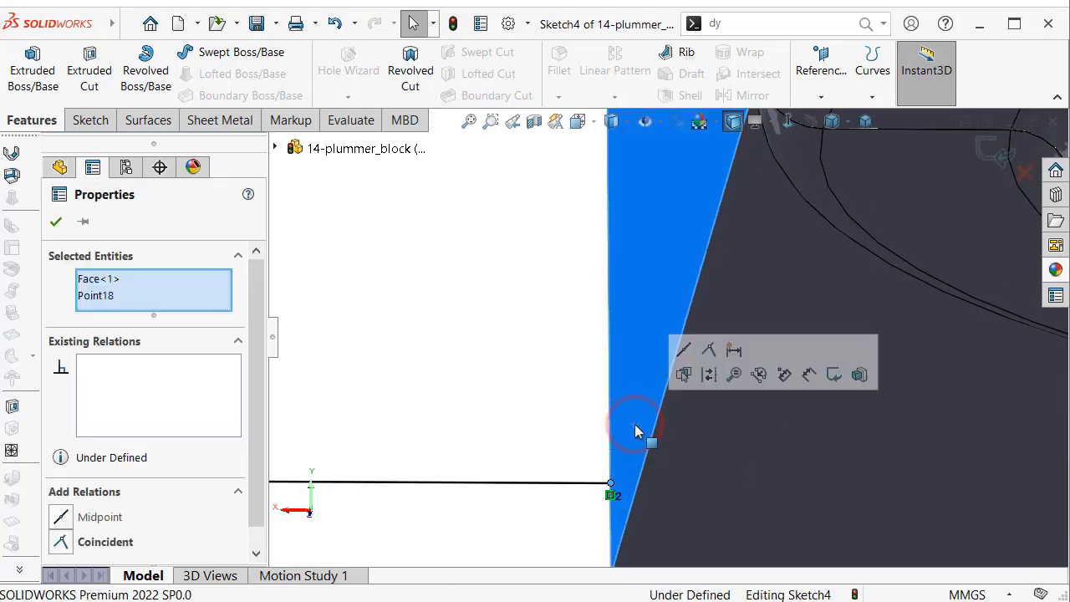
left_click(708, 350)
left_click(543, 326)
scroll(629, 266, "up", 2)
scroll(629, 266, "up", 1)
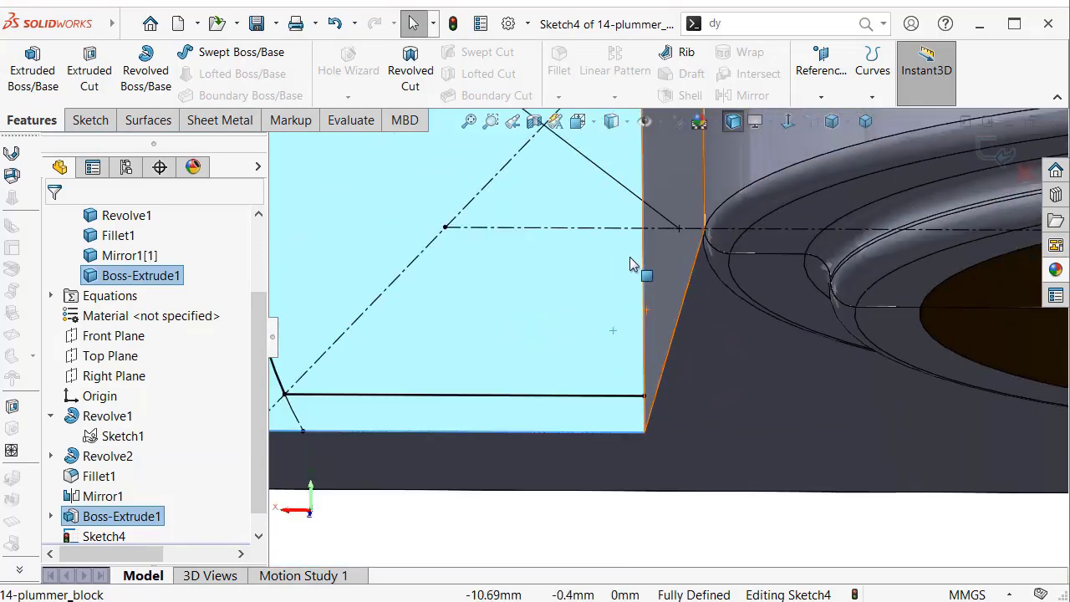
scroll(618, 285, "up", 1)
scroll(606, 305, "up", 1)
middle_click_drag(596, 298, 625, 346)
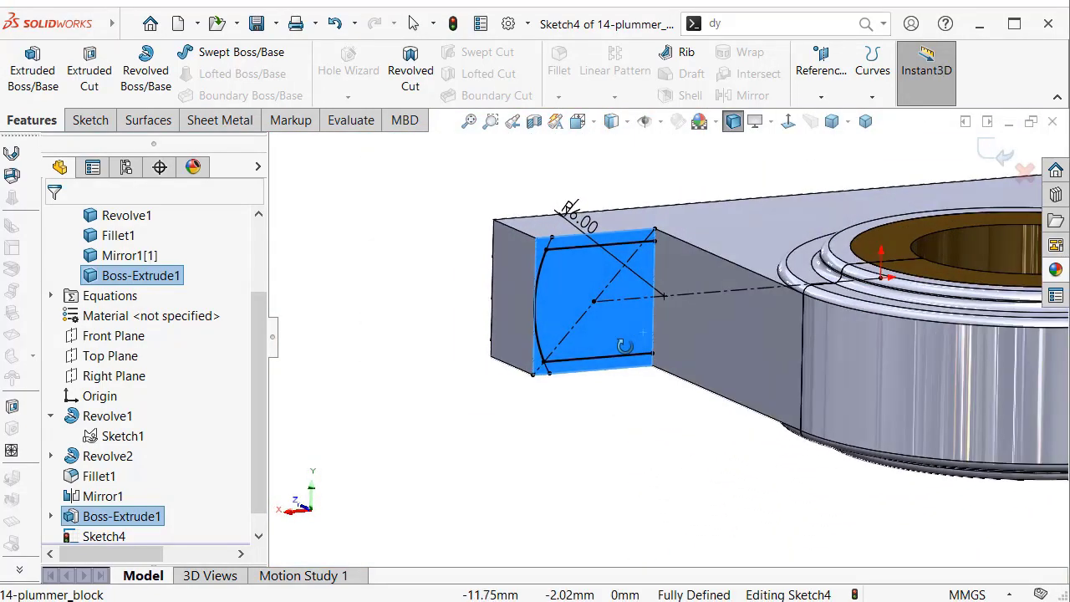
key("Escape")
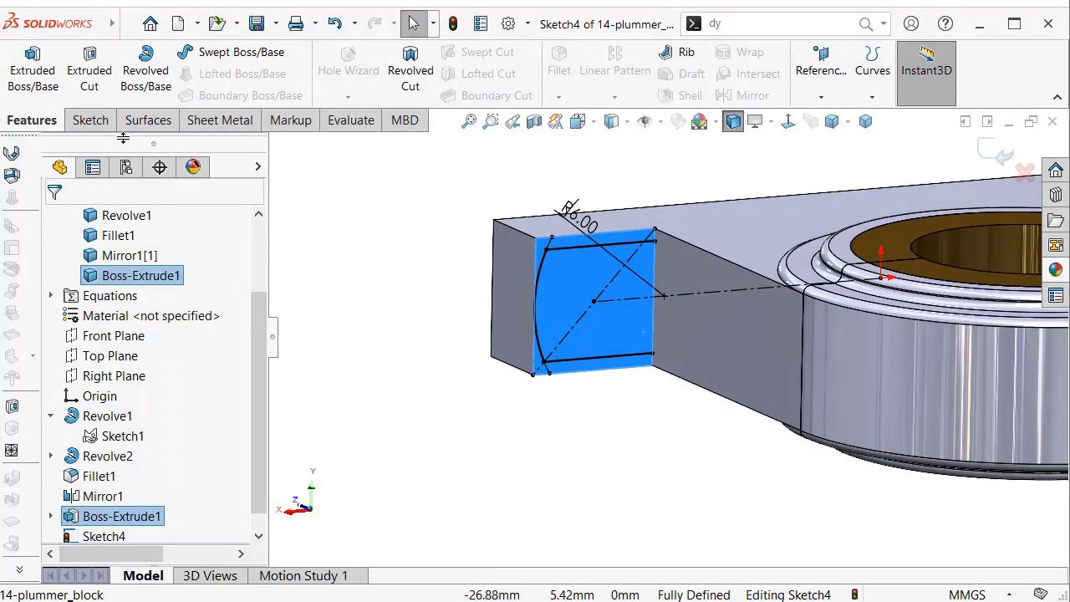
- Start a cut-extrude from Sketch4 as a thin feature with 1.00 mm wall thickness
left_click(83, 90)
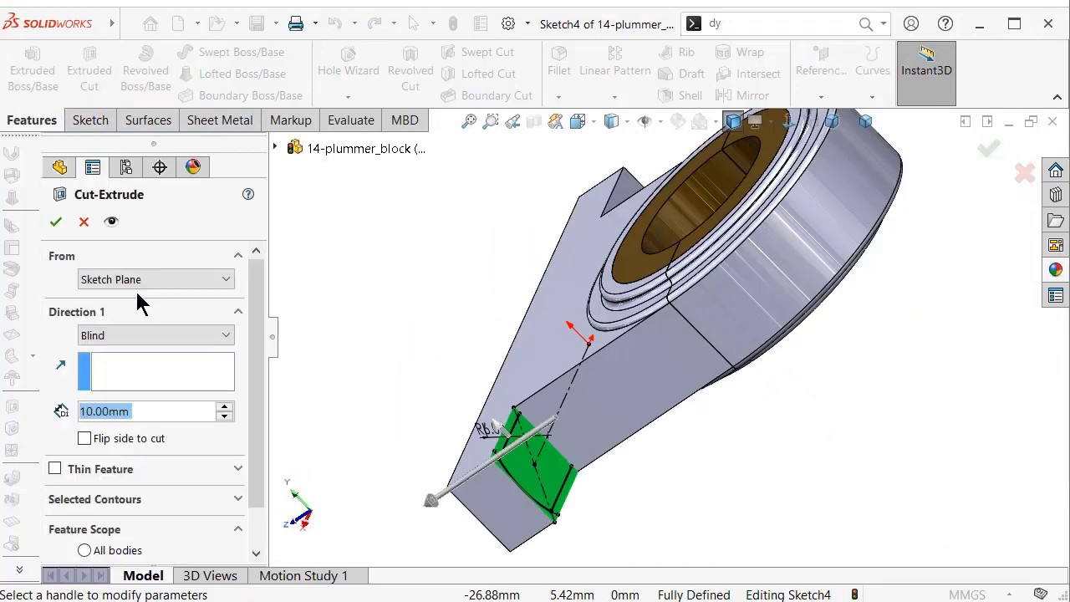
left_click_drag(258, 287, 265, 370)
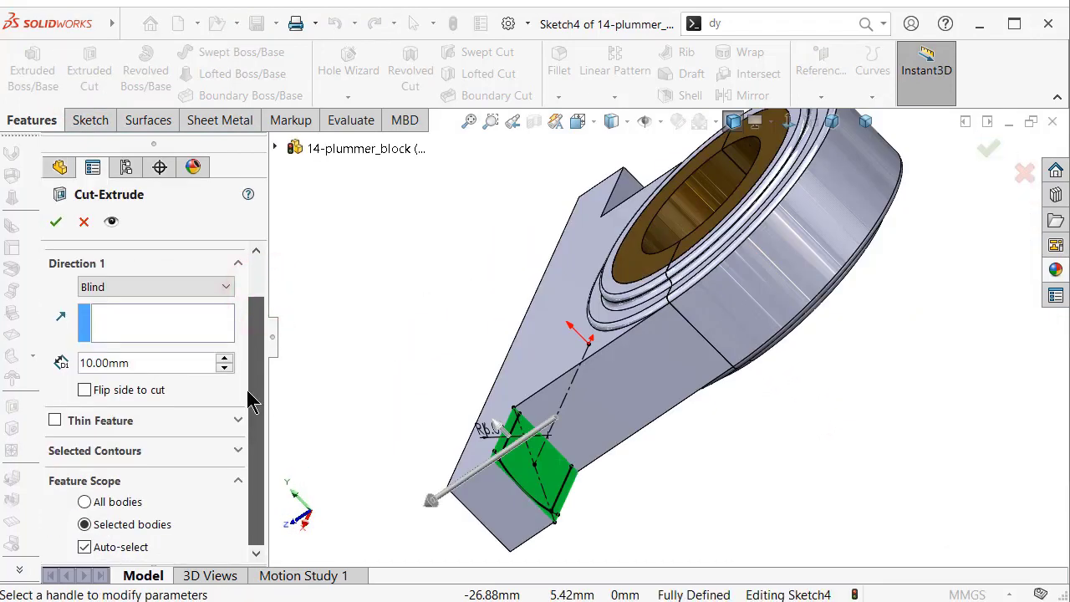
left_click(59, 420)
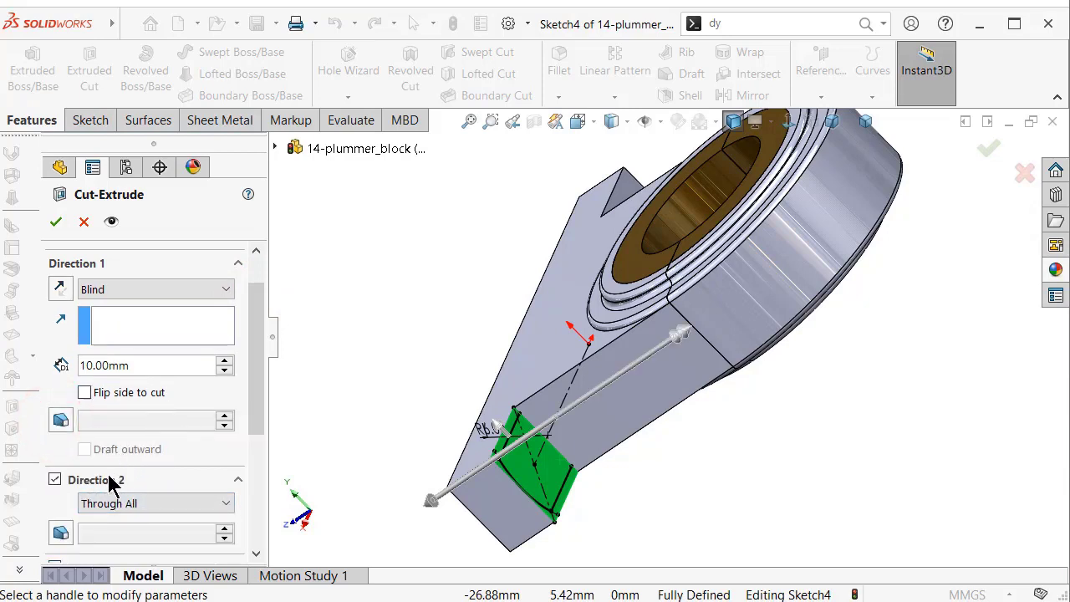
left_click(55, 480)
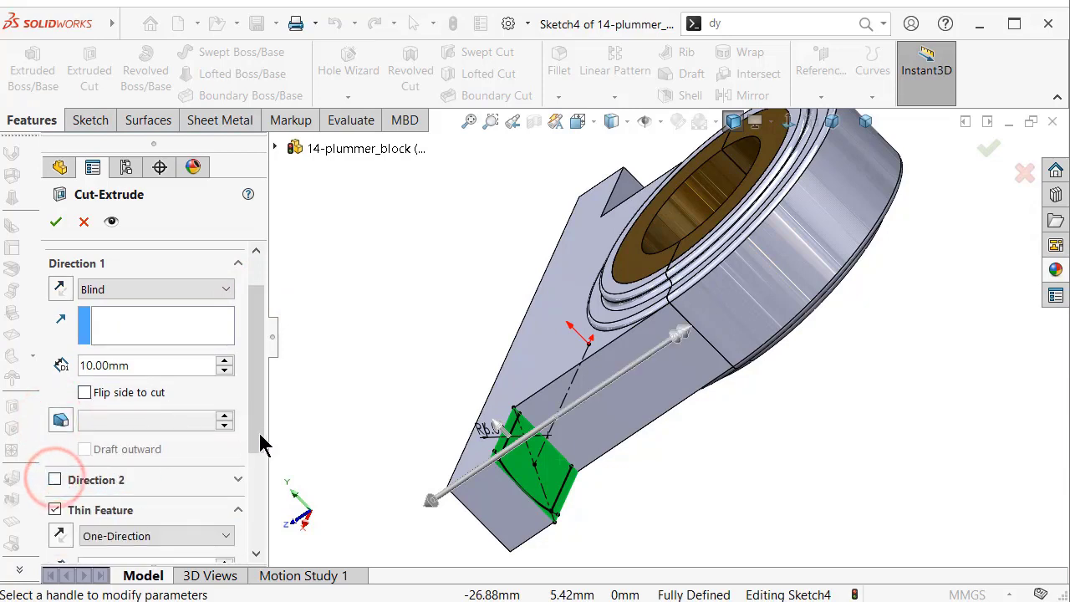
left_click_drag(260, 430, 260, 505)
double_click(143, 429)
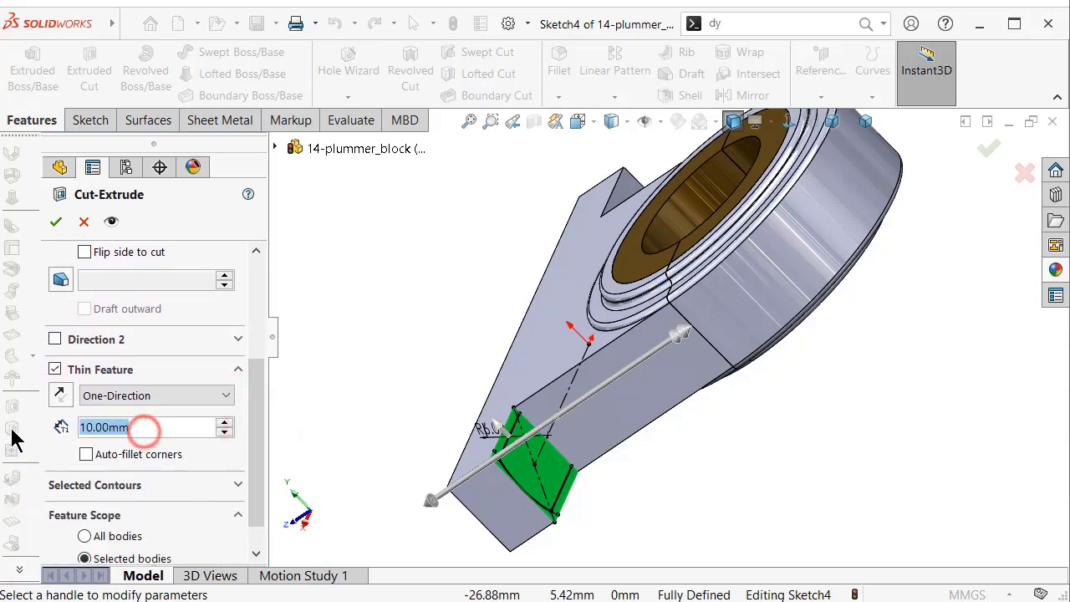
type("1")
key("Return")
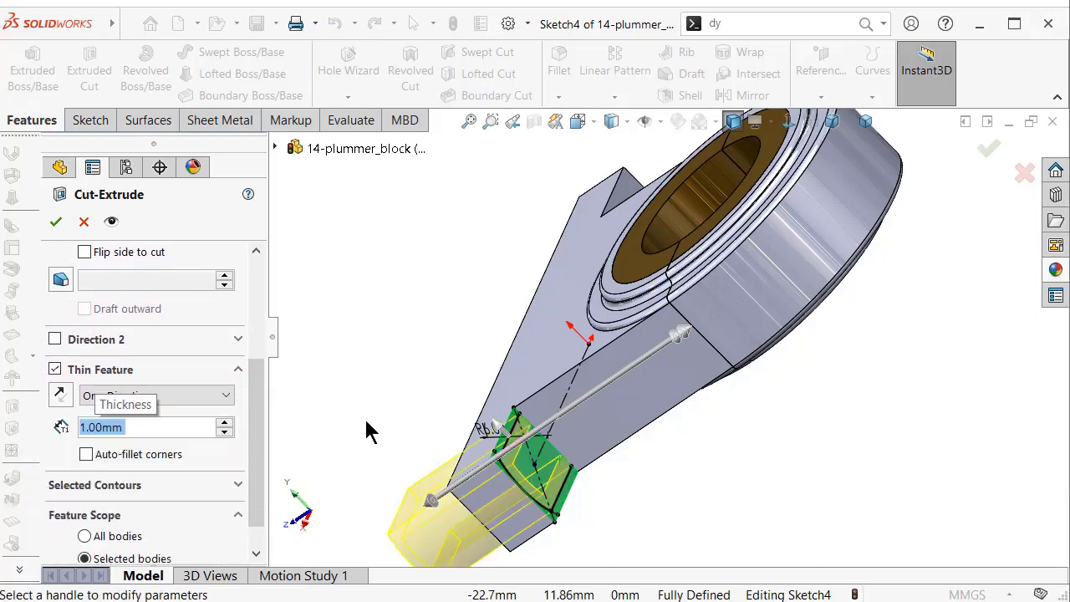
- Set the cut's Direction 1 to Up To Next and reverse the thin wall side
left_click_drag(258, 429, 259, 331)
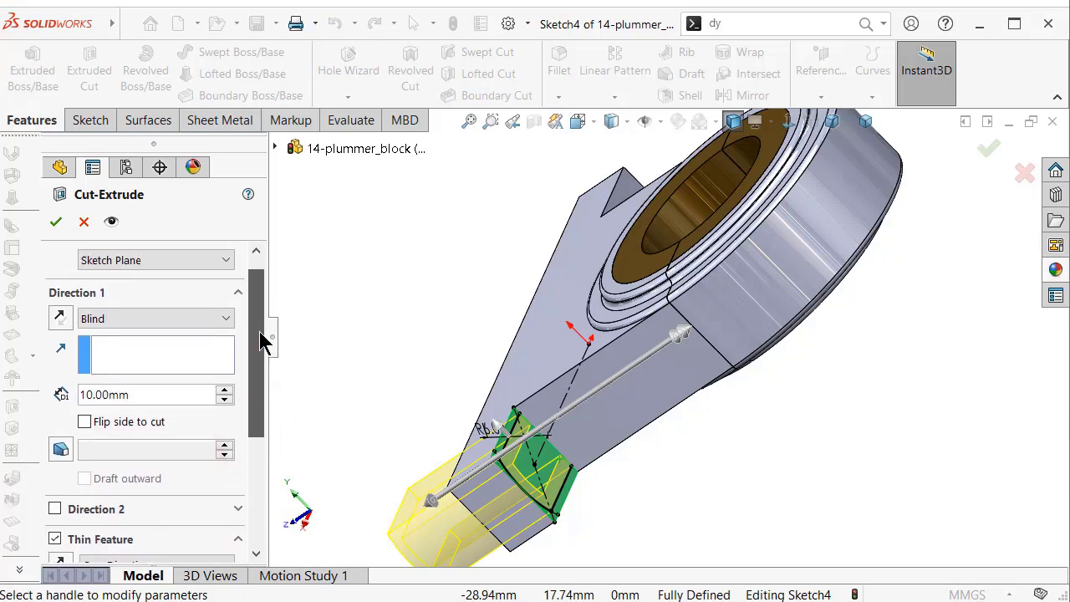
left_click(164, 339)
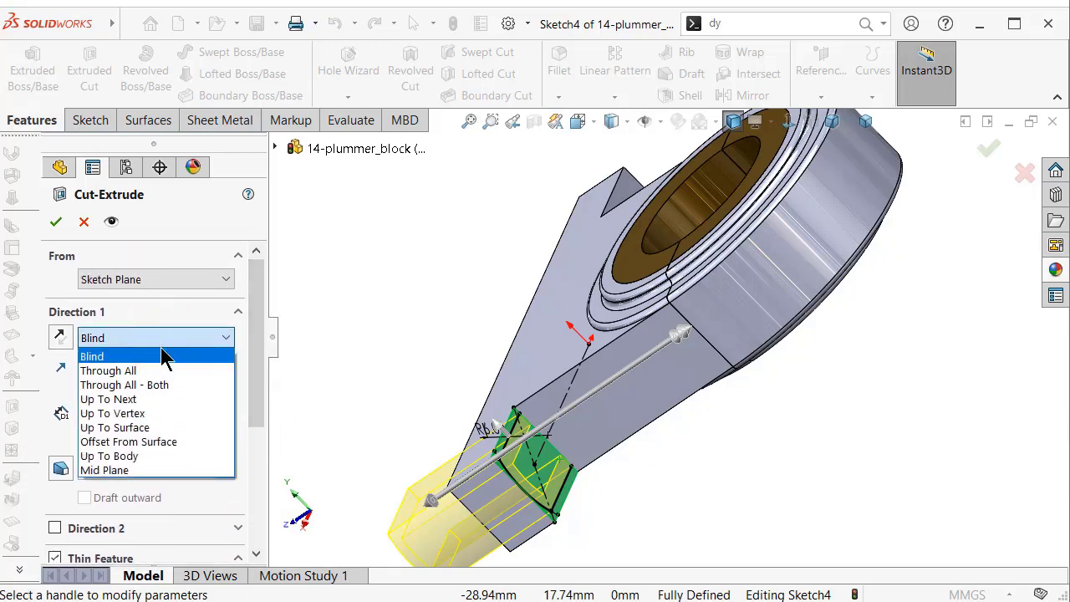
left_click(143, 401)
mouse_move(640, 508)
middle_mouse_down()
mouse_move(610, 459)
mouse_move(577, 502)
middle_mouse_up()
left_click_drag(253, 422, 262, 531)
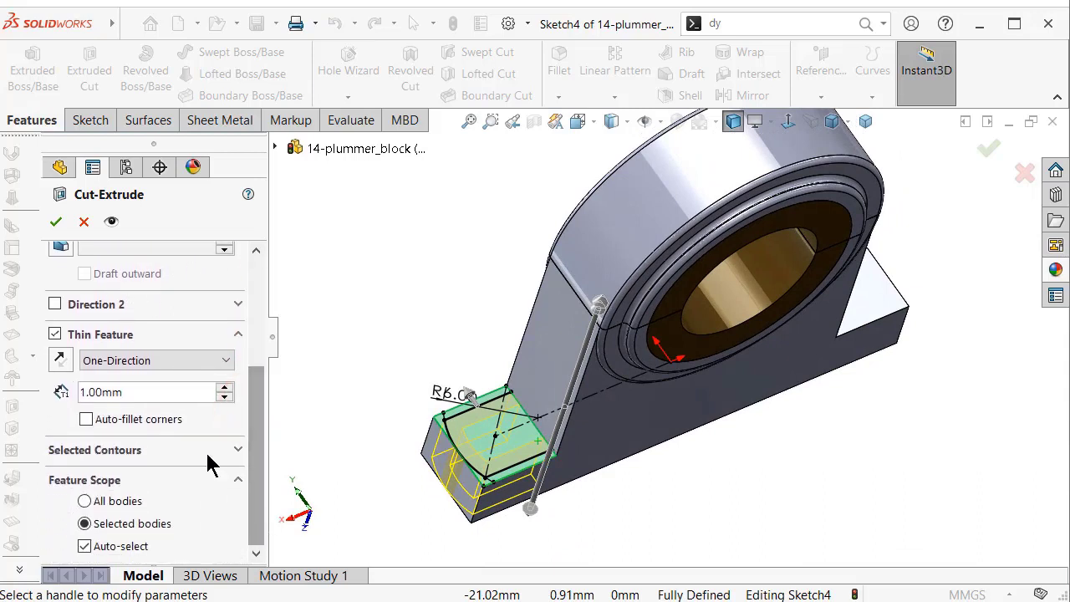
left_click(61, 360)
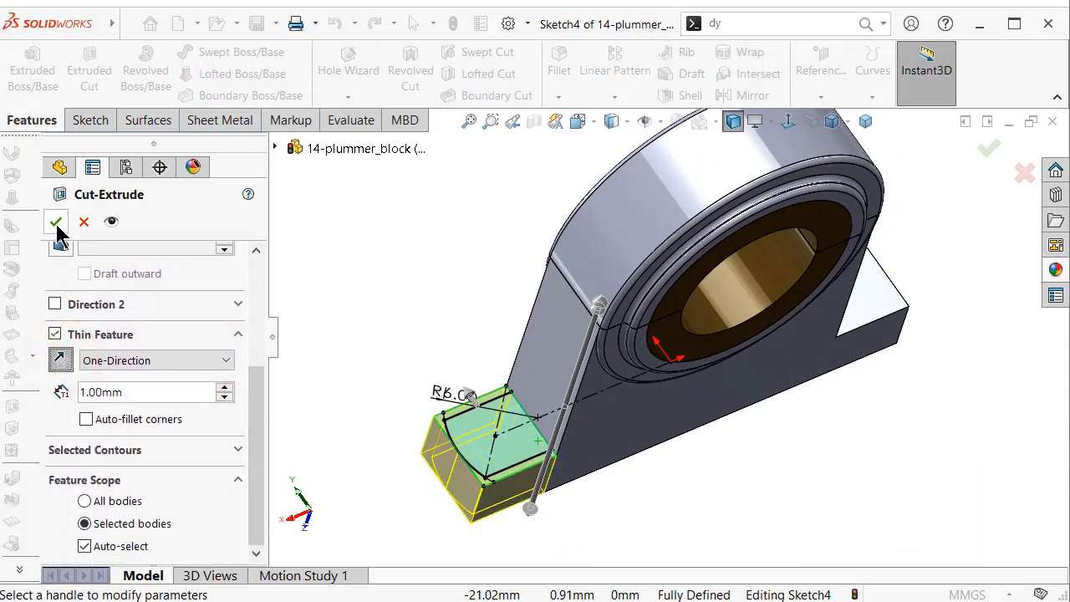
left_click(410, 512)
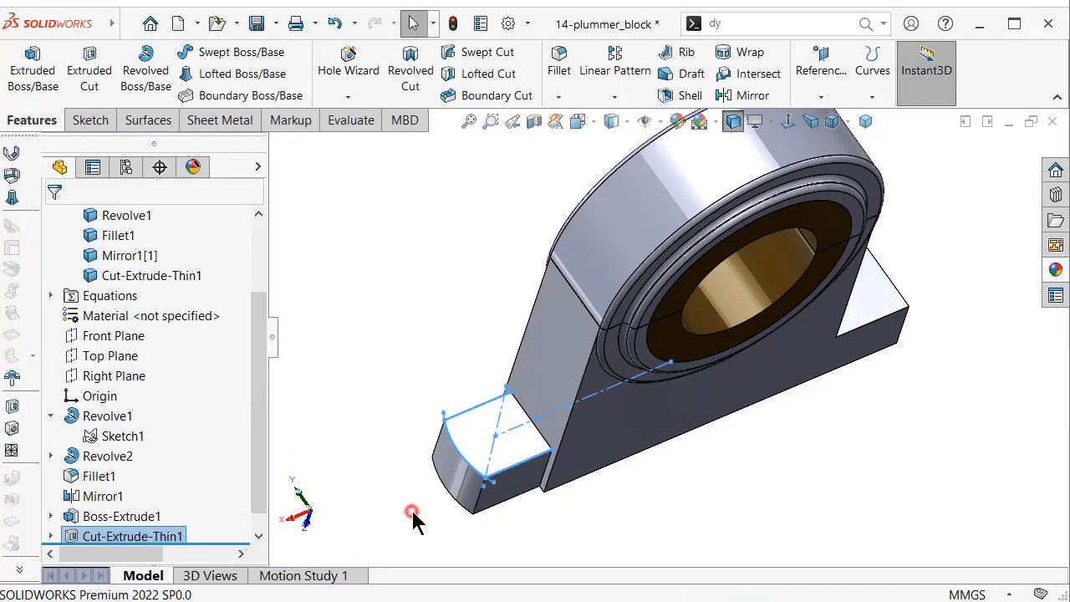
middle_click_drag(532, 535, 502, 501)
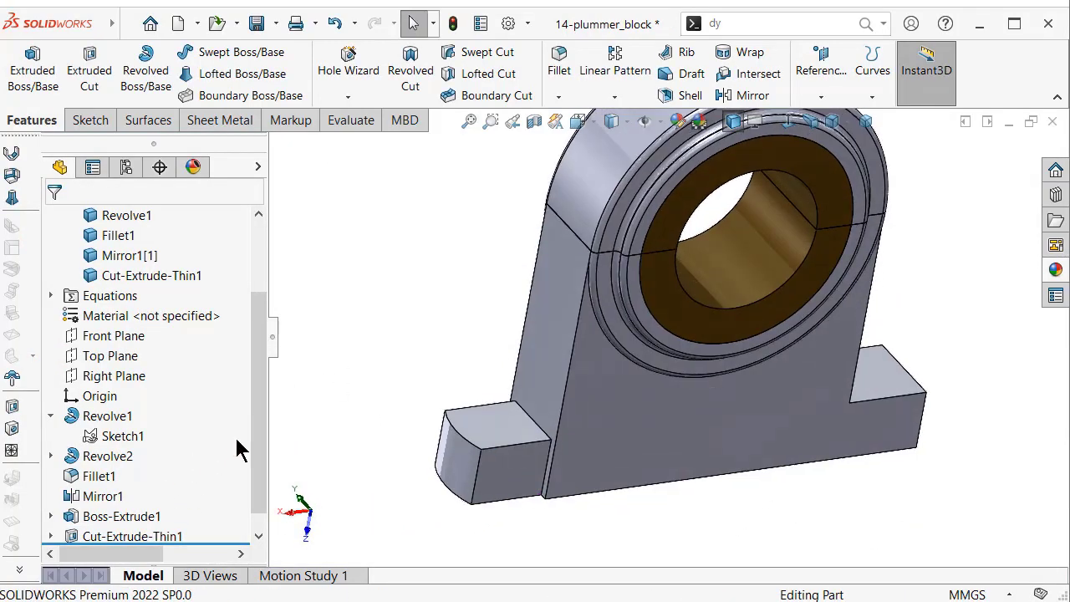
left_click_drag(260, 431, 261, 473)
left_click(50, 516)
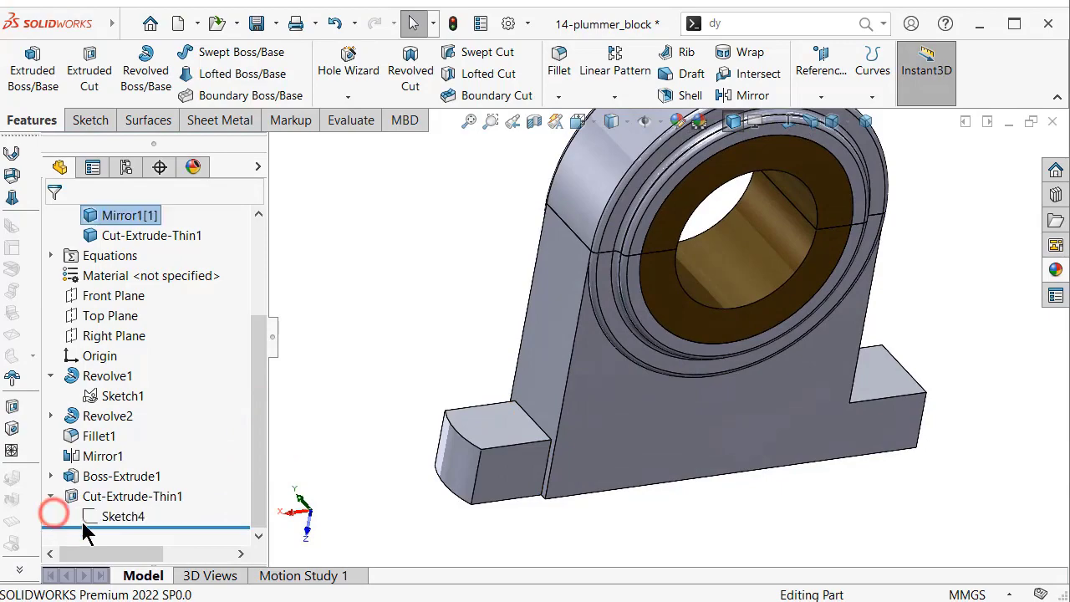
left_click(118, 513)
left_click(359, 284)
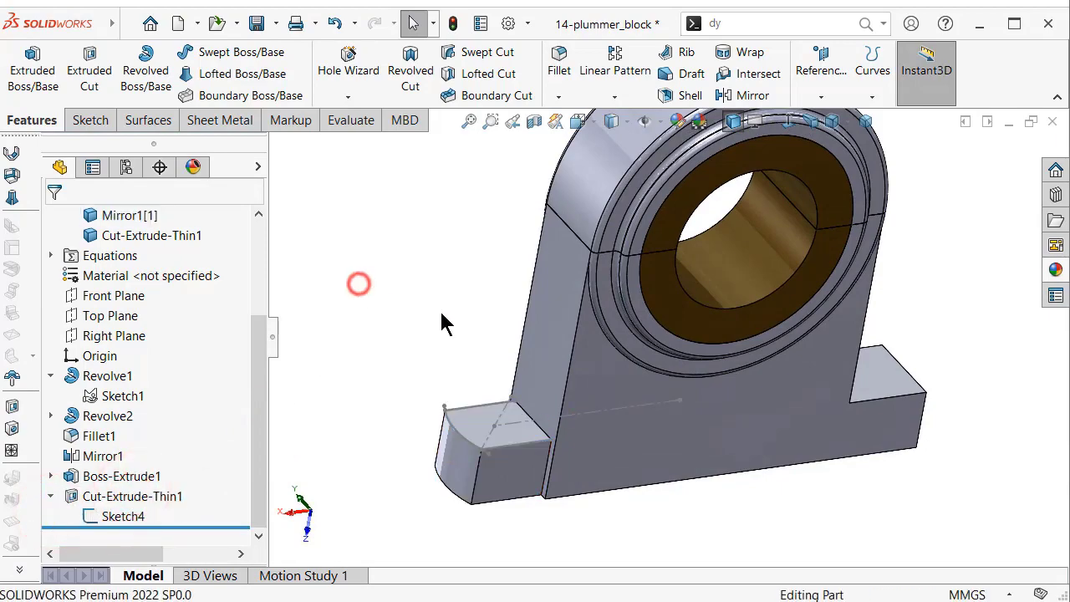
mouse_move(518, 341)
middle_mouse_down()
mouse_move(482, 387)
mouse_move(485, 366)
mouse_move(478, 369)
middle_mouse_up()
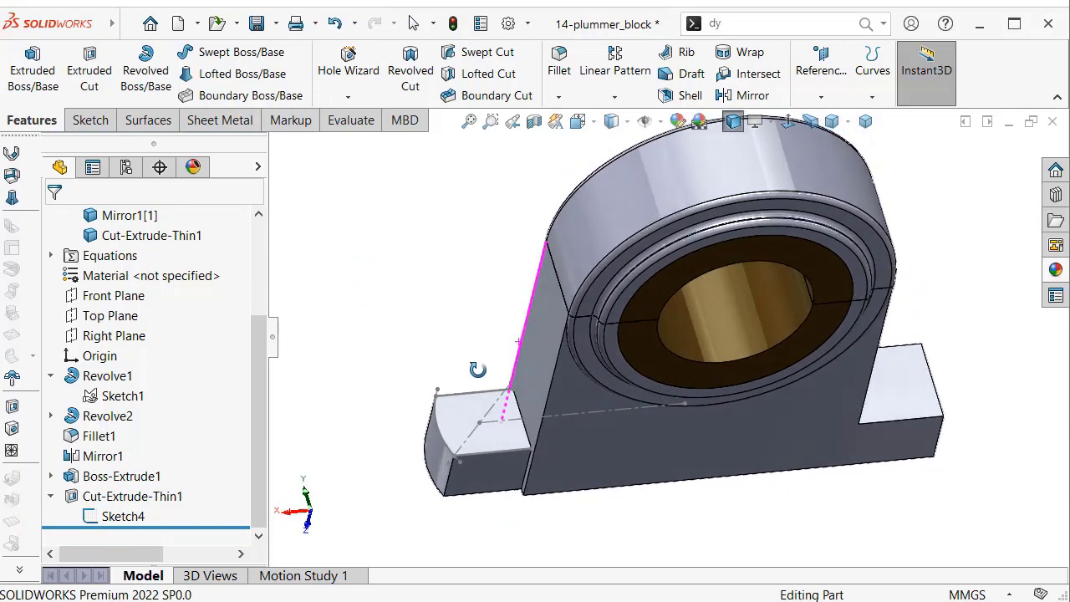
key("Escape")
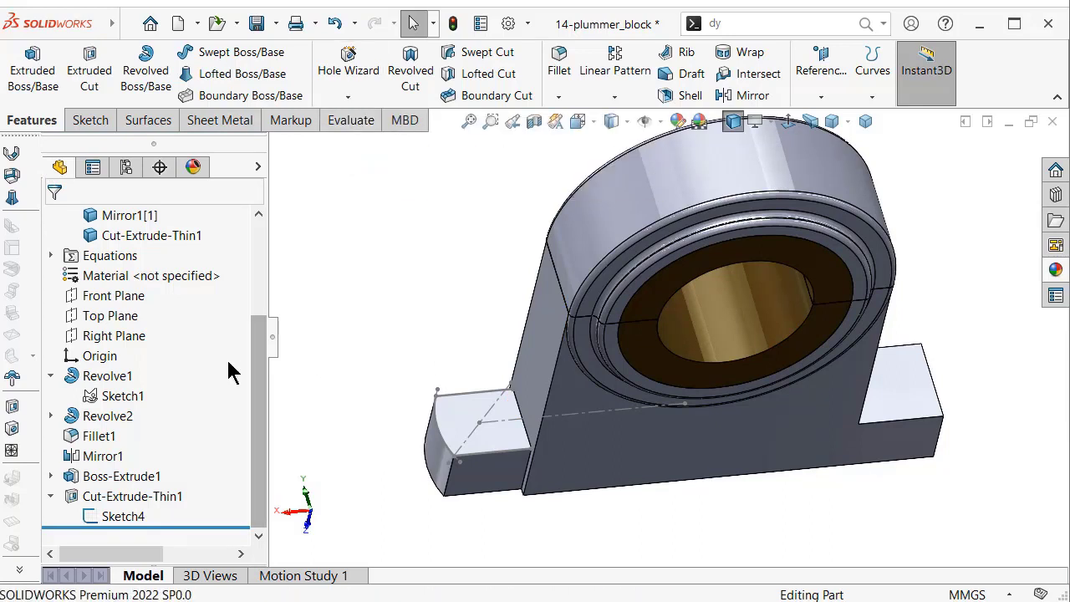
scroll(231, 374, "up", 3)
- Select the Fillet1 and Cut-Extrude-Thin1 bodies together under Solid Bodies
left_click(126, 316)
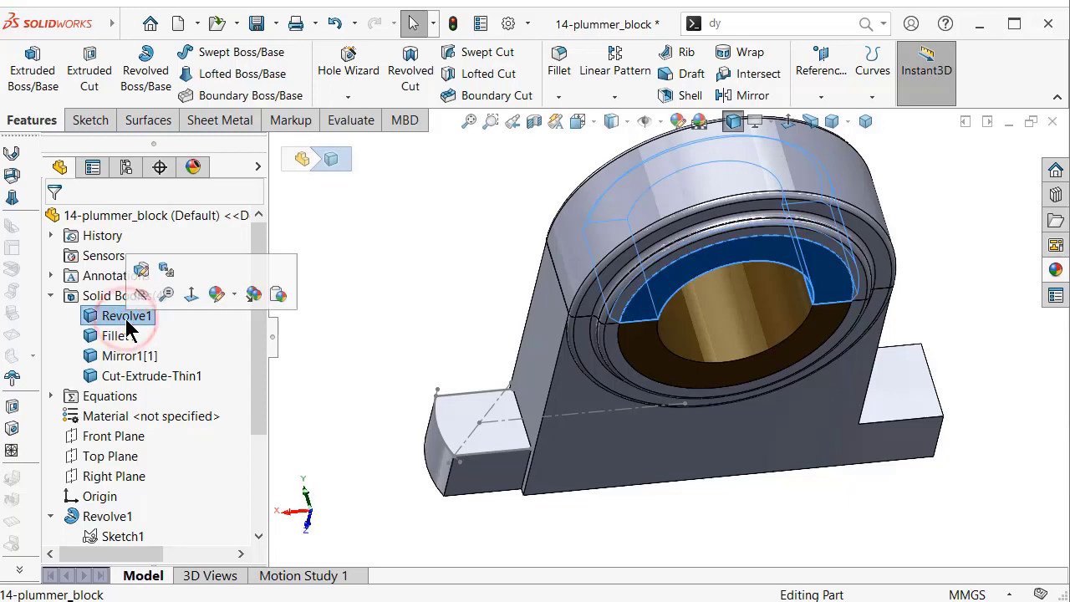
left_click(432, 265)
left_click(113, 335)
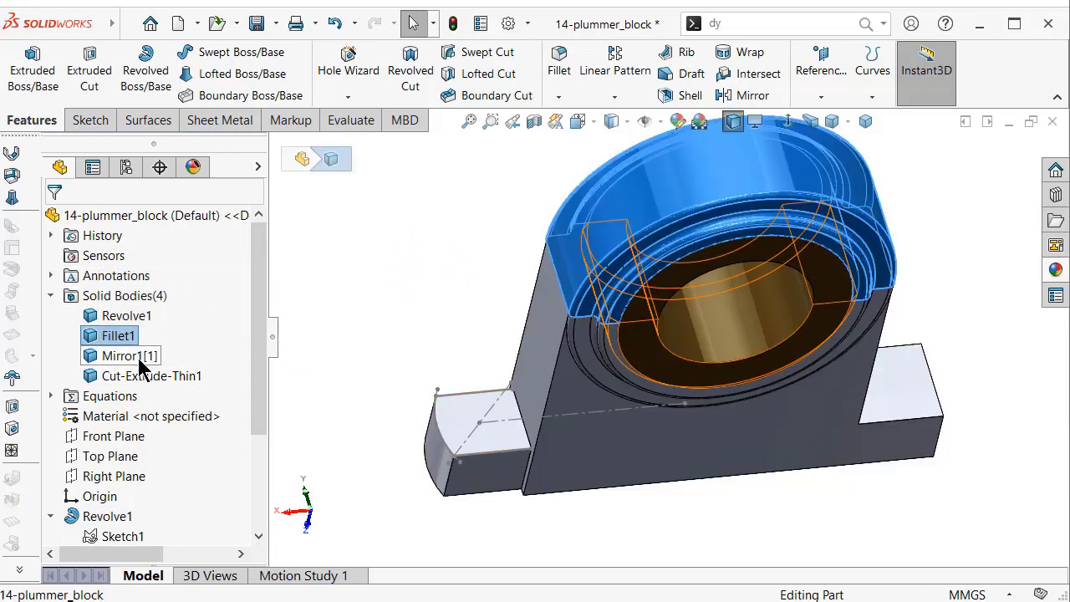
left_click(138, 358, "ctrl")
left_click(399, 283)
left_click(125, 317)
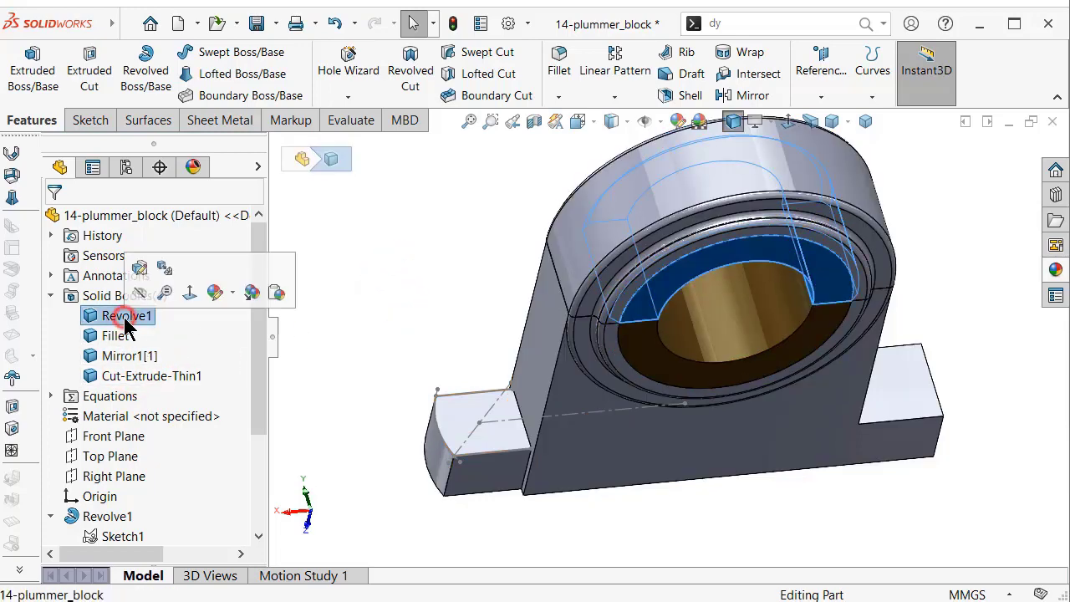
left_click(339, 326)
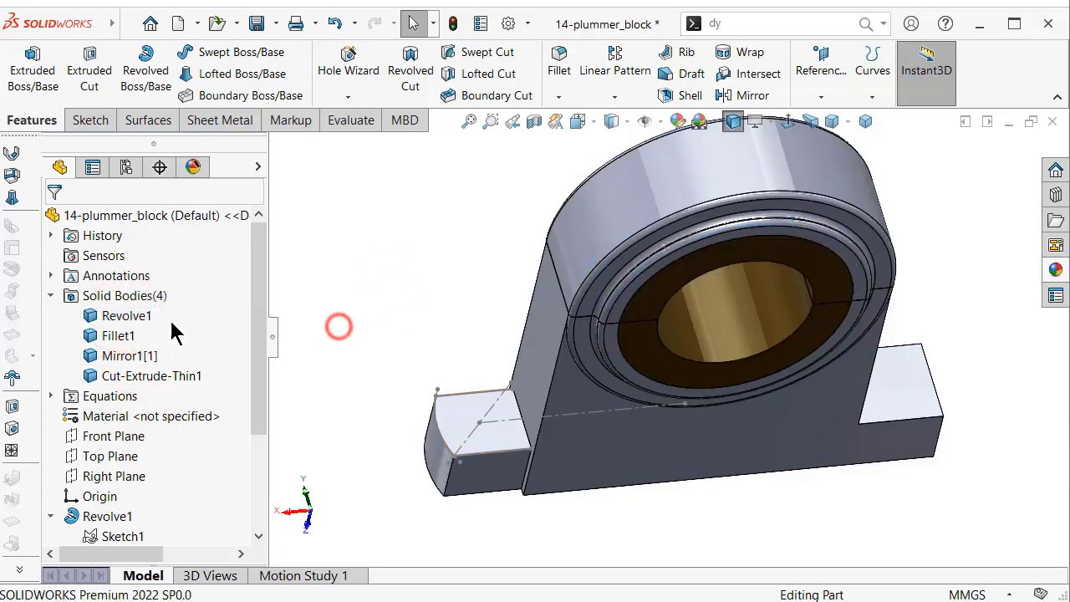
left_click(118, 336)
left_click(121, 358, "ctrl")
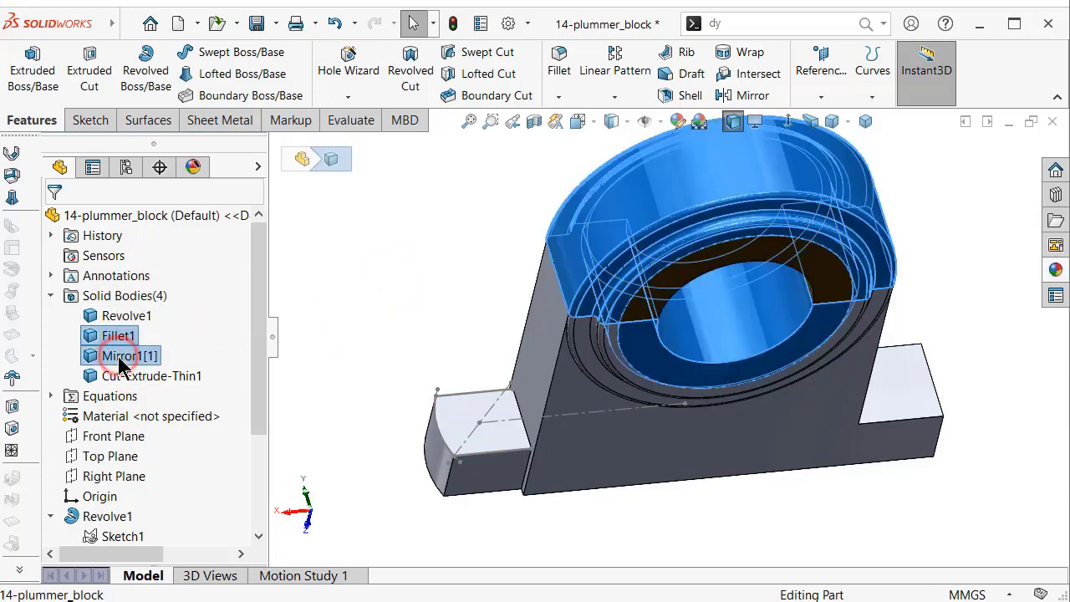
left_click(121, 358, "ctrl")
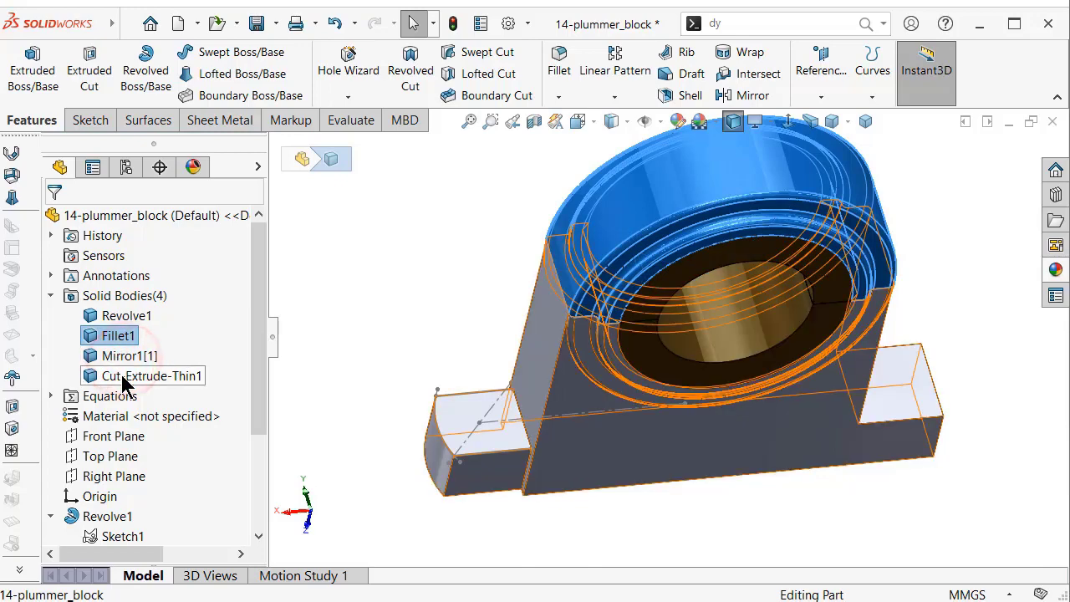
left_click(126, 378, "ctrl")
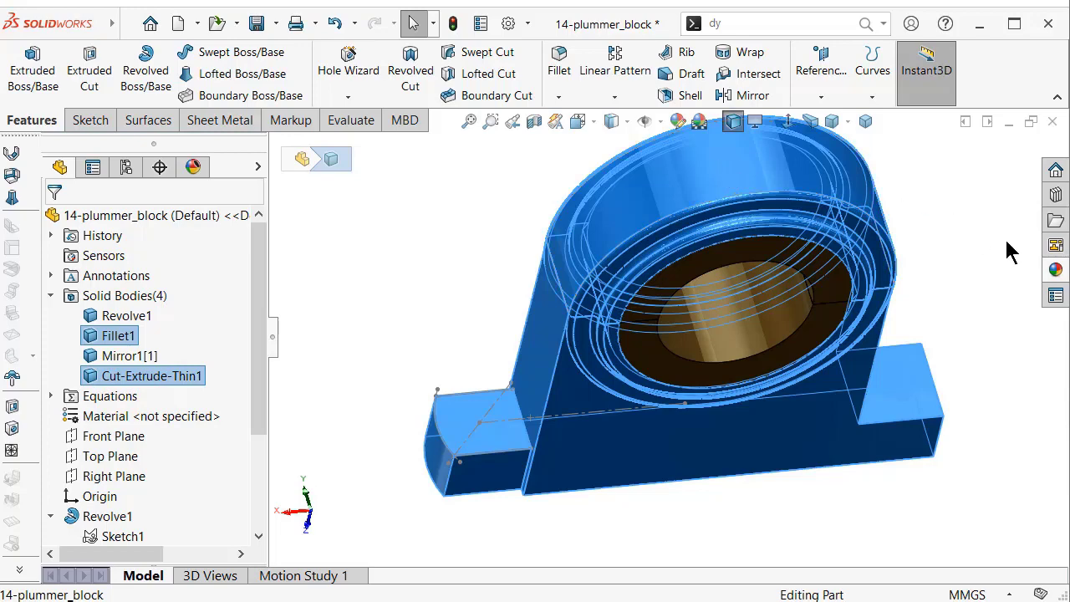
- Apply the burnished steel appearance from Metal > Steel to the selected bodies
left_click(1055, 272)
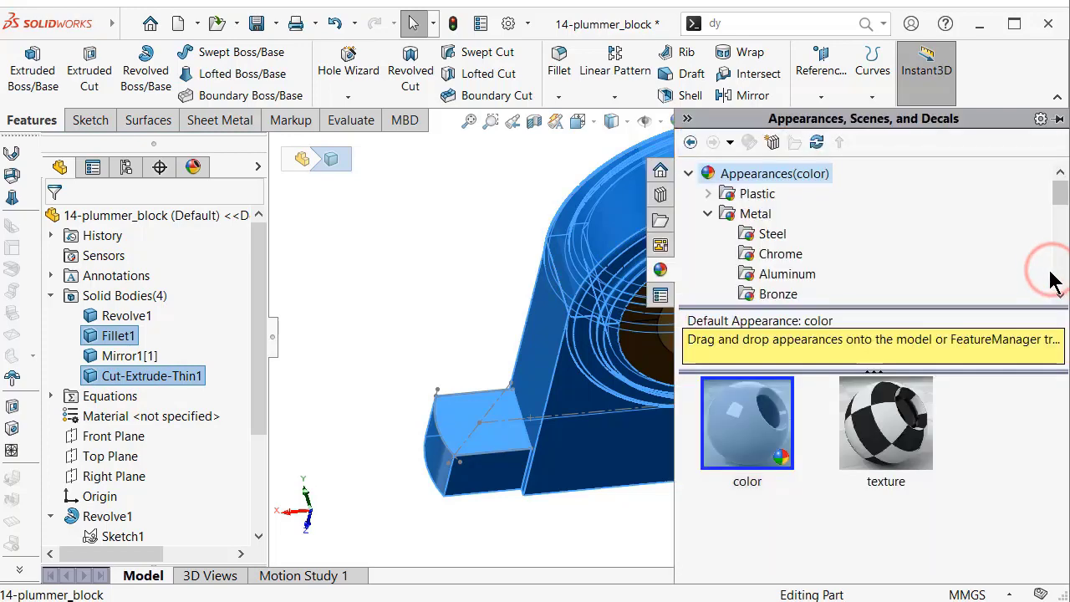
left_click(773, 237)
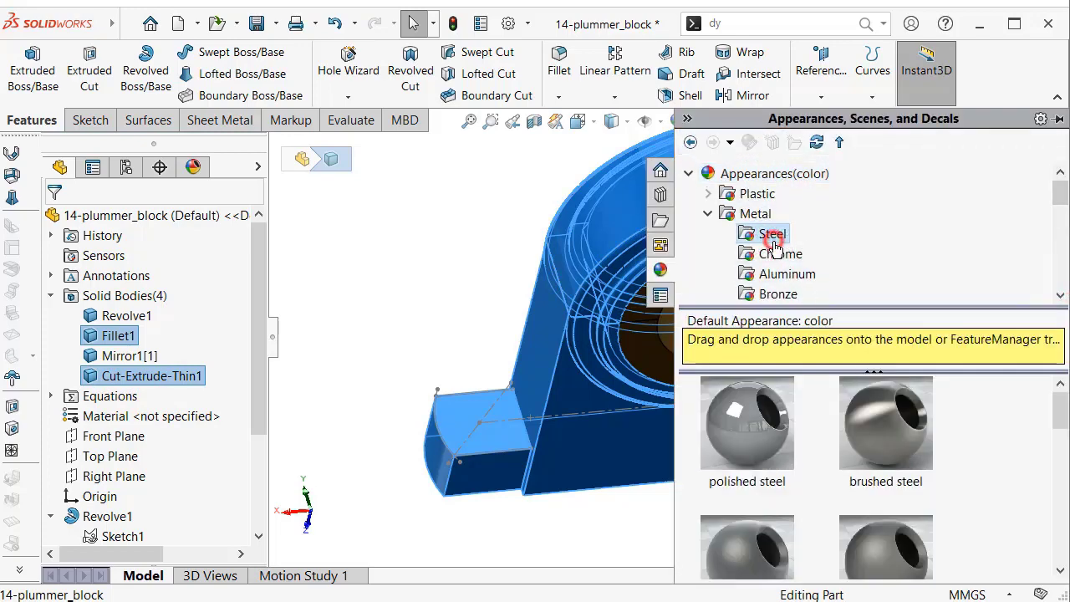
left_click_drag(1058, 418, 1064, 468)
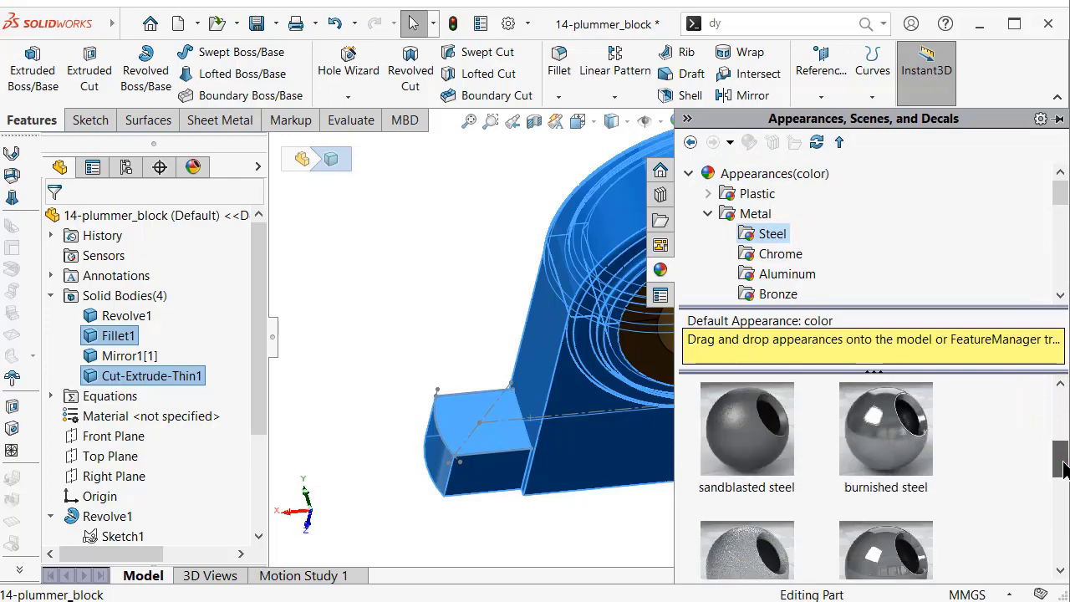
left_click_drag(907, 452, 510, 277)
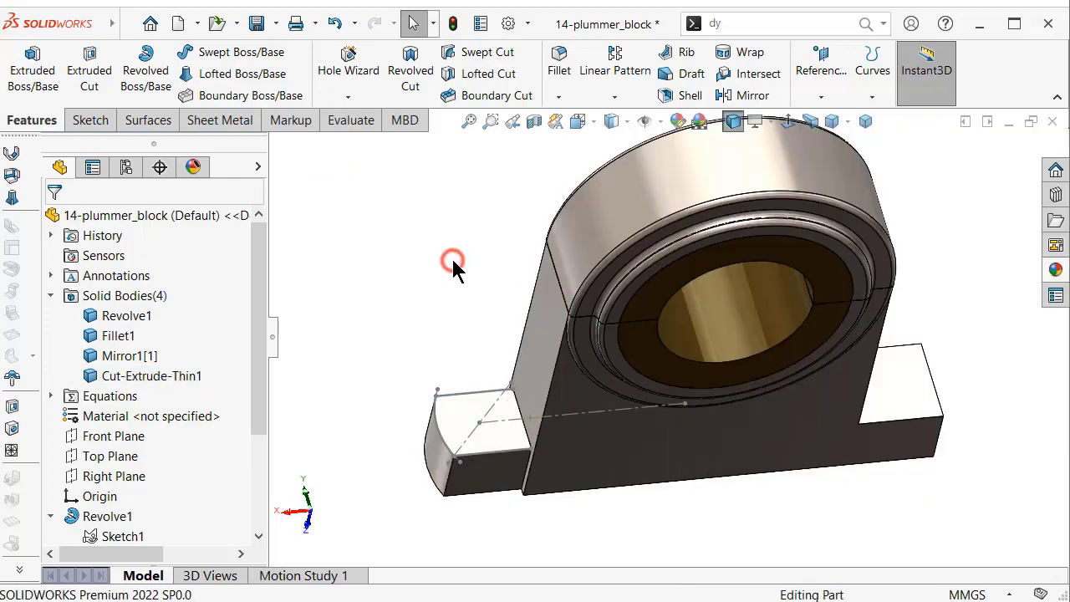
mouse_move(450, 284)
middle_mouse_down()
mouse_move(437, 334)
mouse_move(444, 222)
mouse_move(459, 262)
mouse_move(443, 226)
middle_mouse_up()
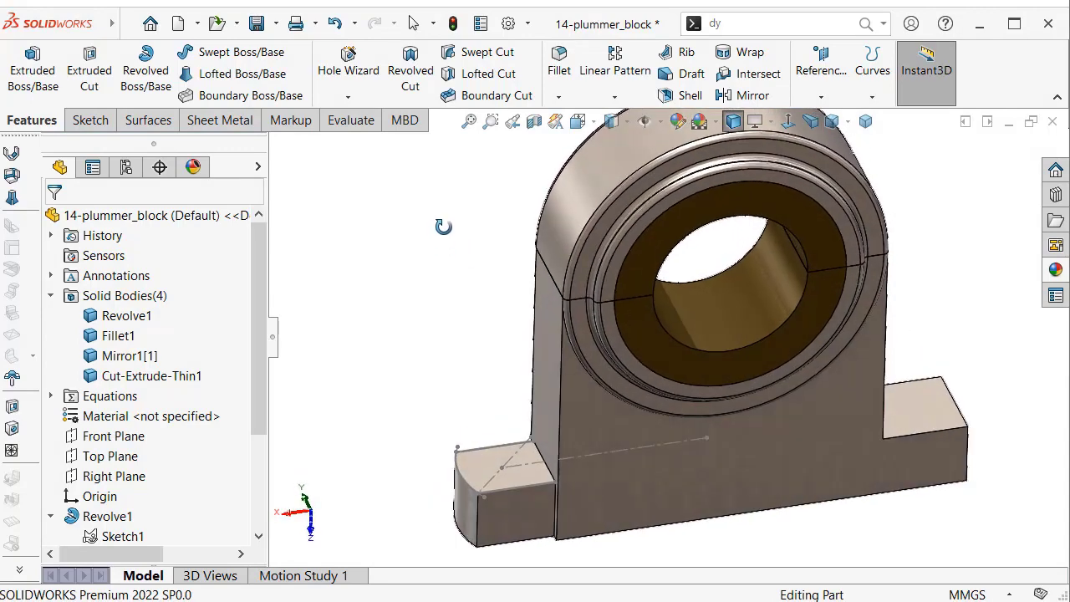
middle_click_drag(448, 303, 530, 499)
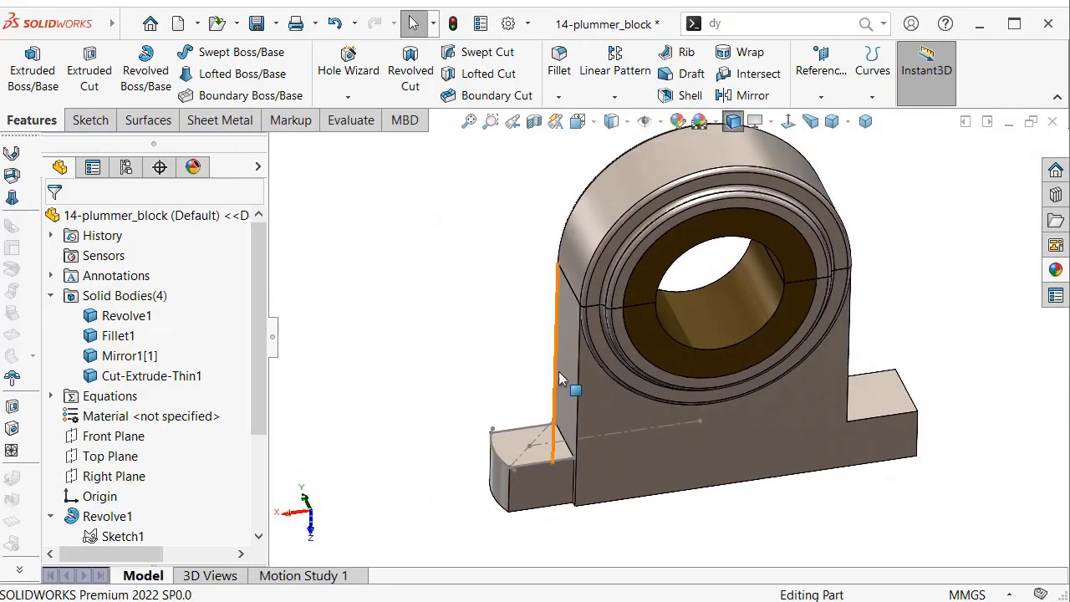
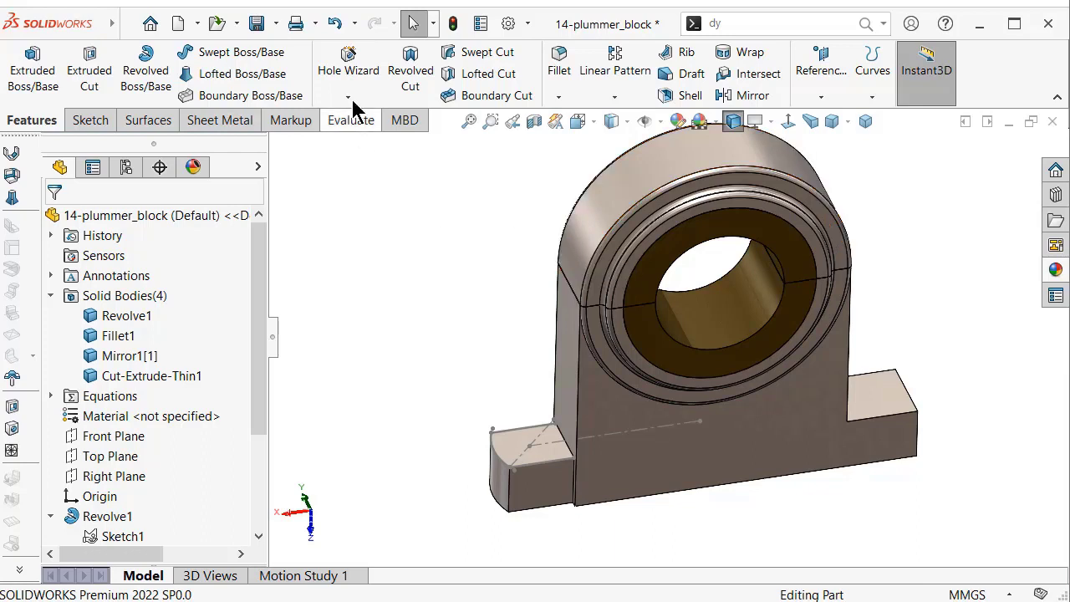
- Cut a Ø2.0 ISO drill-size hole at the construction-line intersection on the left foot
left_click(348, 60)
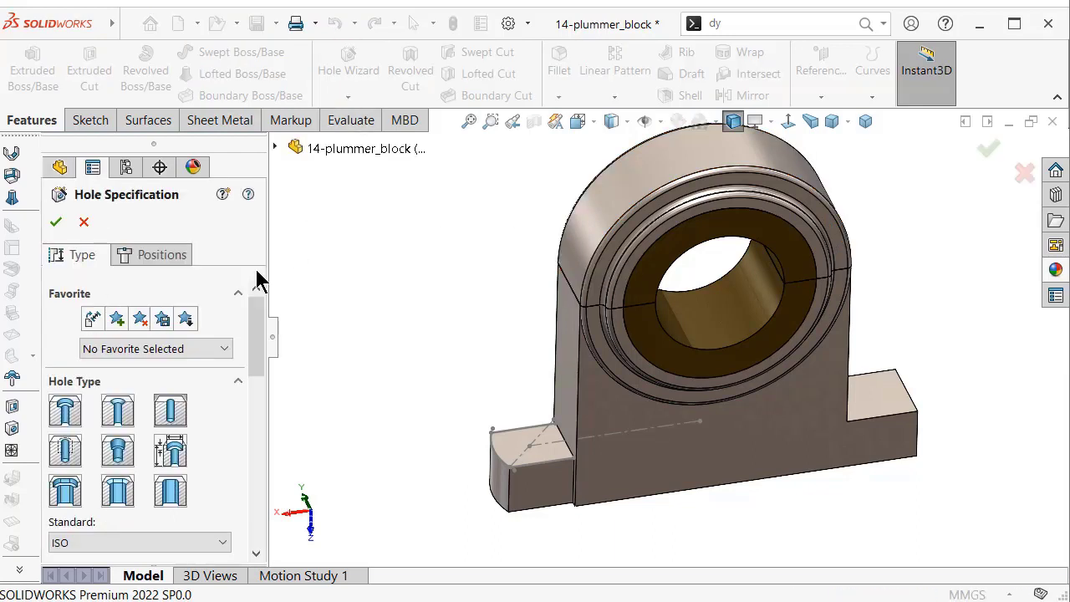
left_click_drag(256, 326, 255, 376)
left_click(172, 314)
left_click(154, 366)
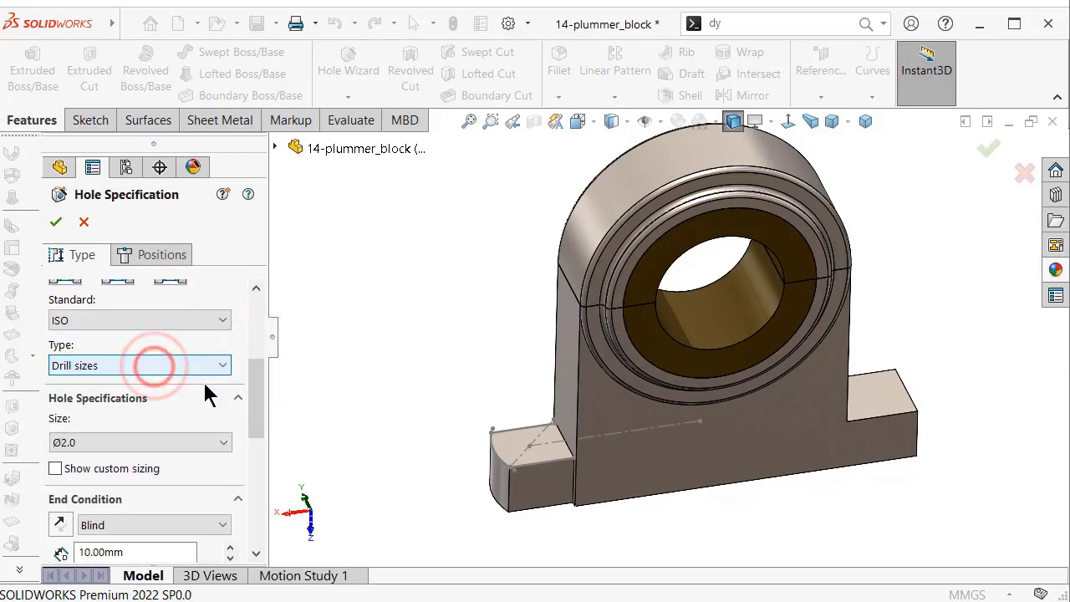
left_click(117, 442)
left_click(163, 255)
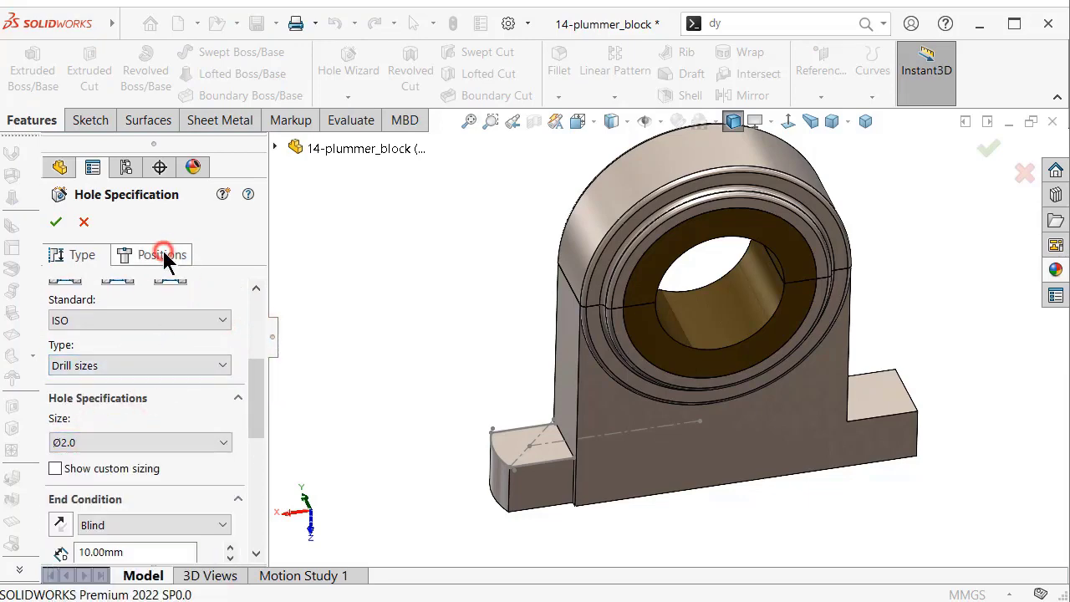
left_click(647, 386)
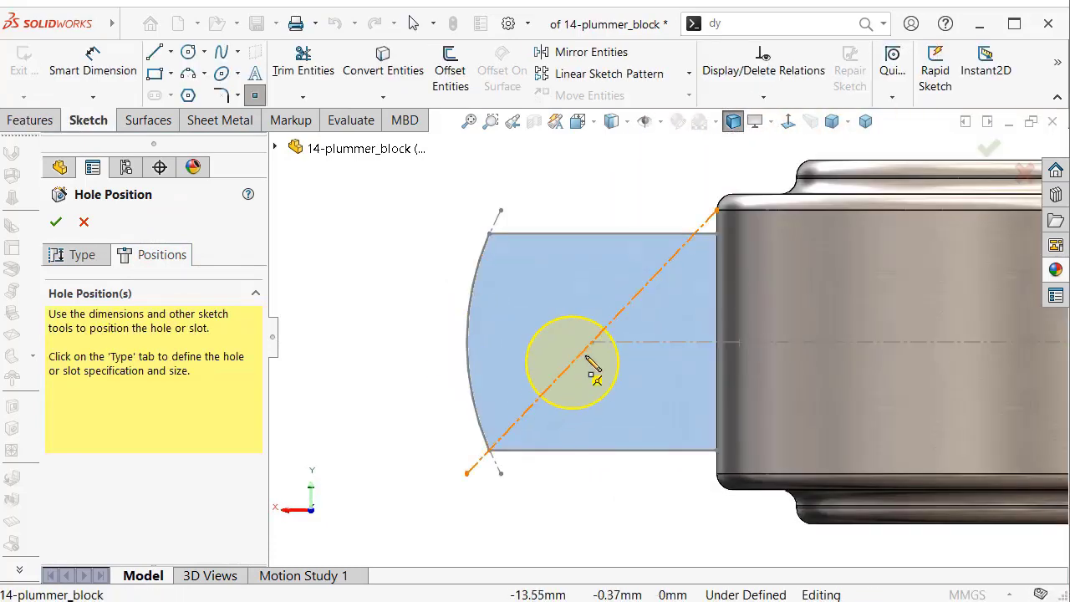
left_click(592, 342)
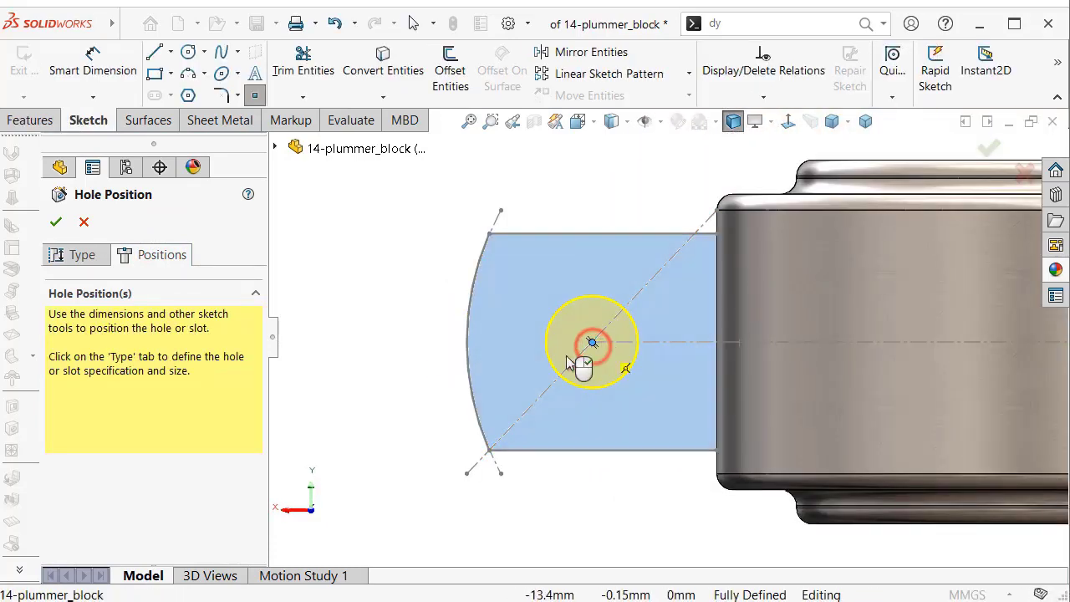
left_click(56, 223)
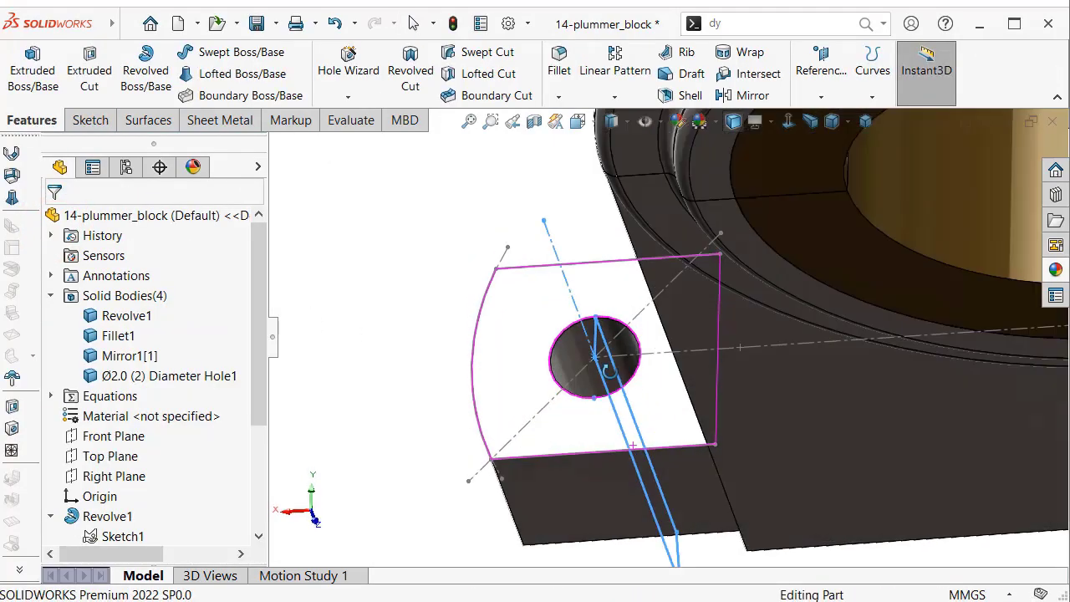
- Orbit and zoom to the drilled left foot and select its top face
mouse_move(609, 368)
middle_mouse_down()
mouse_move(705, 320)
mouse_move(698, 224)
middle_mouse_up()
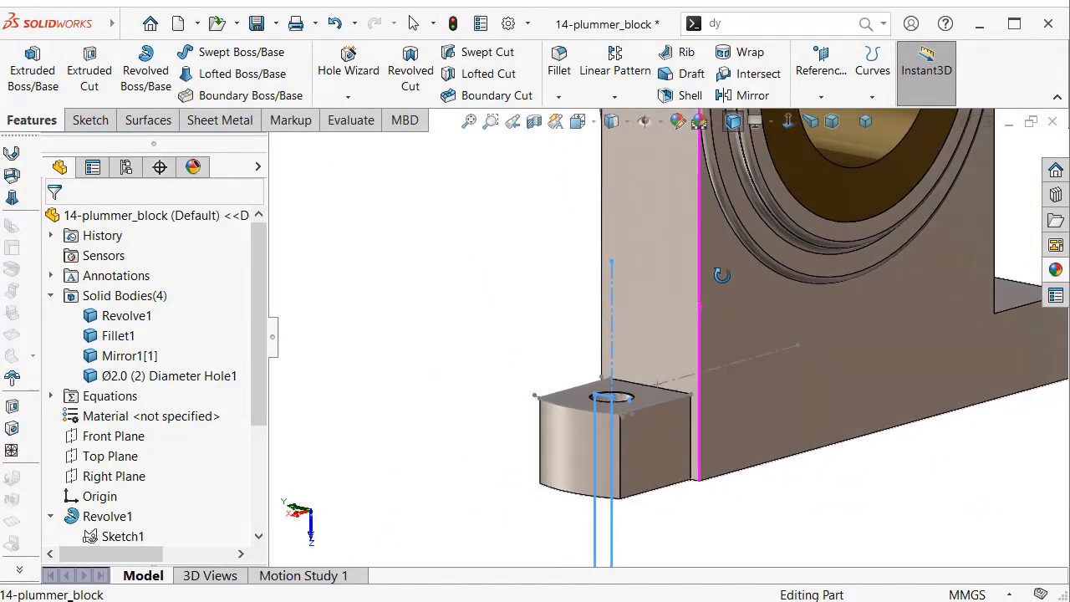
scroll(644, 489, "down", 2)
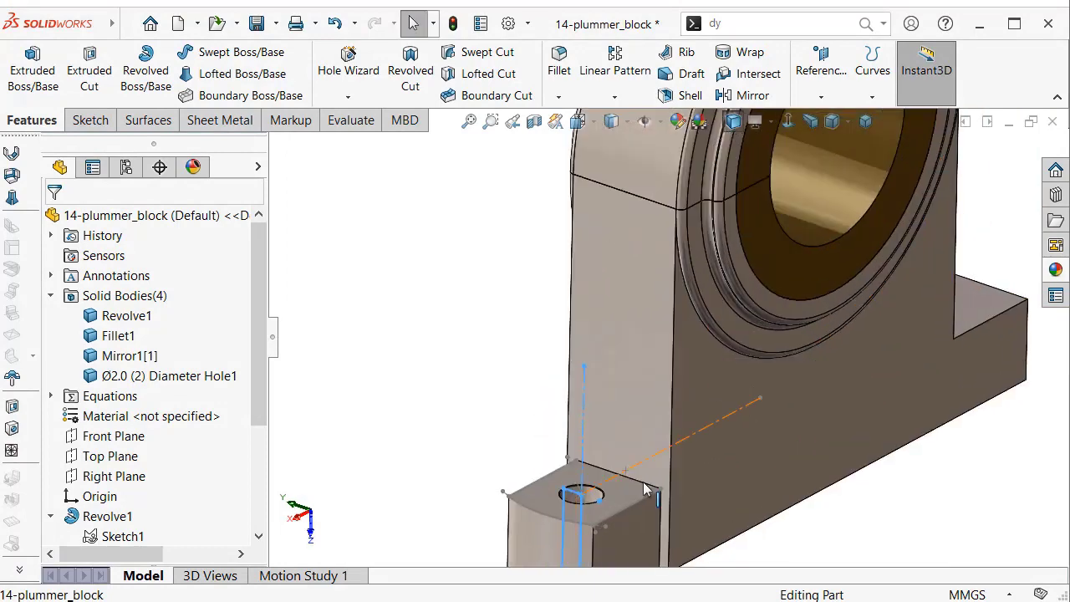
scroll(644, 489, "up", 2)
left_click(485, 389)
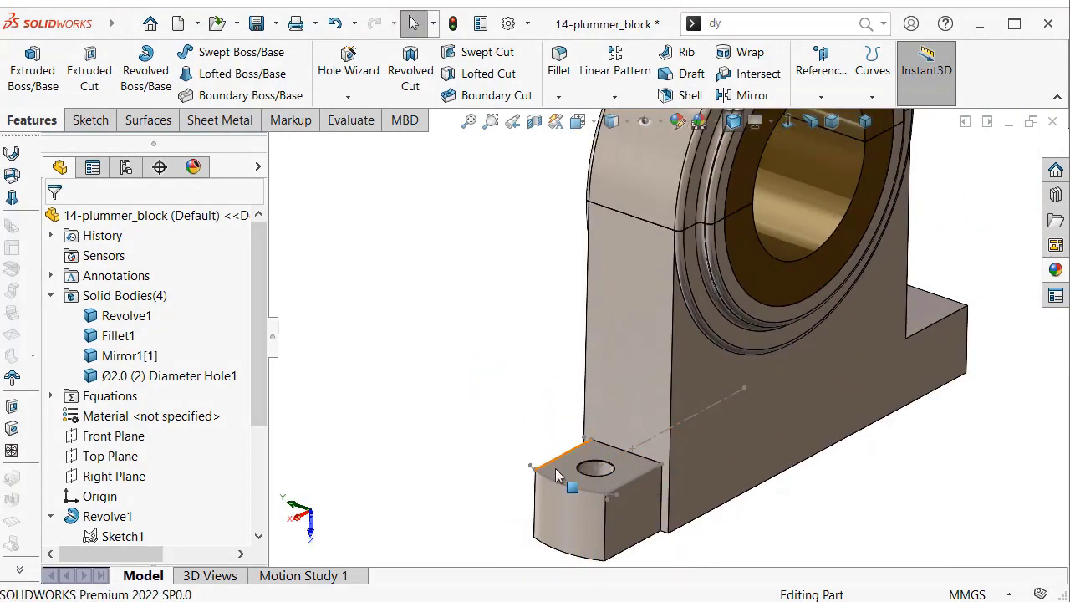
scroll(585, 492, "down", 2)
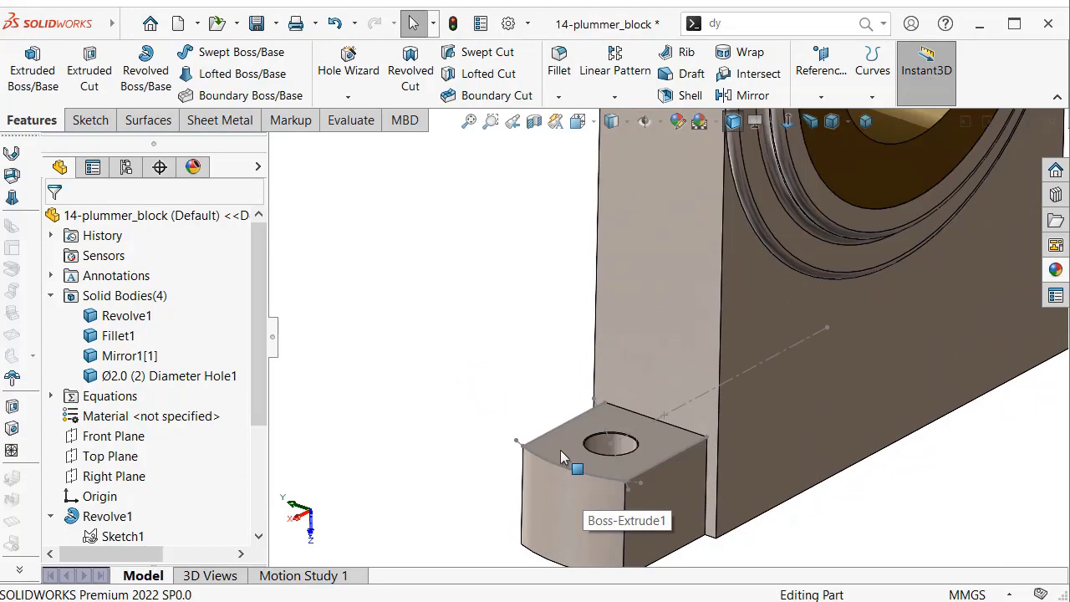
left_click(562, 452)
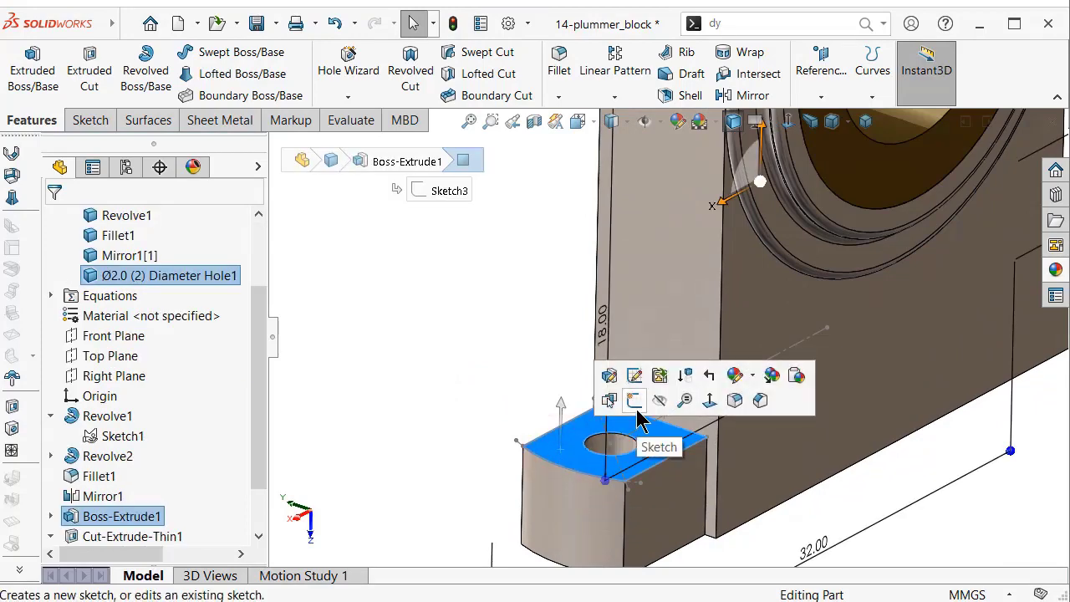
- Convert the foot's top-face outline and hole edge into a new sketch, shown in isometric view
left_click(635, 401)
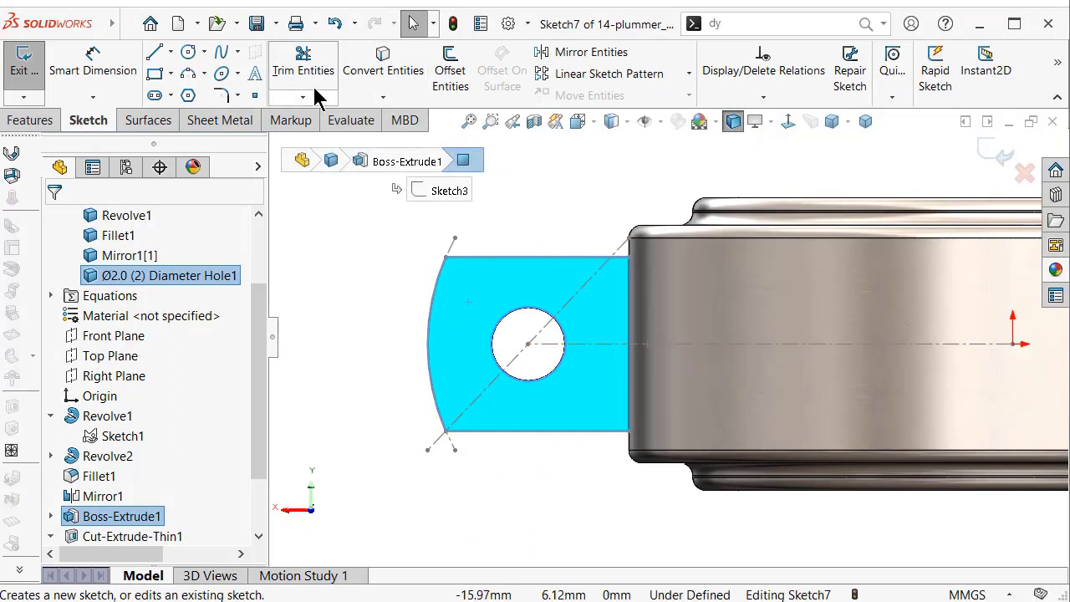
left_click(381, 60)
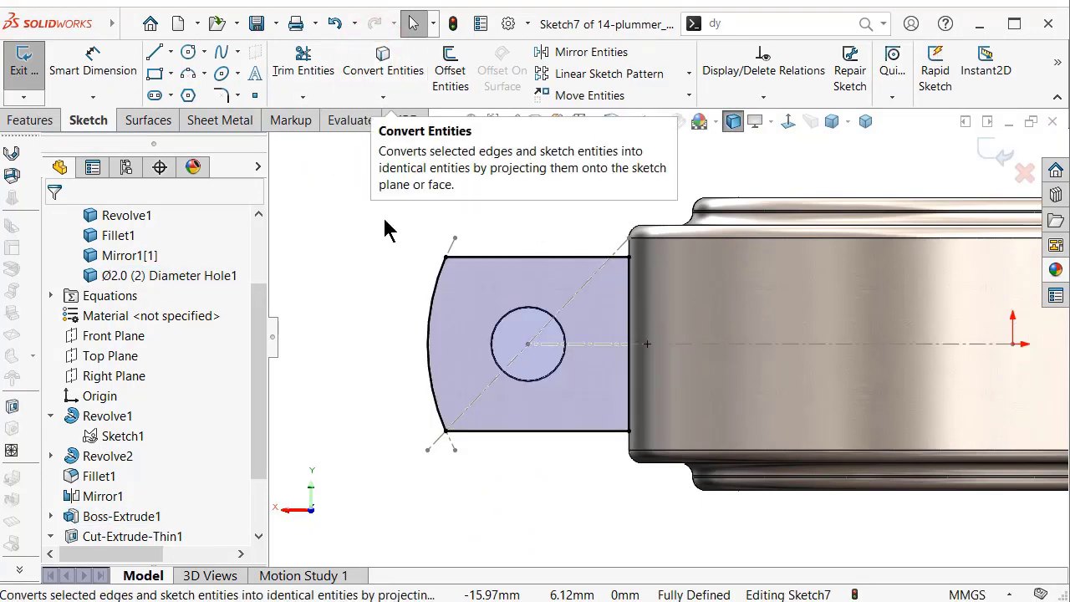
left_click(515, 309)
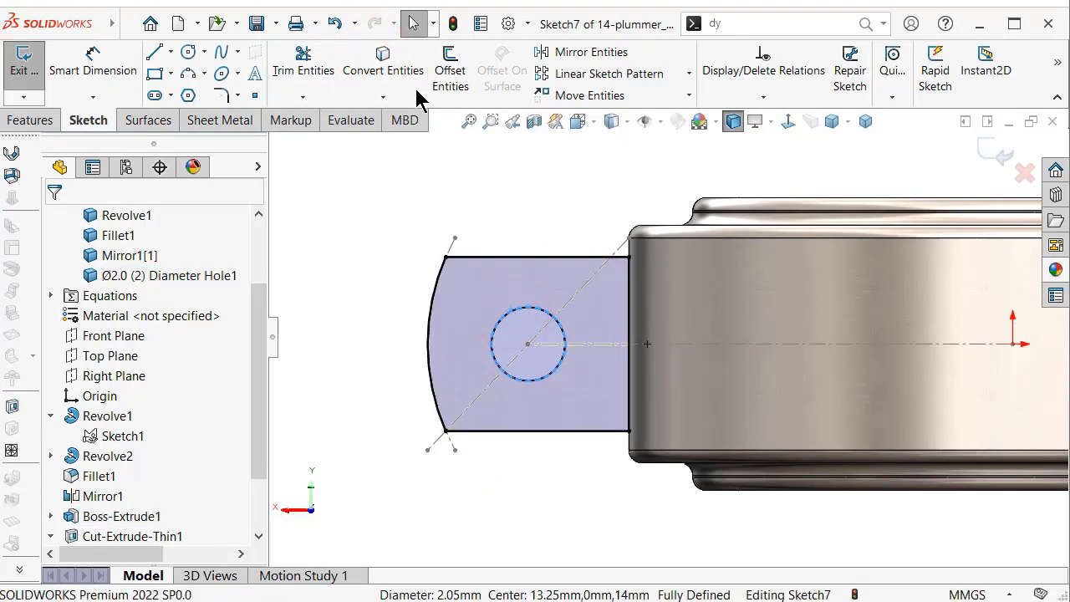
left_click(385, 69)
scroll(664, 447, "up", 2)
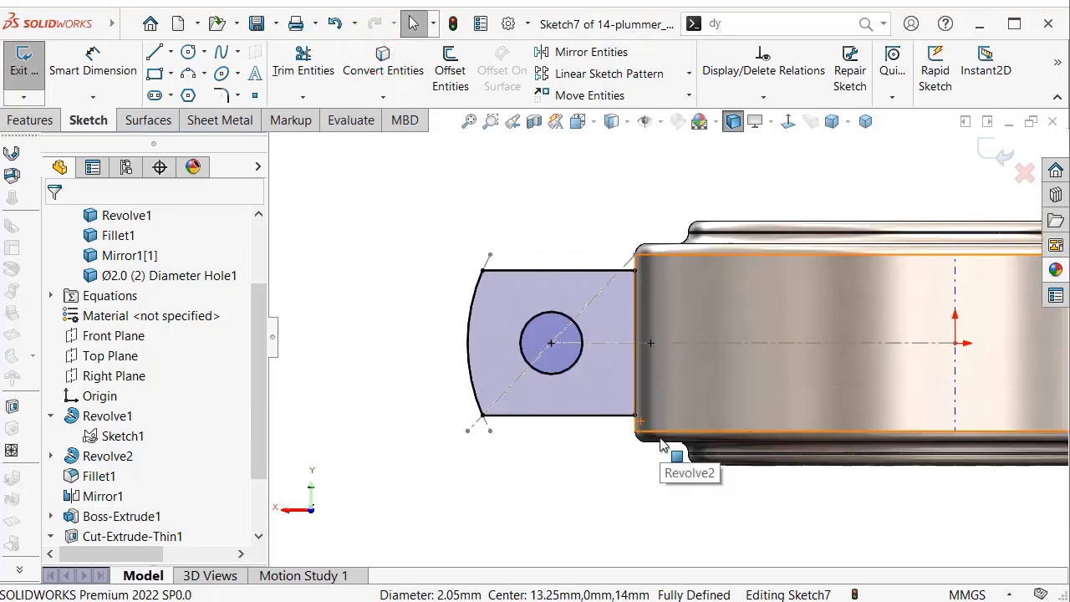
left_click(863, 123)
scroll(744, 397, "up", 4)
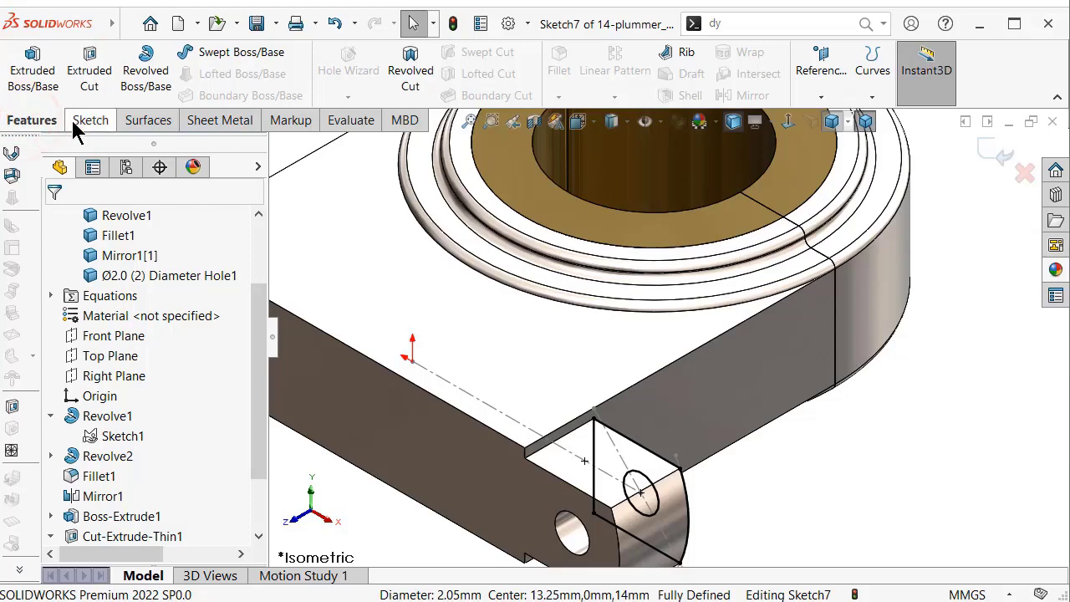
- Extrude the foot sketch Up To Vertex at the housing vertex as Boss-Extrude2
left_click(43, 65)
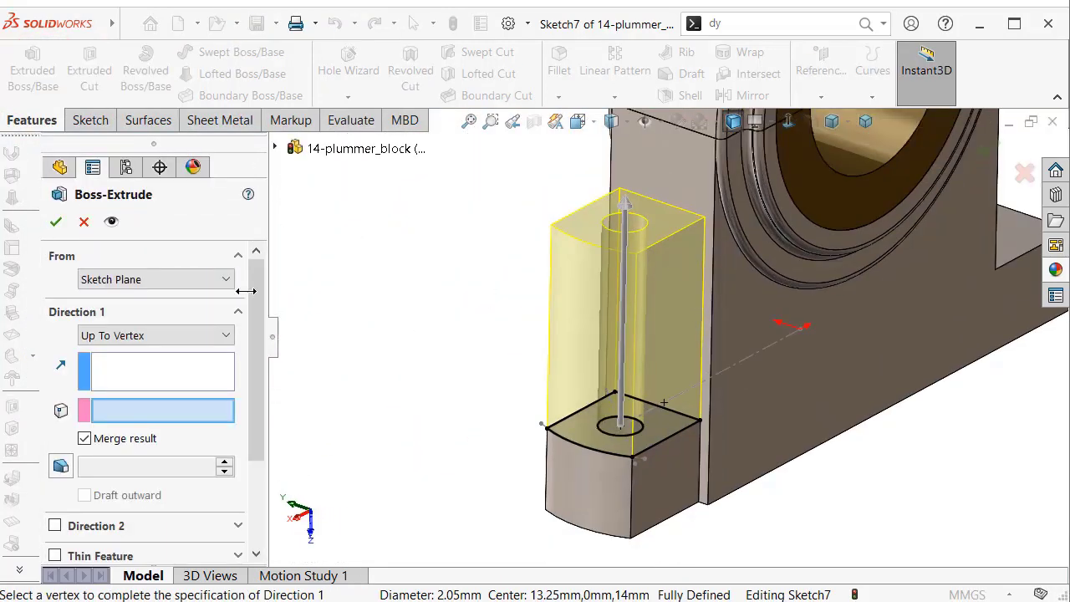
left_click(188, 339)
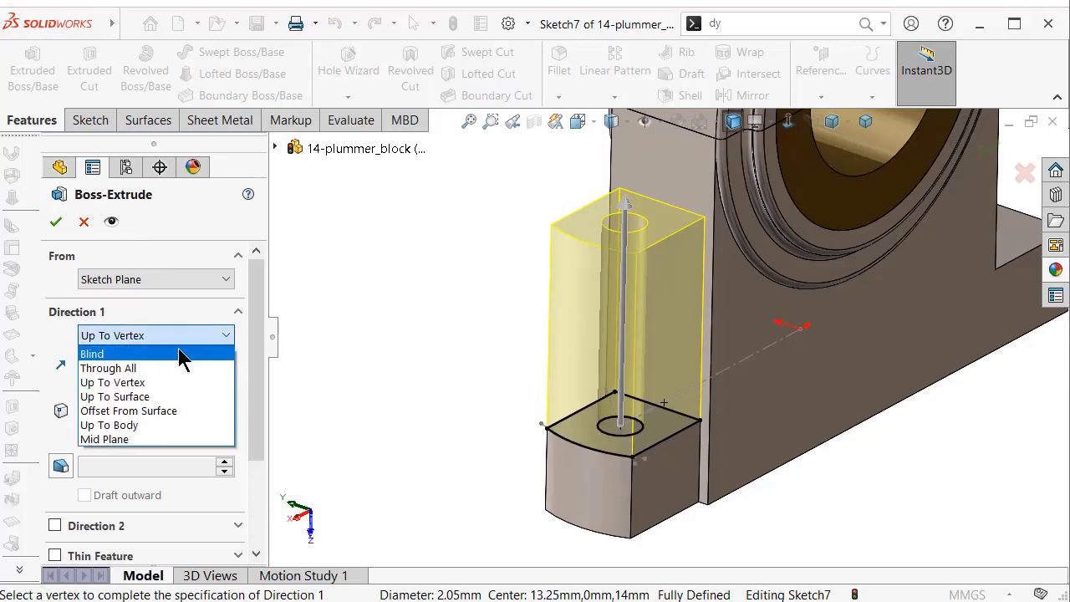
left_click(160, 382)
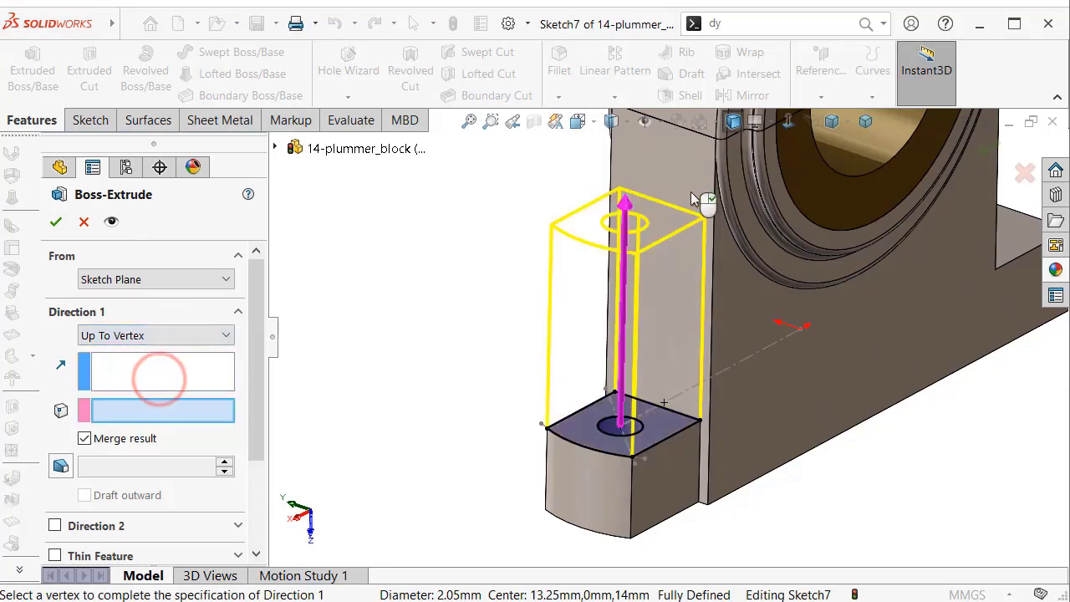
scroll(702, 176, "down", 3)
left_click(725, 144)
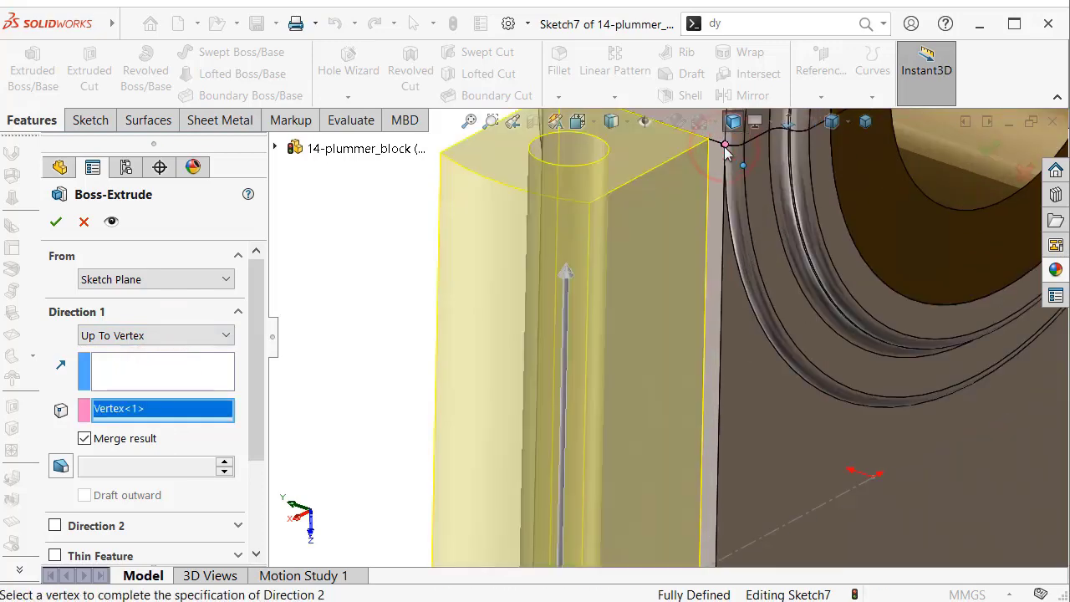
key("ctrl+shift+z")
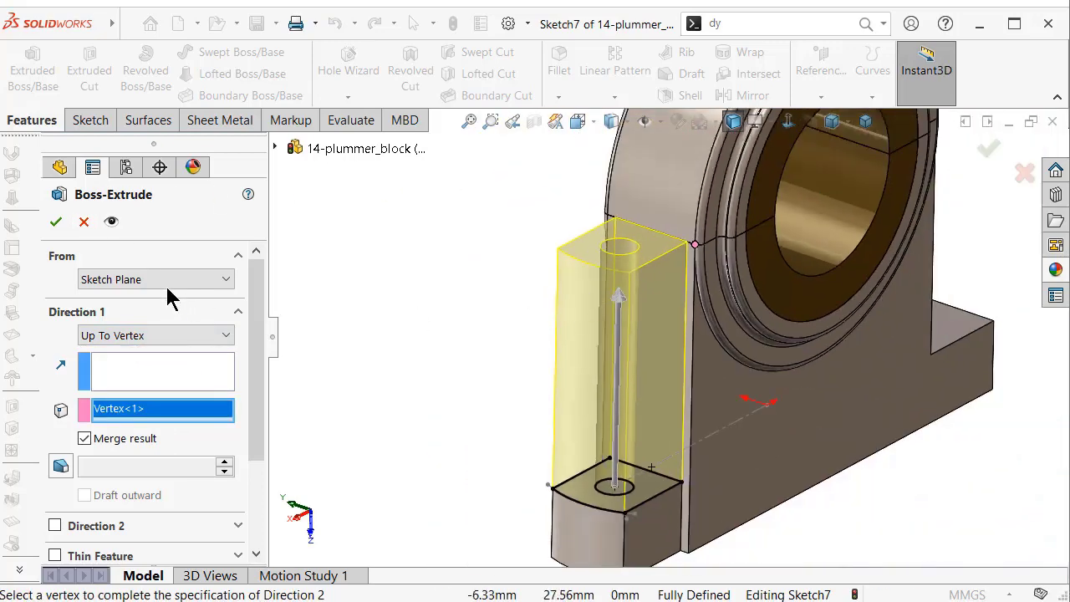
left_click(51, 224)
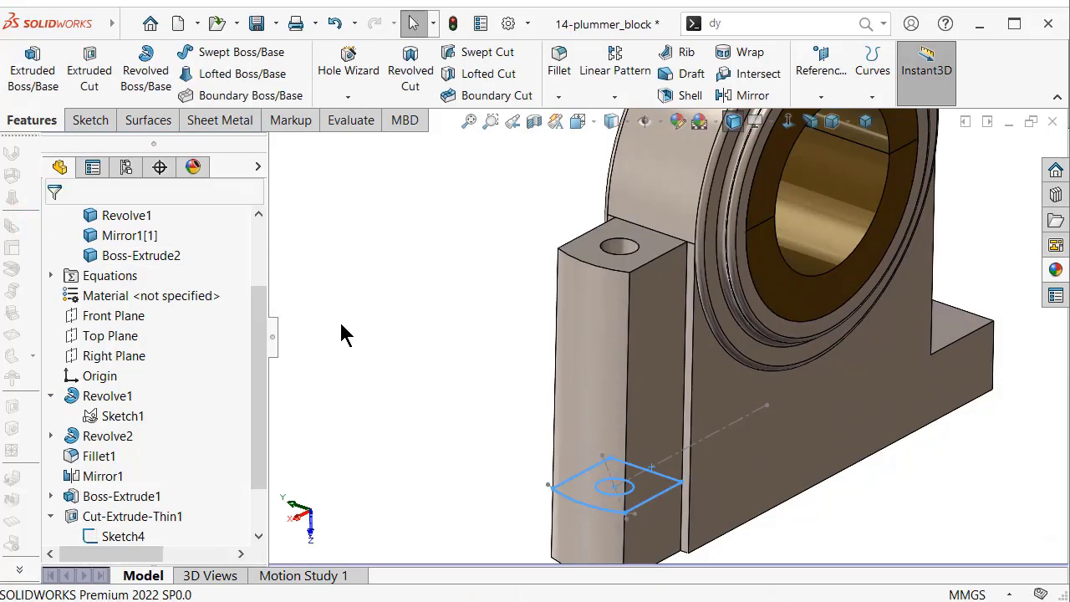
- Orbit to view the new pillar and reopen Boss-Extrude2 for editing from the tree
left_click(388, 312)
middle_click_drag(727, 297, 691, 283)
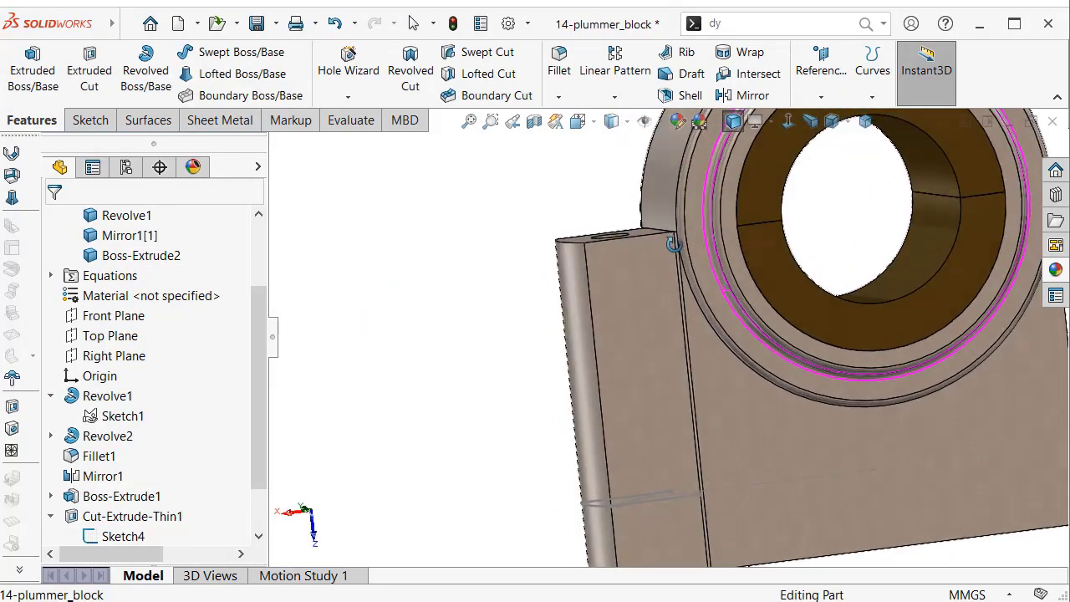
scroll(186, 272, "up", 1)
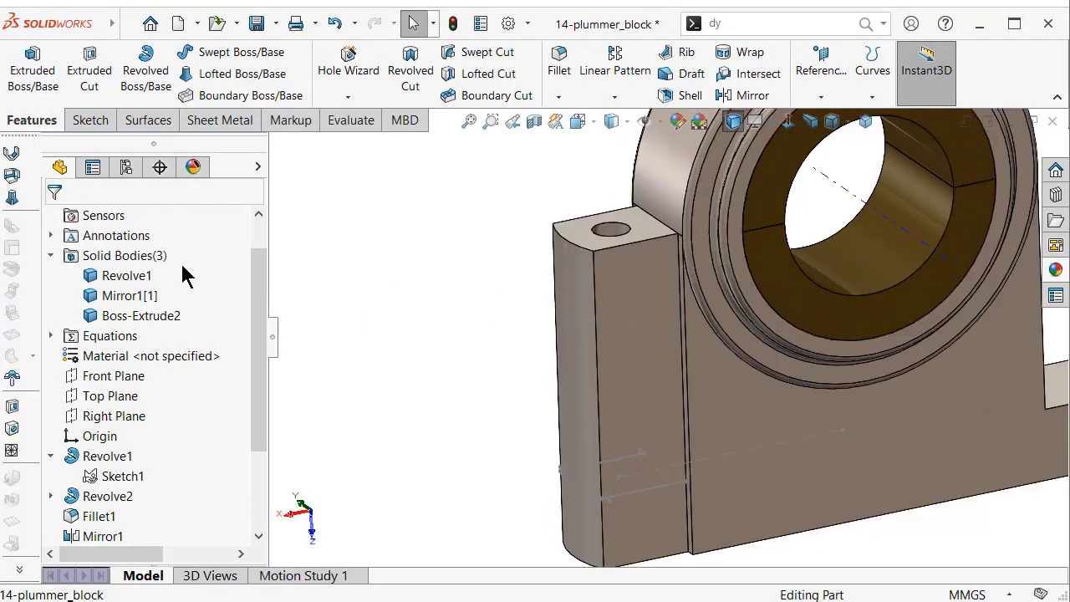
scroll(185, 277, "down", 1)
scroll(153, 490, "down", 1)
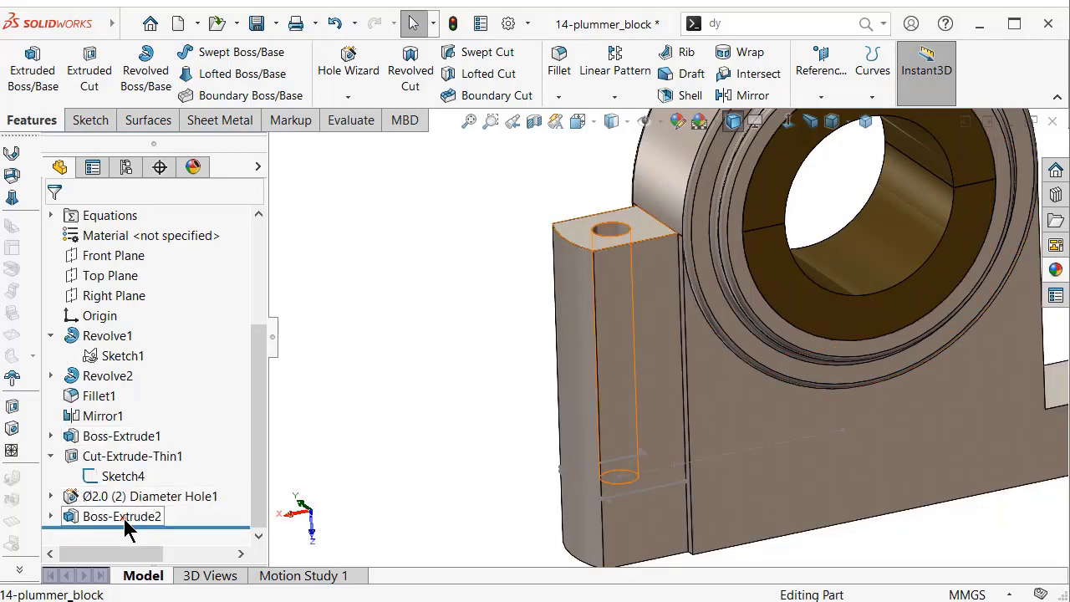
left_click(124, 520)
left_click(141, 470)
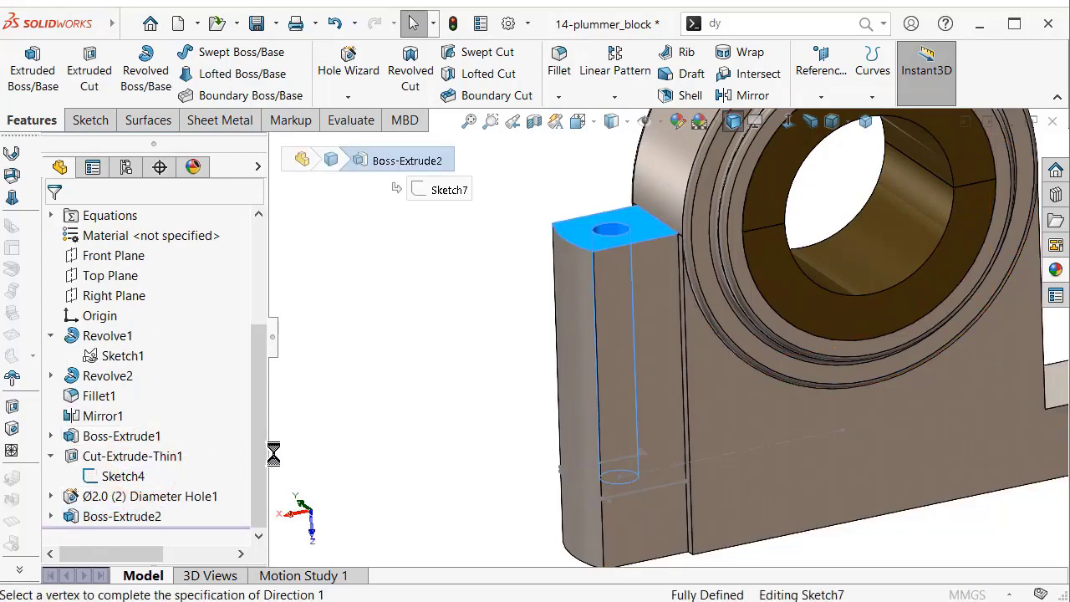
- Delete Fillet1 from Boss-Extrude2's feature scope and accept the edited extrude
scroll(257, 393, "down", 3)
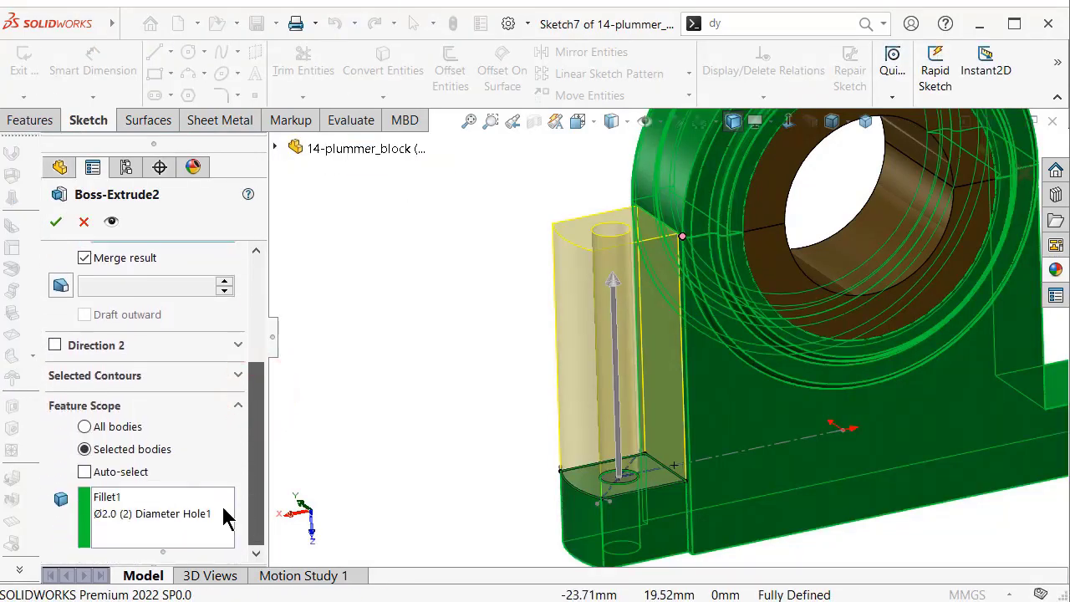
left_click(106, 498)
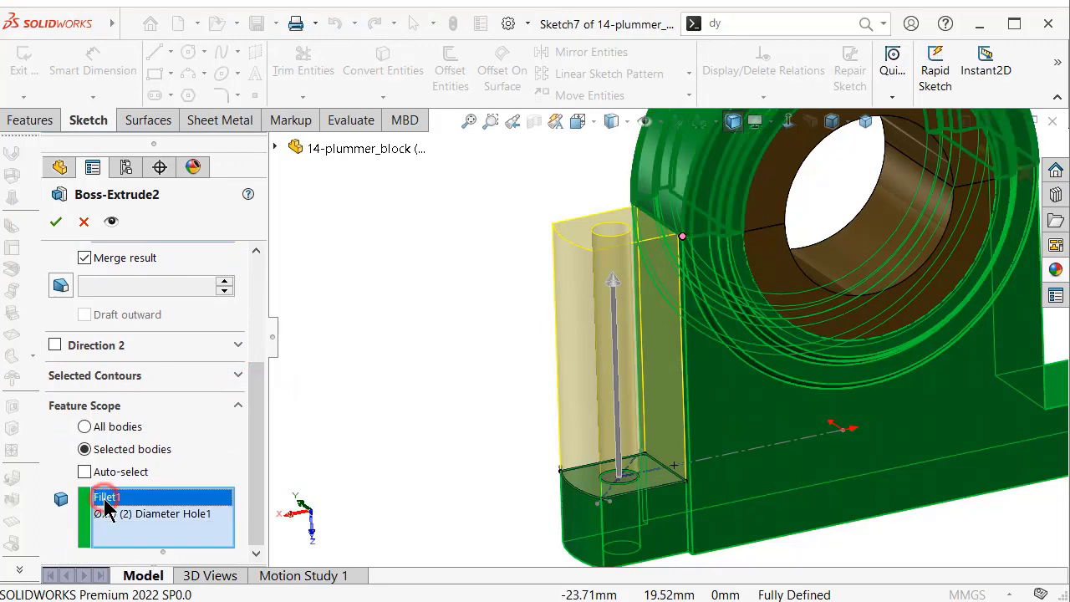
right_click(106, 499)
left_click(131, 528)
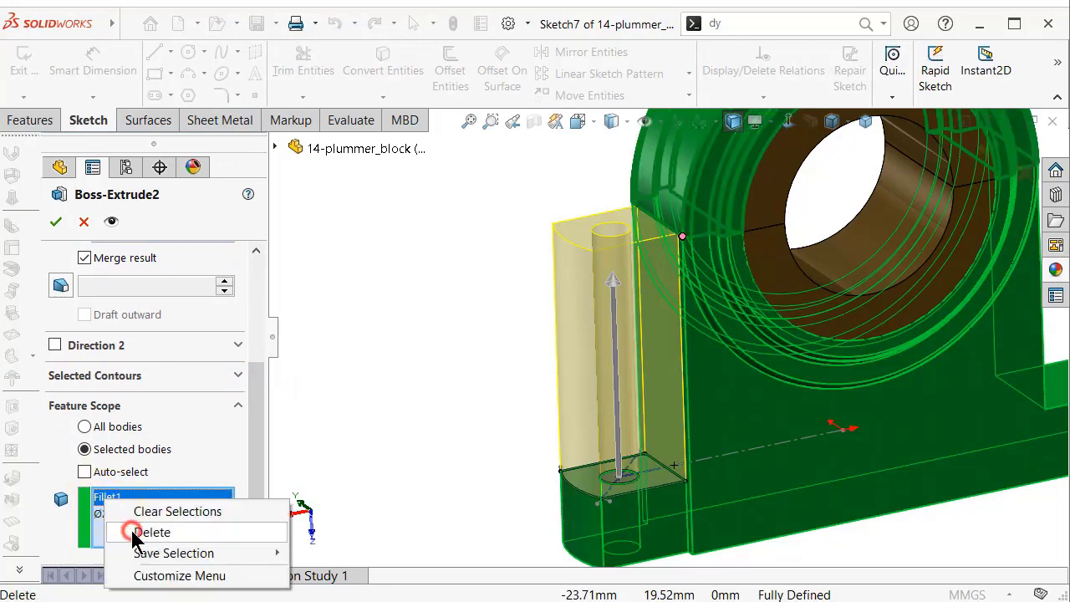
left_click(56, 221)
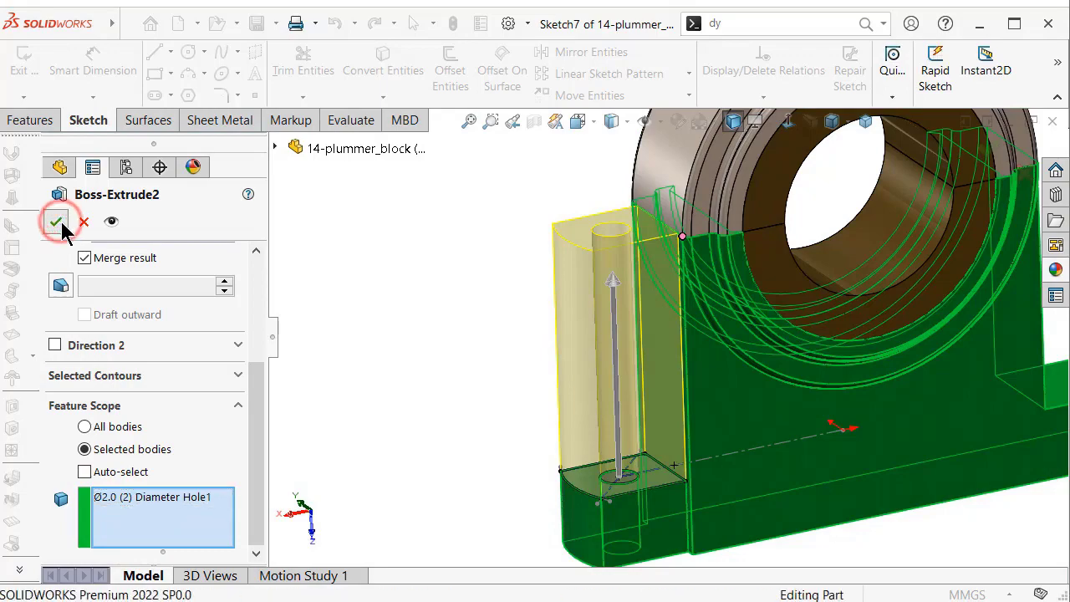
left_click(462, 351)
left_click(624, 356)
mouse_move(624, 356)
middle_mouse_down()
mouse_move(657, 358)
mouse_move(747, 420)
mouse_move(779, 502)
middle_mouse_up()
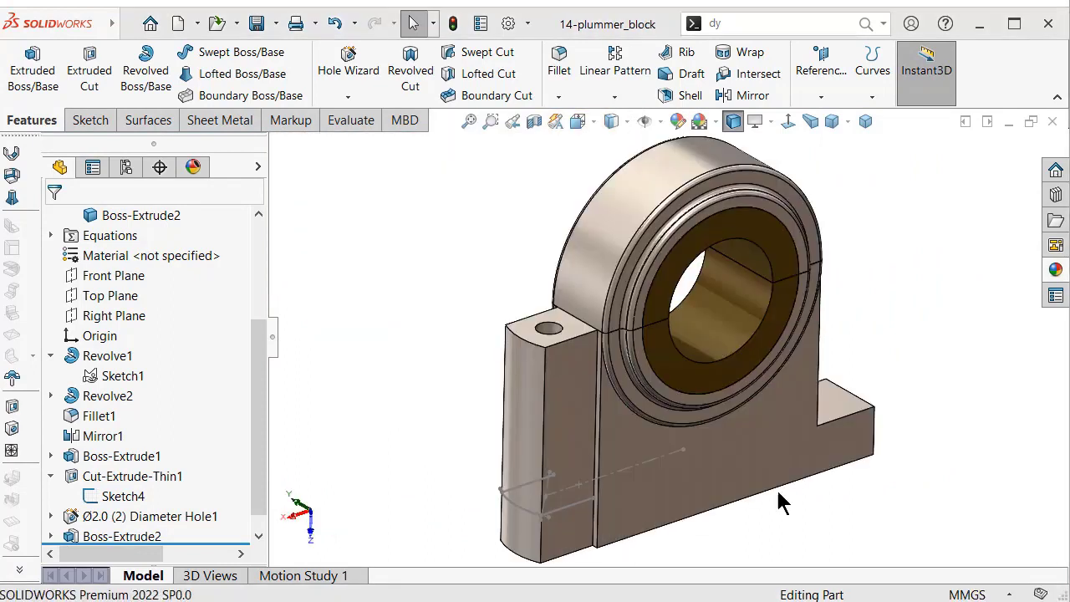
- Expand Boss-Extrude2 in the tree and show its Sketch7 in the model
scroll(171, 493, "down", 1)
left_click(124, 516)
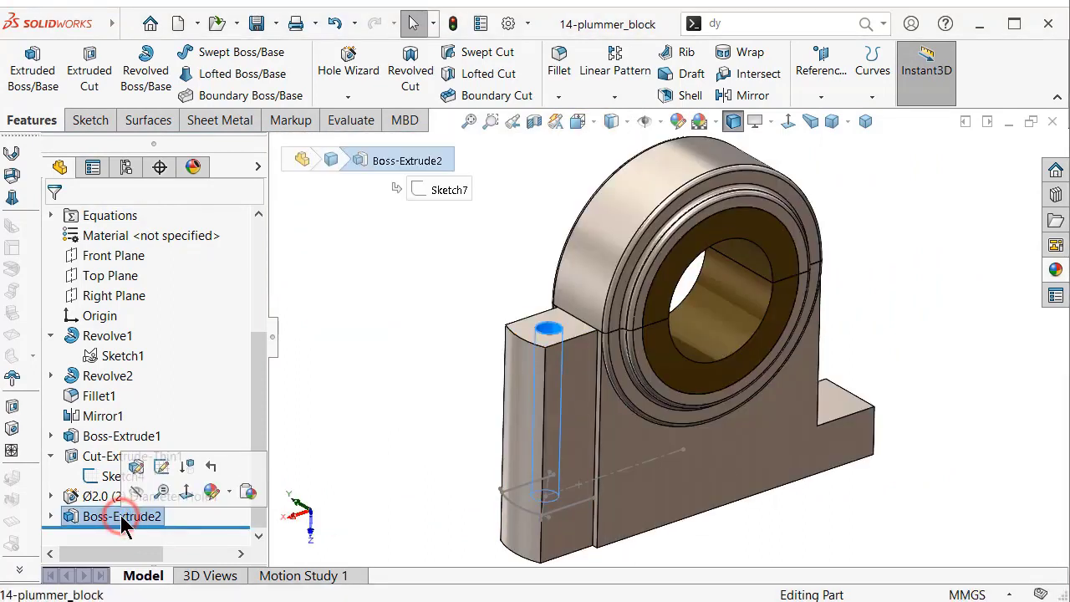
left_click(51, 516)
left_click(128, 515)
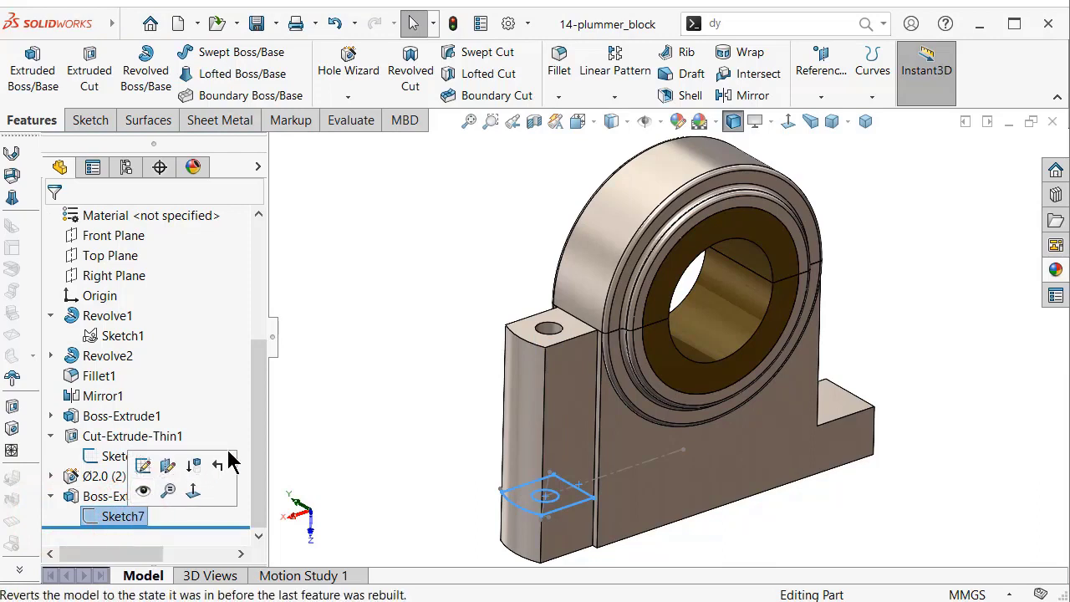
left_click(420, 368)
left_click(121, 515)
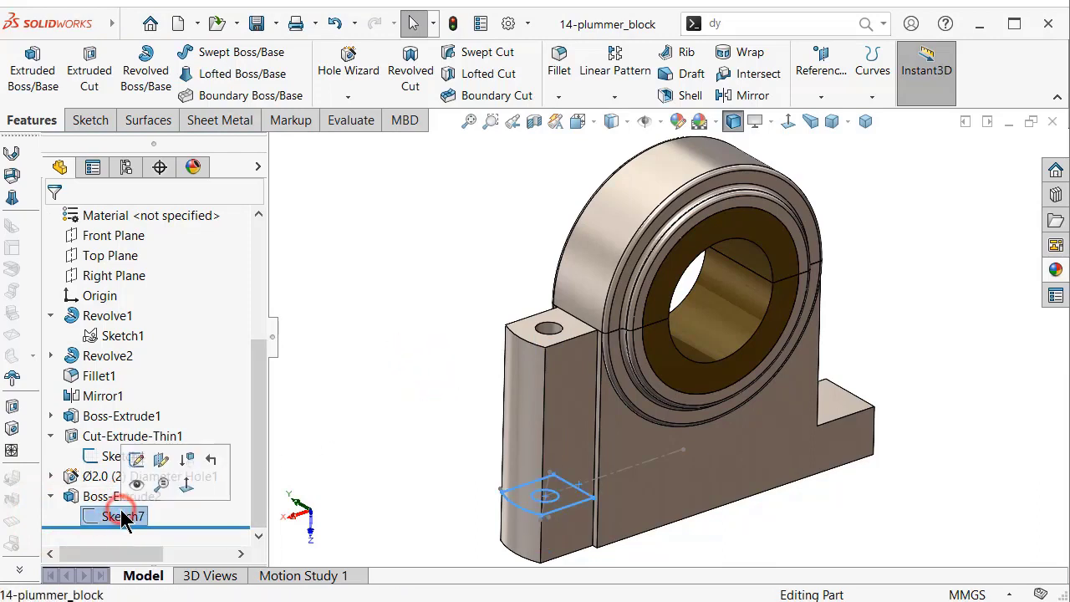
left_click(137, 487)
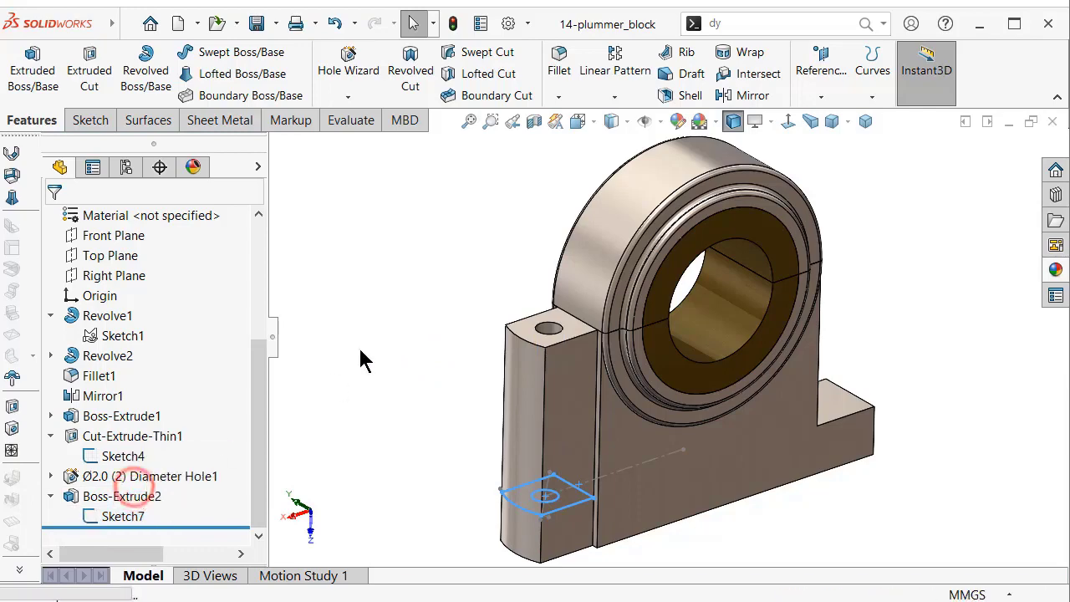
left_click(363, 342)
- Start a sketch on the pillar top, convert Sketch7's profile, and make the housing-side edge construction
left_click(530, 341)
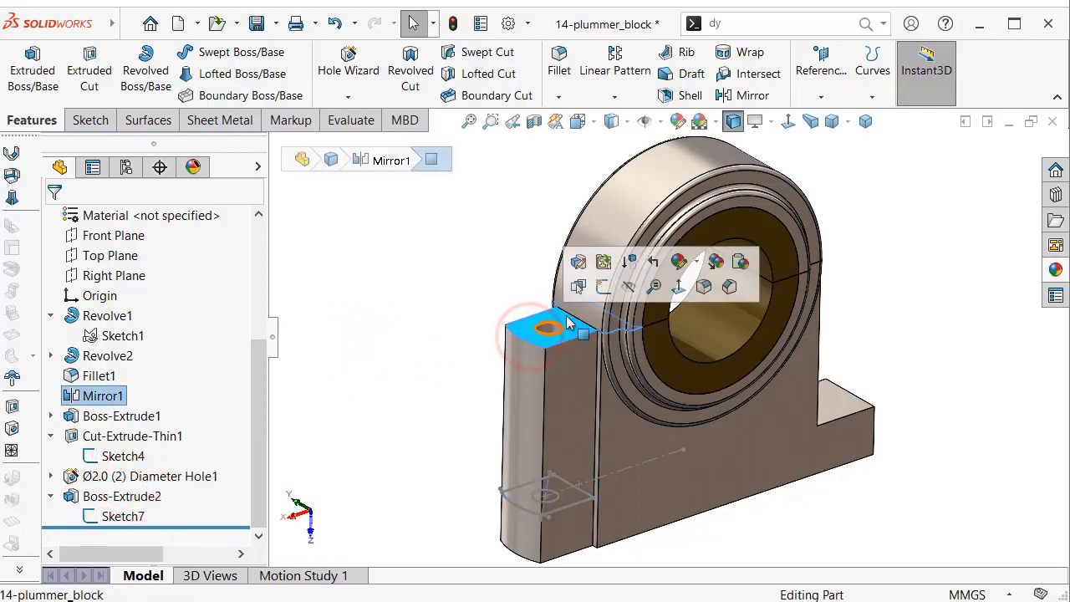
left_click(596, 284)
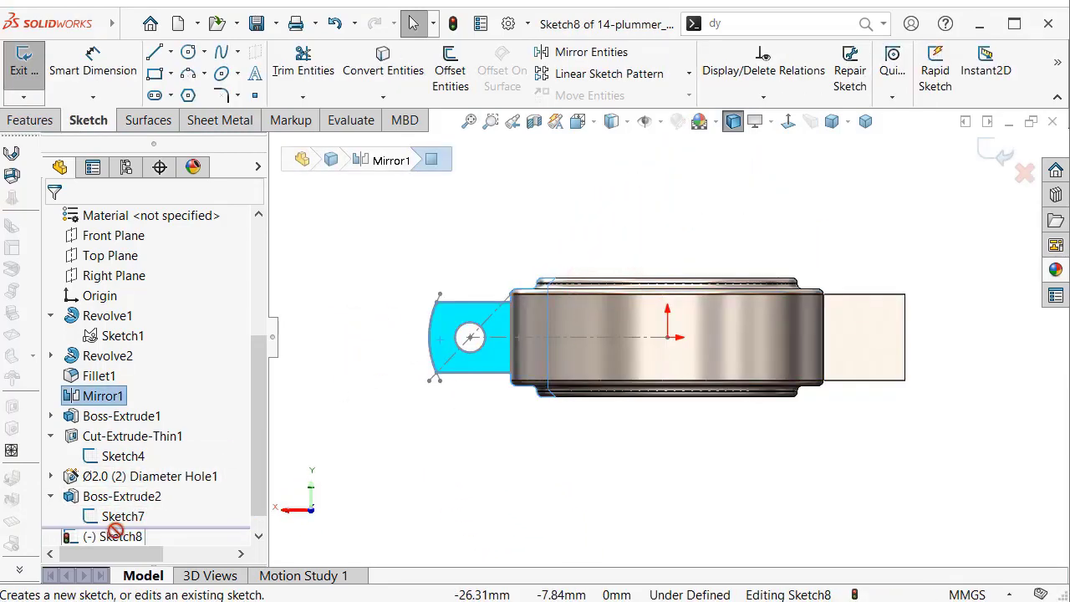
scroll(133, 510, "down", 1)
left_click(123, 496)
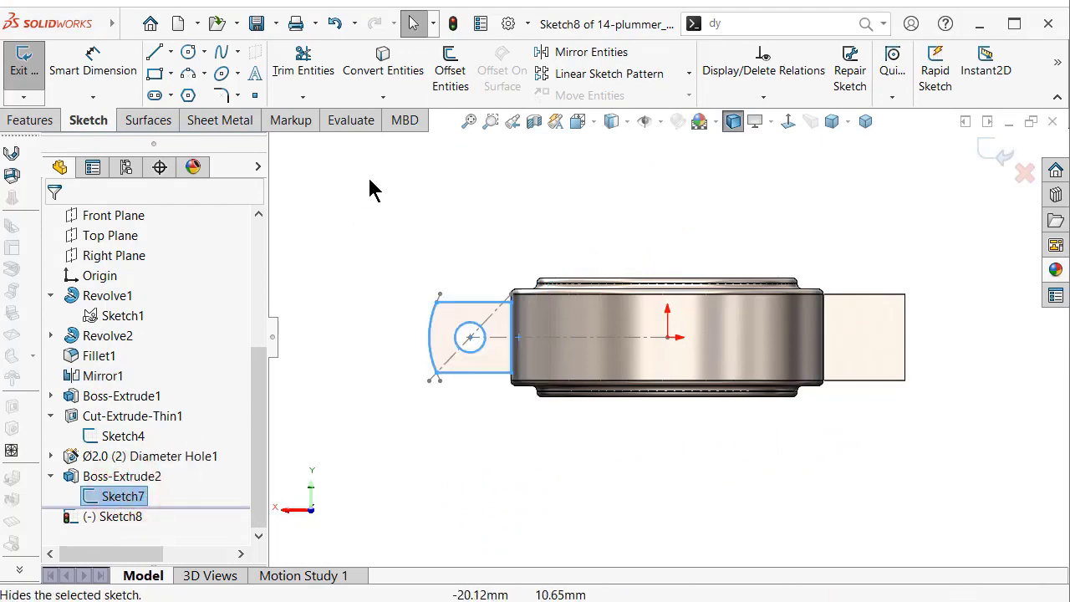
left_click(382, 63)
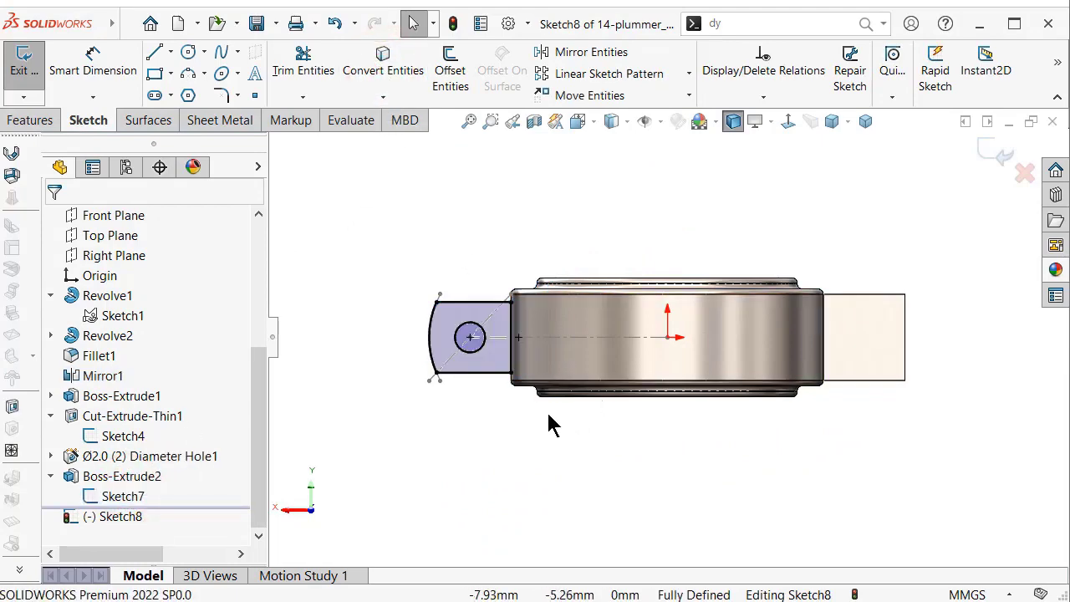
middle_click_drag(549, 426, 499, 205)
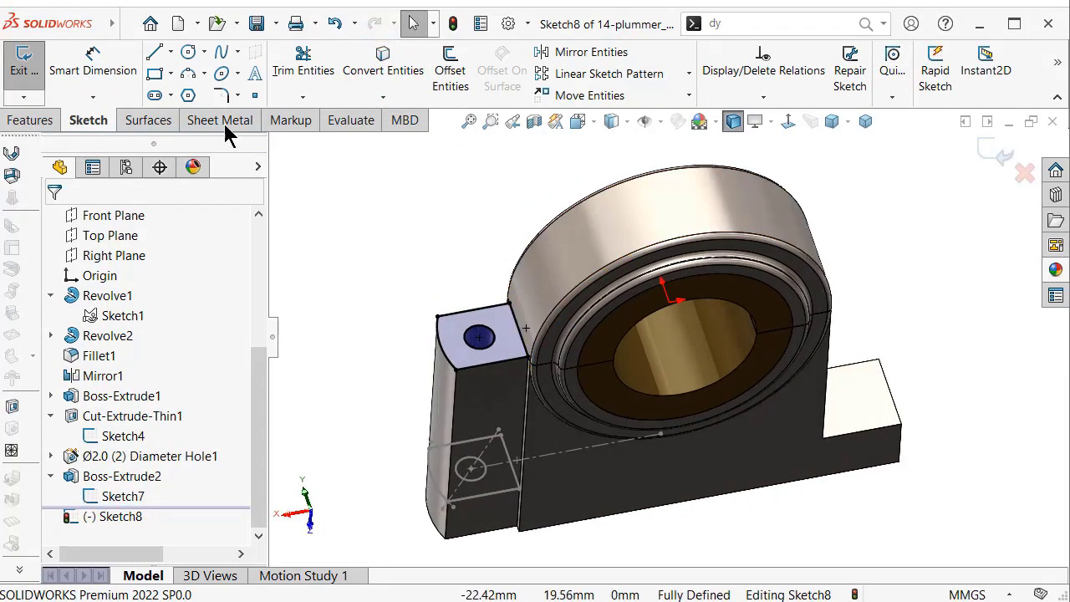
left_click(155, 74)
scroll(491, 319, "down", 5)
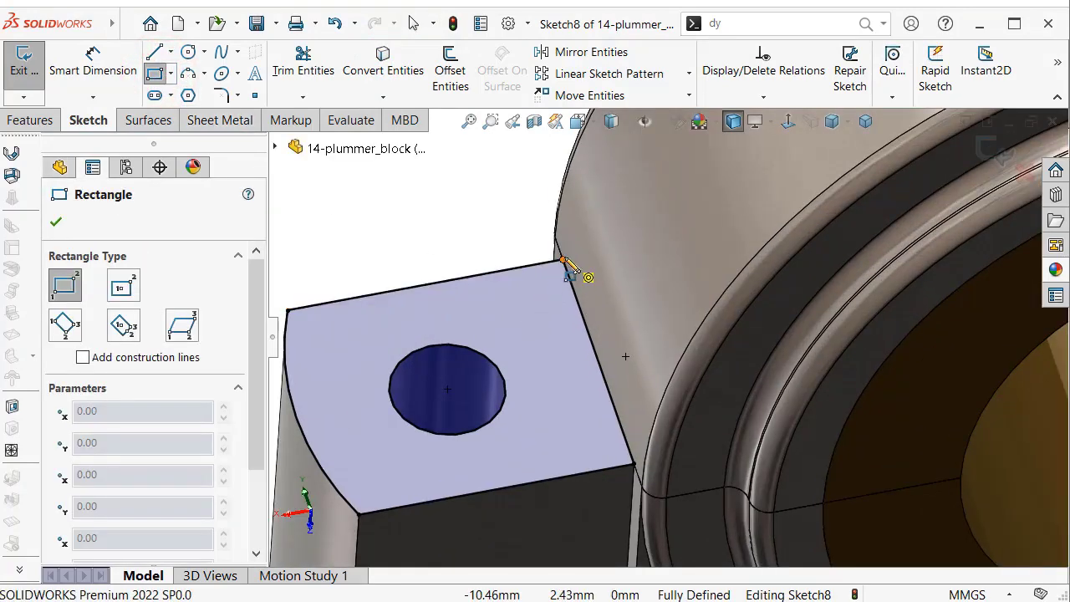
key("Escape")
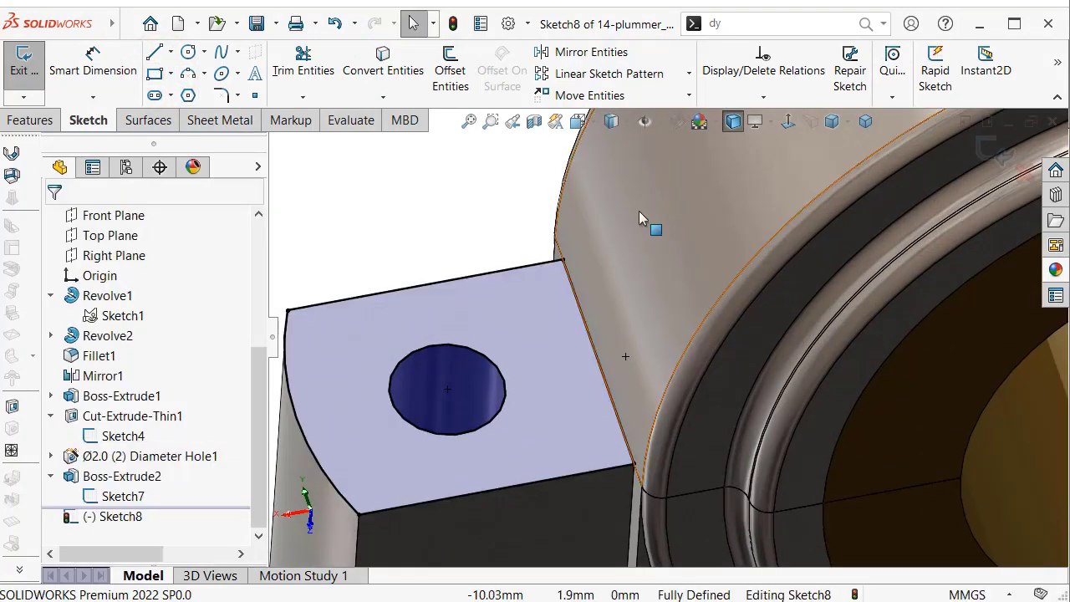
left_click(583, 309)
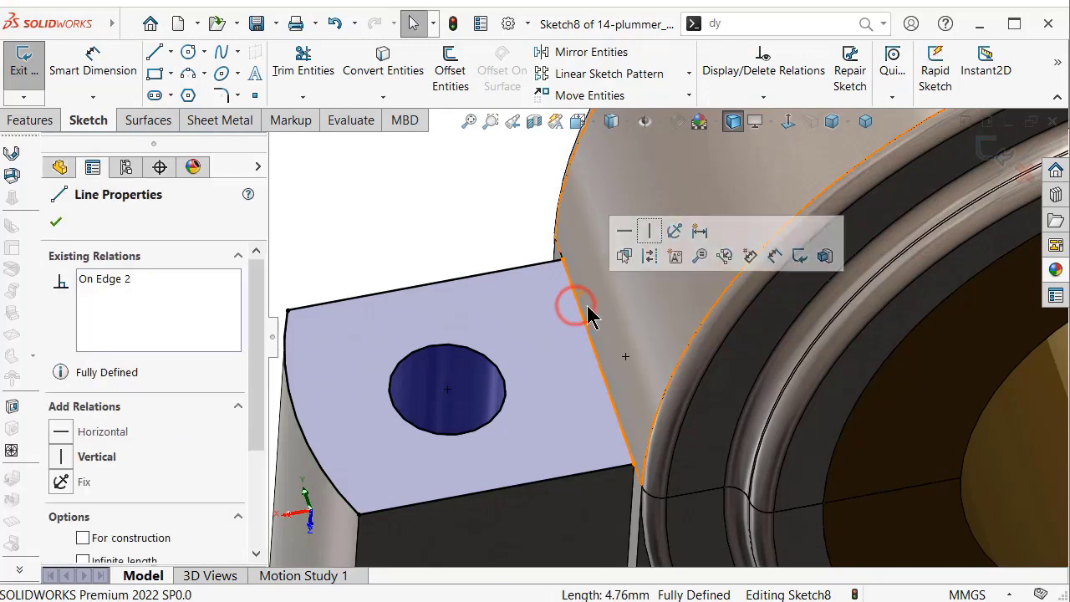
left_click(648, 260)
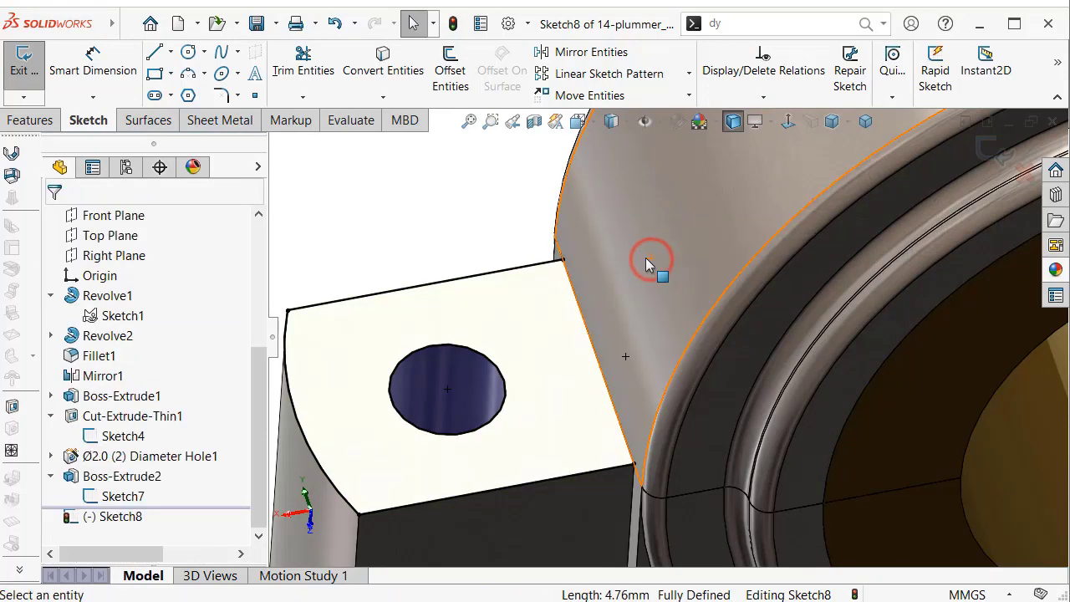
- Draw a corner rectangle beside the housing and dimension its width to 1 mm
left_click(155, 73)
left_click(561, 260)
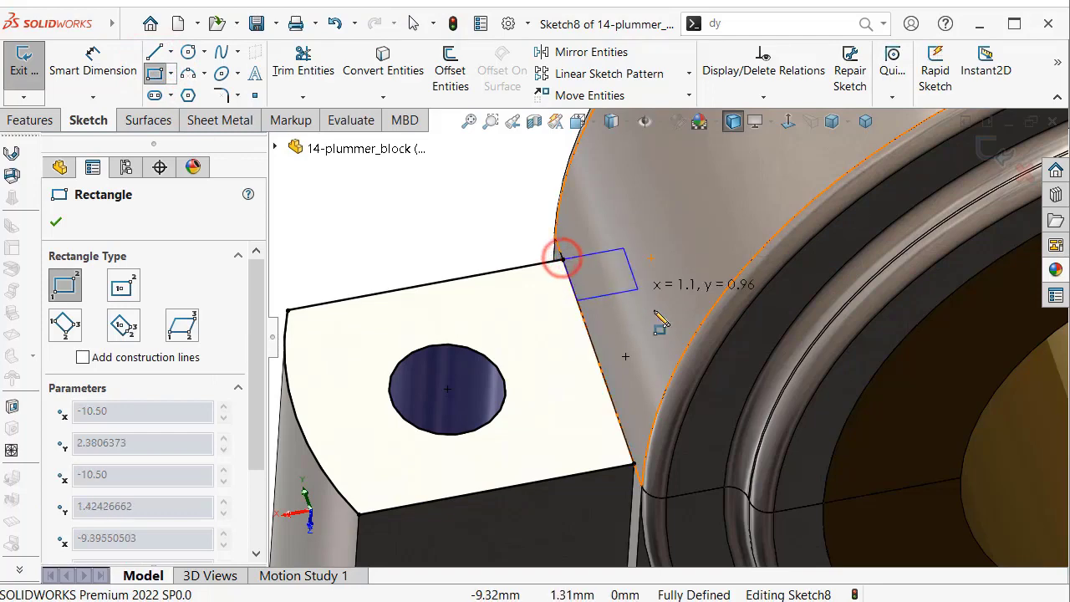
left_click(684, 453)
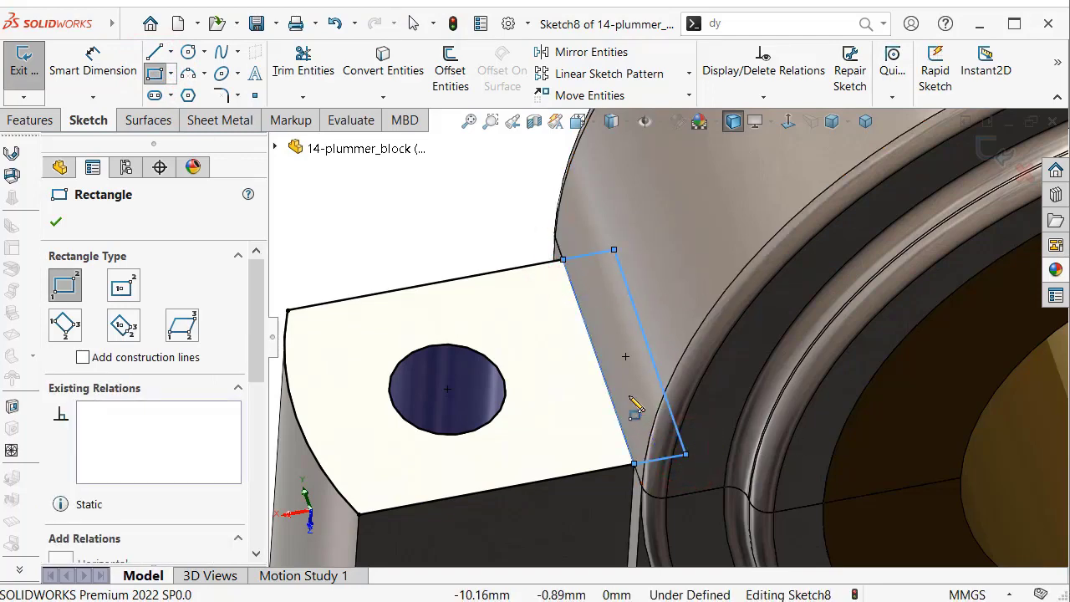
key("Escape")
right_click_drag(477, 248, 458, 185)
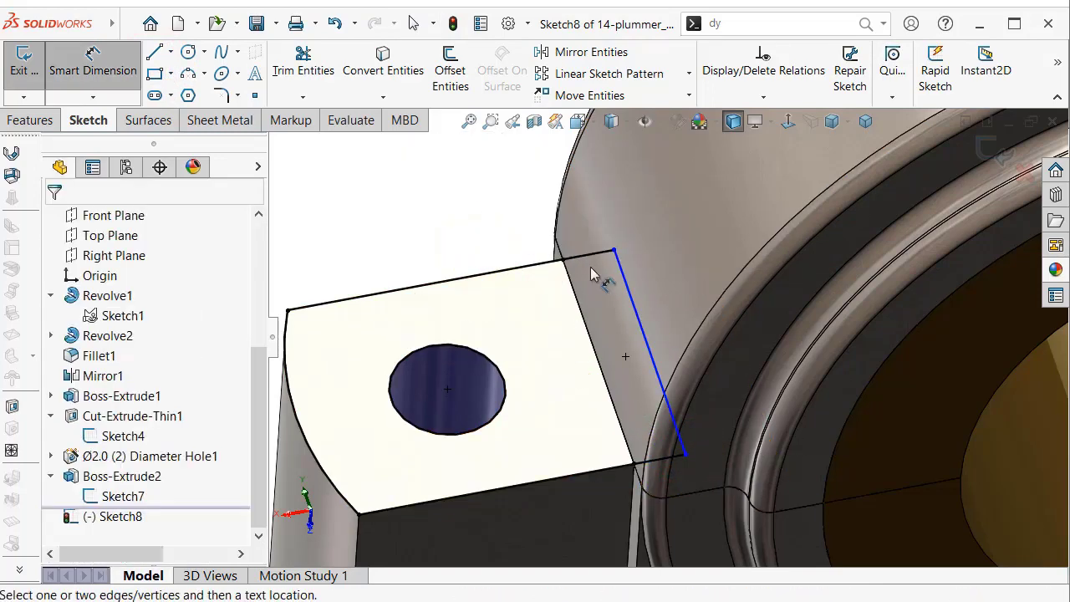
left_click(591, 254)
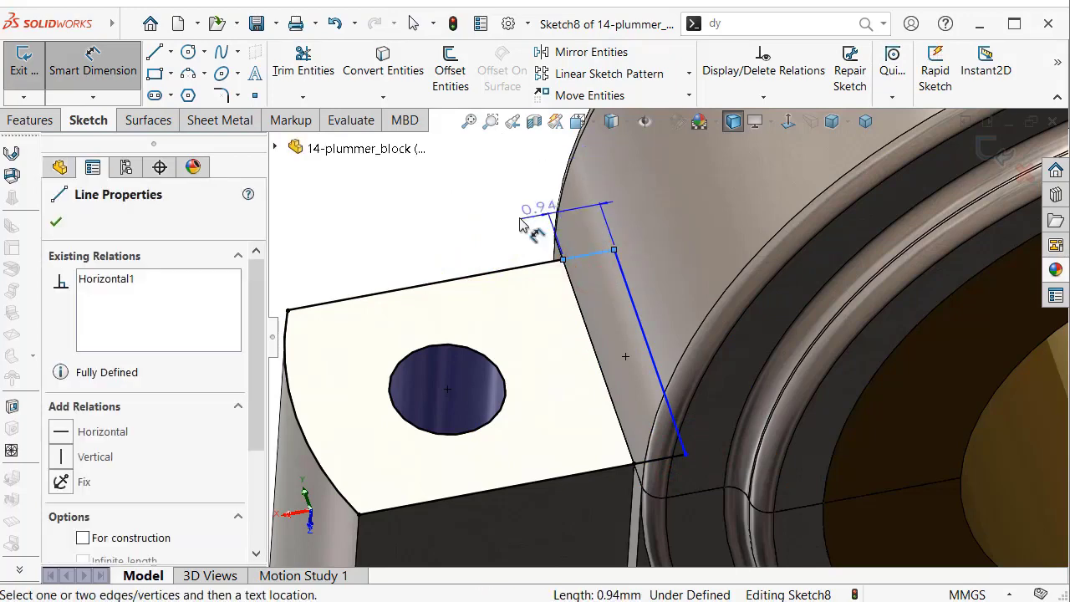
left_click(488, 218)
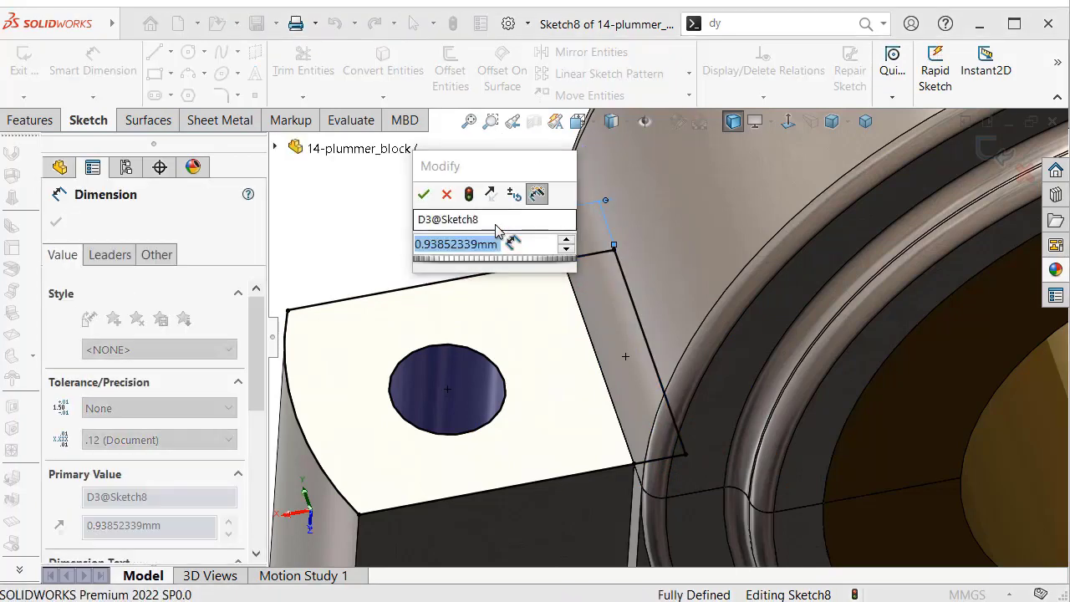
type("1")
key("Return")
mouse_move(506, 240)
middle_mouse_down()
mouse_move(623, 370)
mouse_move(640, 466)
middle_mouse_up()
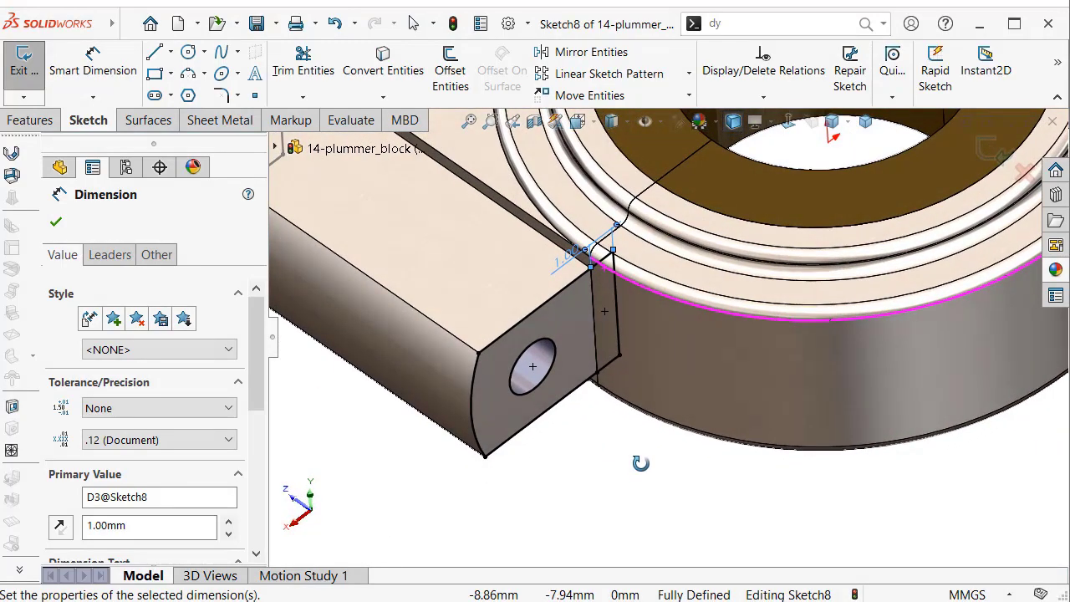
left_click(29, 120)
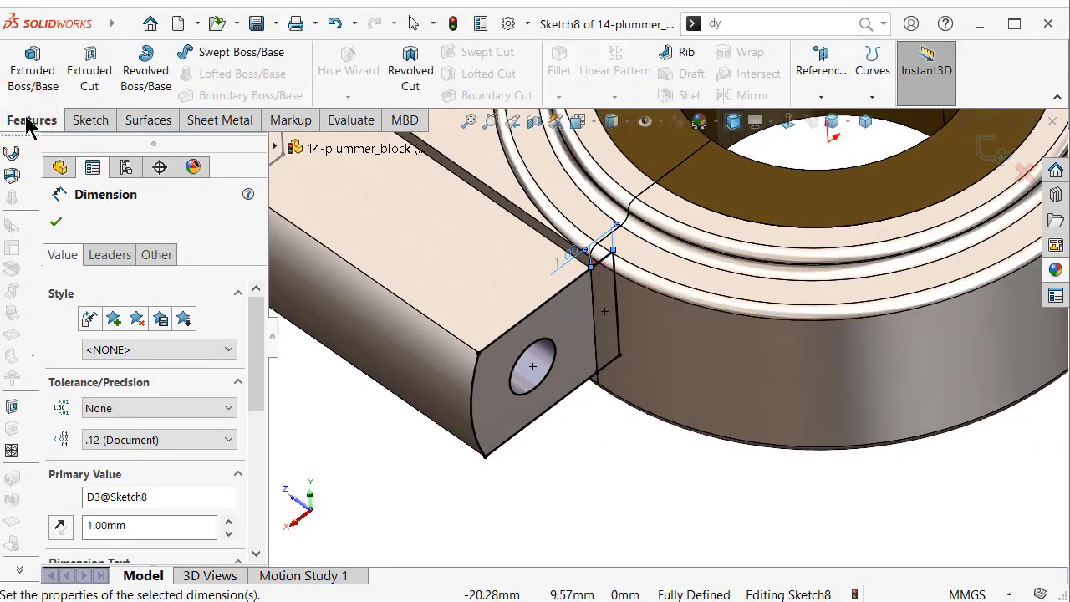
- Extrude both Sketch8 regions Blind to a depth of 2.50 mm
left_click(39, 90)
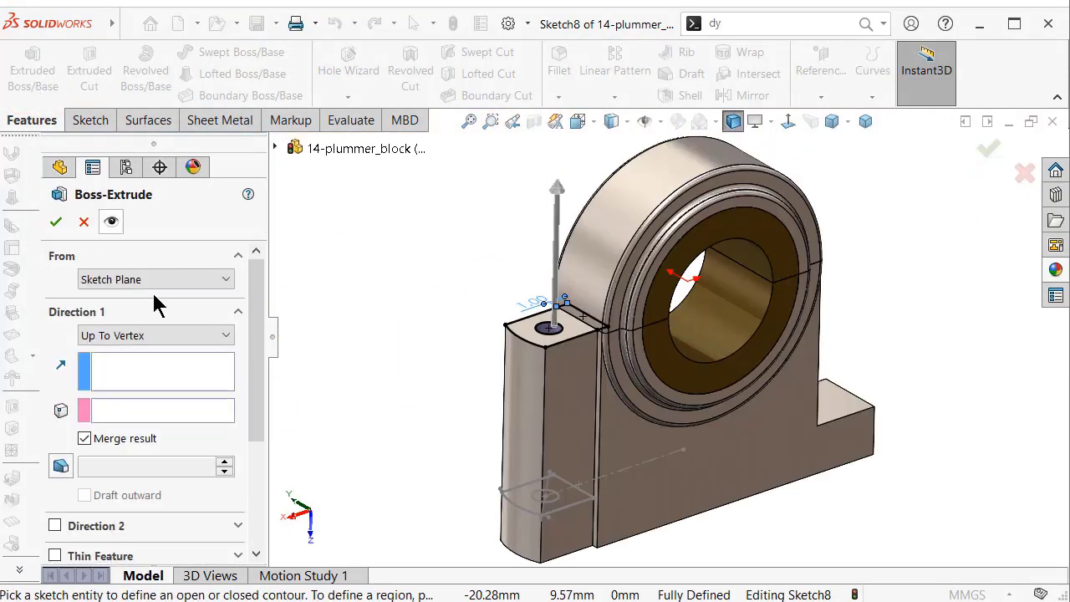
left_click(182, 337)
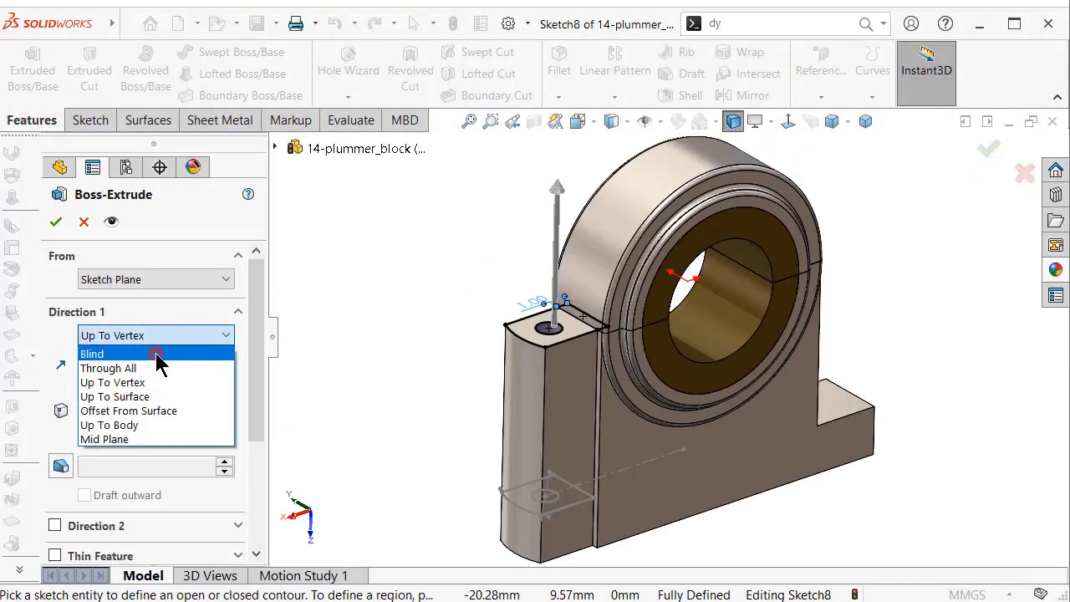
left_click(155, 354)
type("2,5")
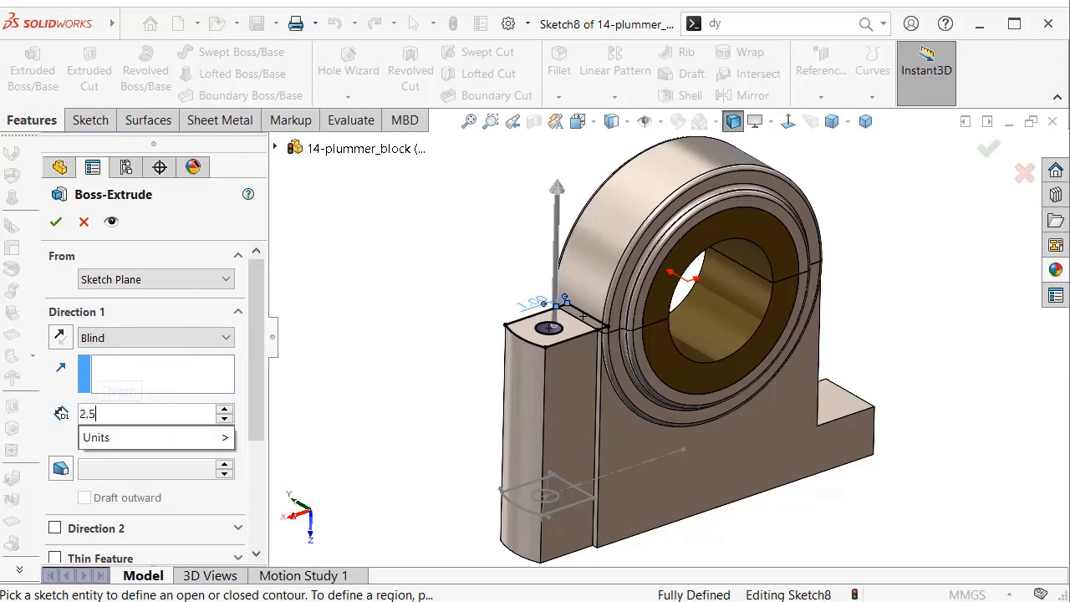
left_click(345, 317)
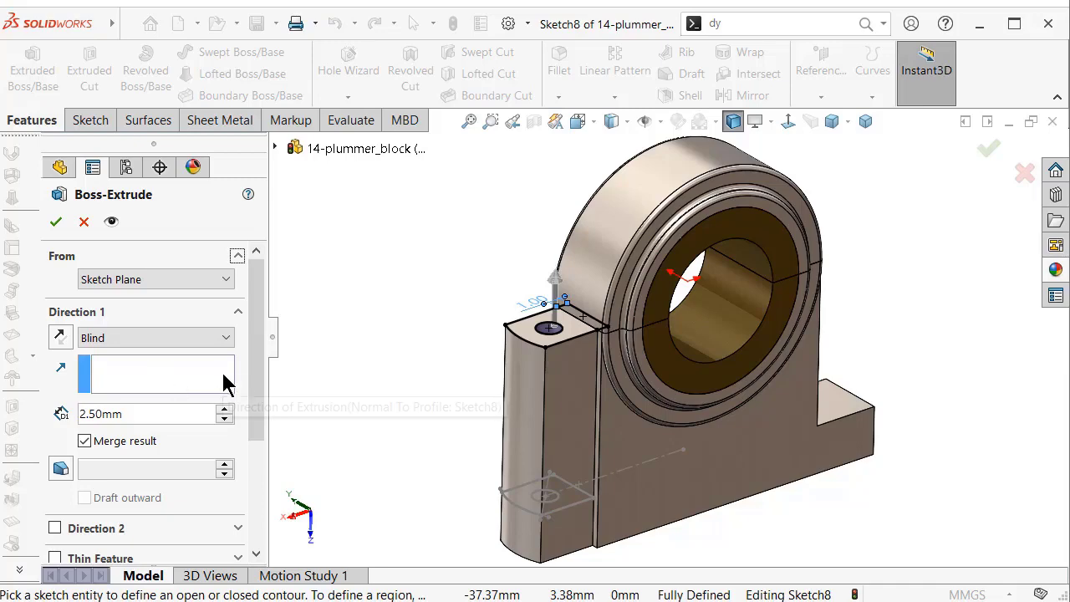
left_click_drag(256, 371, 259, 460)
scroll(506, 327, "down", 3)
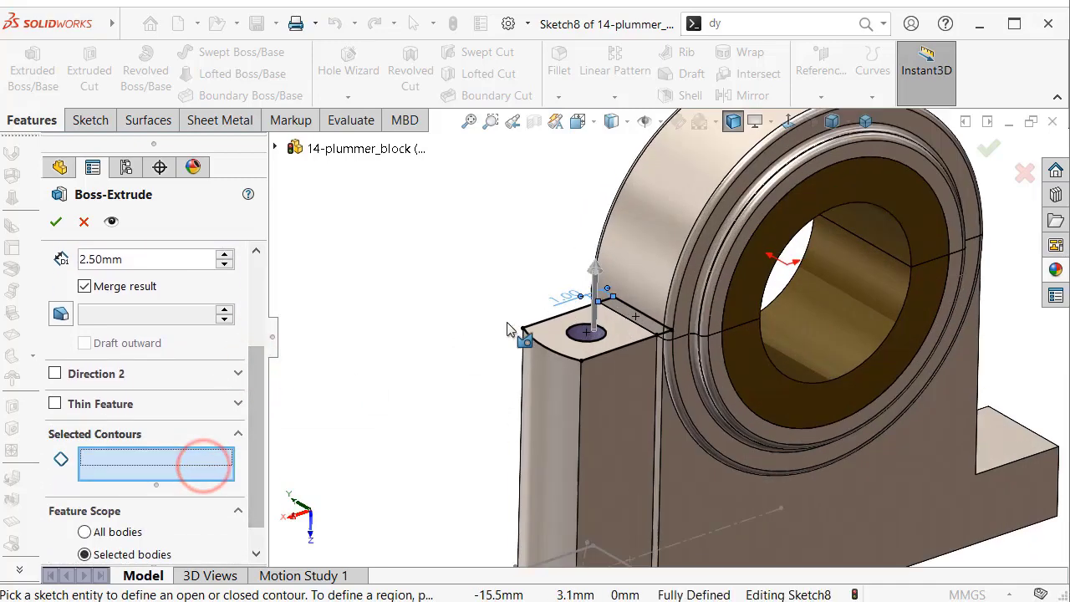
scroll(506, 326, "down", 2)
left_click(565, 344)
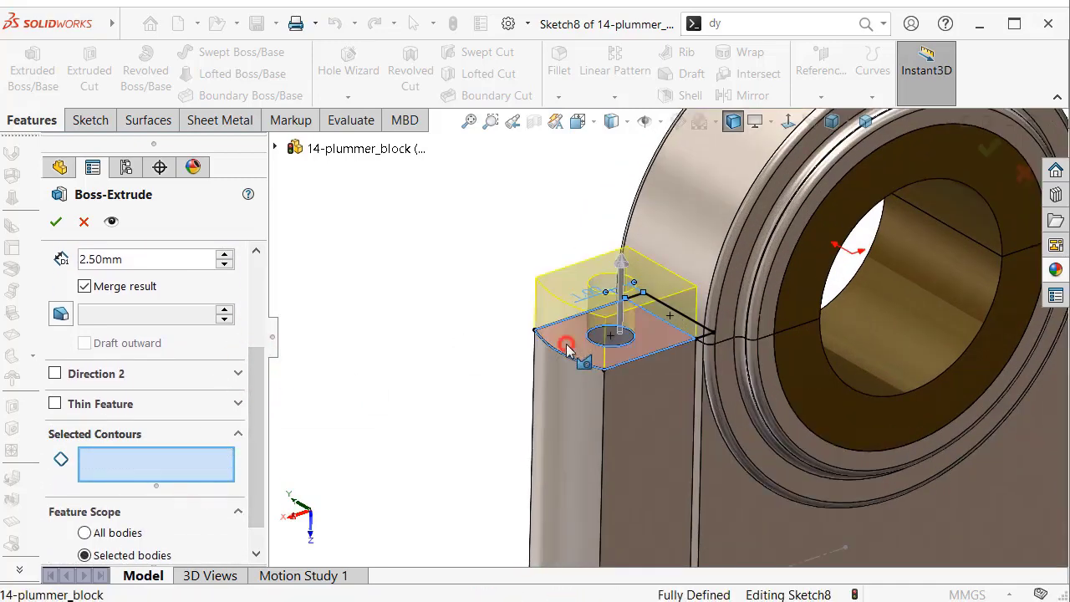
scroll(709, 341, "down", 2)
scroll(715, 346, "down", 2)
left_click(699, 334)
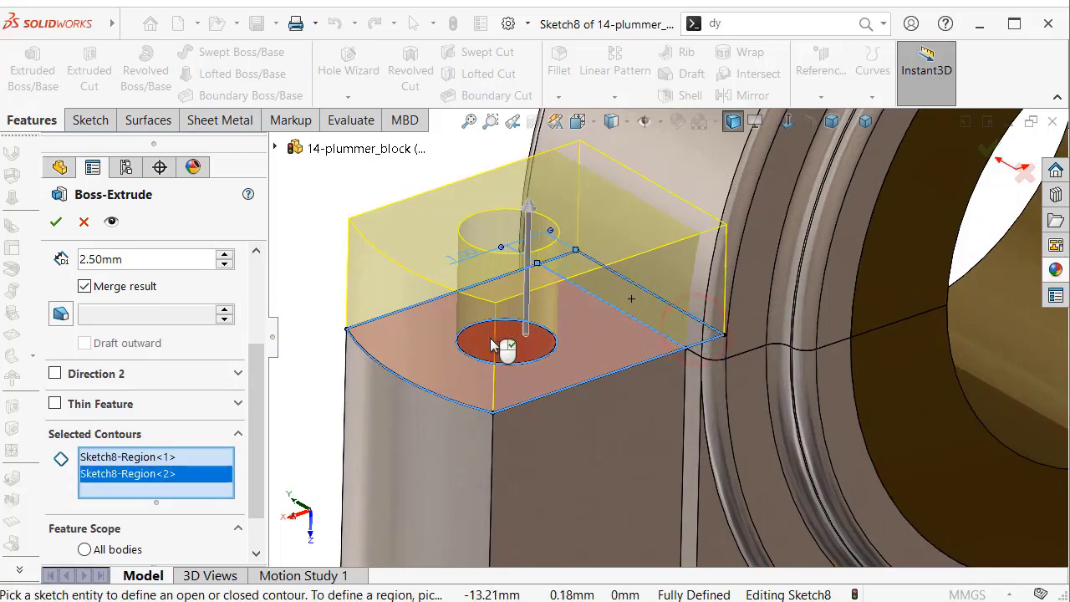
- Limit the extrusion's feature scope to the selected housing body only and accept it
scroll(506, 340, "up", 2)
middle_click_drag(409, 327, 393, 351)
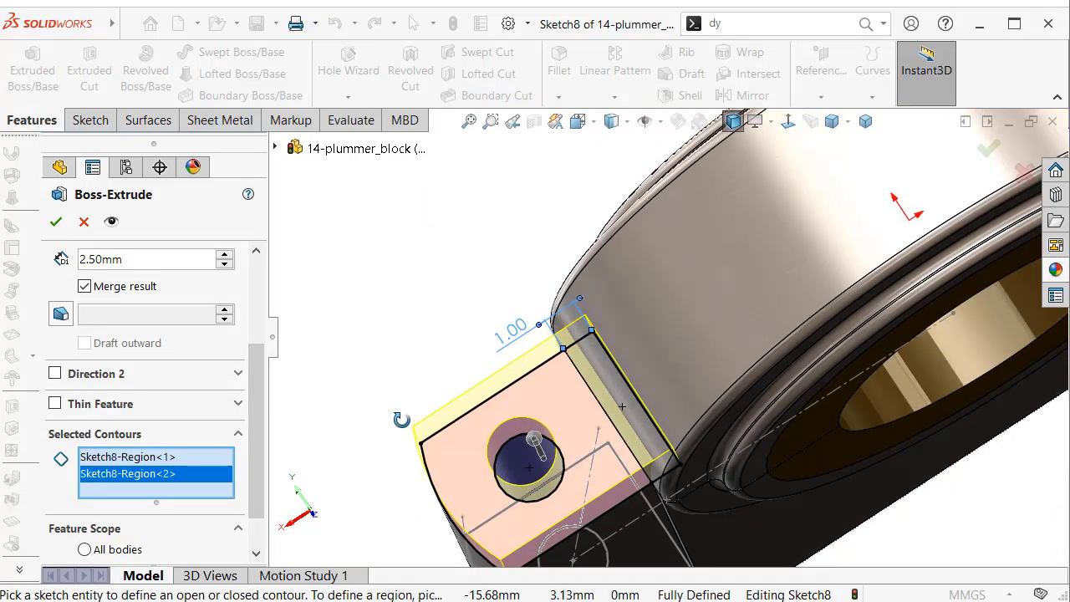
left_click_drag(260, 405, 259, 506)
left_click(84, 545)
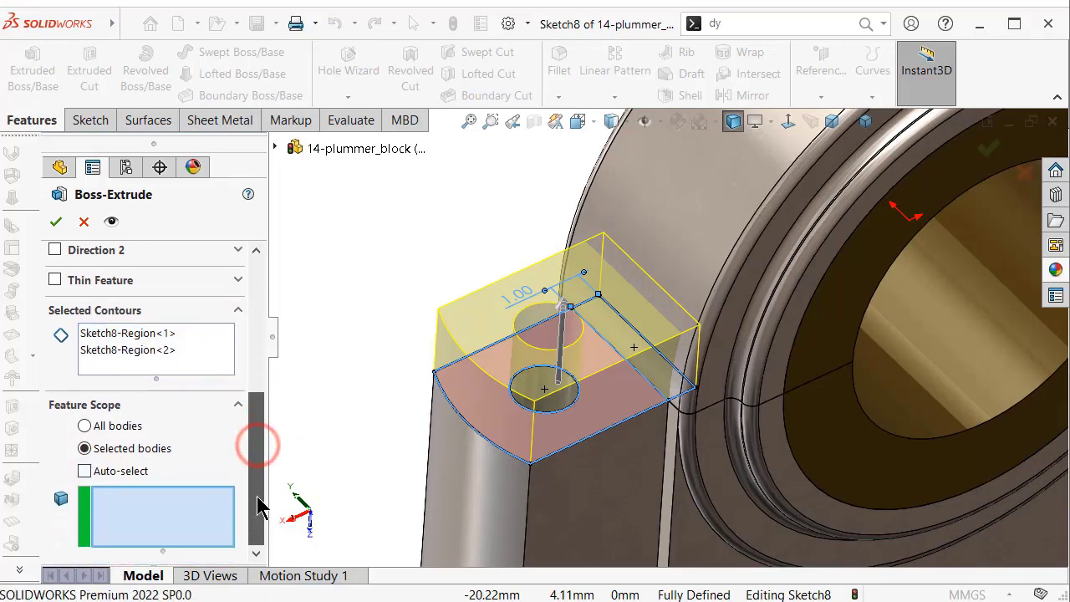
left_click(187, 521)
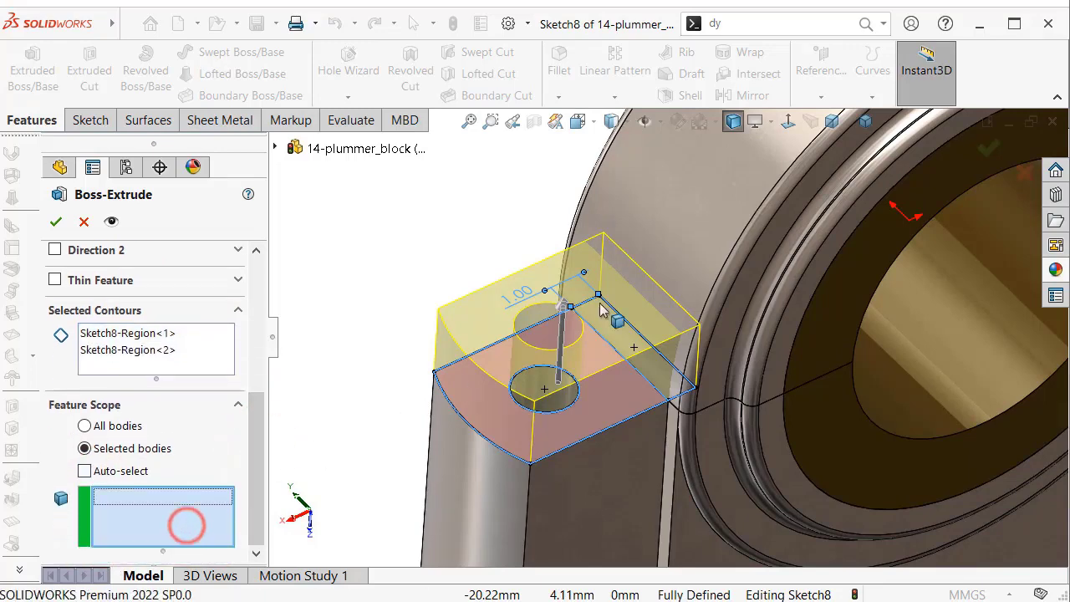
left_click(669, 233)
middle_click_drag(626, 304, 117, 267)
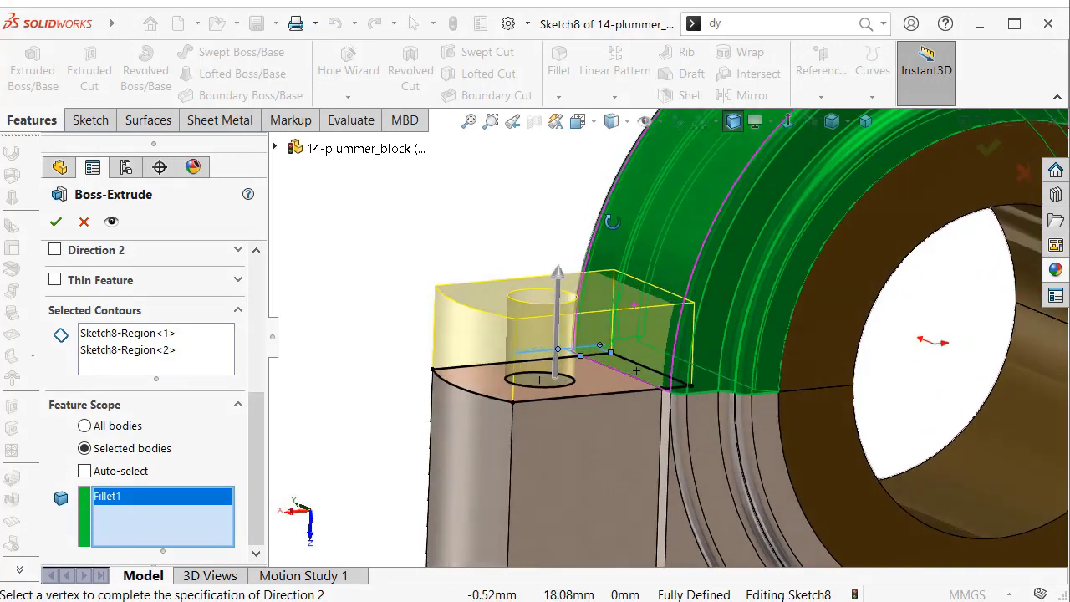
left_click(56, 224)
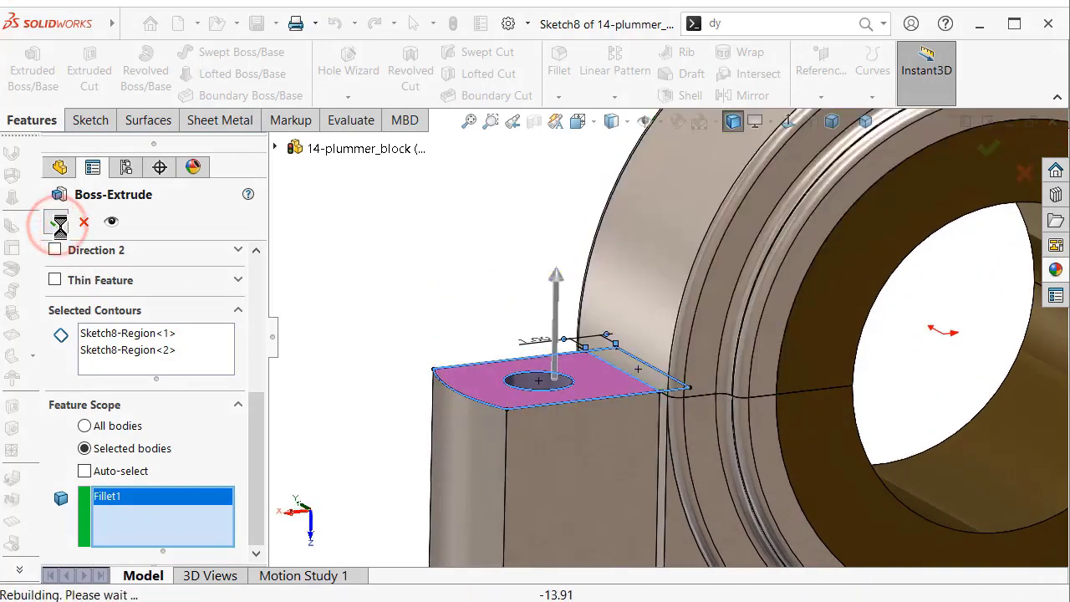
middle_click_drag(374, 234, 374, 255)
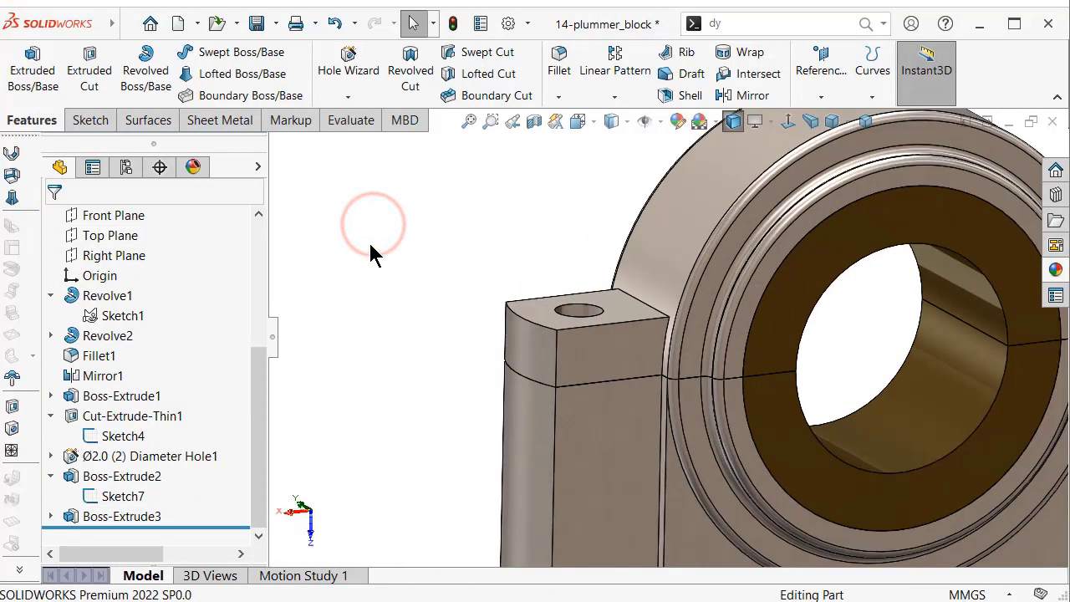
left_click_drag(259, 389, 266, 262)
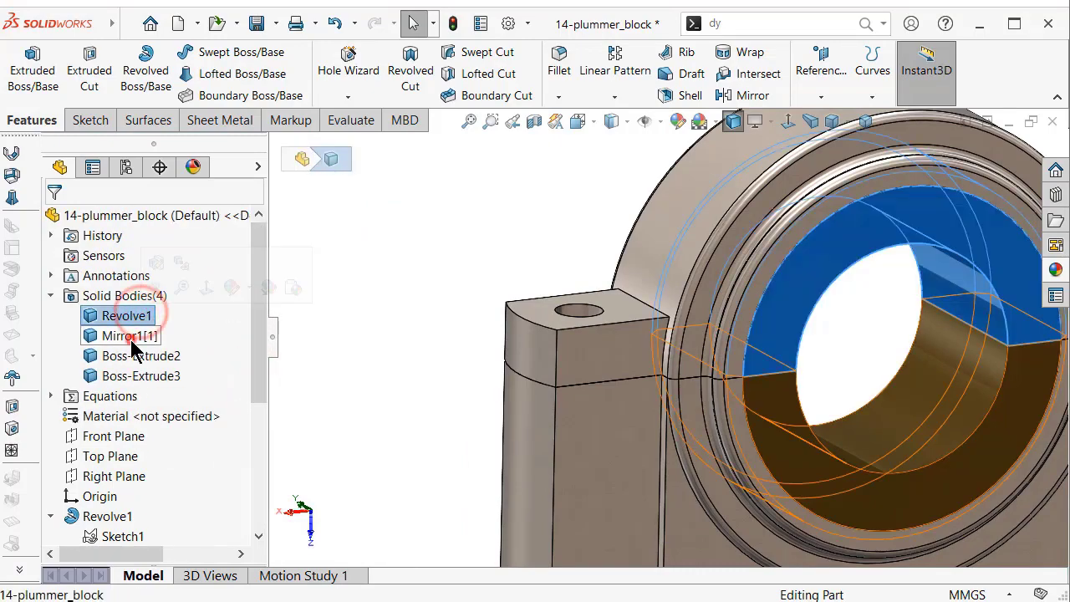
left_click(125, 335)
left_click(136, 363)
left_click(138, 376)
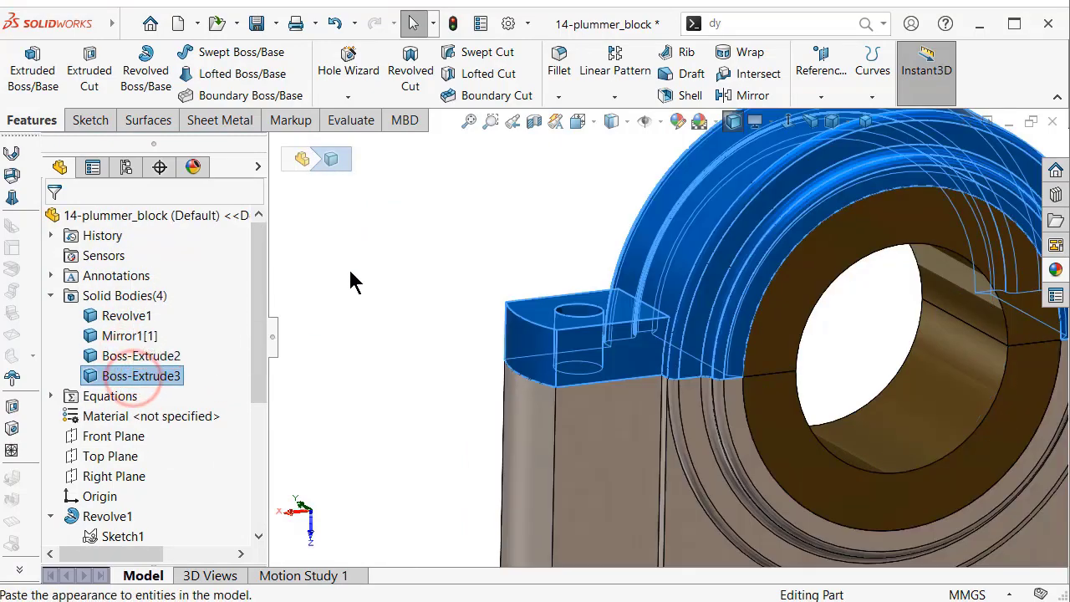
left_click(358, 260)
middle_click_drag(365, 267, 565, 369)
mouse_move(601, 405)
middle_mouse_down()
mouse_move(526, 334)
mouse_move(426, 377)
mouse_move(516, 348)
mouse_move(578, 456)
middle_mouse_up()
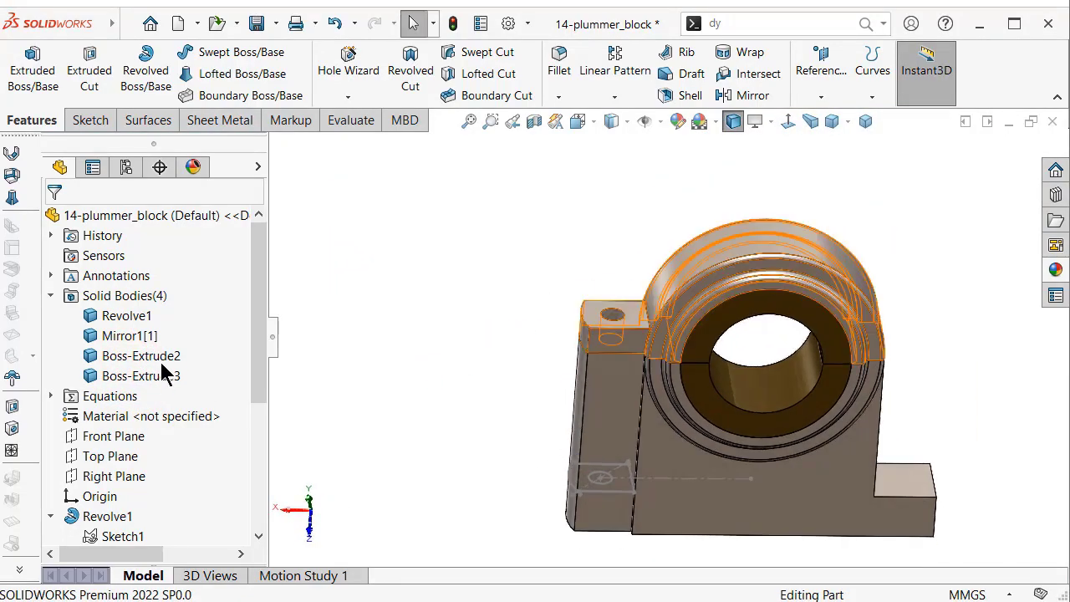
scroll(143, 314, "down", 1)
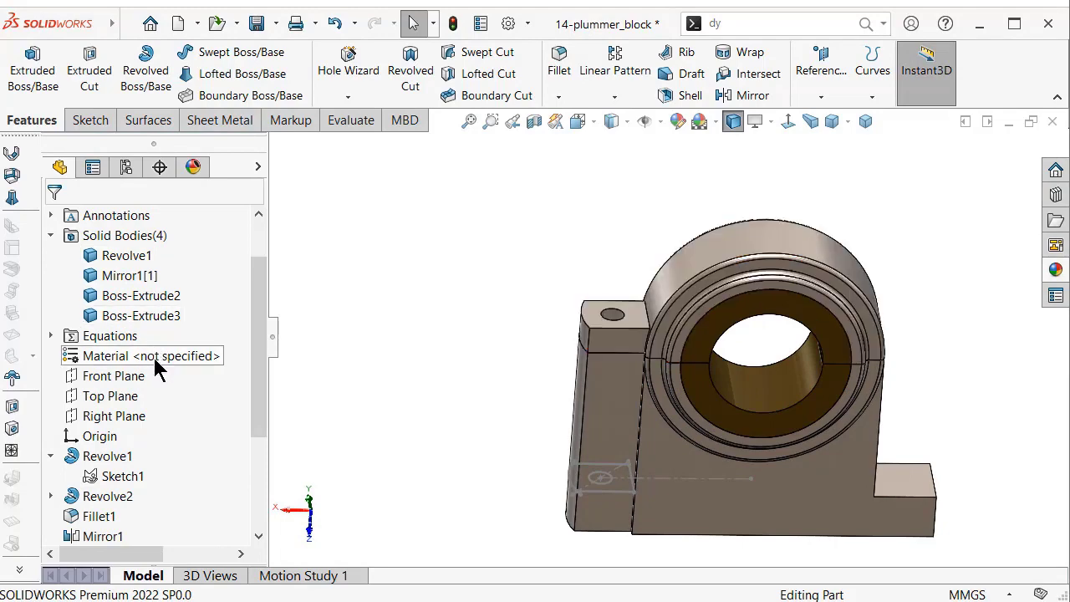
- Mirror about Right Plane, selecting the thin cut, the pad with hole, and the Ø2.0 holes
left_click(121, 415)
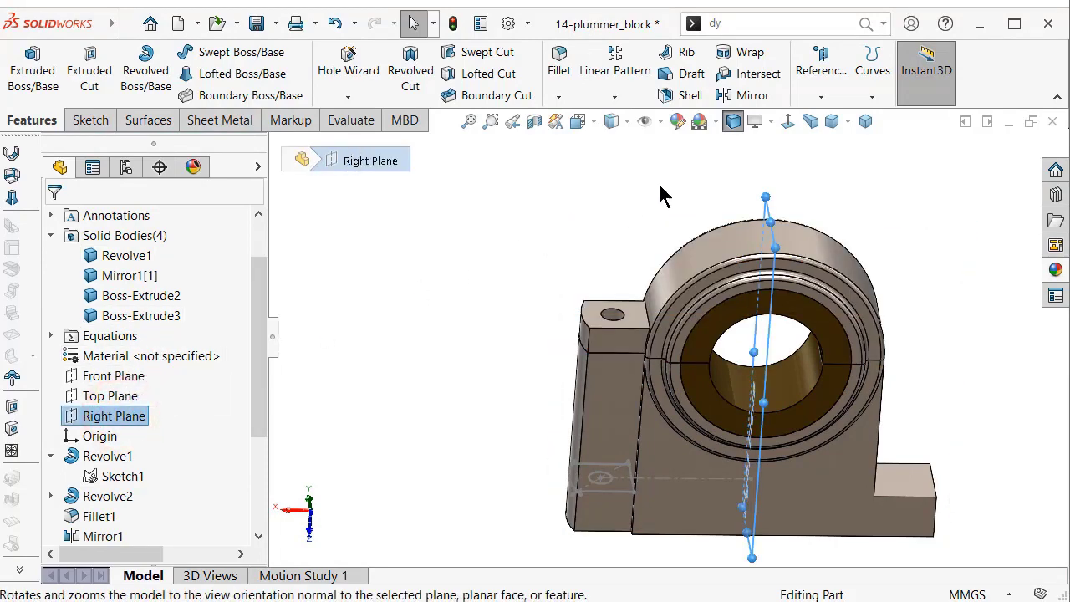
left_click(750, 97)
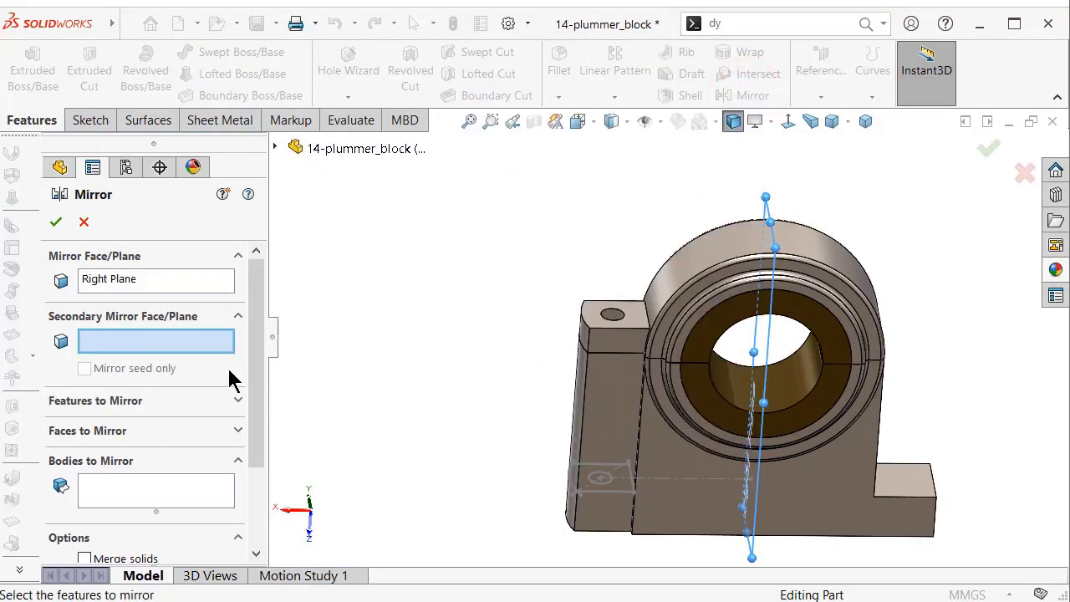
scroll(249, 326, "down", 2)
scroll(250, 322, "down", 1)
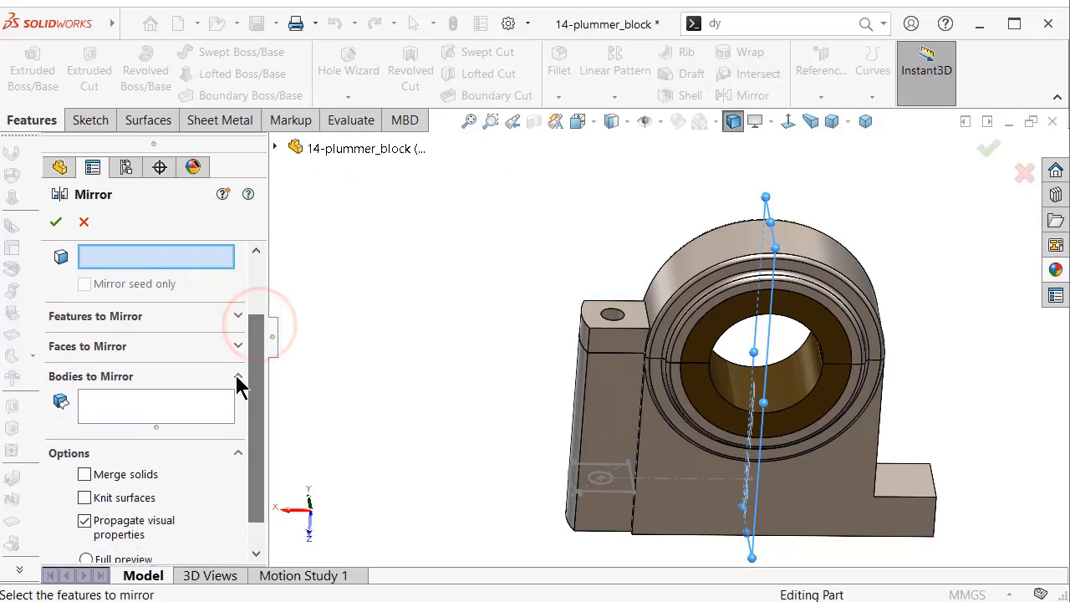
left_click(239, 316)
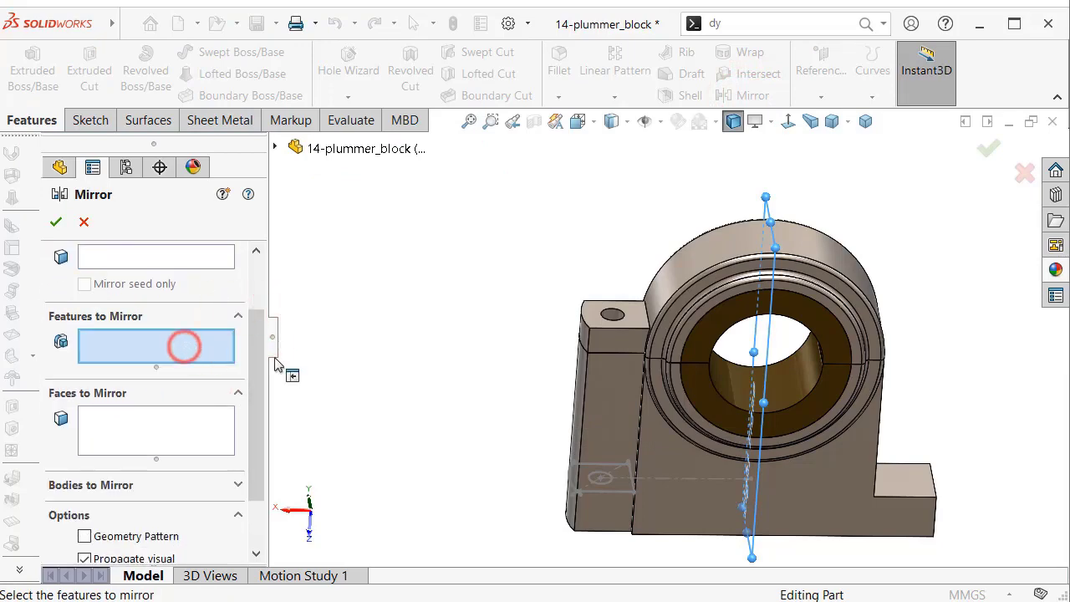
scroll(631, 326, "down", 3)
scroll(625, 401, "up", 2)
left_click(615, 422)
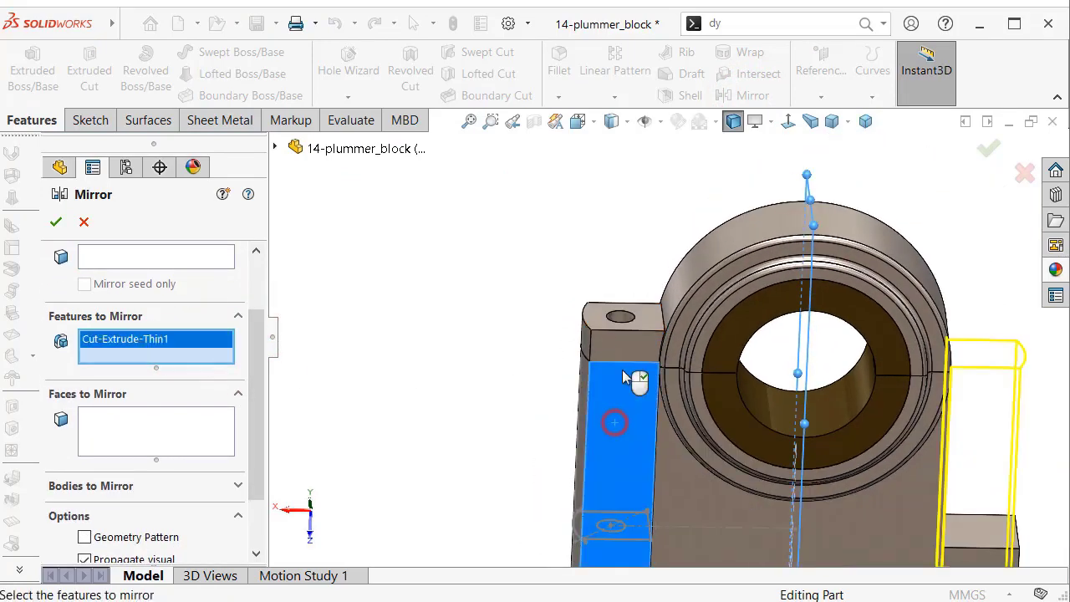
left_click(618, 318)
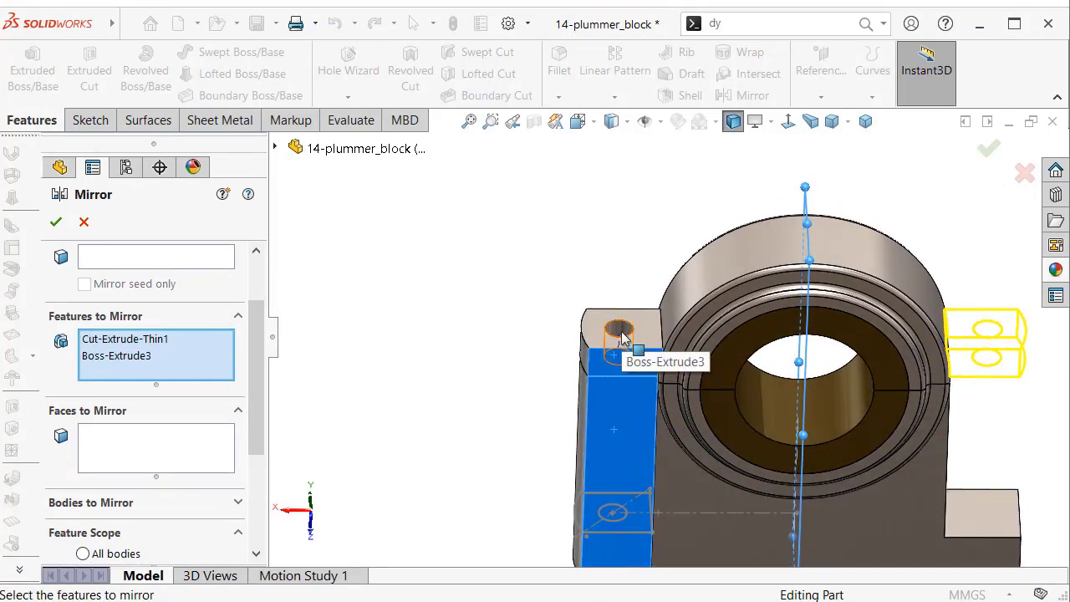
scroll(644, 351, "up", 2)
mouse_move(686, 495)
middle_mouse_down()
mouse_move(725, 463)
mouse_move(640, 443)
middle_mouse_up()
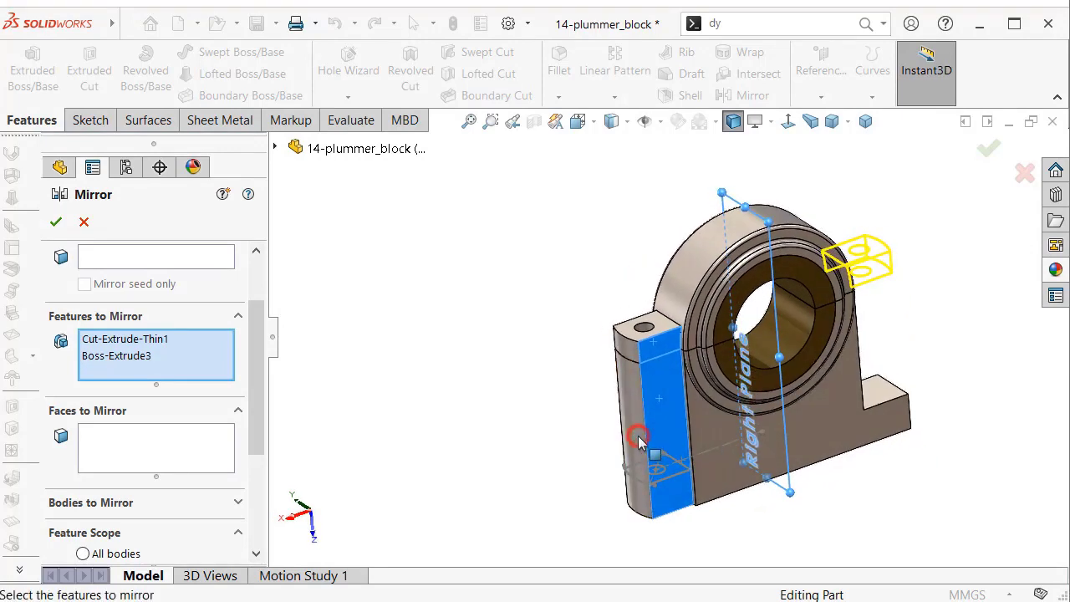
scroll(661, 468, "down", 4)
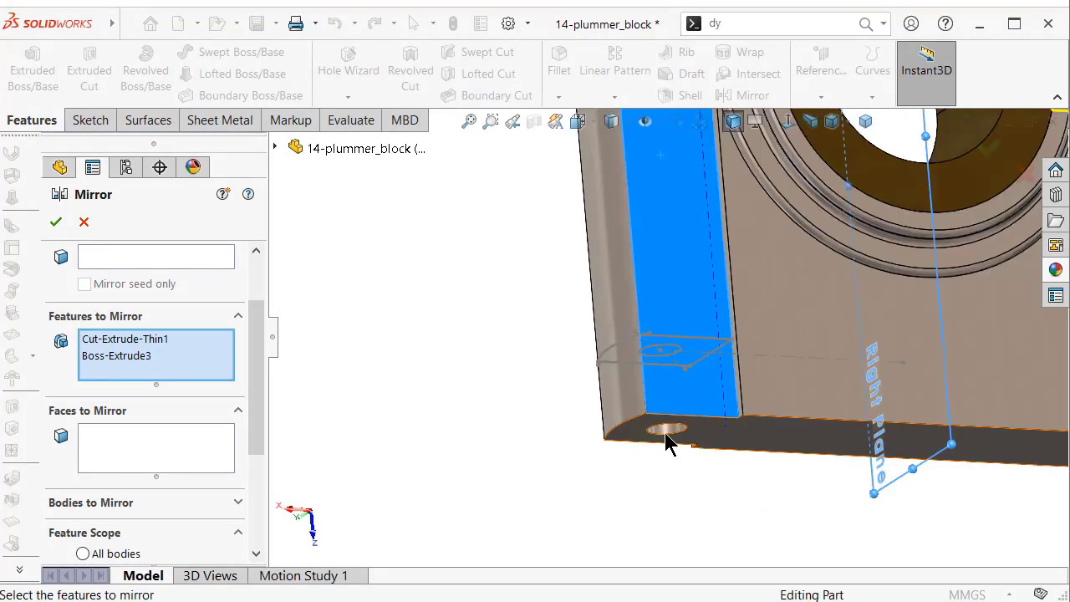
left_click(666, 432)
scroll(699, 494, "up", 3)
scroll(700, 494, "up", 3)
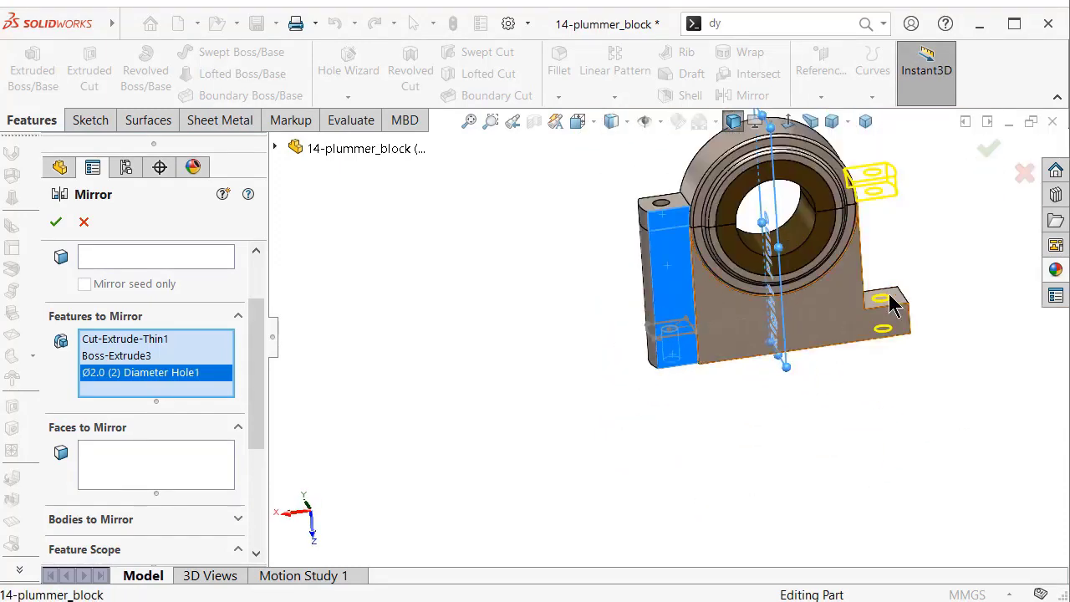
- Add Boss-Extrude2 to the mirror, turn off Geometry Pattern, and confirm
middle_click_drag(873, 283, 862, 365)
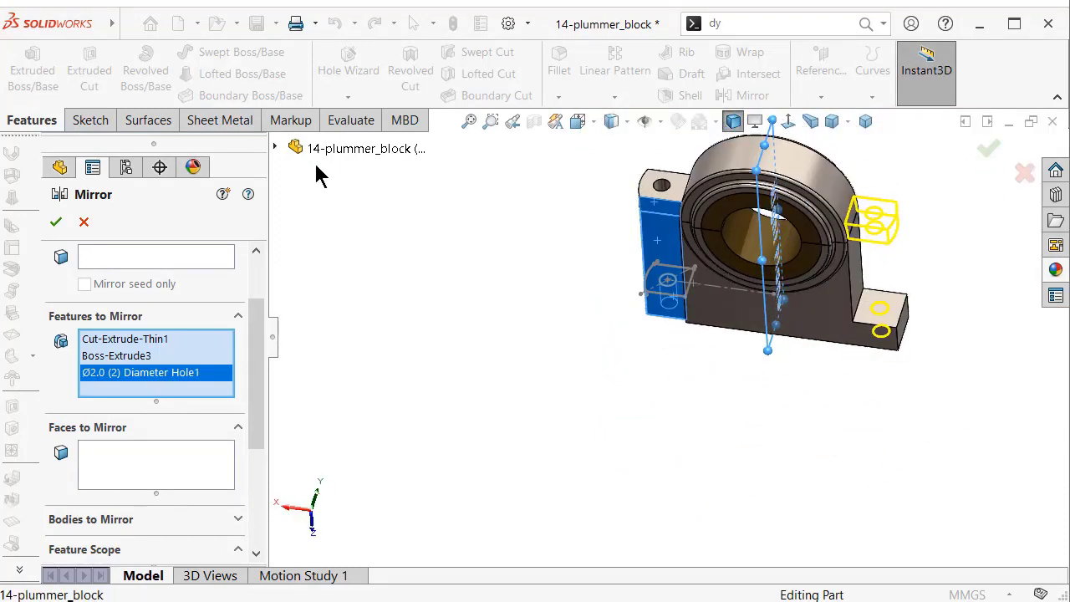
left_click(276, 147)
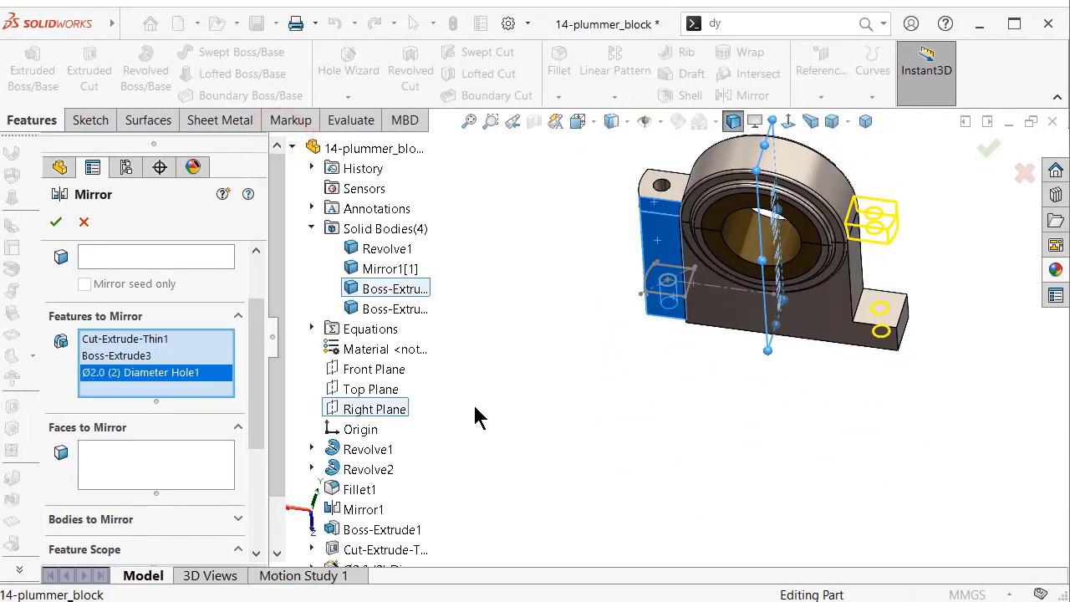
scroll(394, 465, "down", 3)
scroll(822, 322, "up", 5)
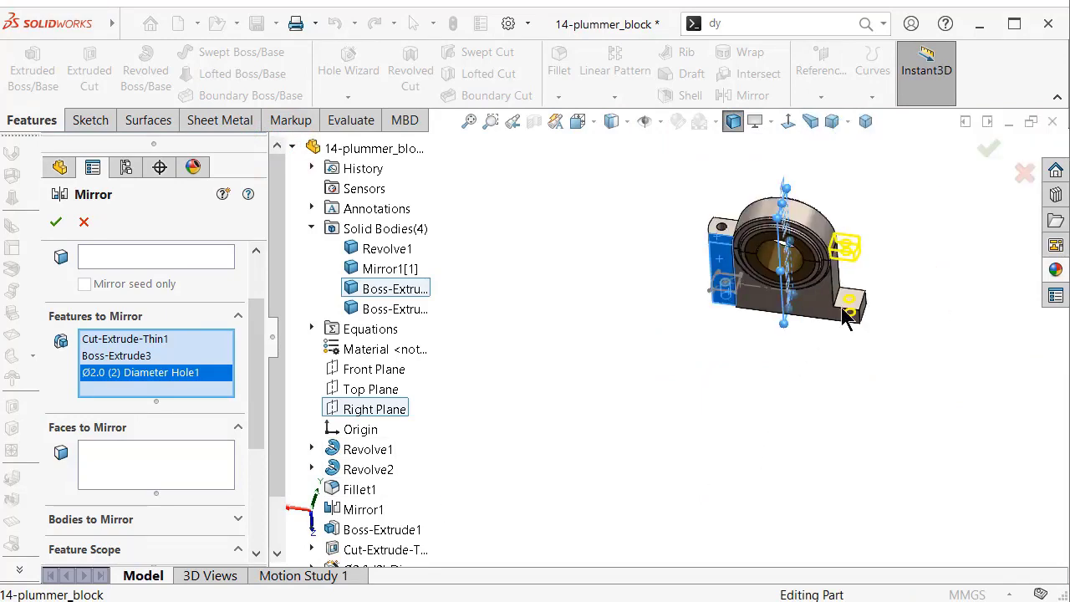
scroll(822, 322, "down", 2)
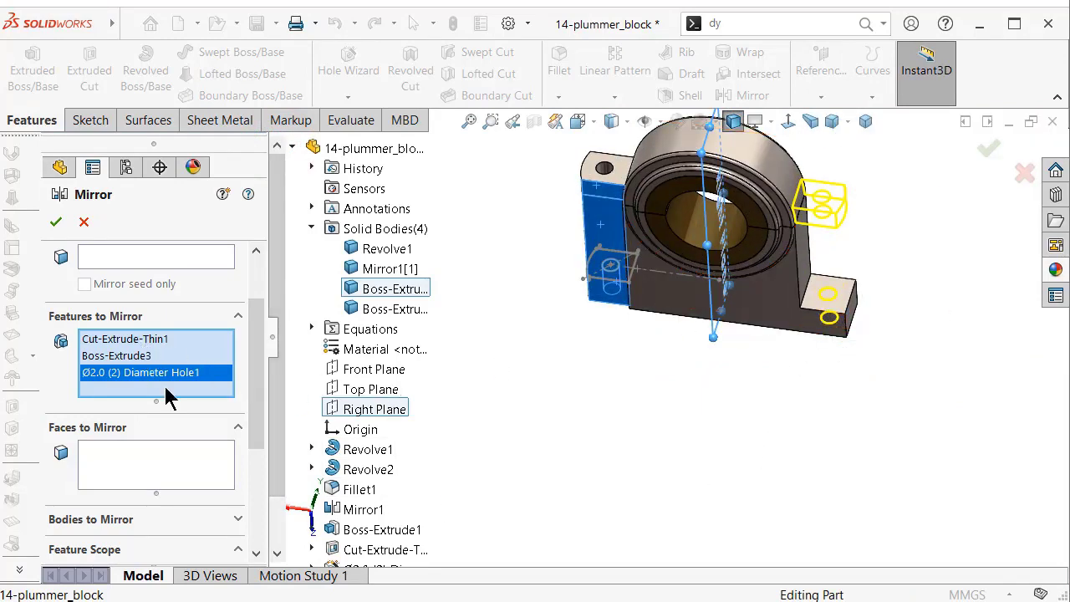
left_click_drag(278, 448, 282, 525)
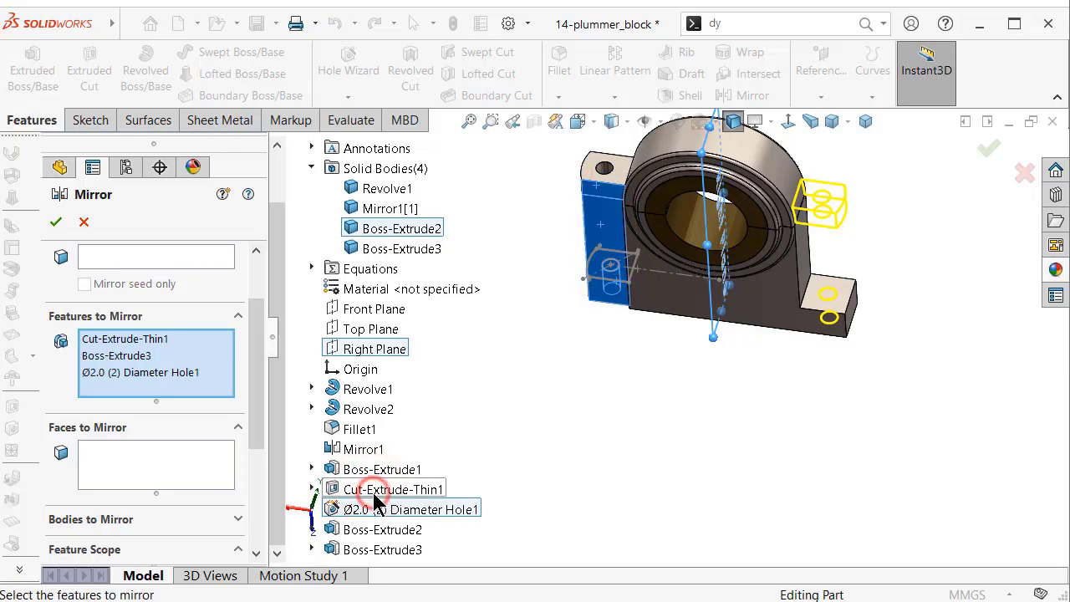
left_click(374, 530)
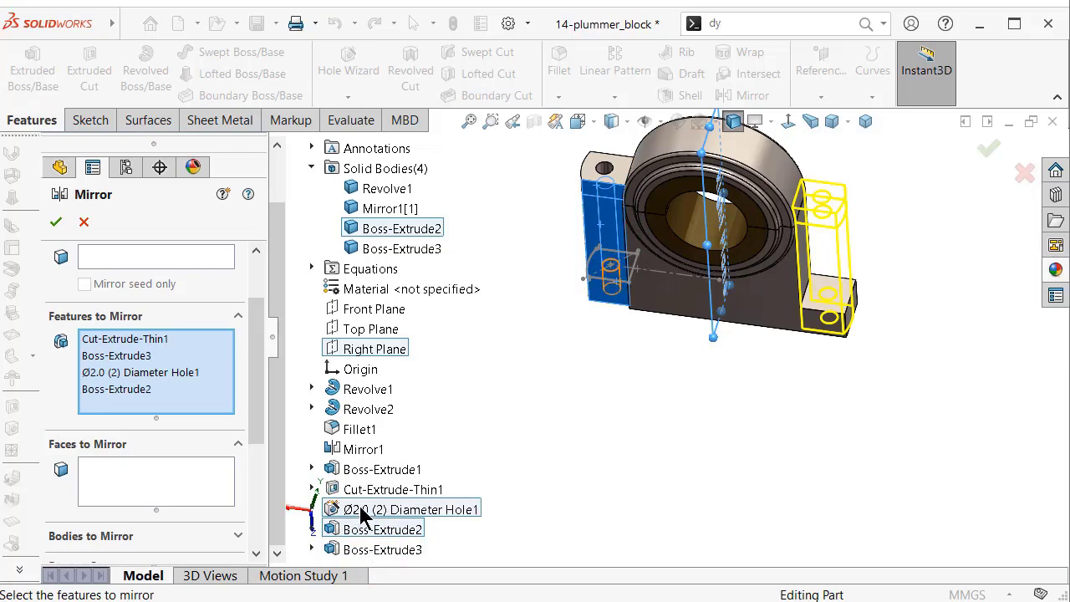
left_click(59, 222)
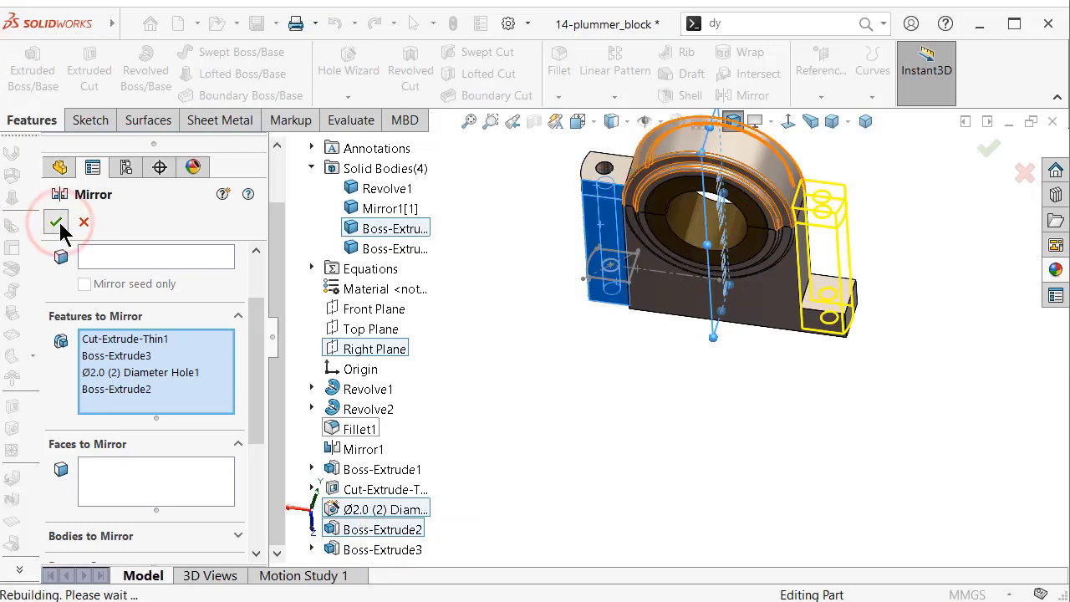
left_click_drag(251, 397, 255, 476)
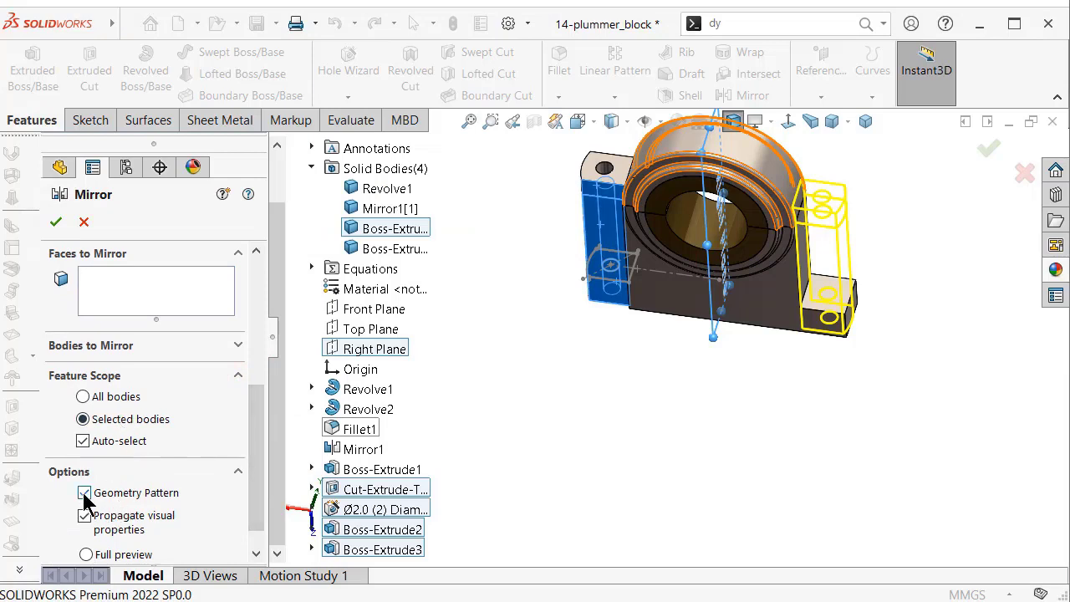
left_click(85, 494)
left_click(53, 225)
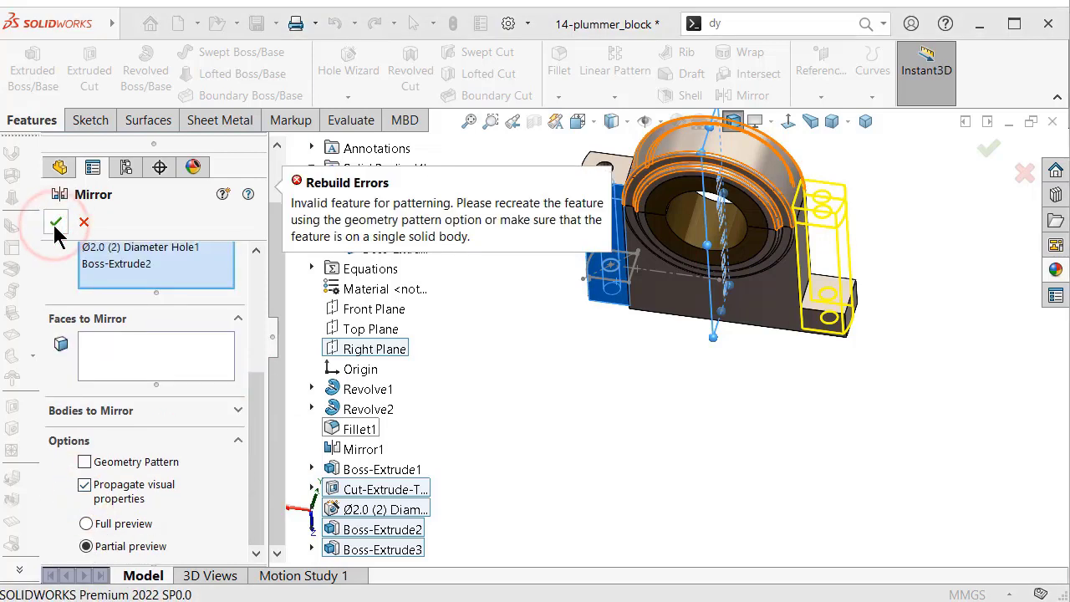
- Cancel the failed mirror, dismiss the rebuild error, and select Boss-Extrude2 in the tree
left_click(510, 405)
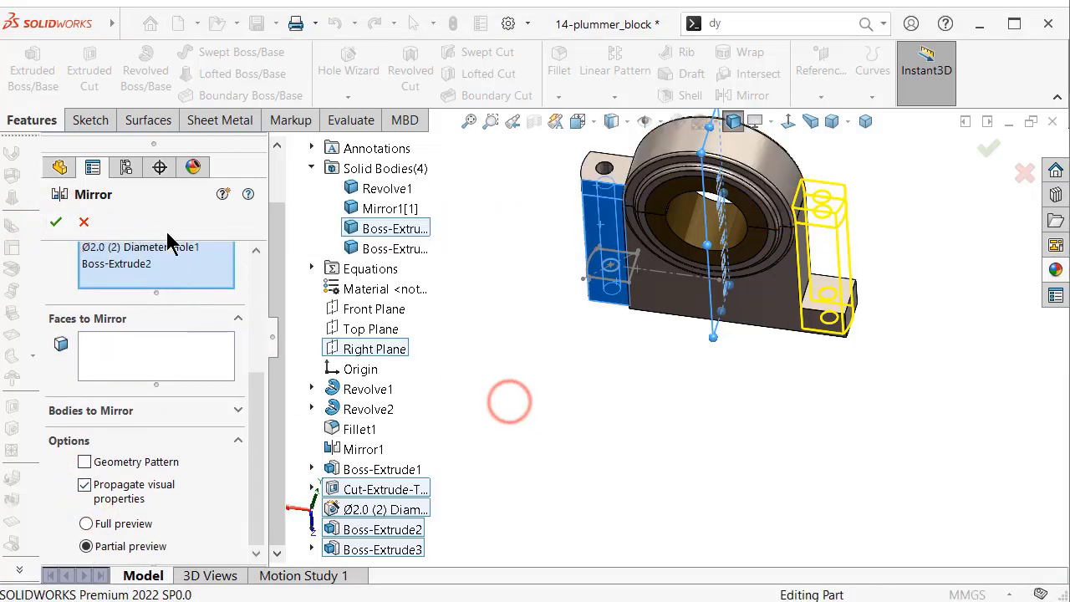
left_click(83, 221)
left_click(551, 420)
middle_click_drag(568, 385, 595, 293)
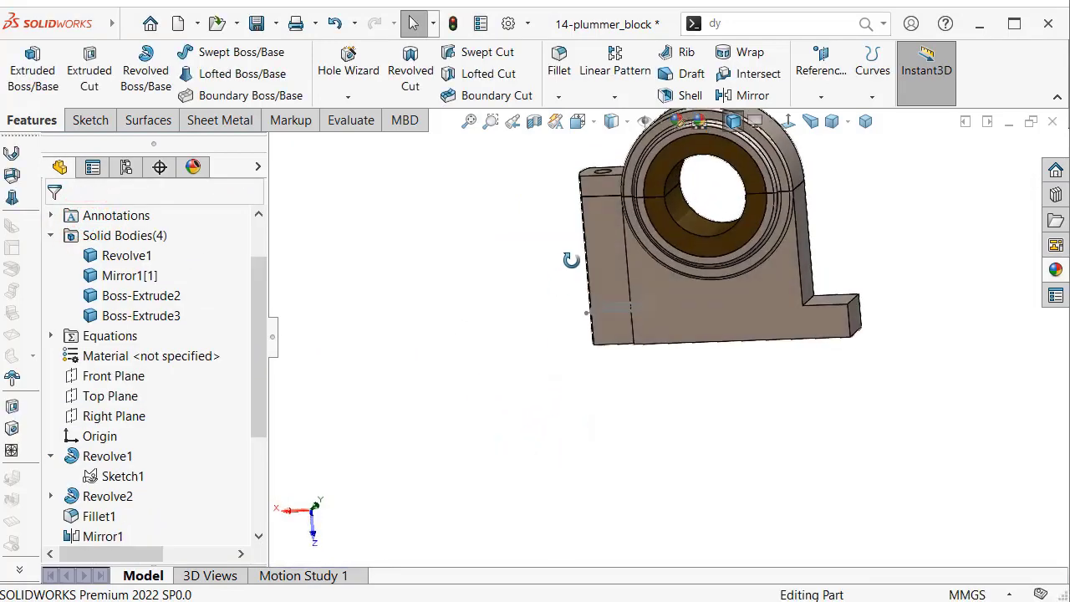
left_click(109, 462)
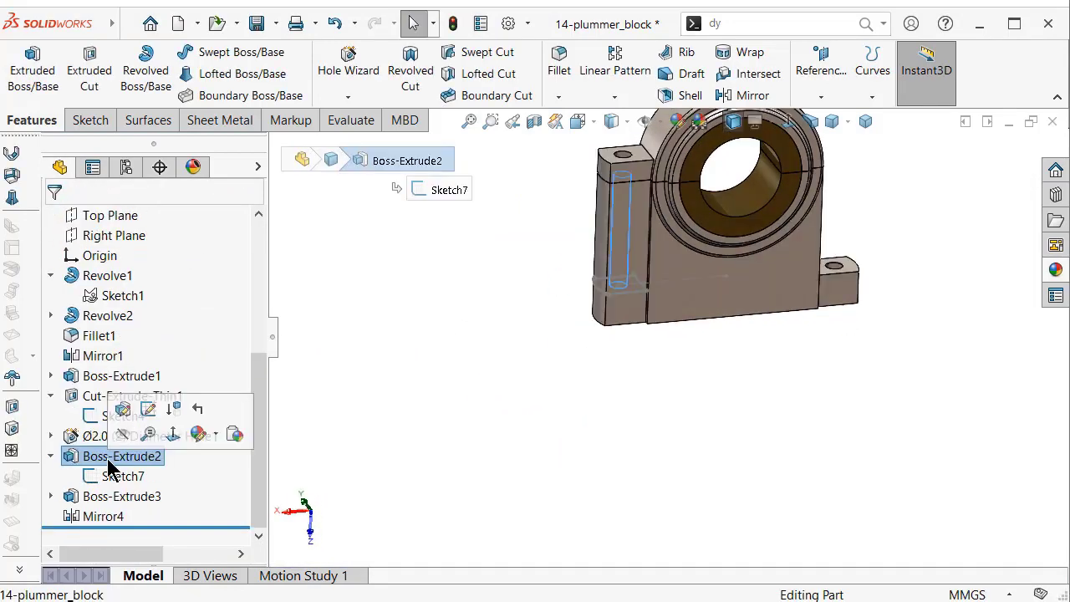
- Change Boss-Extrude2's end condition from up-to-vertex to Blind at 14.00 mm depth
left_click(122, 416)
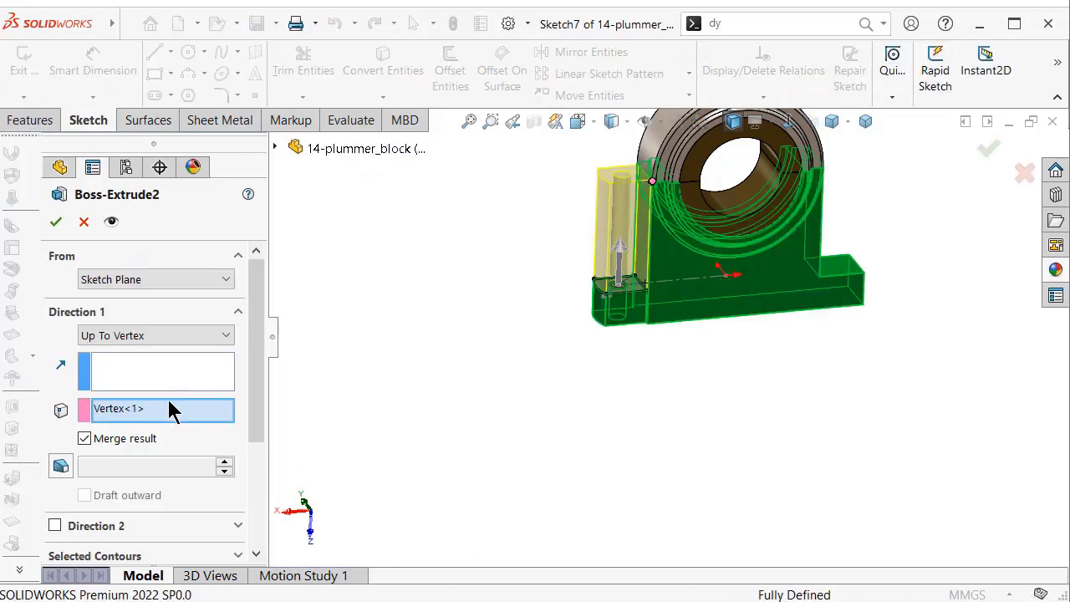
left_click(142, 337)
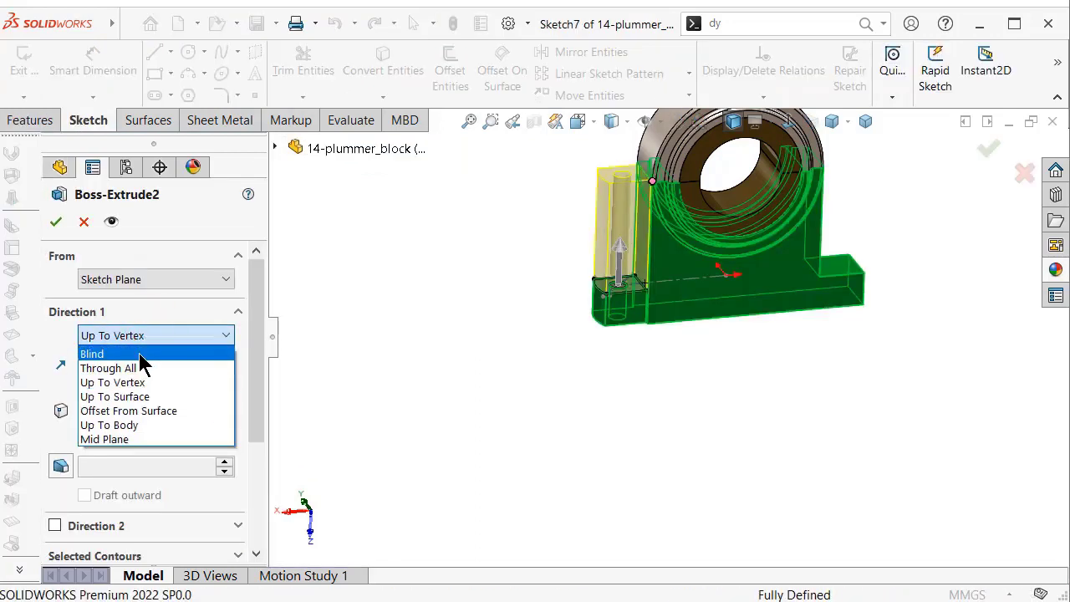
left_click(138, 356)
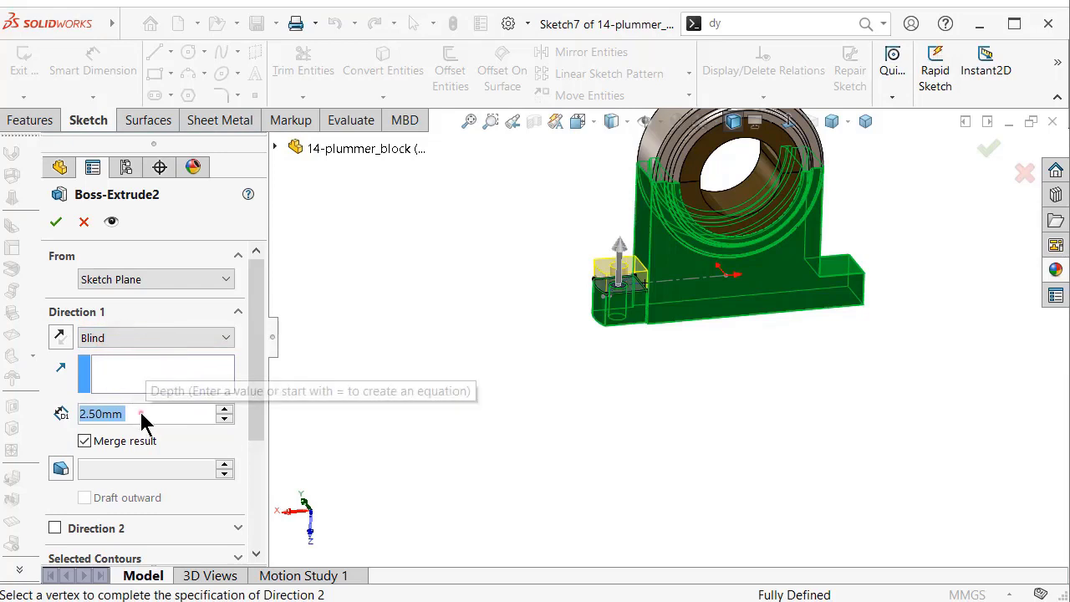
left_click(140, 413)
type("4")
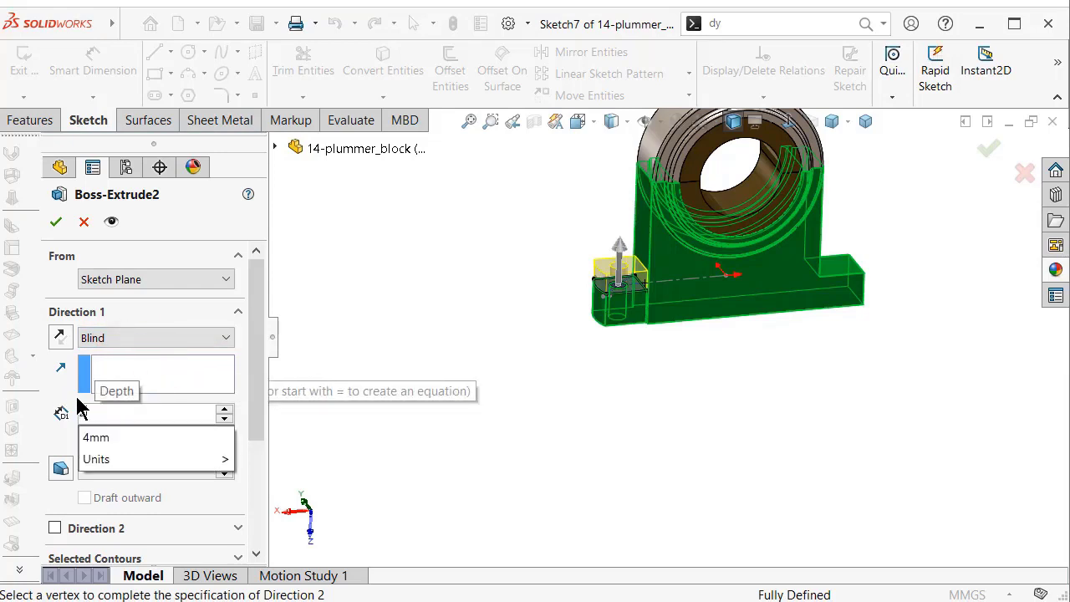
key("BackSpace")
type("4")
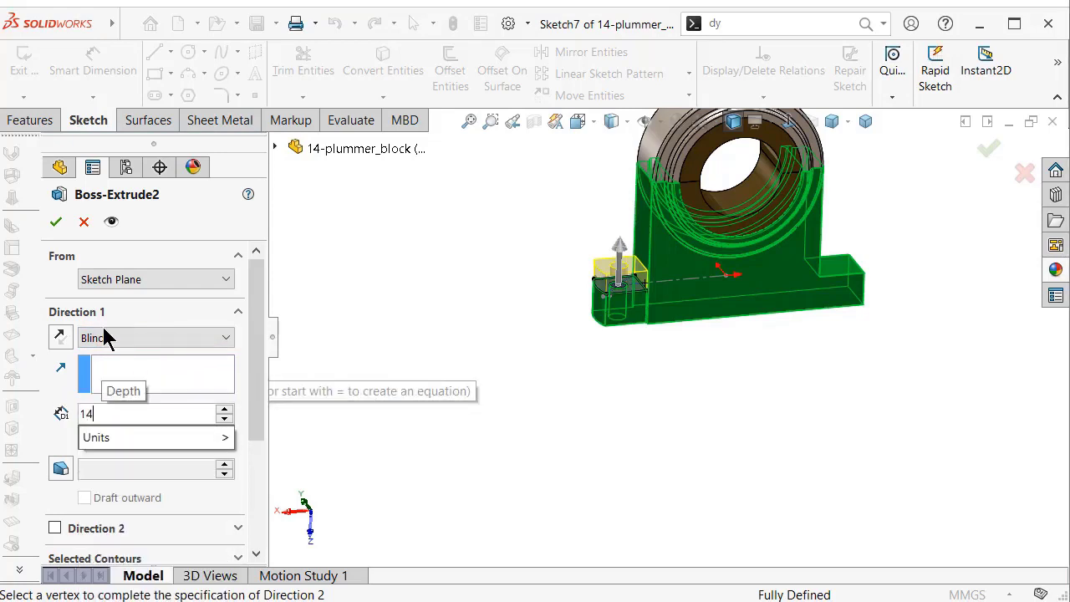
left_click(58, 228)
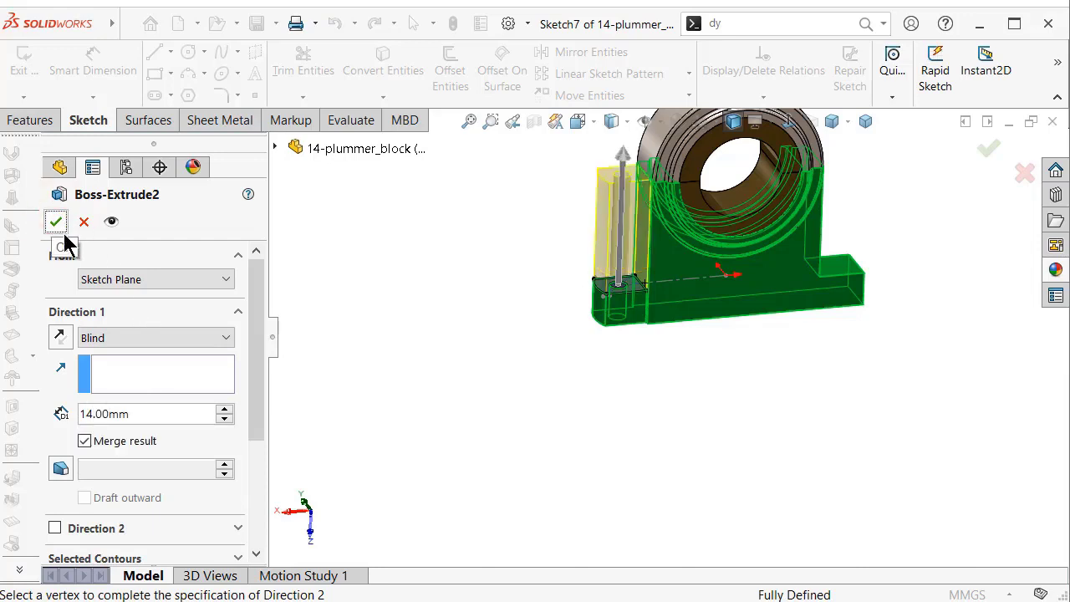
left_click(56, 224)
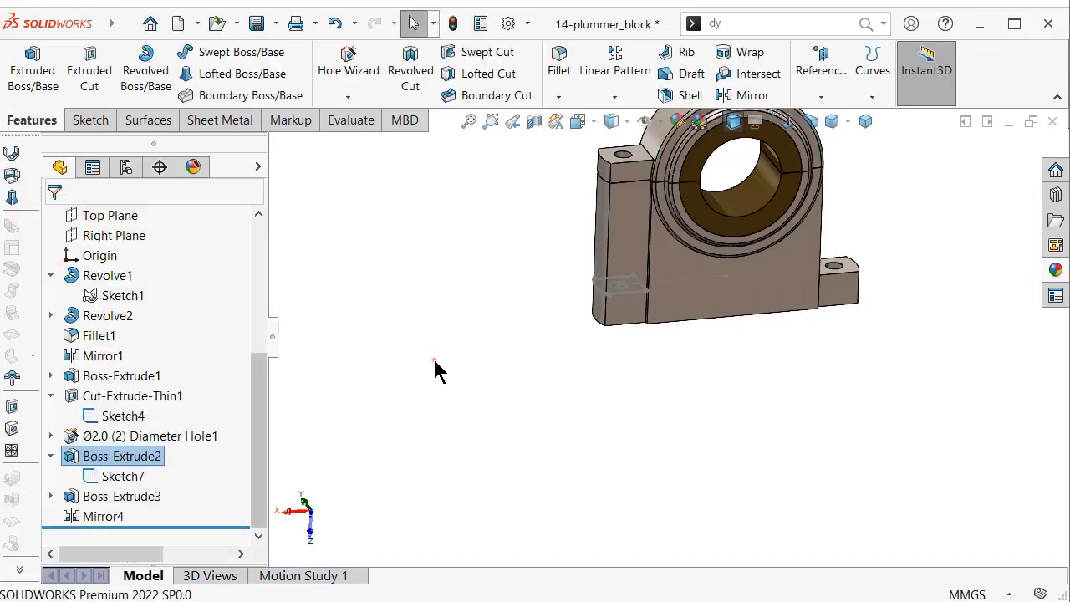
left_click(435, 368)
- Mirror only Boss-Extrude2 in Mirror4 with Geometry Pattern turned off
left_click(104, 516)
left_click(124, 470)
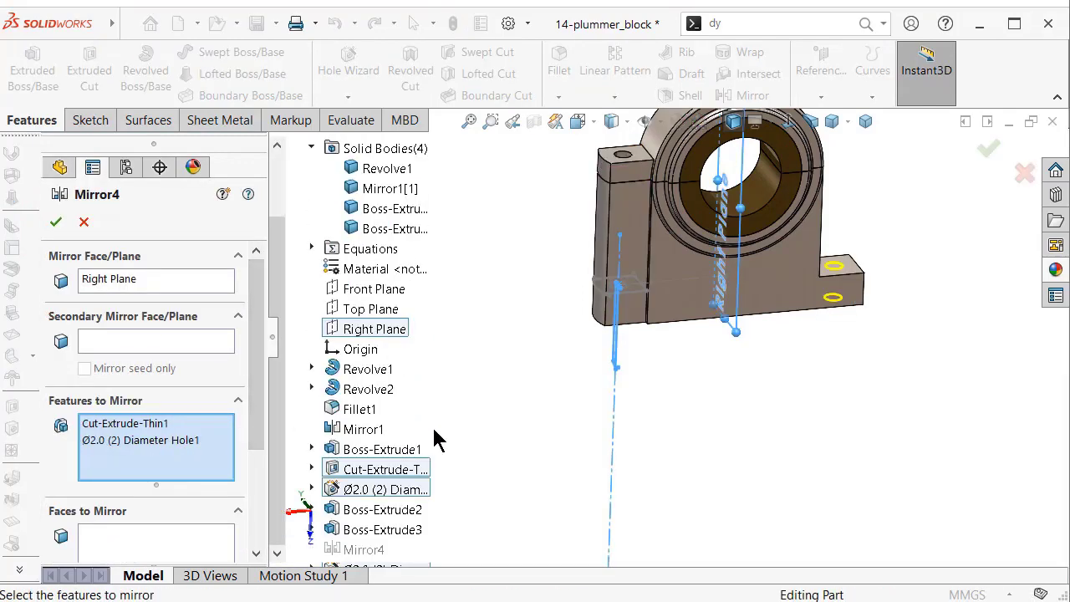
left_click(397, 518)
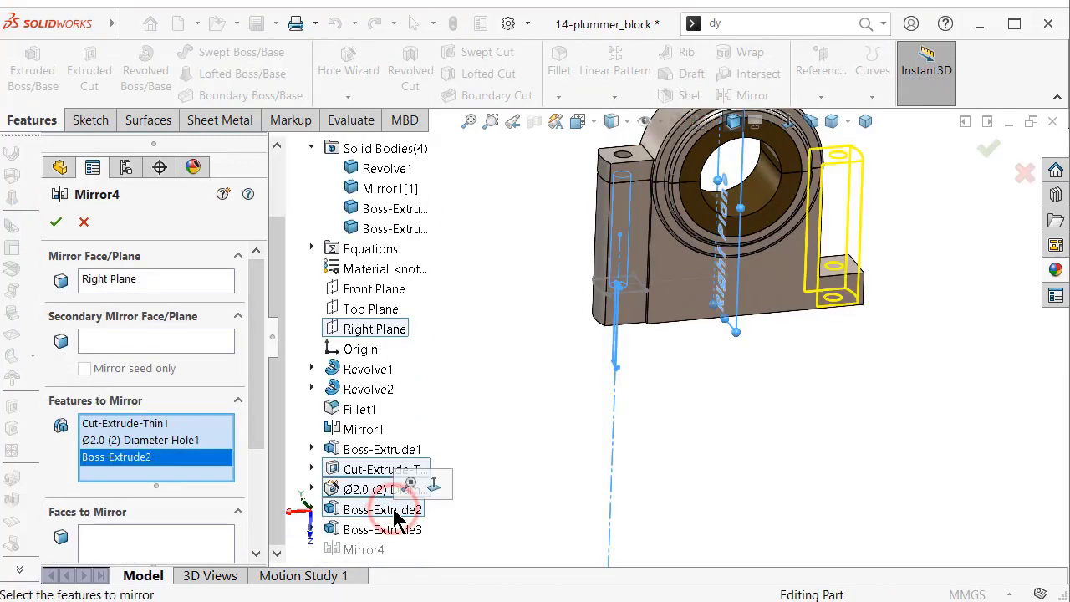
left_click(397, 535)
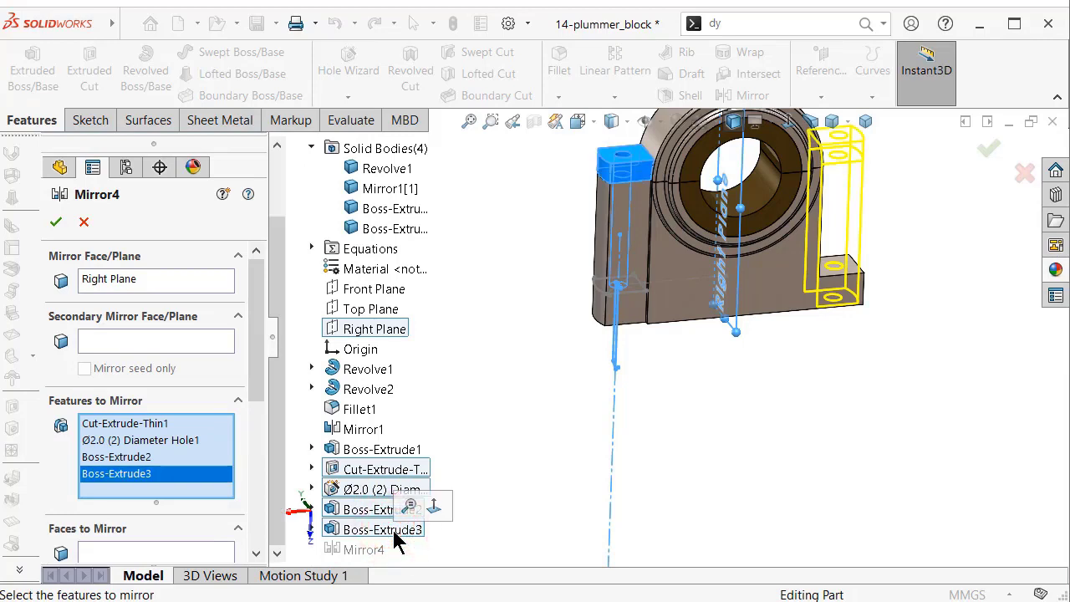
left_click(56, 224)
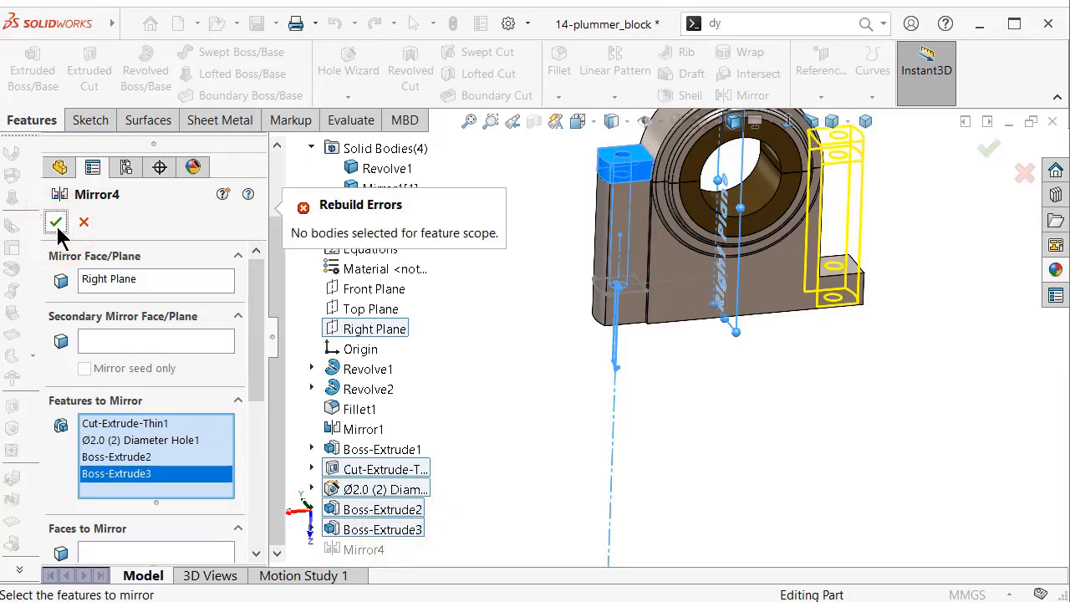
right_click(144, 483)
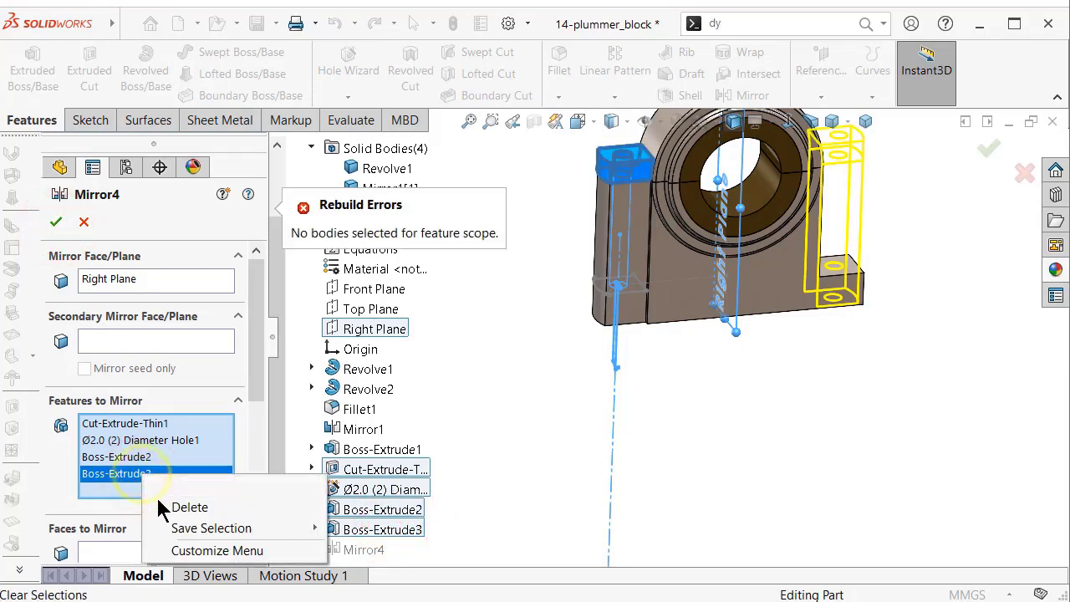
left_click(163, 505)
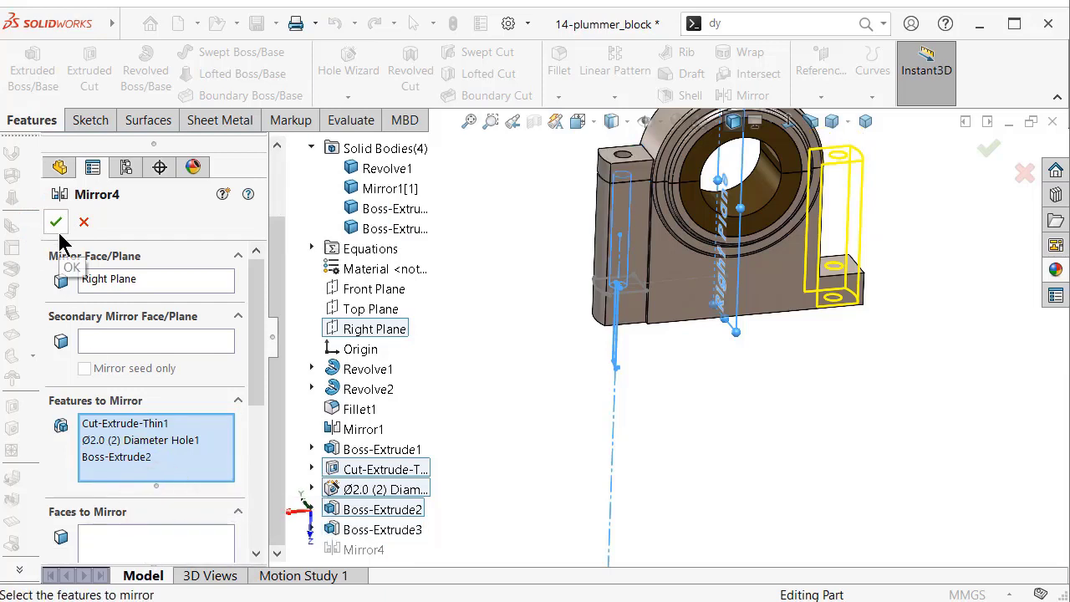
left_click(254, 408)
left_click_drag(255, 428, 246, 514)
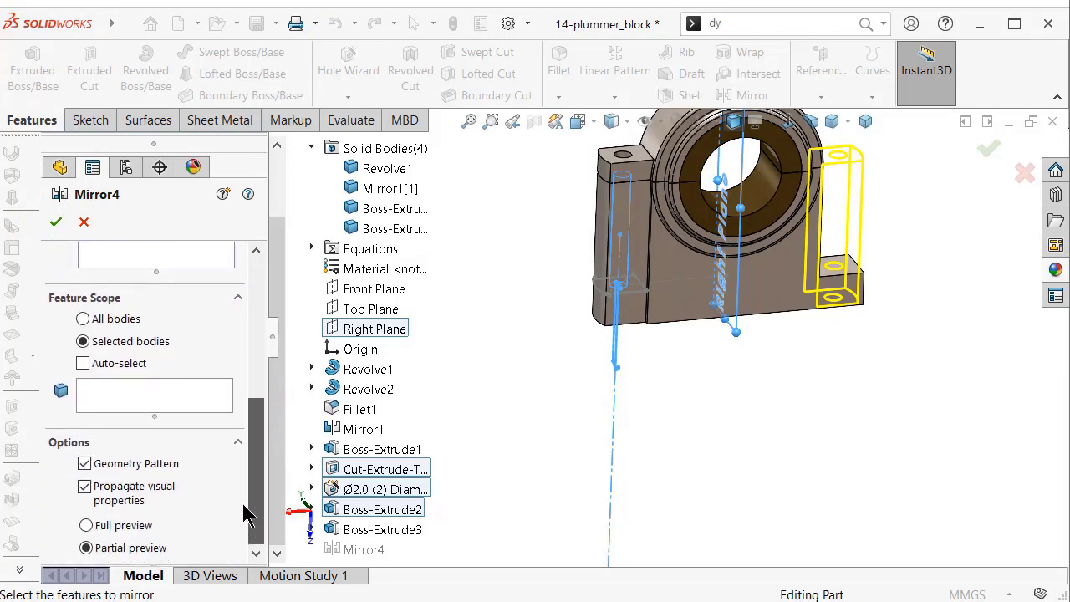
left_click(85, 463)
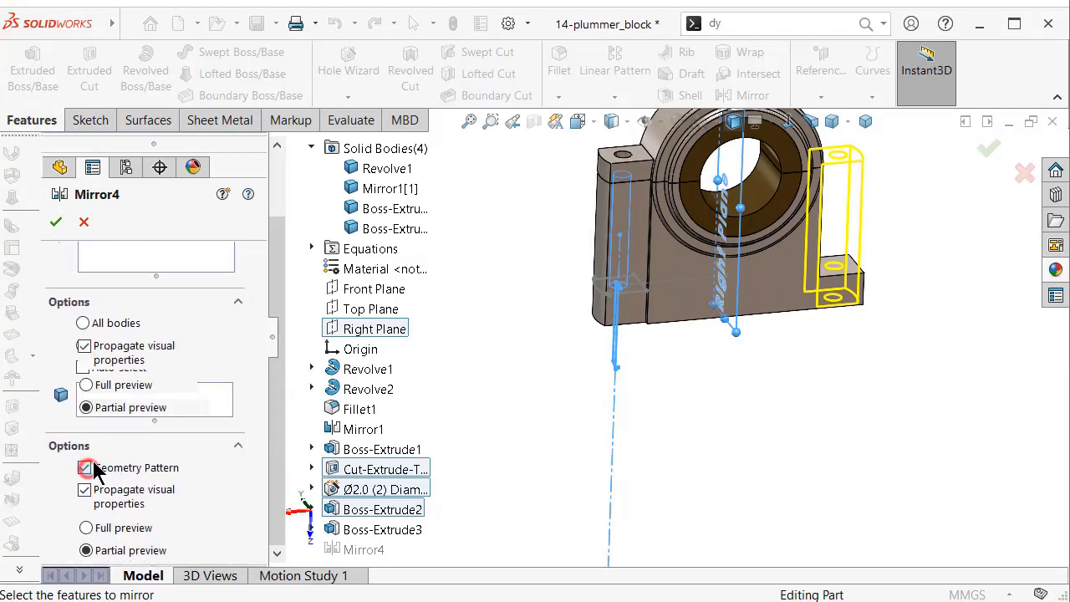
left_click(56, 220)
middle_click_drag(705, 399, 640, 358)
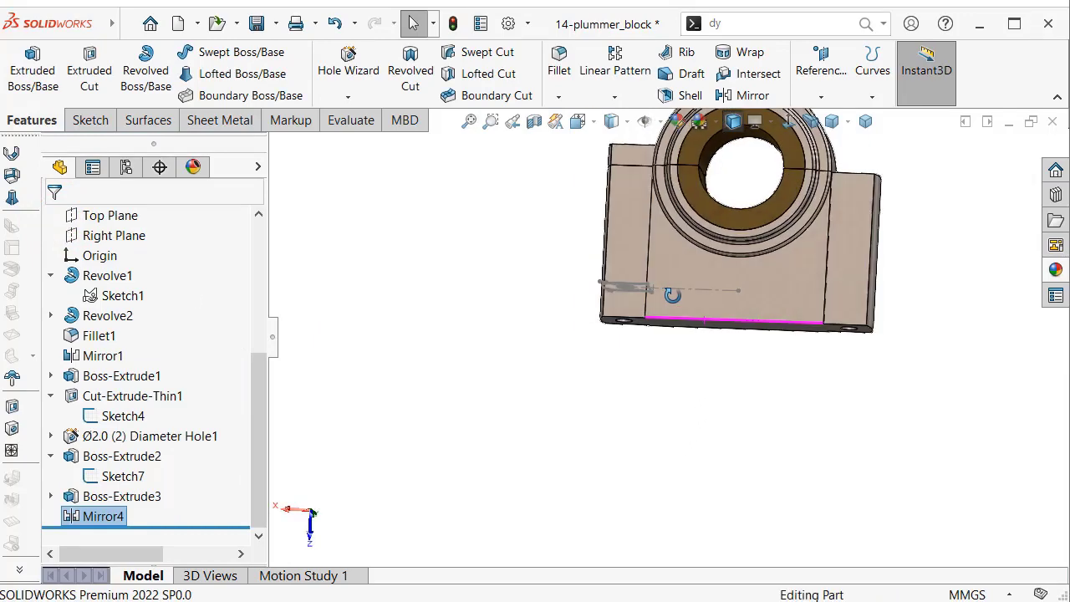
- Try adding Boss-Extrude3 to Mirror4, then cancel the failing edit
left_click(109, 518)
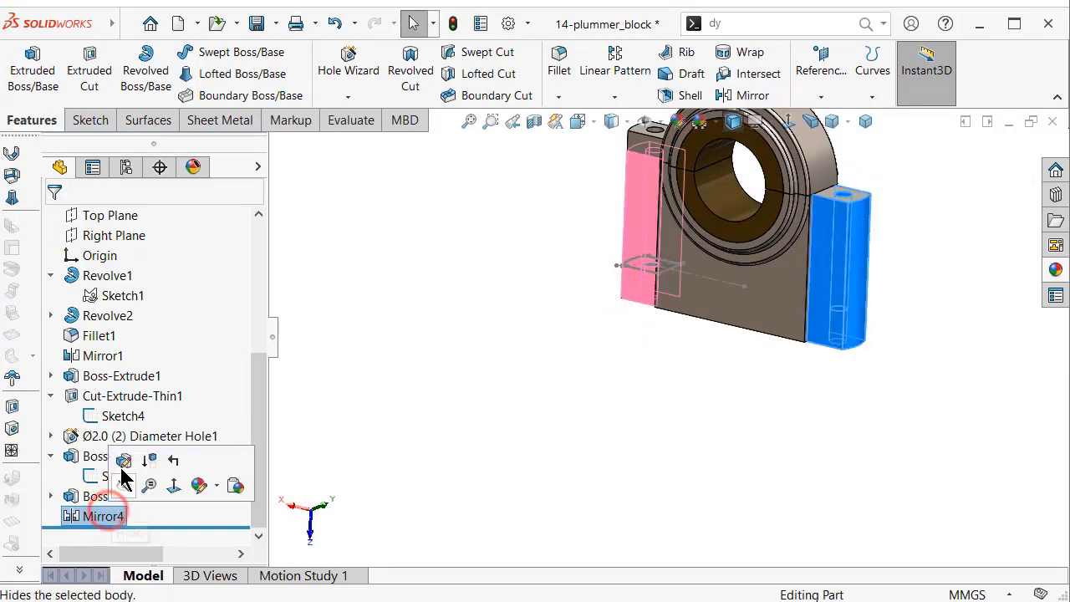
left_click(79, 456)
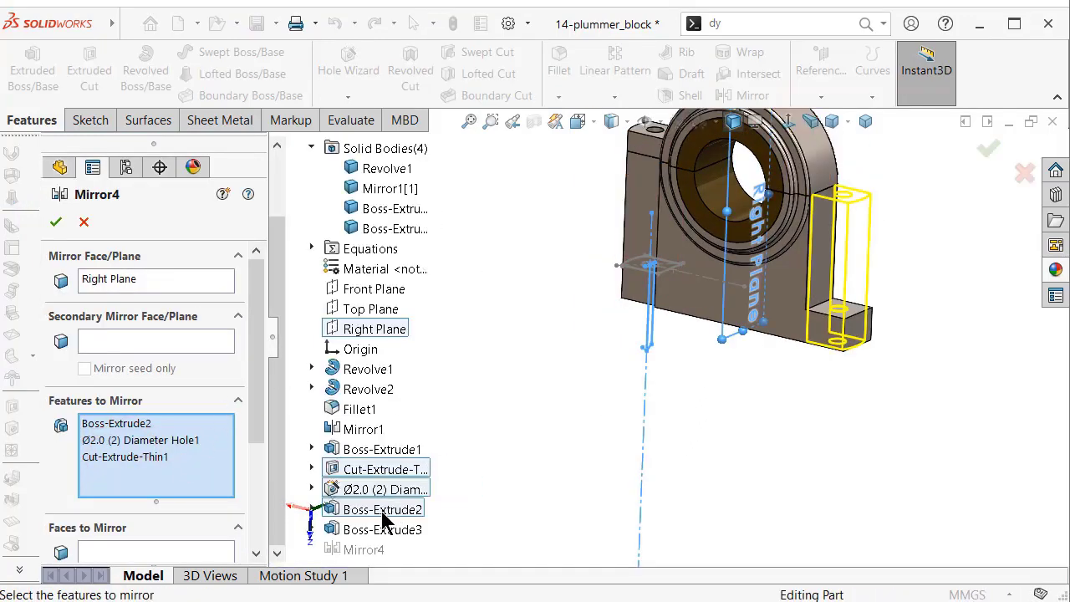
left_click(377, 532)
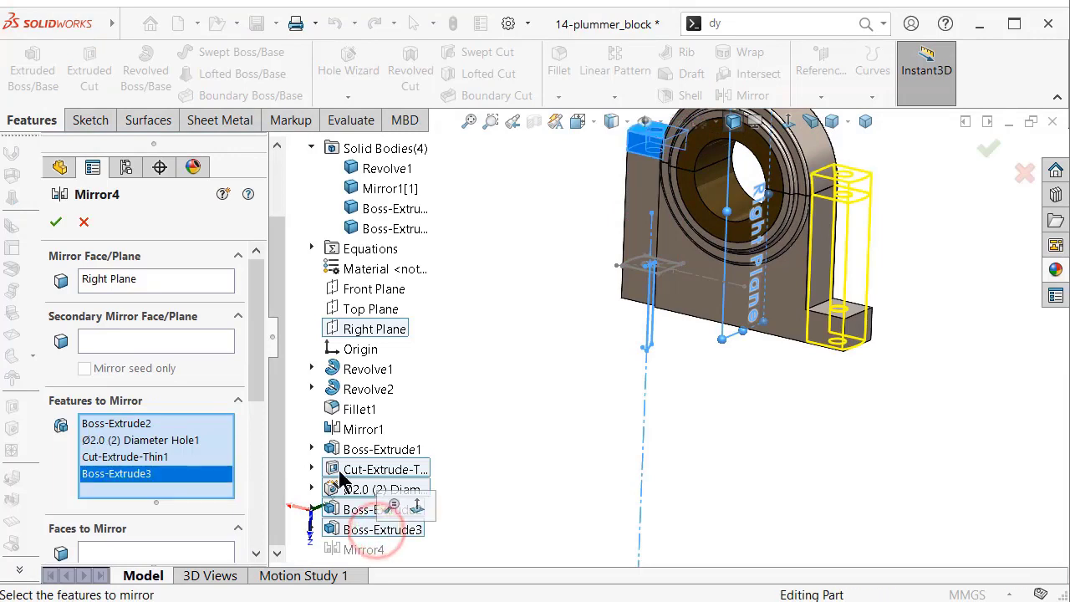
left_click(57, 223)
mouse_move(256, 357)
left_mouse_down()
mouse_move(259, 443)
mouse_move(259, 334)
left_mouse_up()
left_click(83, 223)
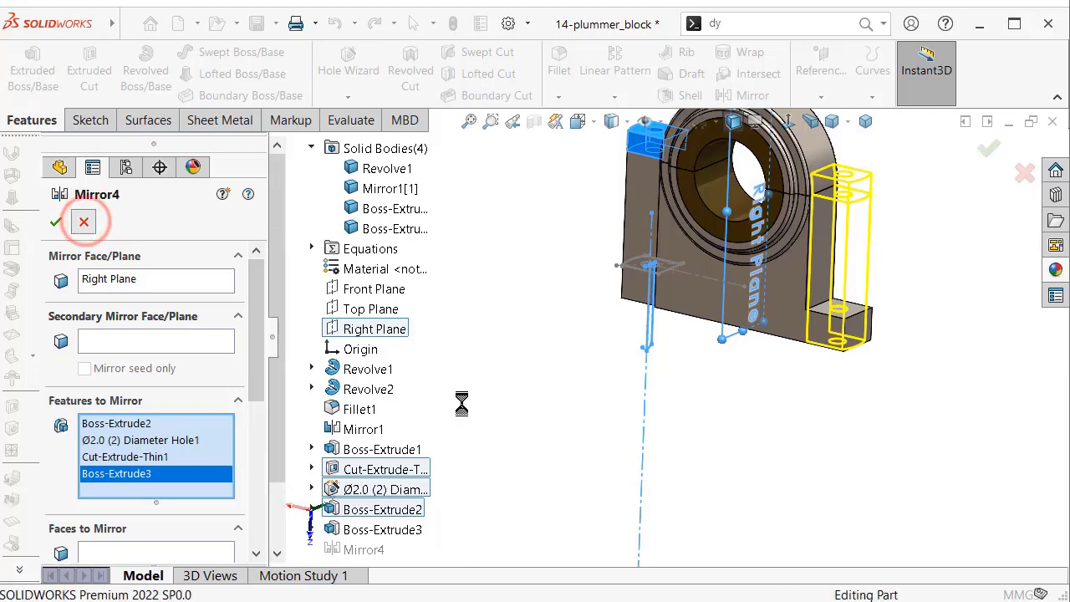
left_click(544, 422)
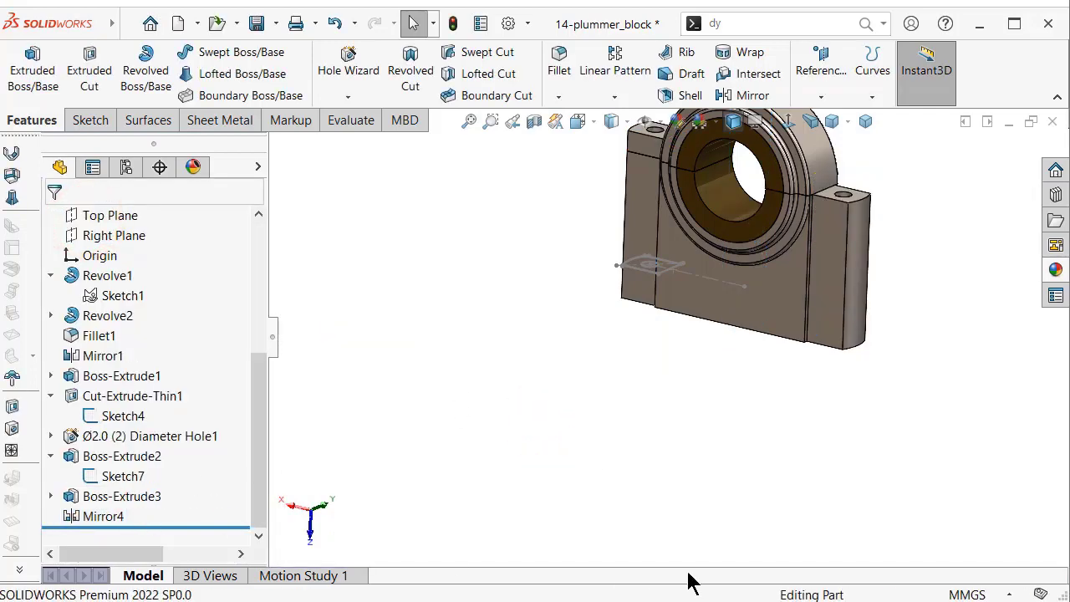
- Create a new mirror of Boss-Extrude3 about the Right Plane
scroll(114, 335, "up", 1)
scroll(159, 304, "up", 1)
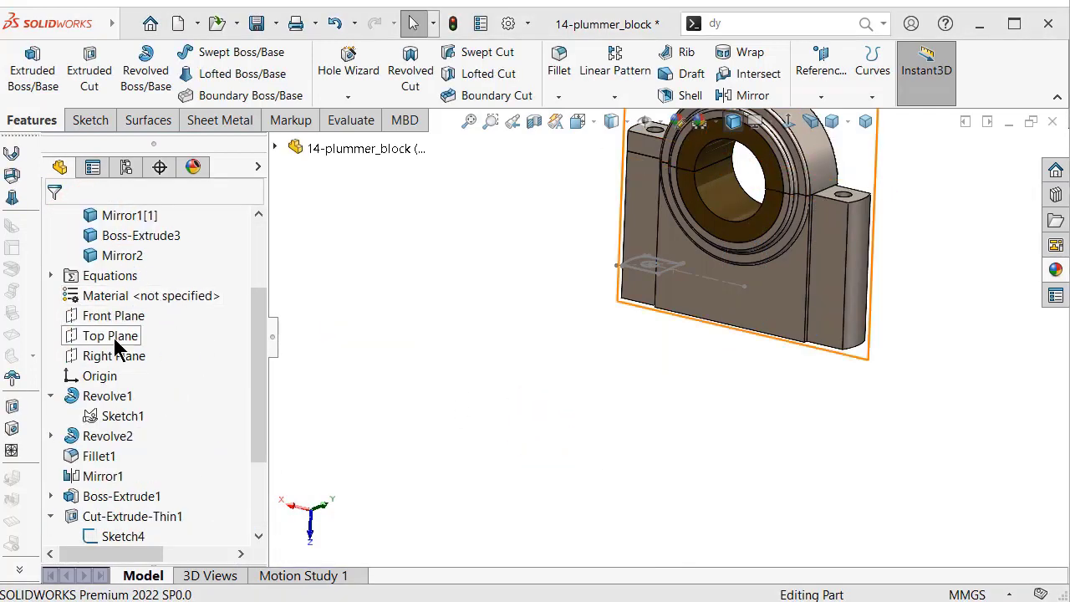
left_click(115, 356)
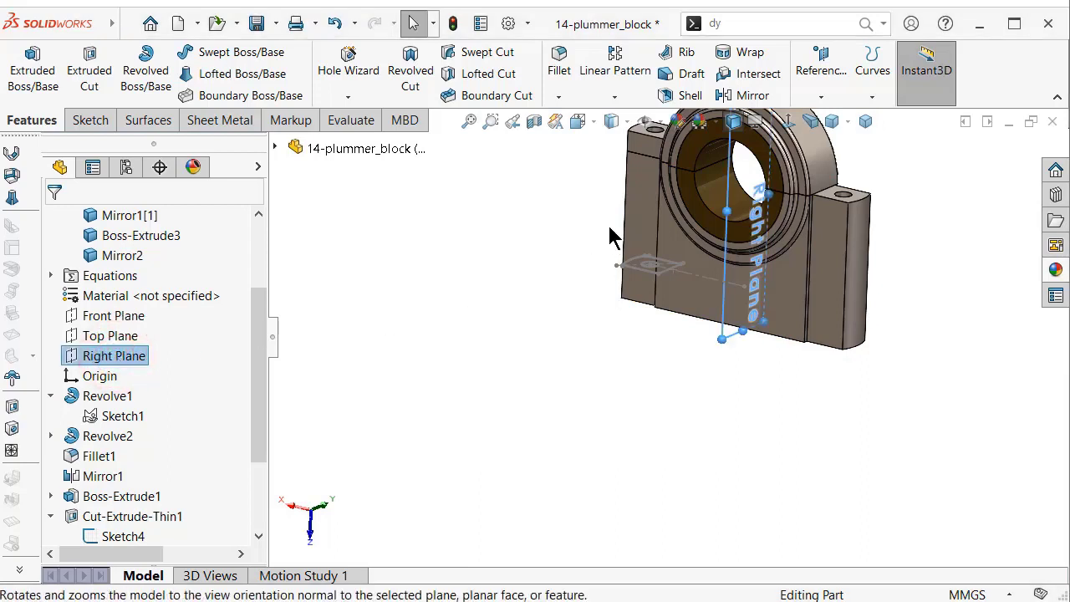
key("f")
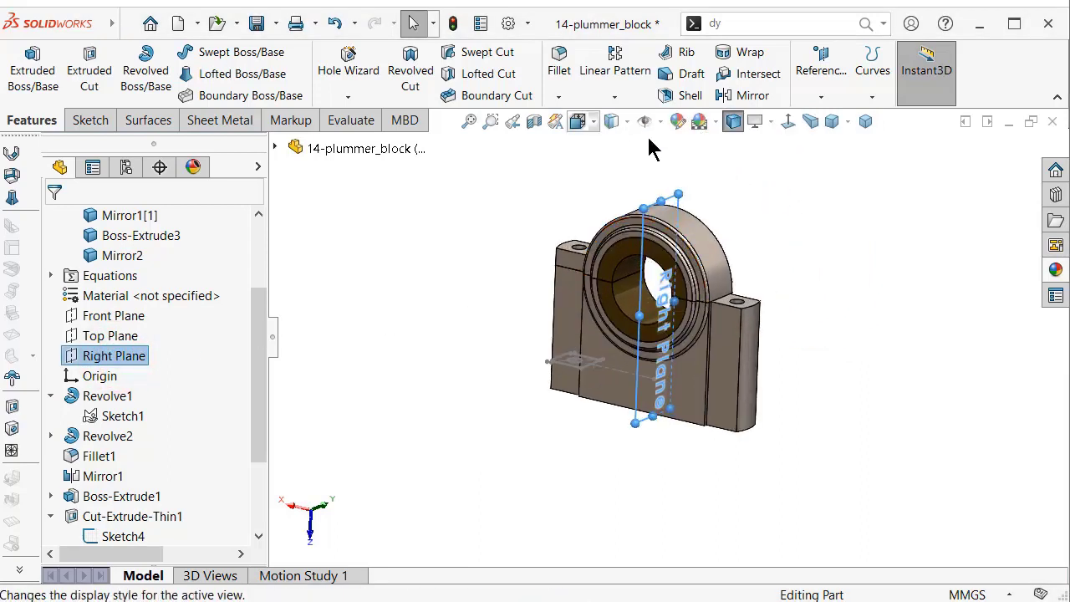
left_click(747, 98)
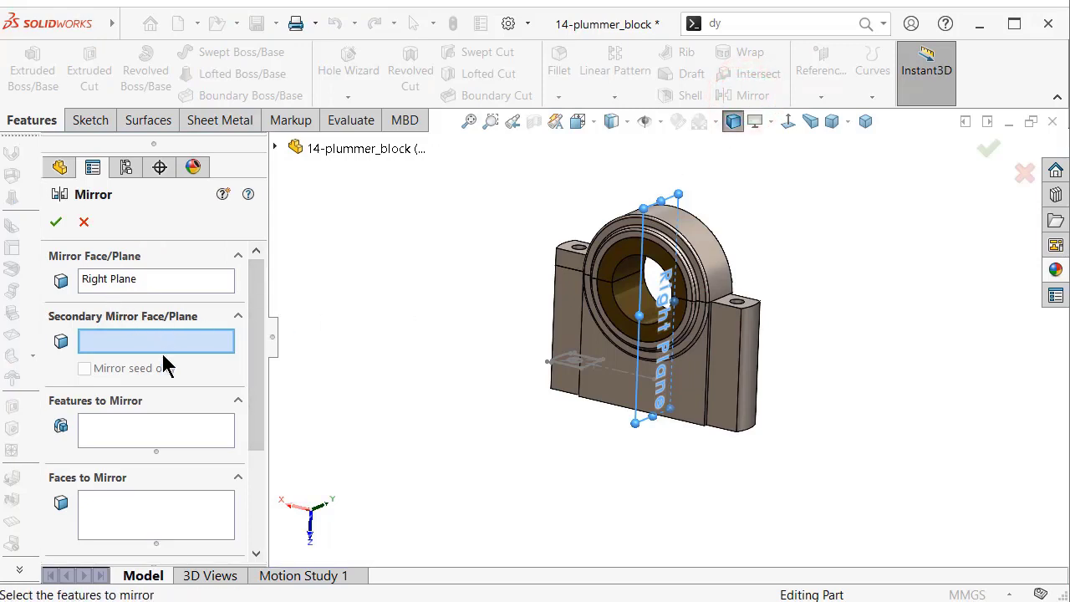
left_click(137, 431)
scroll(545, 269, "down", 3)
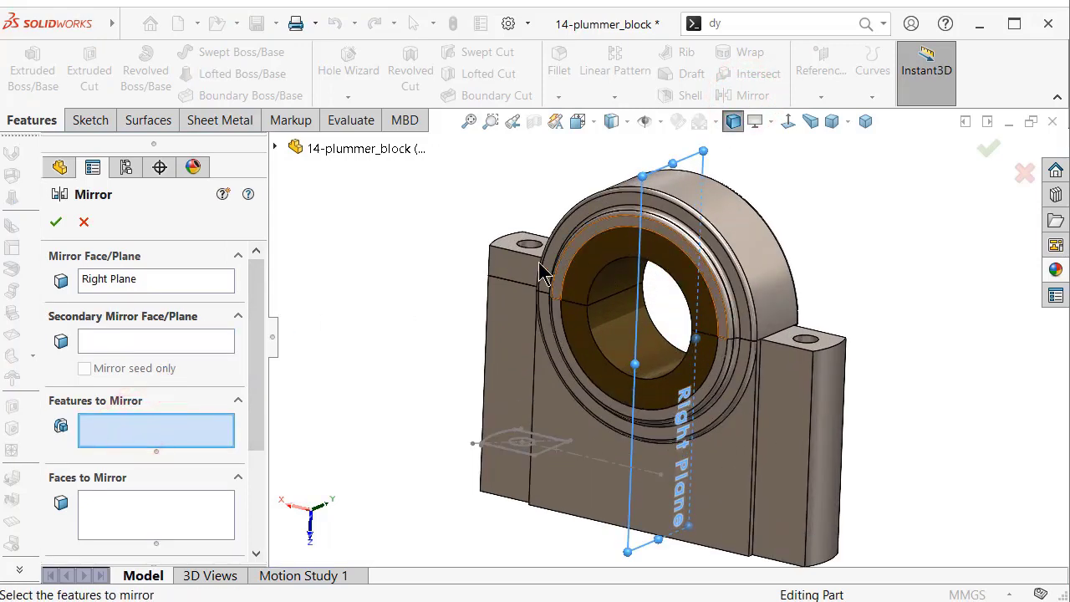
left_click(527, 265)
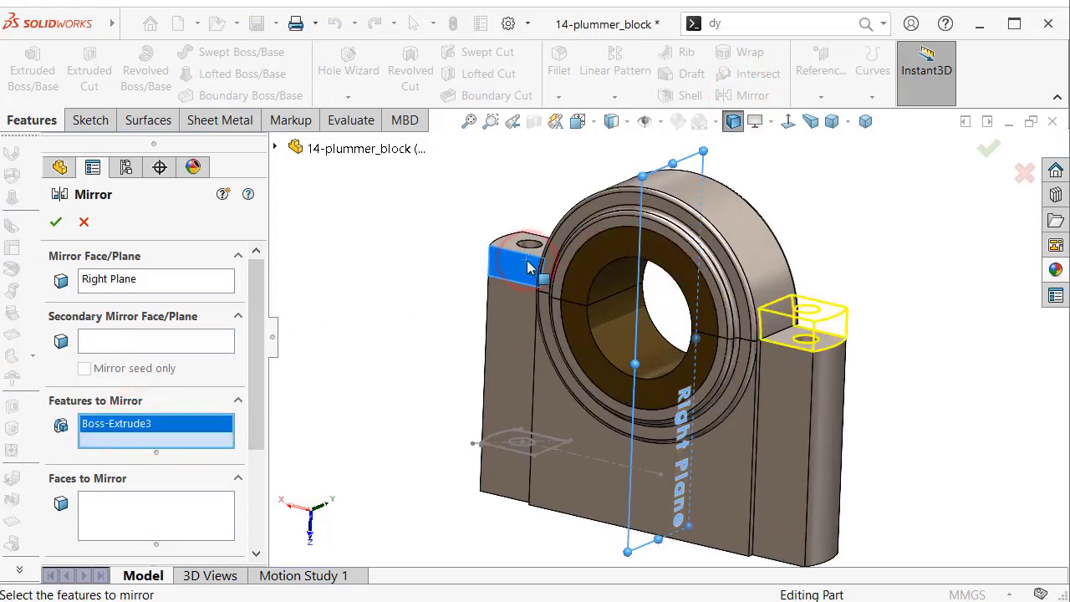
left_click(59, 222)
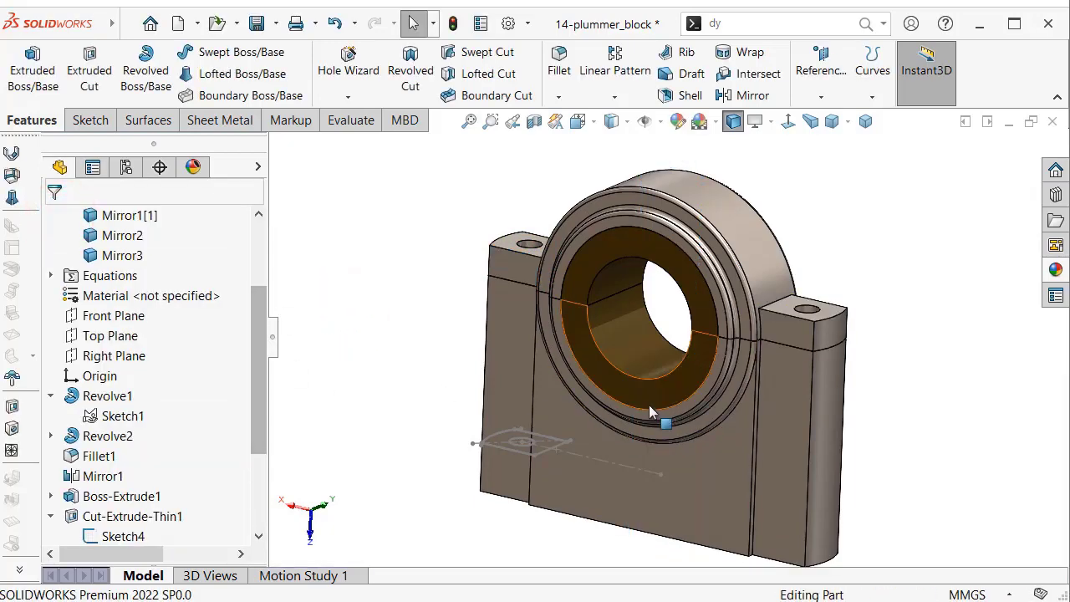
- Hide Sketch7 and Sketch4 after inspecting the block's underside
mouse_move(675, 437)
middle_mouse_down()
mouse_move(684, 191)
mouse_move(616, 454)
mouse_move(602, 415)
mouse_move(647, 234)
mouse_move(619, 334)
mouse_move(639, 390)
mouse_move(635, 254)
middle_mouse_up()
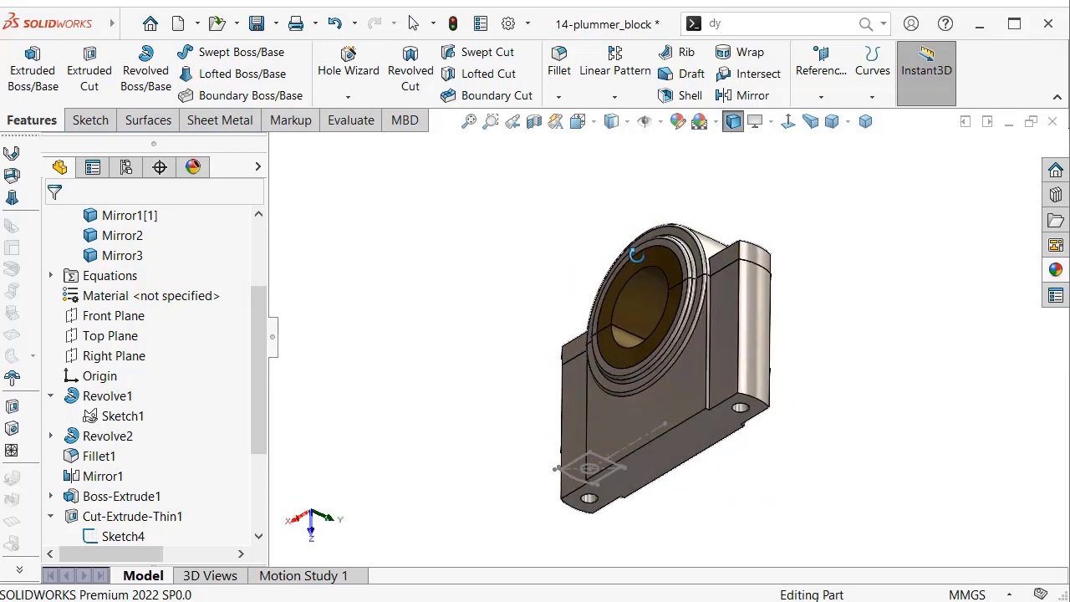
mouse_move(635, 257)
middle_mouse_down()
mouse_move(641, 208)
mouse_move(633, 302)
middle_mouse_up()
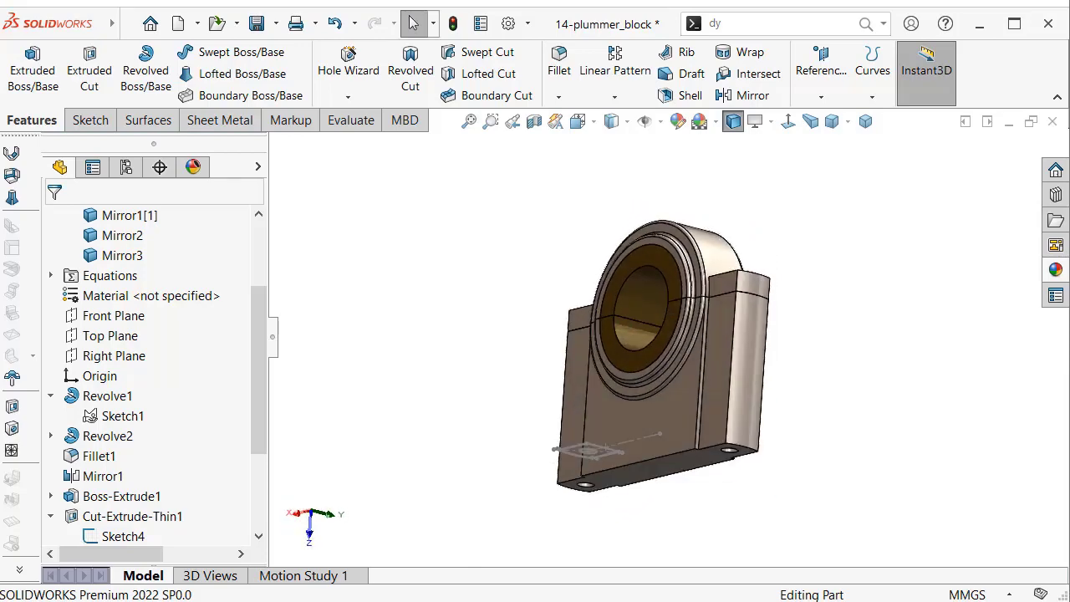
scroll(647, 468, "down", 3)
left_click(562, 413)
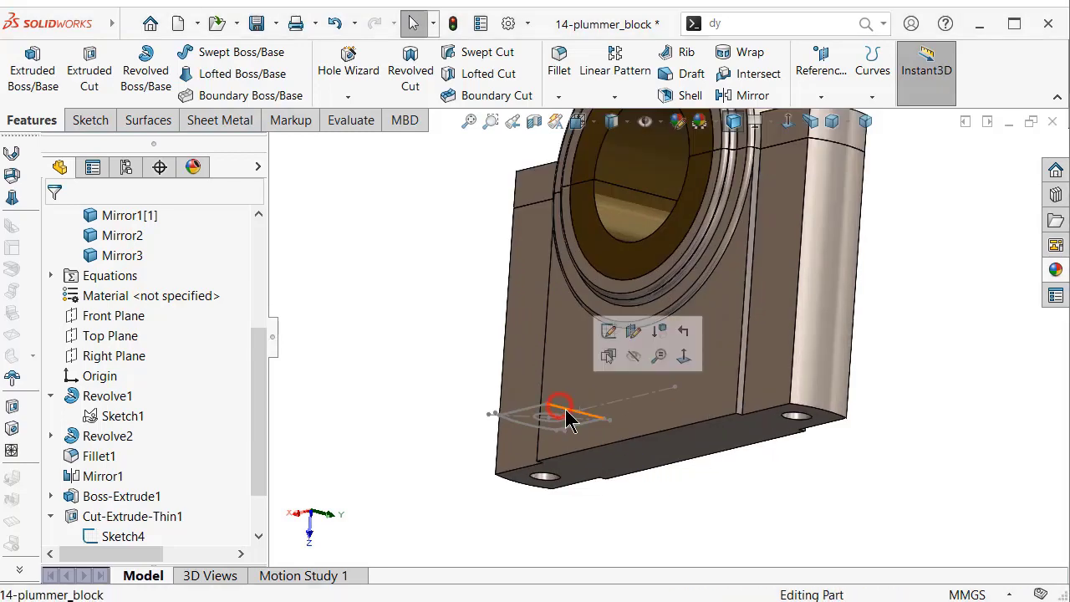
left_click(633, 359)
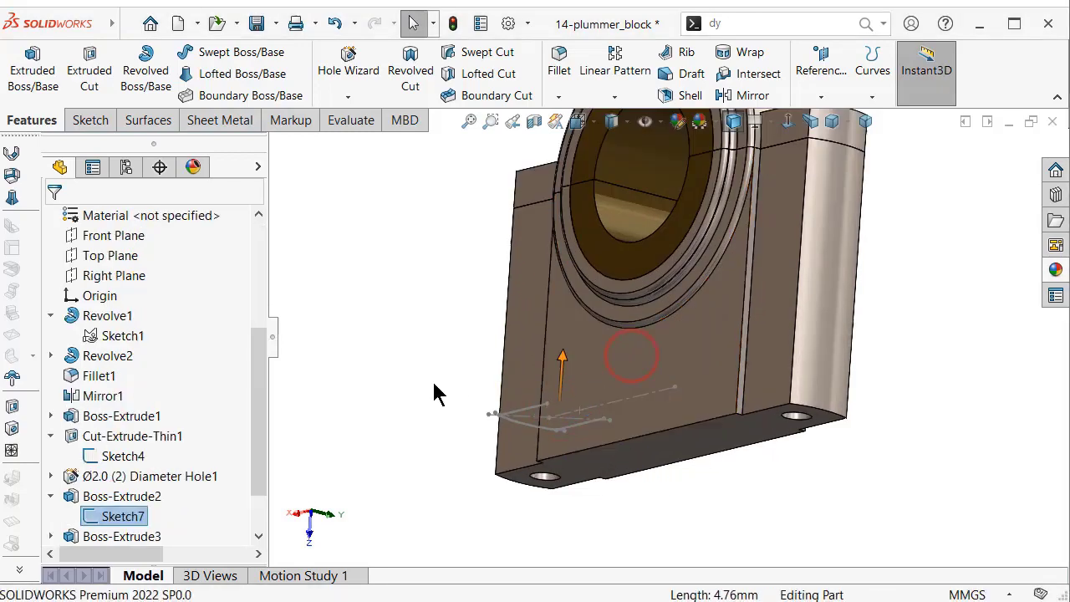
left_click(598, 404)
left_click(675, 355)
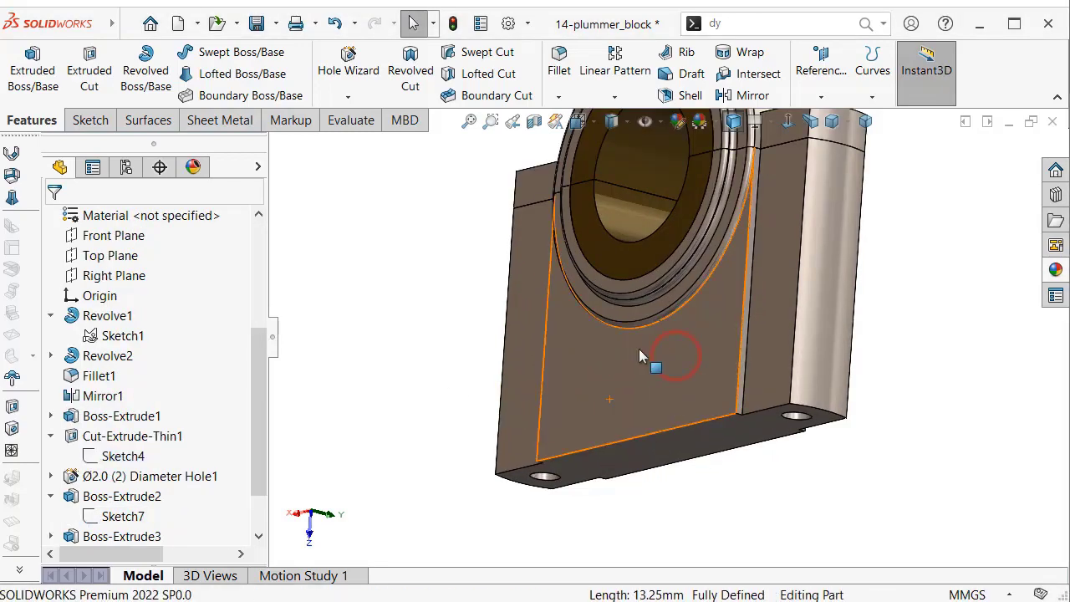
- Start a new sketch on the block's bottom base face
middle_click_drag(652, 501, 736, 401)
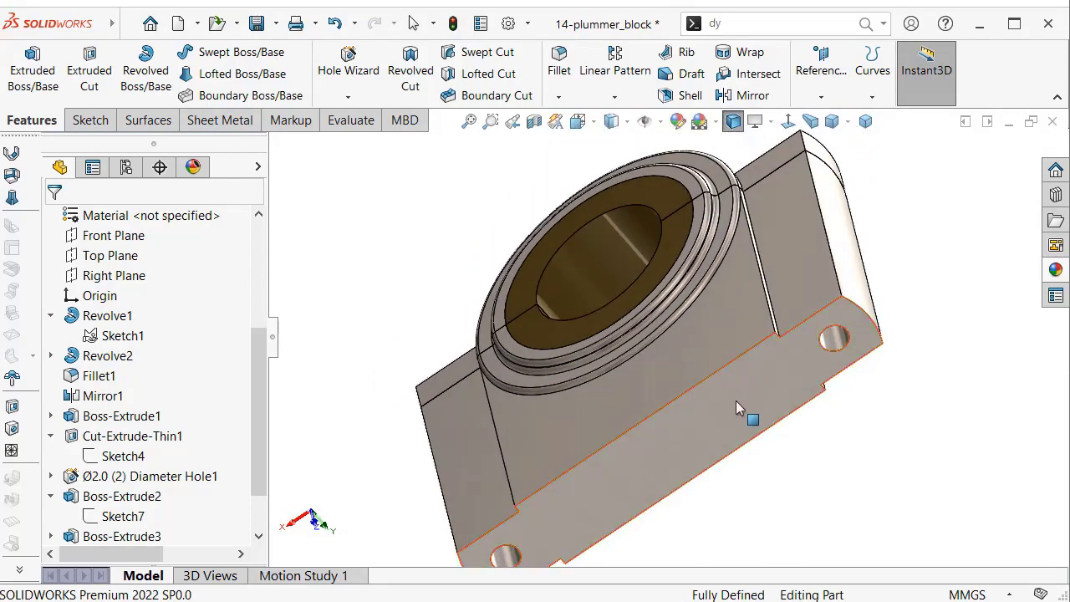
left_click(739, 401)
left_click(812, 352)
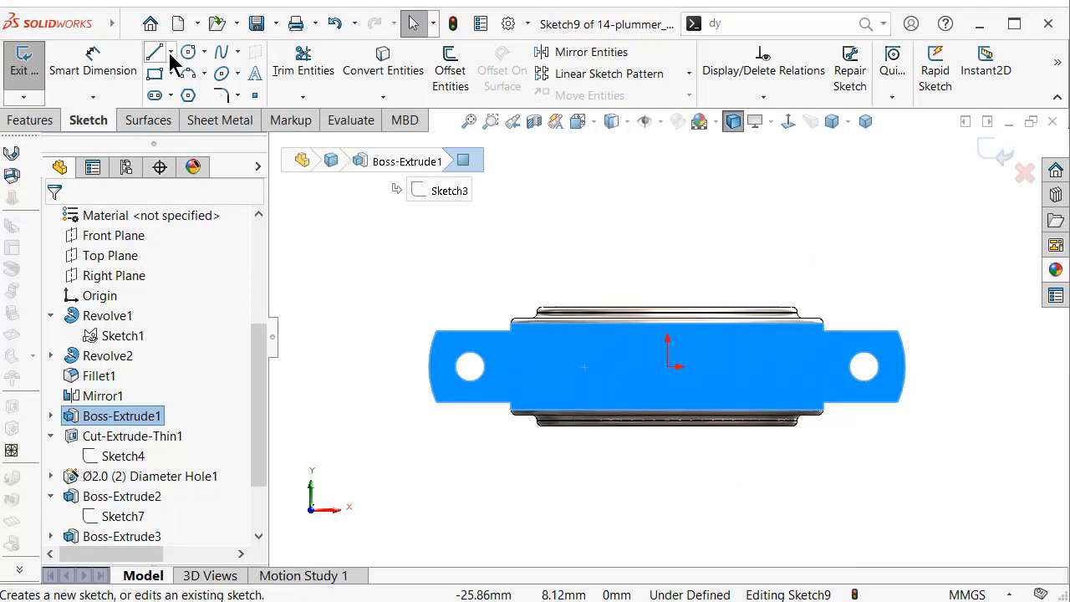
- Draw a straight line across the base from its left edge to its right edge
left_click(170, 52)
left_click(184, 70)
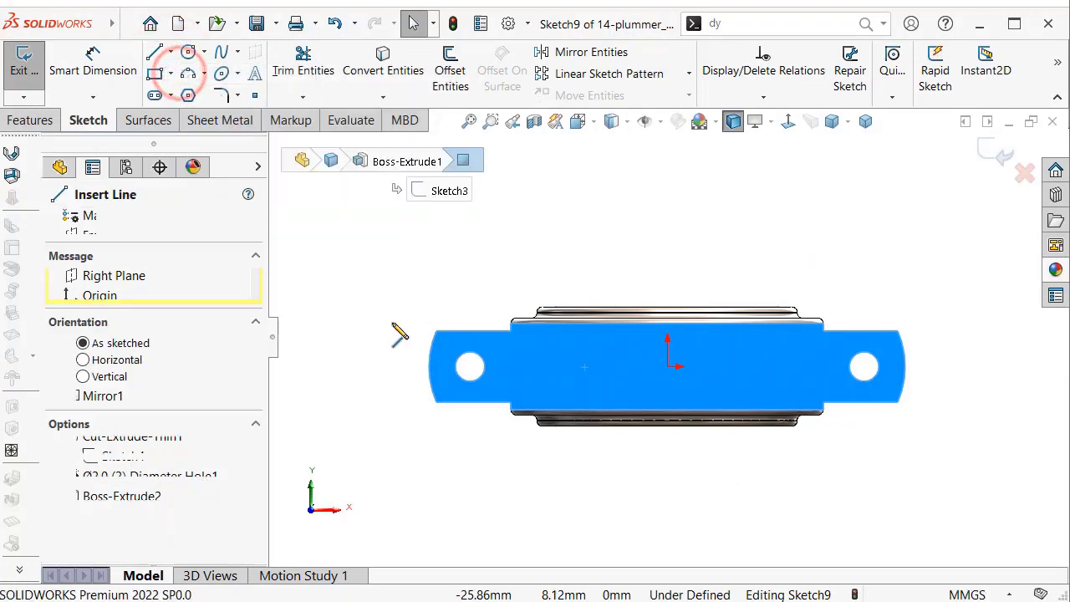
left_click(429, 366)
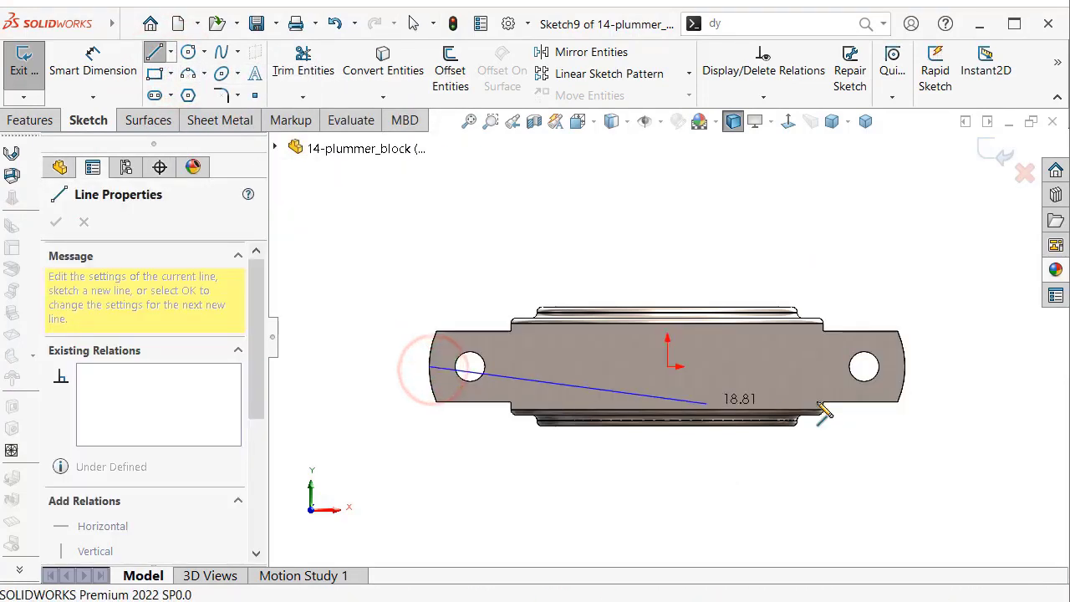
left_click(904, 366)
- Start an extruded cut from the line, trying a second Blind direction
left_click(23, 123)
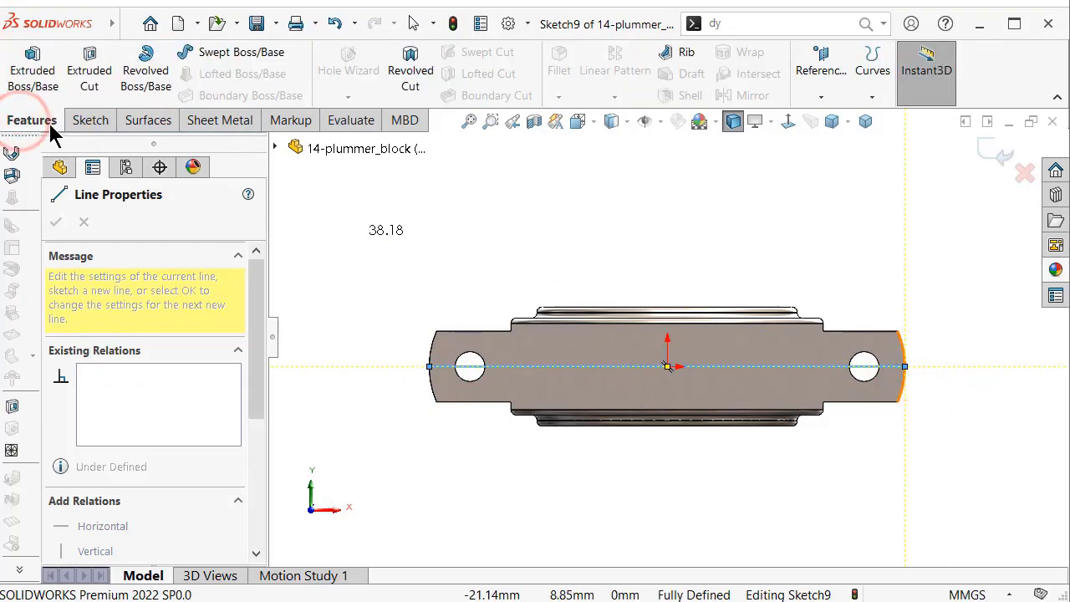
left_click(83, 83)
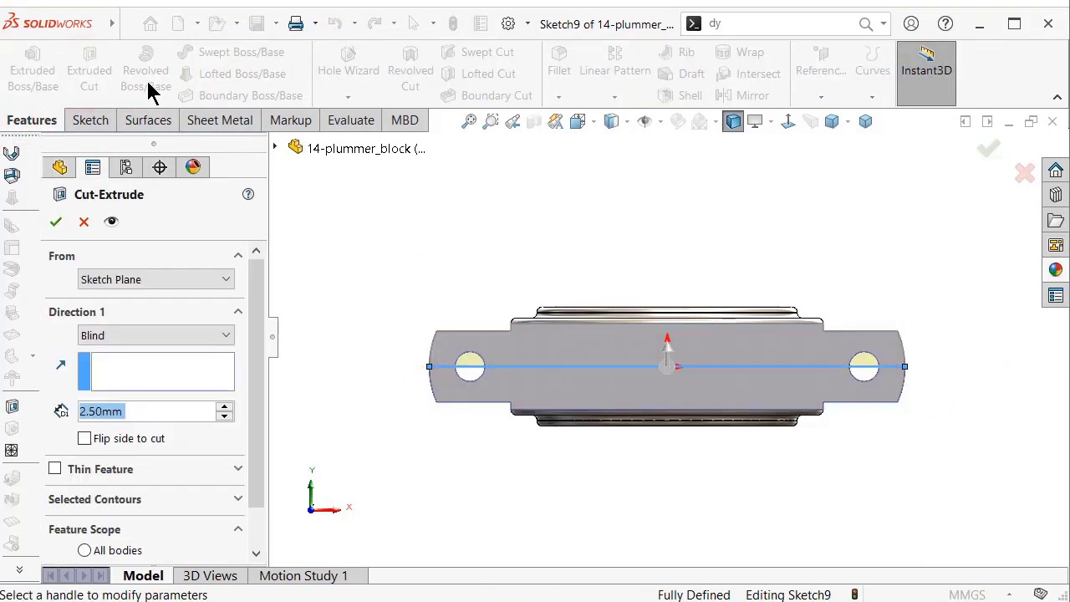
left_click_drag(257, 355, 264, 402)
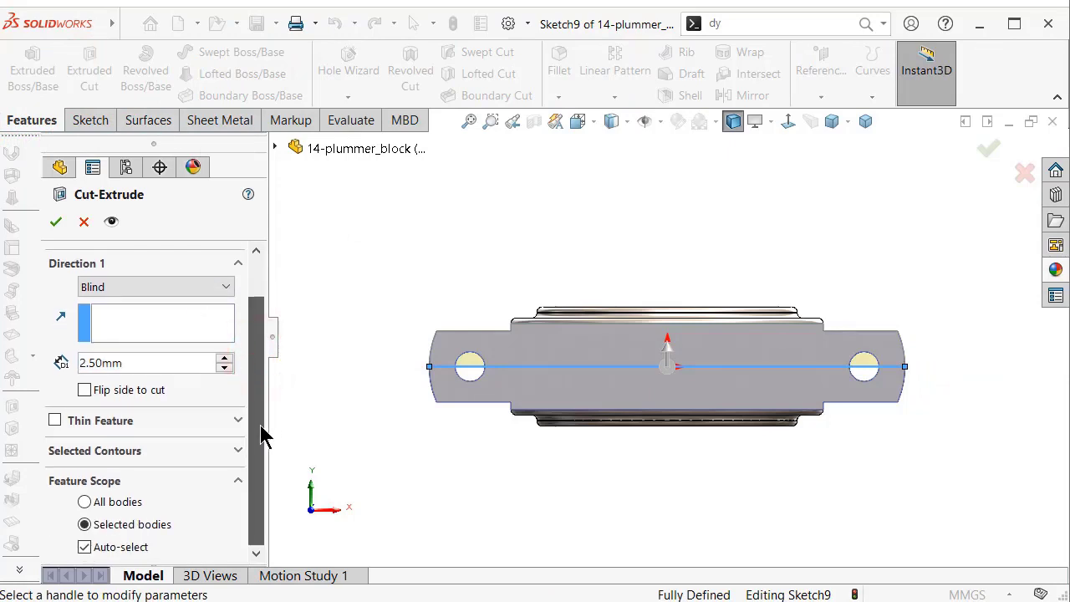
left_click(55, 420)
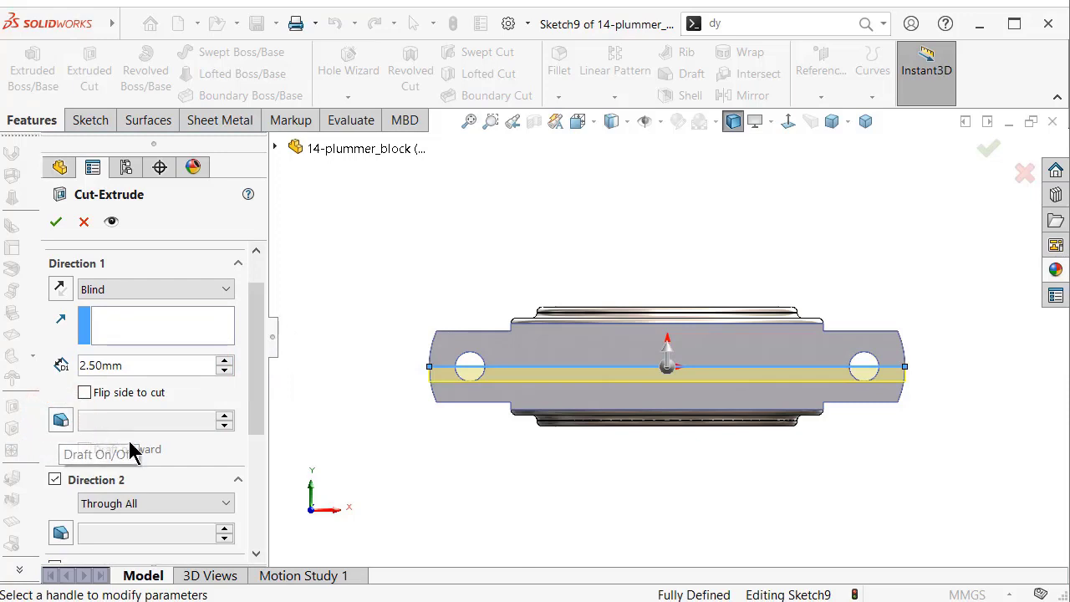
left_click(122, 505)
left_click(127, 505)
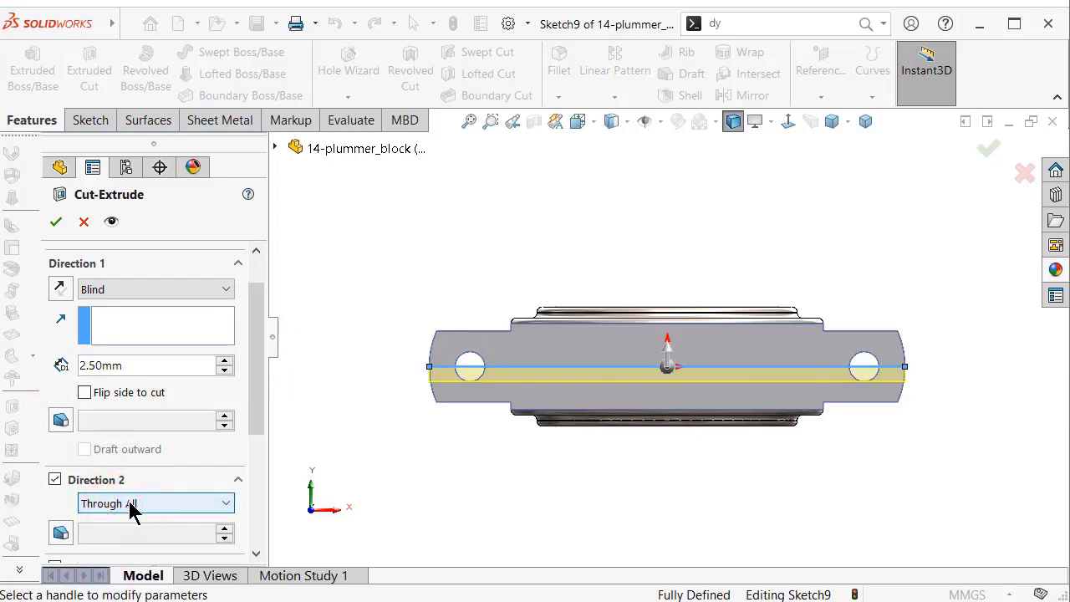
left_click(130, 505)
left_click(128, 519)
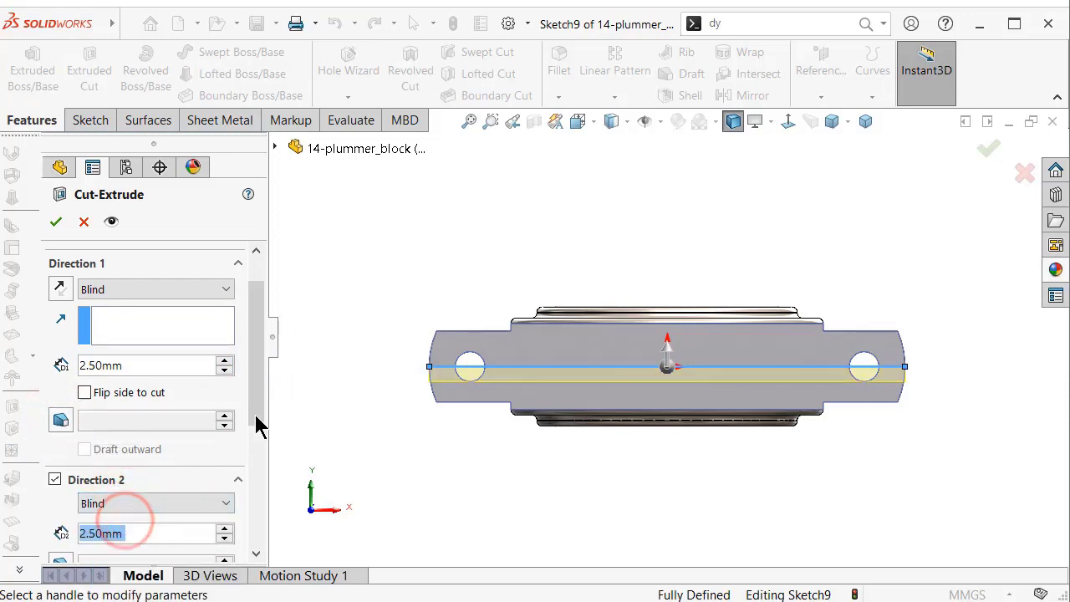
left_click_drag(261, 403, 266, 490)
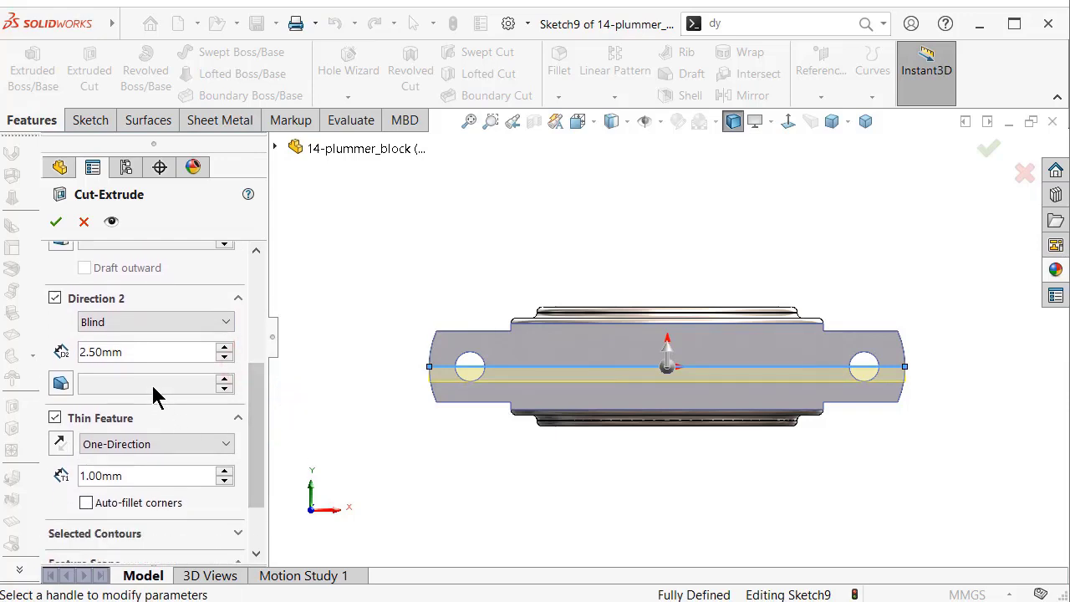
- Make the cut a Mid-Plane thin feature limited to one direction
left_click(149, 445)
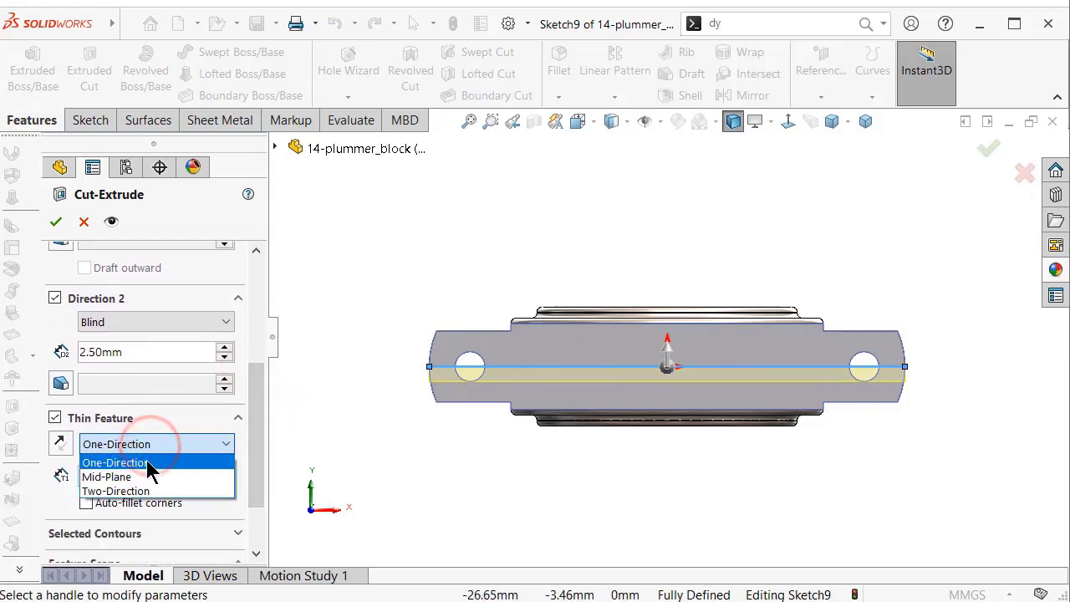
left_click(149, 474)
scroll(531, 369, "down", 2)
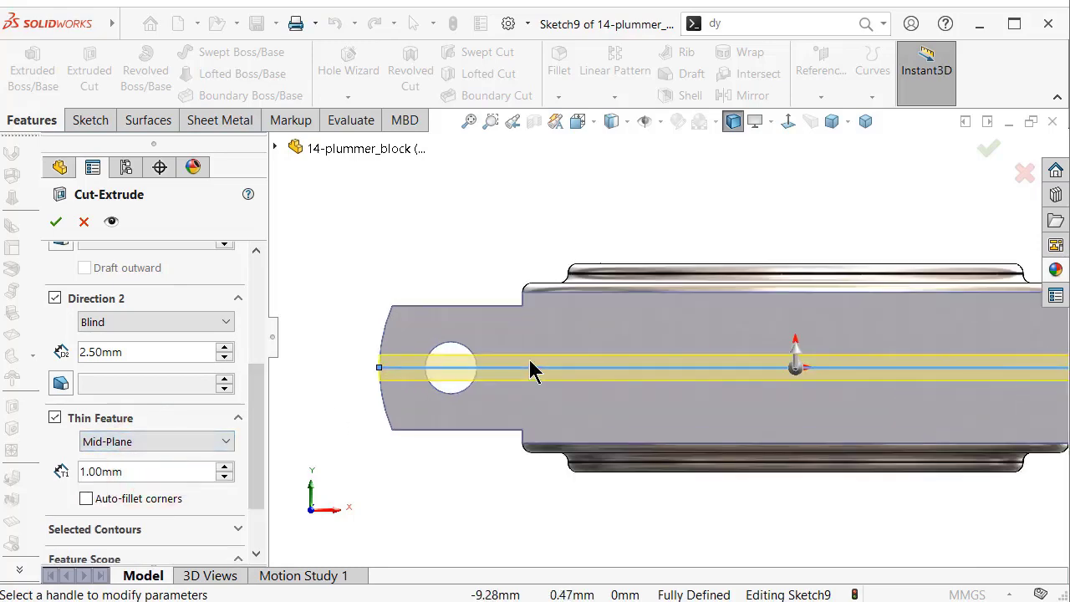
mouse_move(485, 366)
middle_mouse_down()
mouse_move(551, 390)
mouse_move(554, 425)
middle_mouse_up()
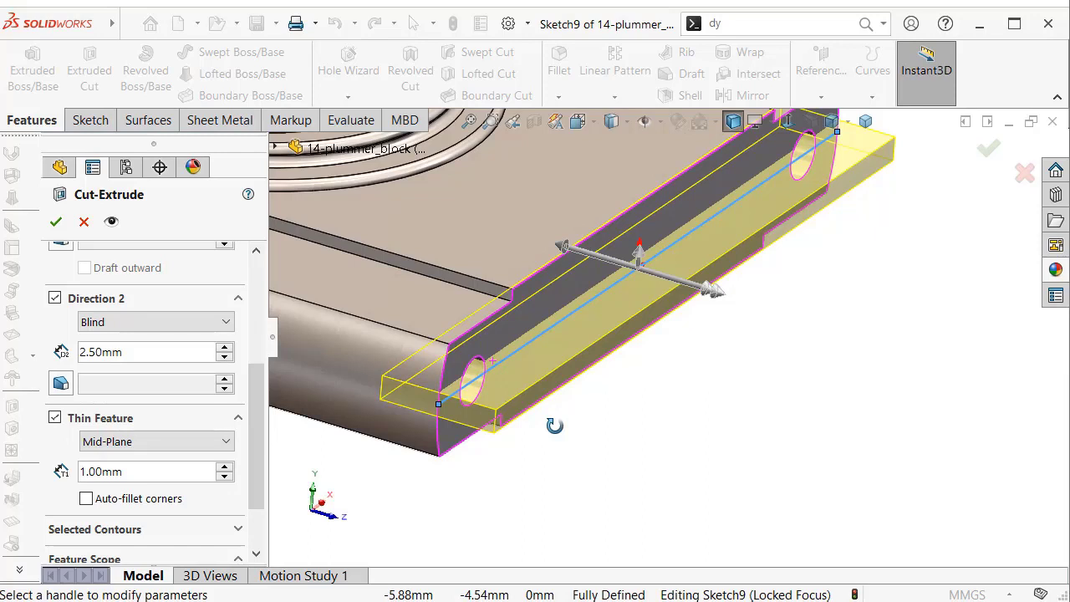
left_click_drag(256, 393, 264, 288)
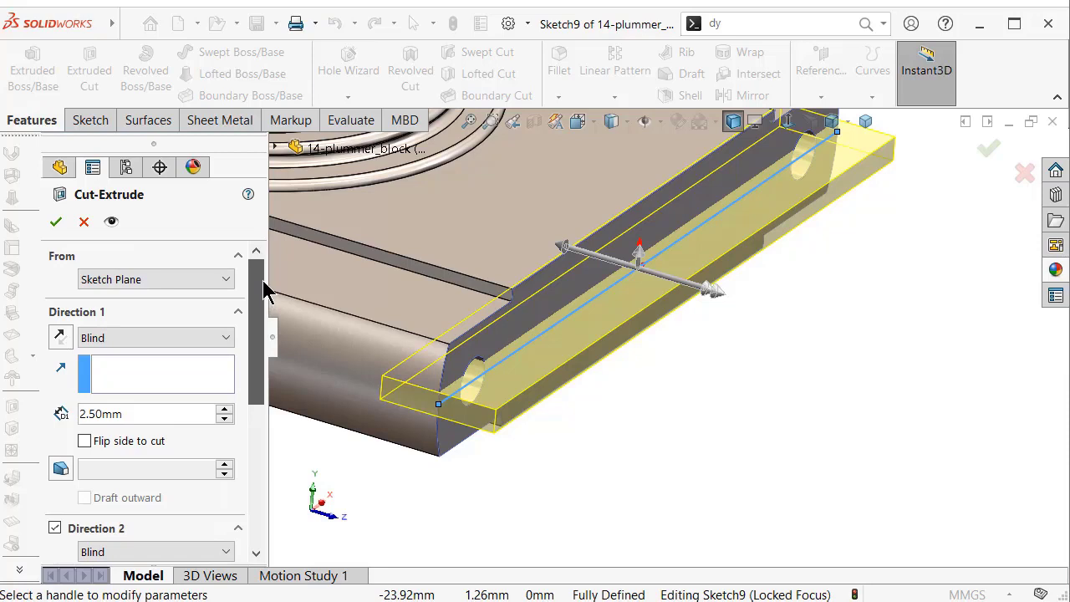
left_click_drag(264, 288, 268, 336)
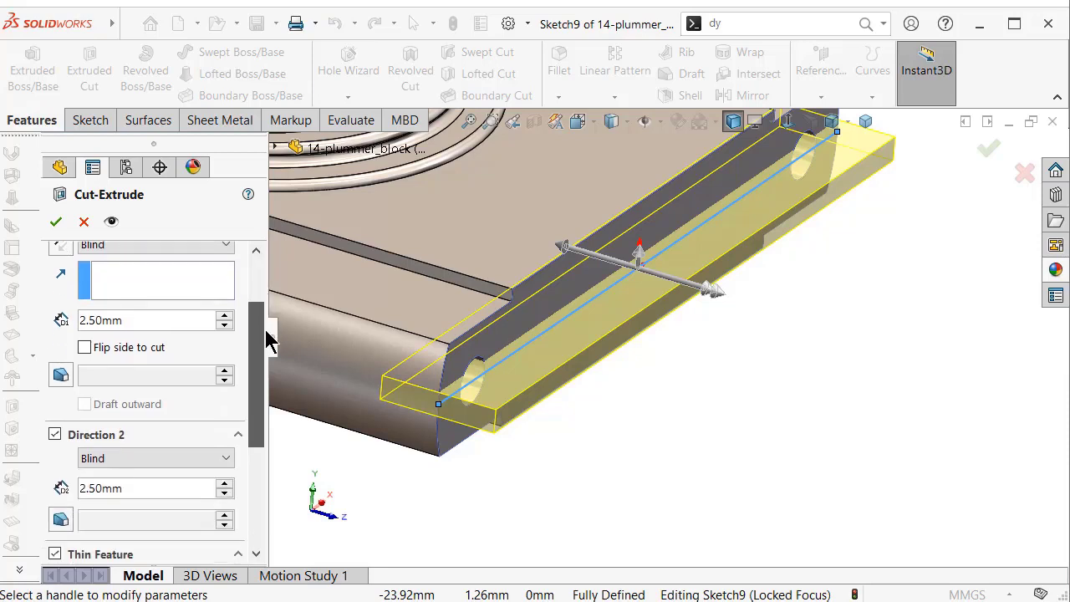
left_click(56, 434)
left_click_drag(251, 376, 264, 450)
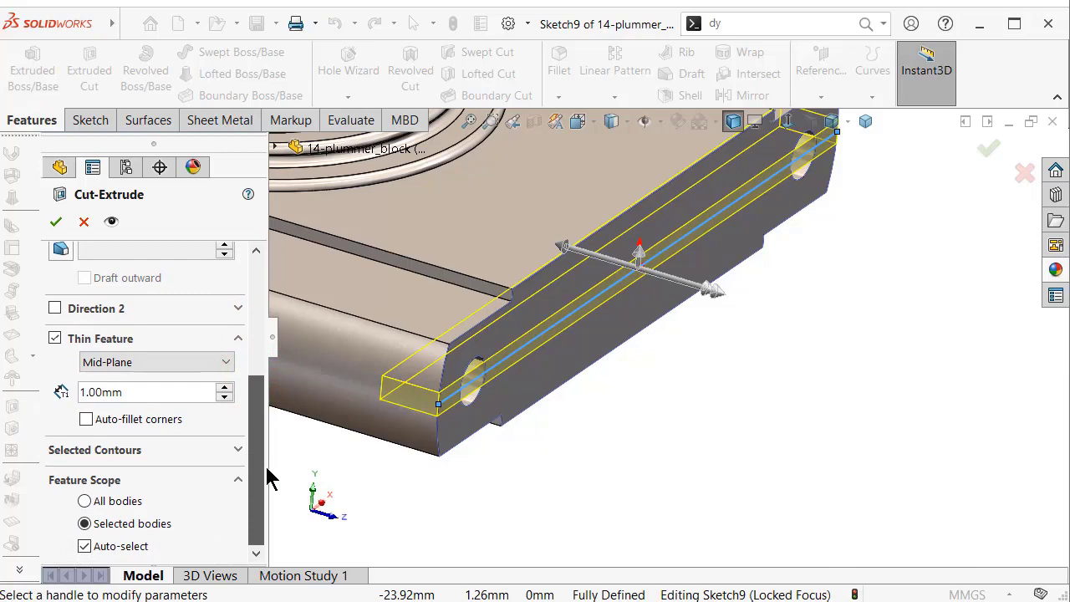
- Set the thin cut to 1.25 mm depth and 2.00 mm thickness and confirm it
left_click(127, 392)
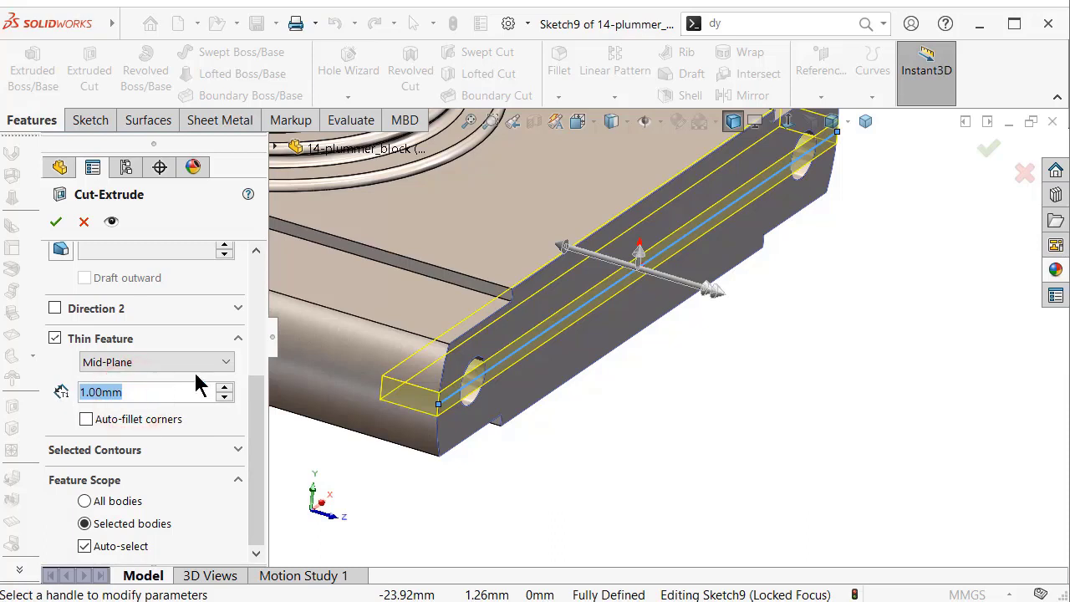
type("1")
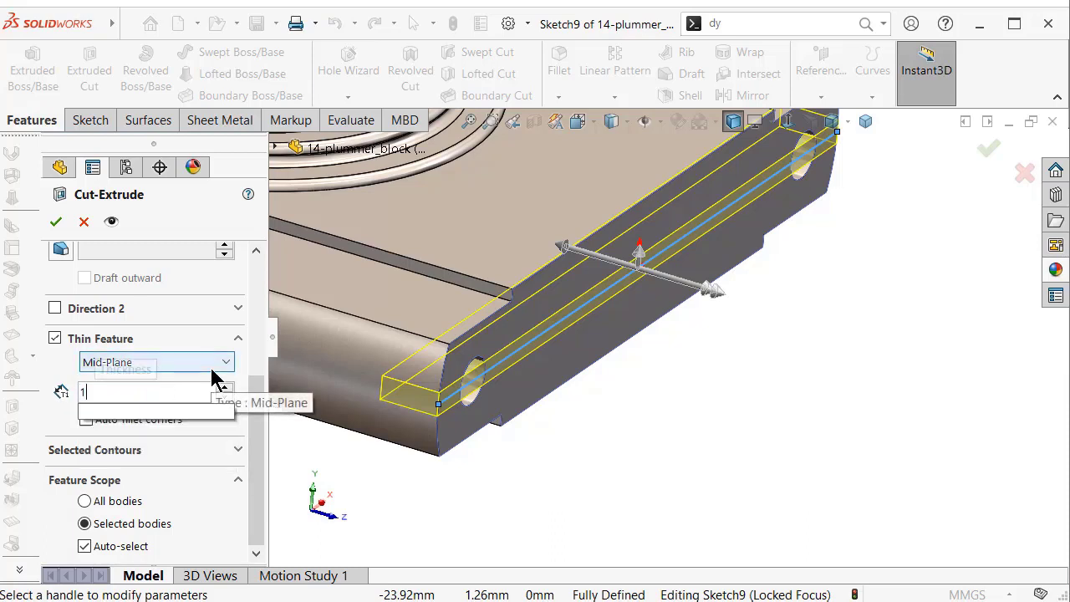
type(".75")
key("Return")
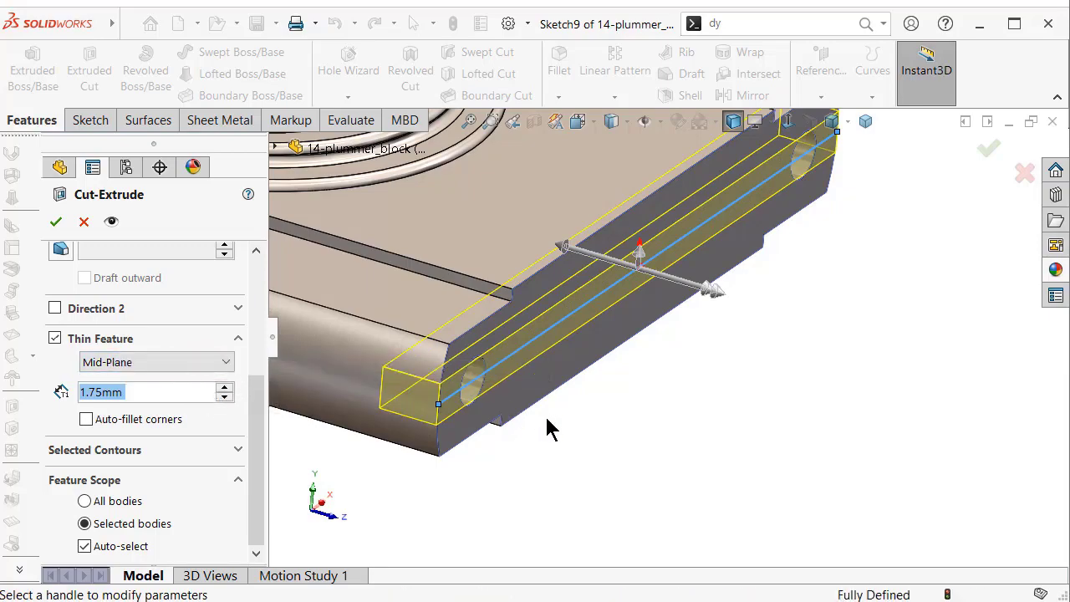
mouse_move(546, 430)
middle_mouse_down()
mouse_move(533, 390)
mouse_move(502, 387)
mouse_move(533, 433)
mouse_move(566, 437)
middle_mouse_up()
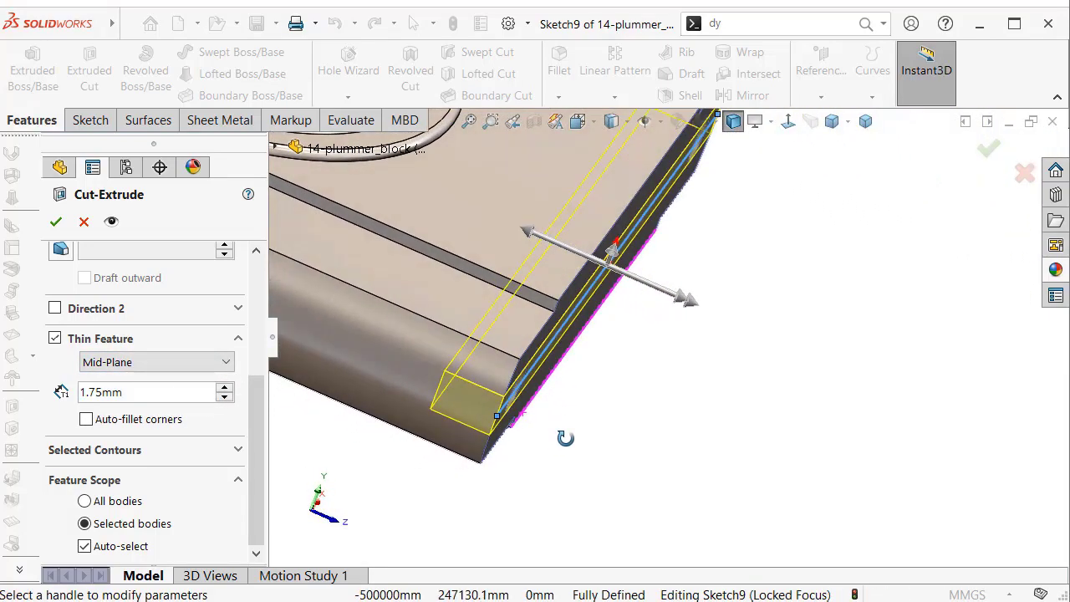
left_click_drag(258, 400, 260, 336)
left_click(138, 338)
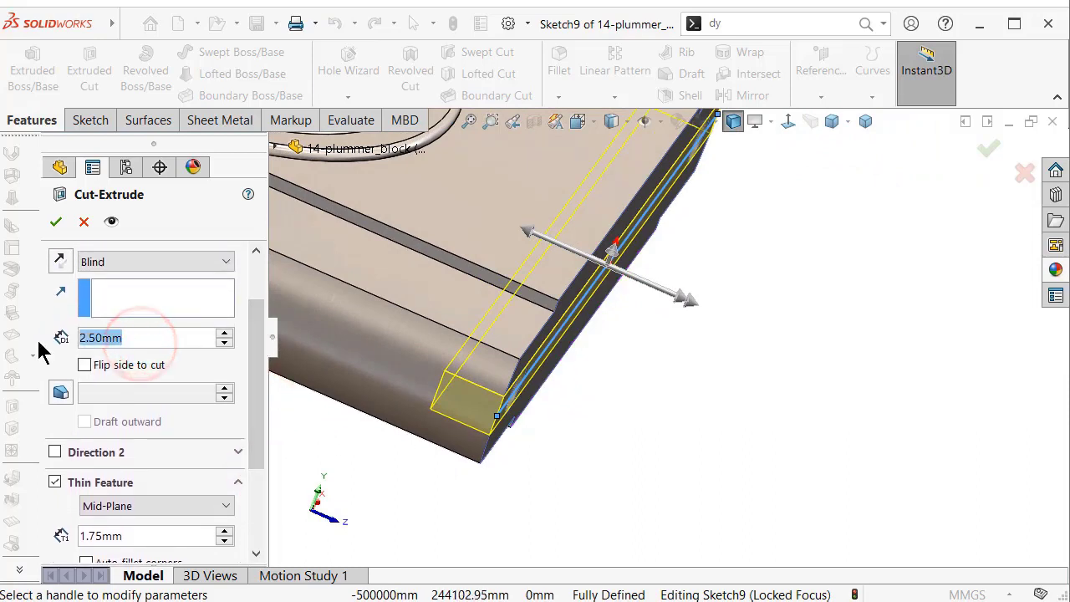
type("1")
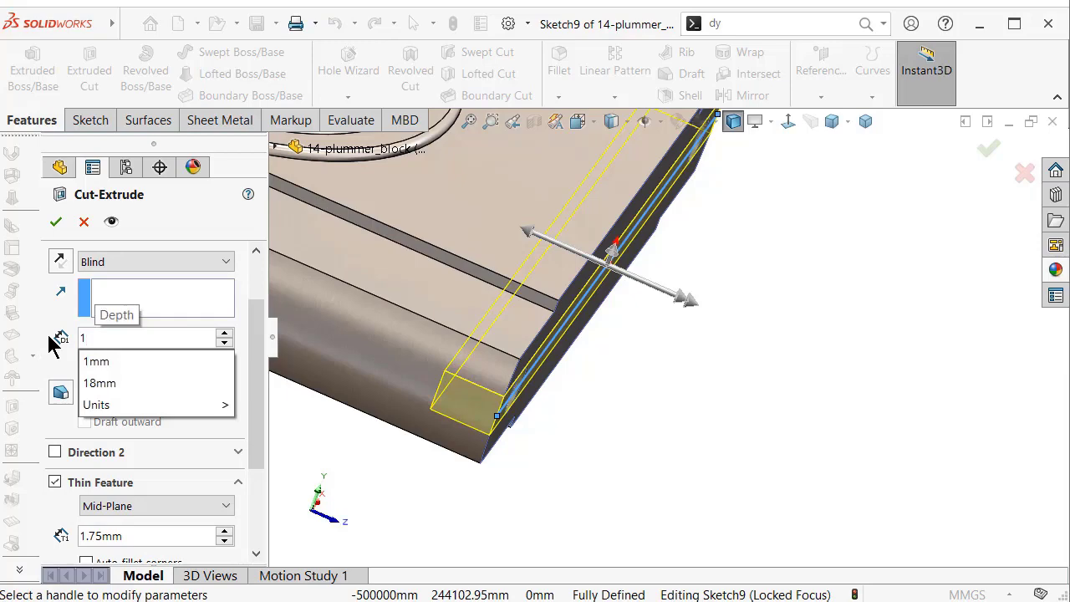
type(".25")
key("Return")
scroll(258, 438, "down", 2)
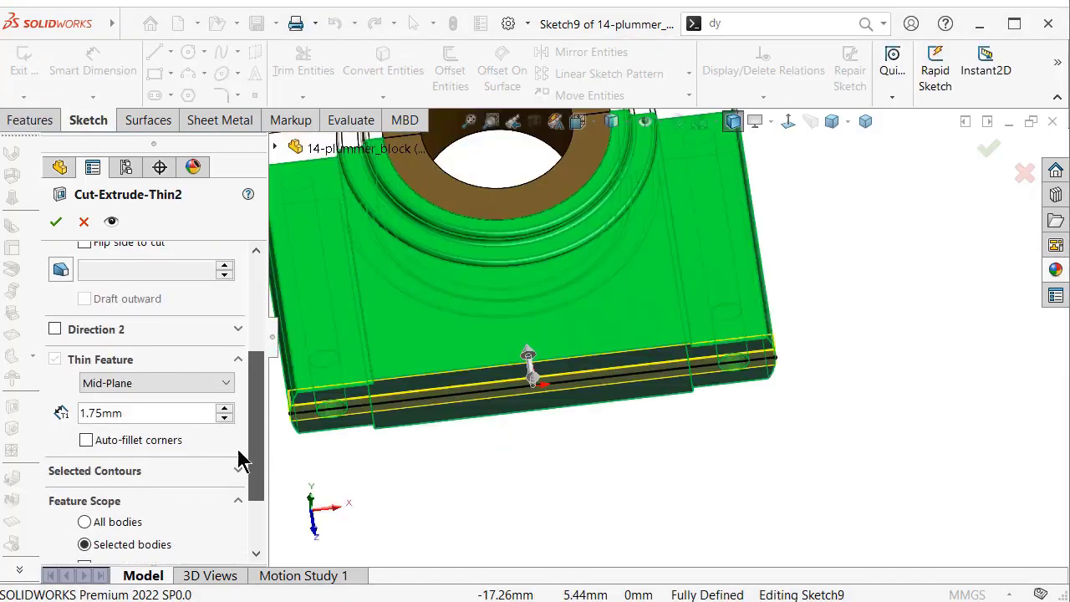
left_click(109, 416)
type("2")
key("Return")
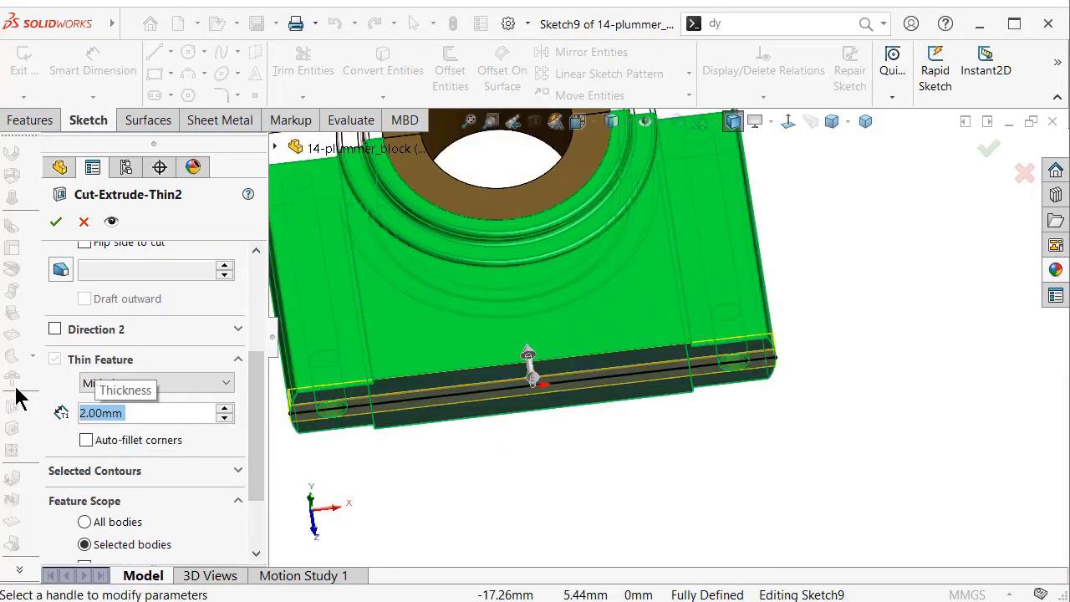
left_click(54, 219)
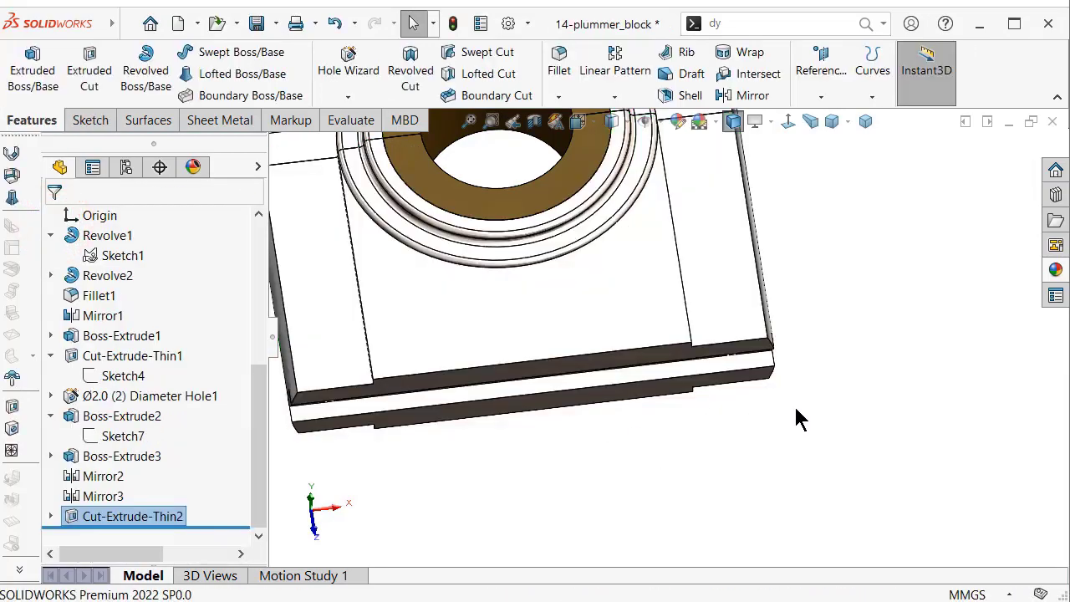
- Switch to isometric view and start a sketch on the bushing ring's front face
mouse_move(794, 329)
middle_mouse_down()
mouse_move(790, 257)
mouse_move(785, 276)
mouse_move(810, 313)
mouse_move(929, 457)
mouse_move(961, 430)
mouse_move(844, 358)
mouse_move(881, 253)
mouse_move(900, 284)
mouse_move(918, 275)
mouse_move(892, 213)
mouse_move(884, 292)
middle_mouse_up()
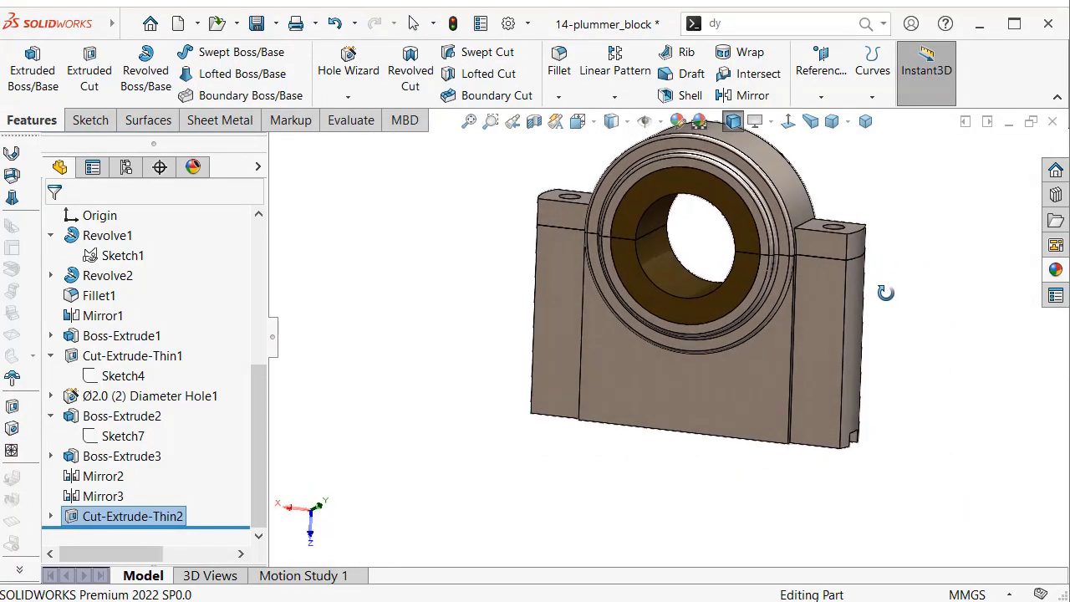
left_click(865, 121)
scroll(828, 209, "down", 3)
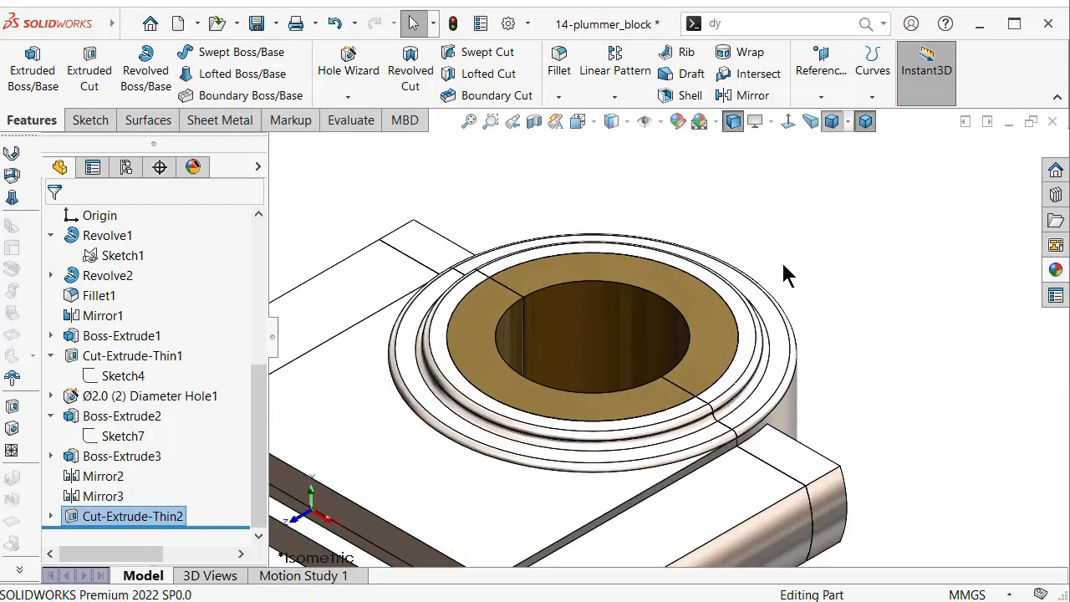
left_click(715, 341)
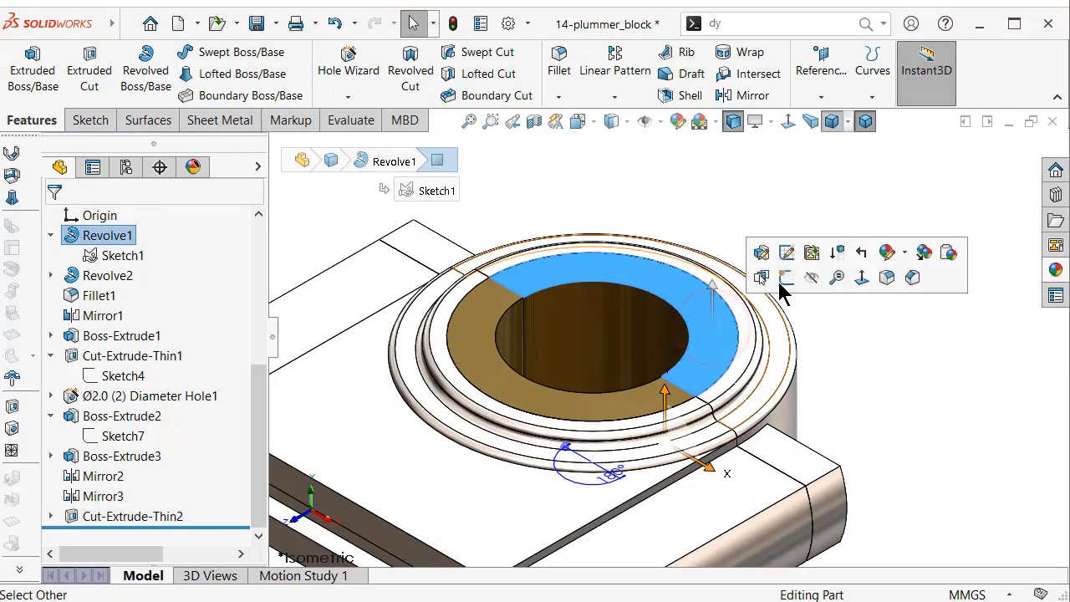
left_click(783, 280)
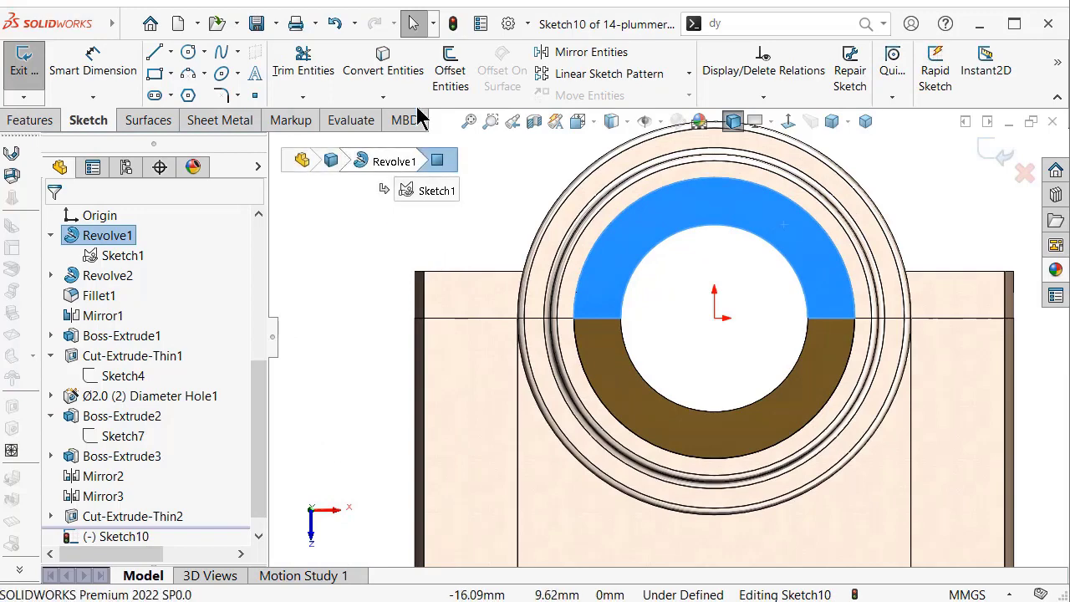
- Offset the bushing's inner bore edge 0.50 mm outward as a construction arc
left_click(320, 236)
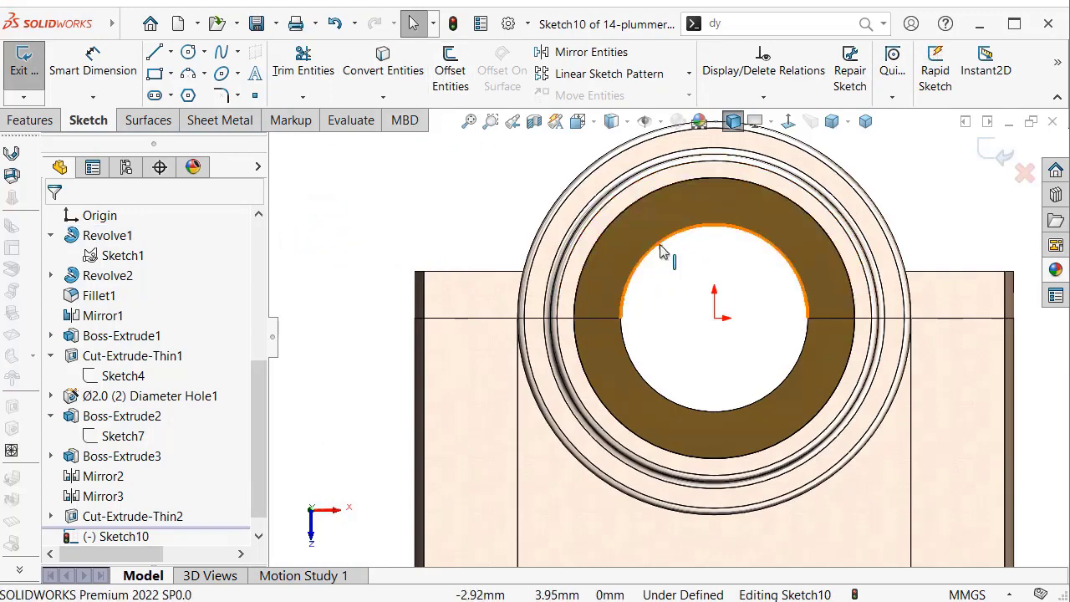
left_click(658, 244)
left_click(450, 75)
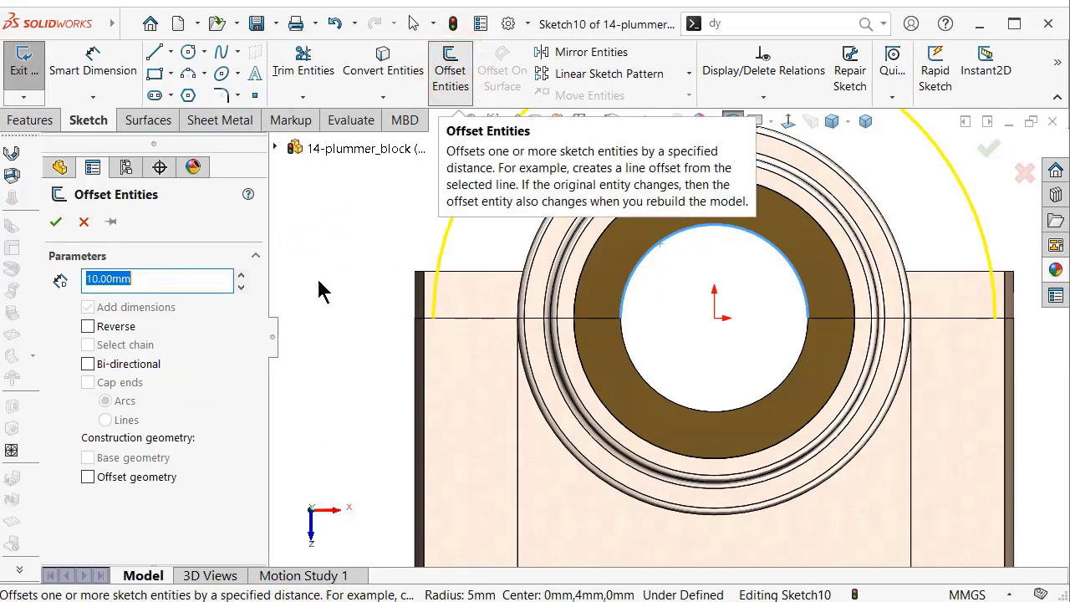
type("1")
key("Return")
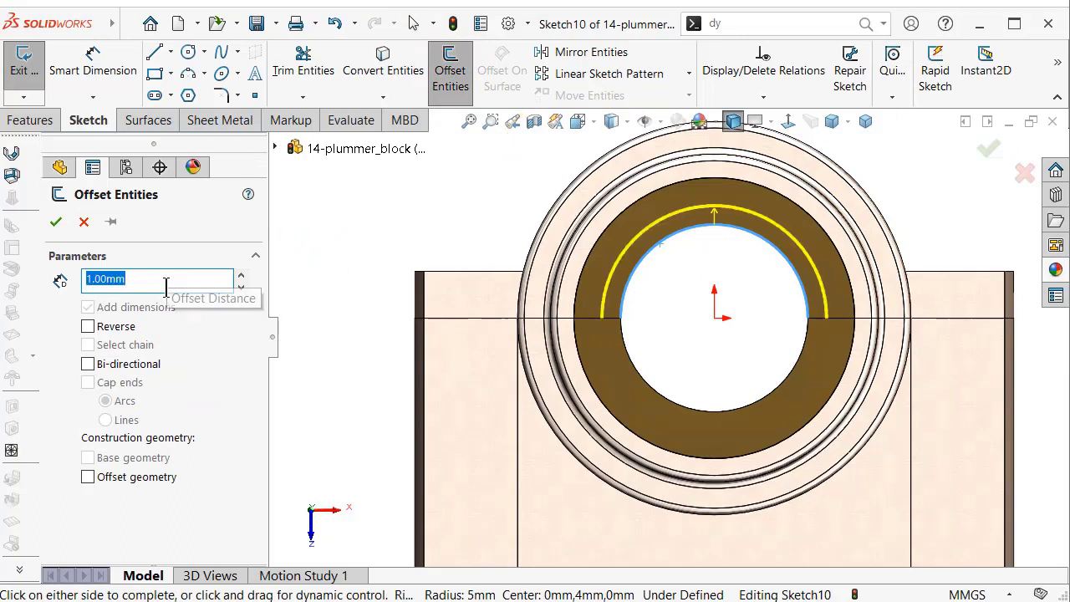
type("0.5")
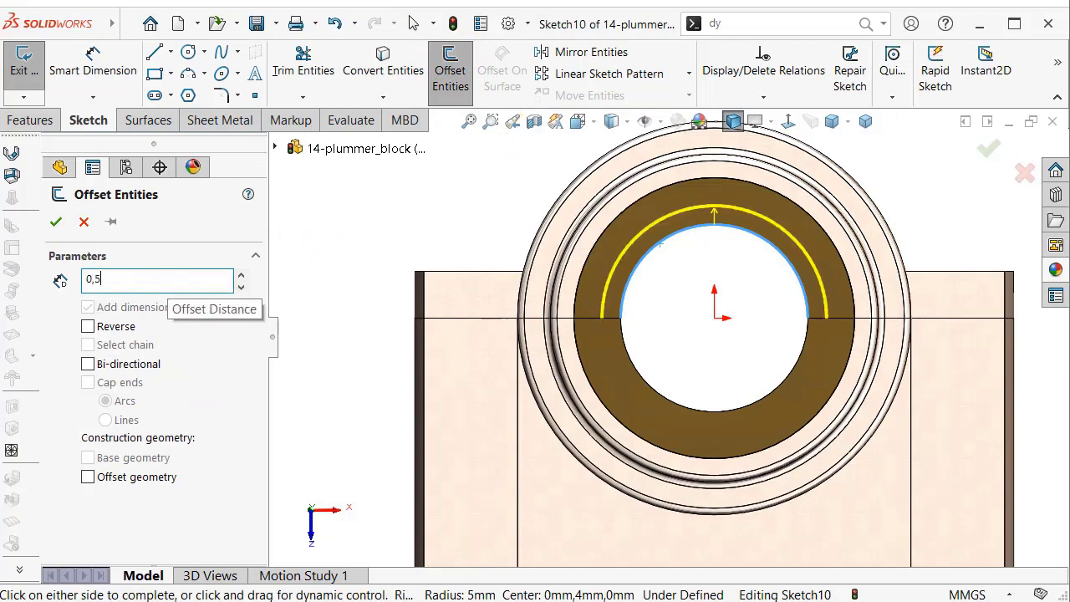
key("Return")
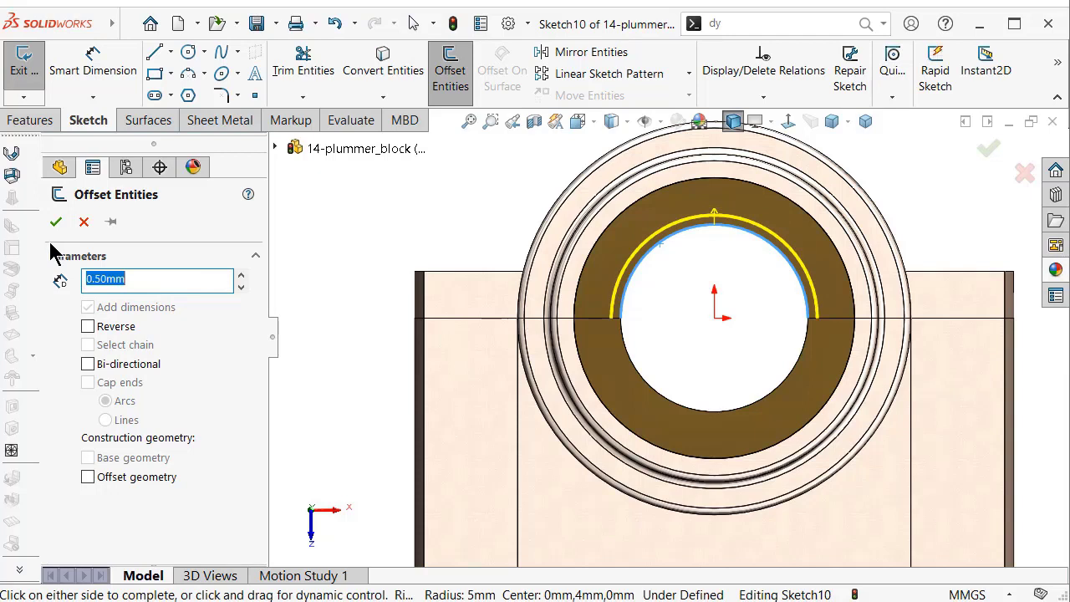
left_click(87, 478)
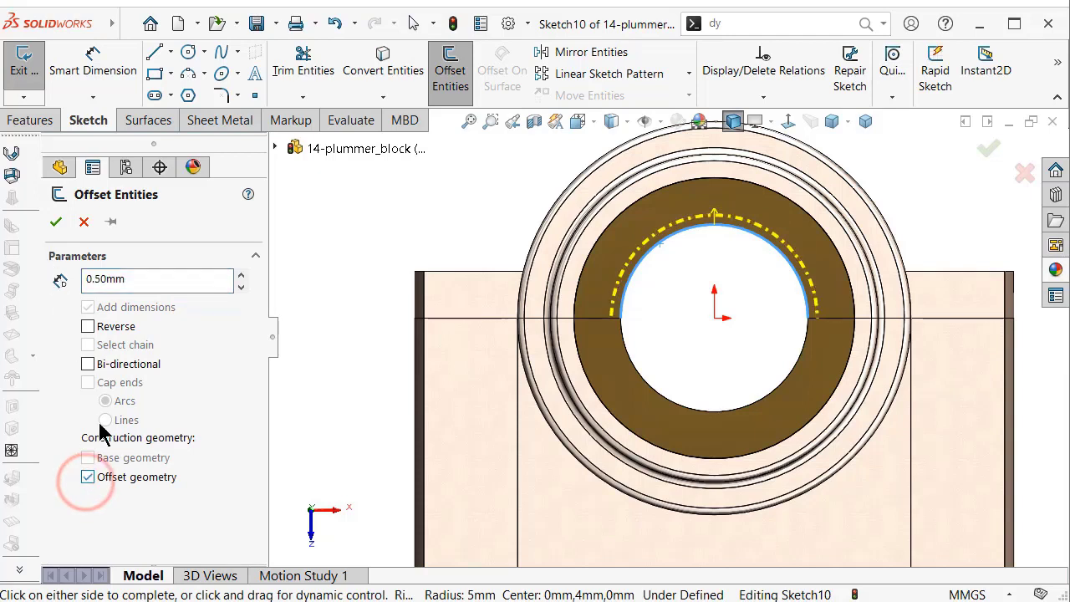
left_click(56, 221)
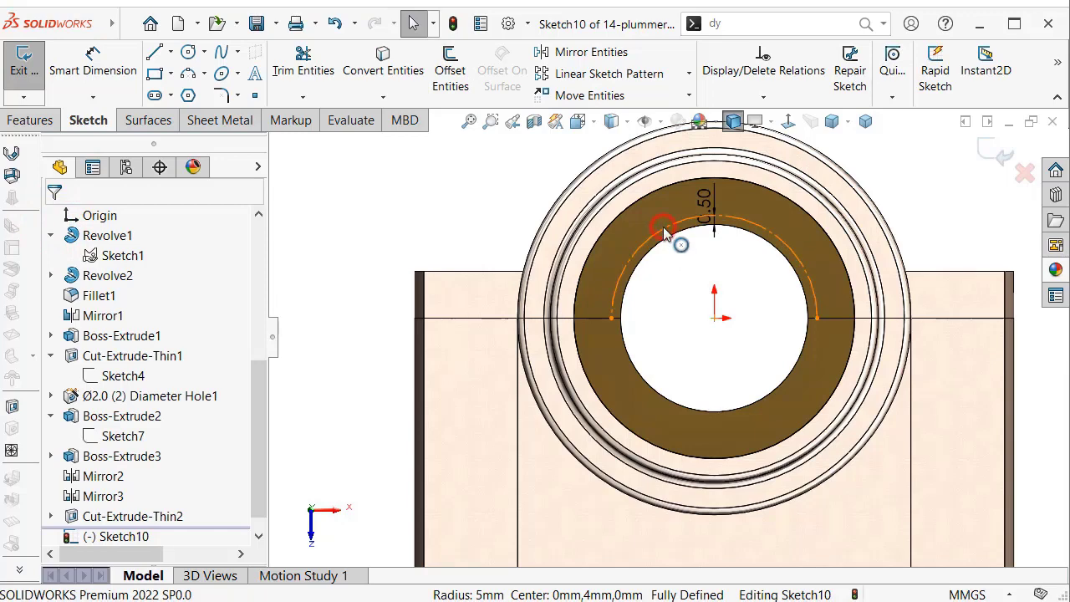
left_click(662, 232)
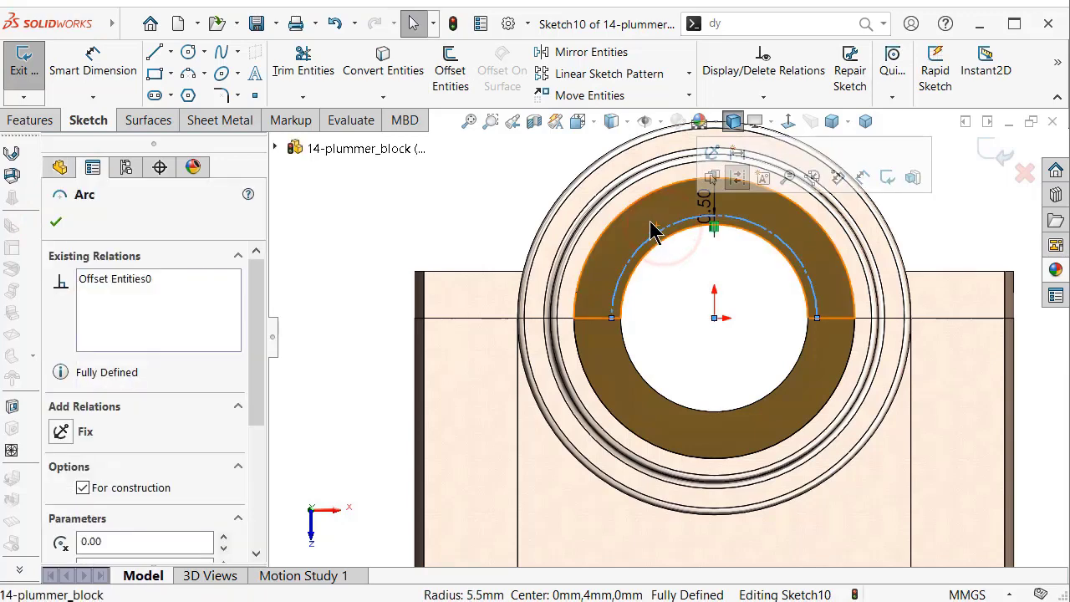
- Begin sketch text along the construction arc reading 'PLUMMER BLOCK'
left_click(254, 72)
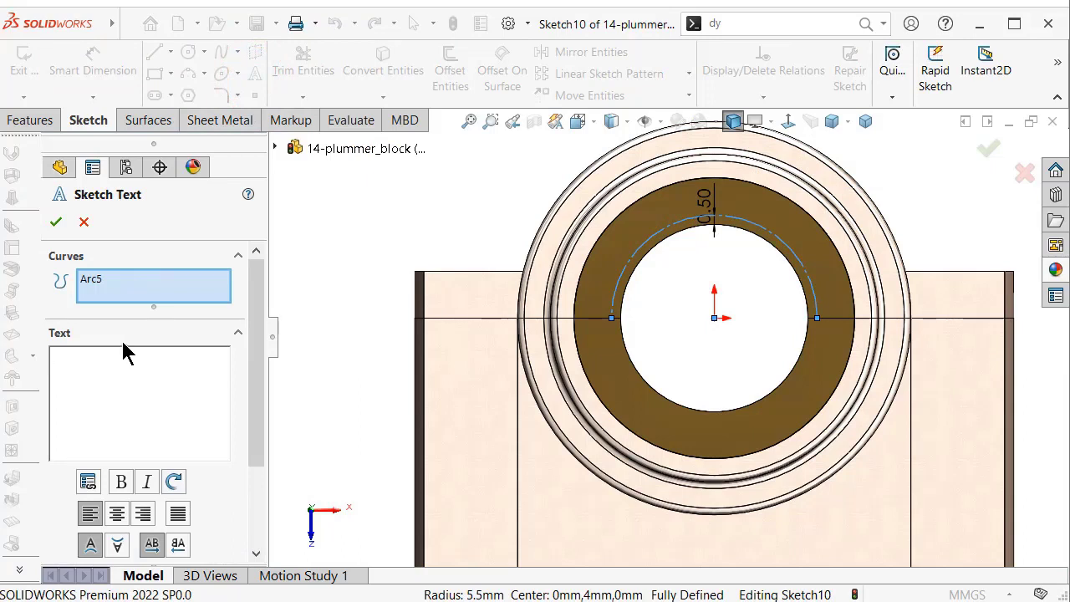
type("PLU")
type("M")
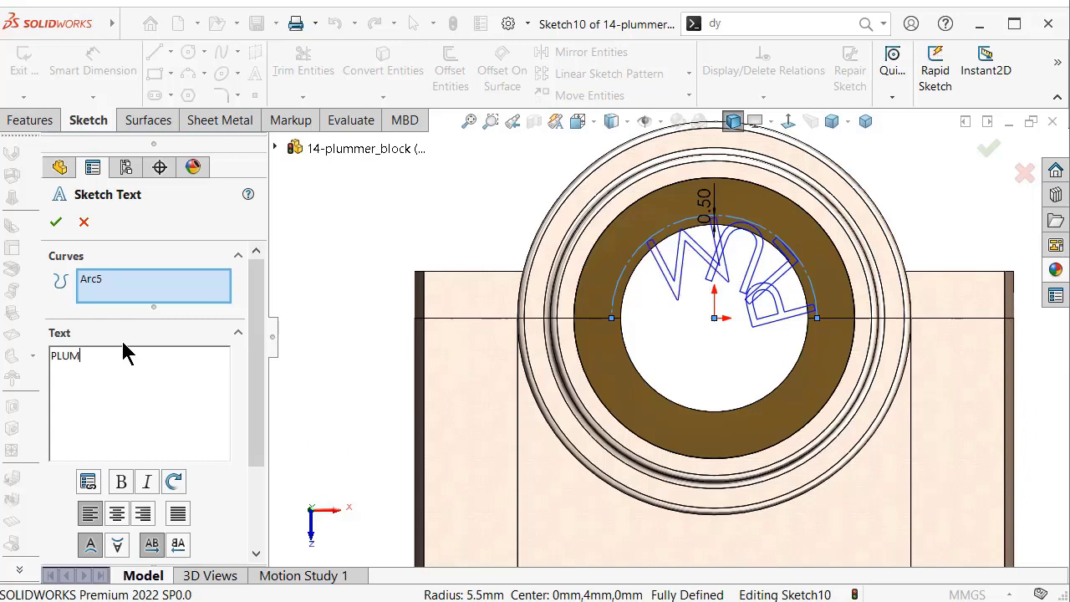
type("MER BLOCK")
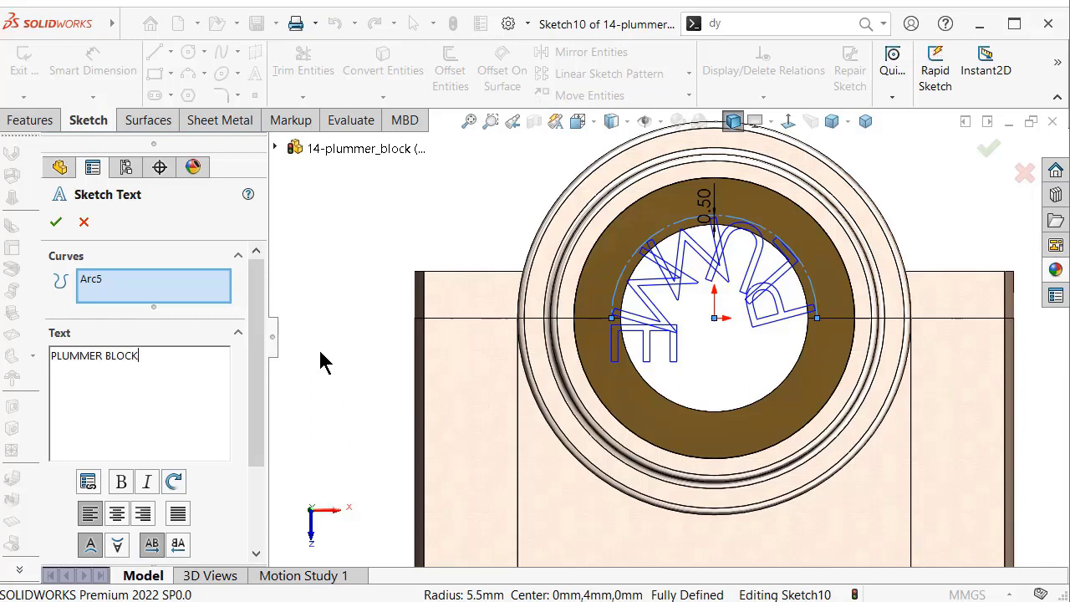
left_click_drag(257, 339, 263, 439)
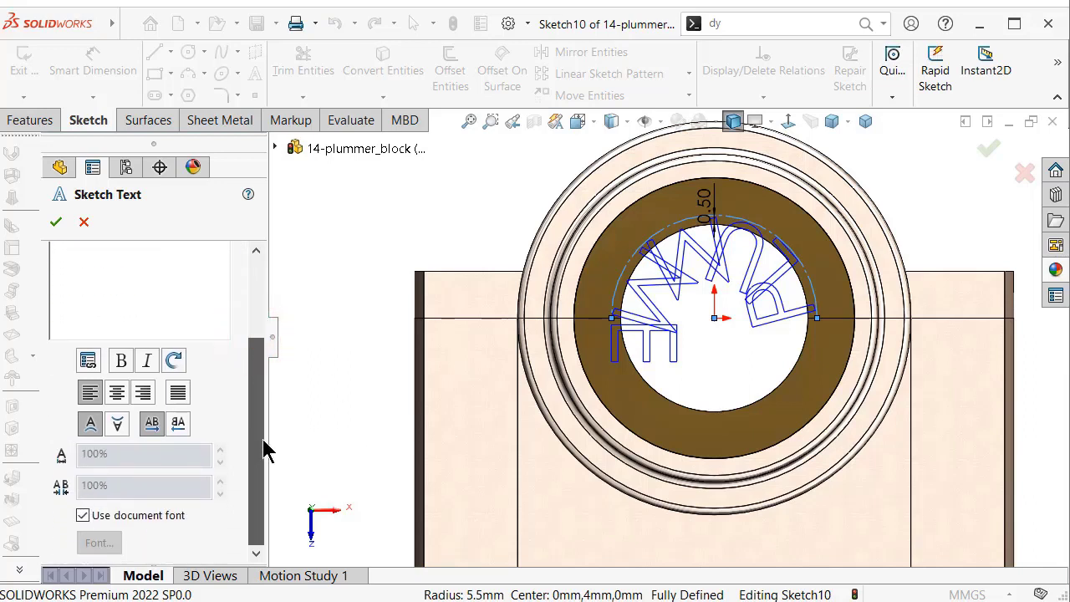
- Turn off the document font and set the text size to 8 points
left_click(83, 515)
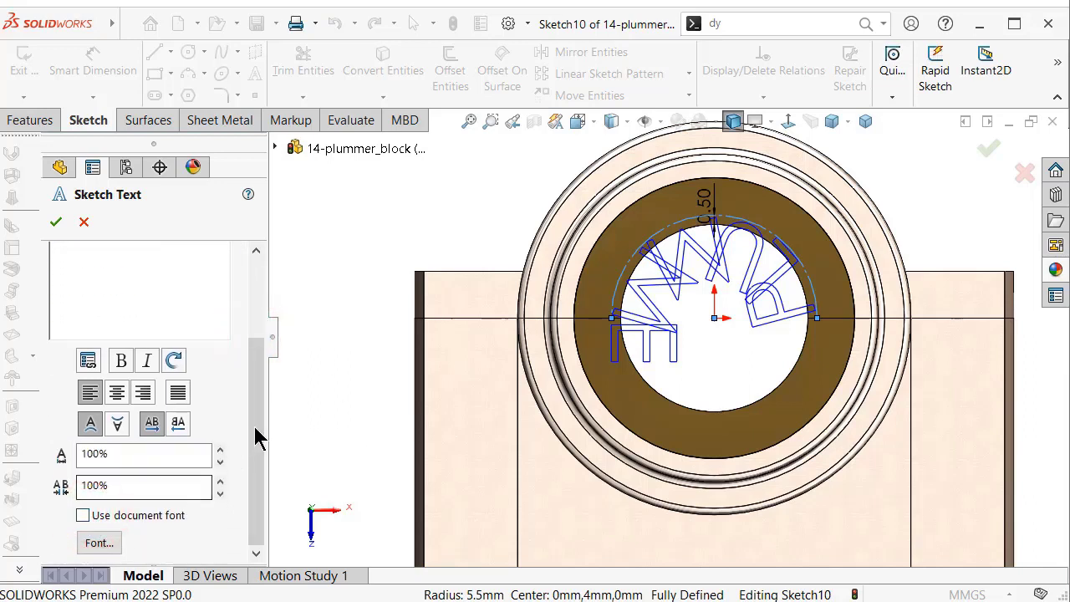
left_click(97, 542)
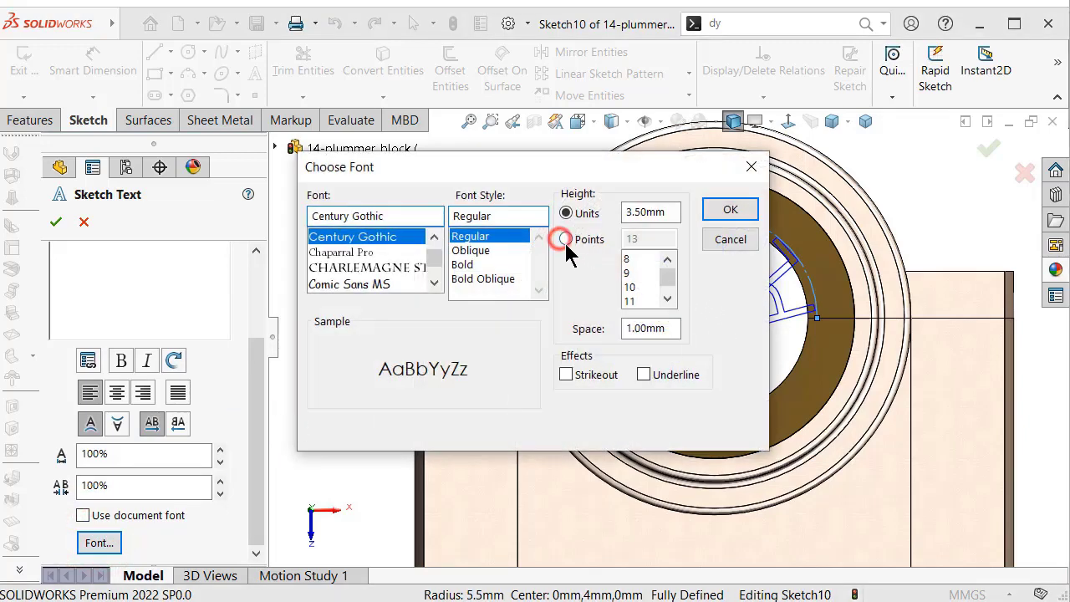
left_click(566, 240)
left_click(668, 275)
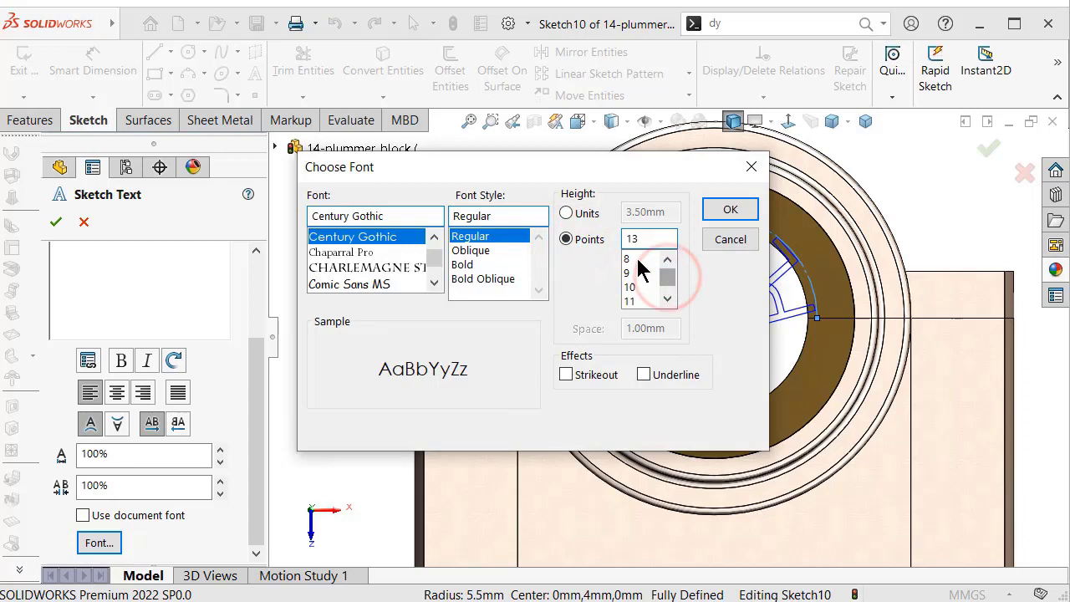
left_click(638, 260)
left_click_drag(619, 183, 373, 185)
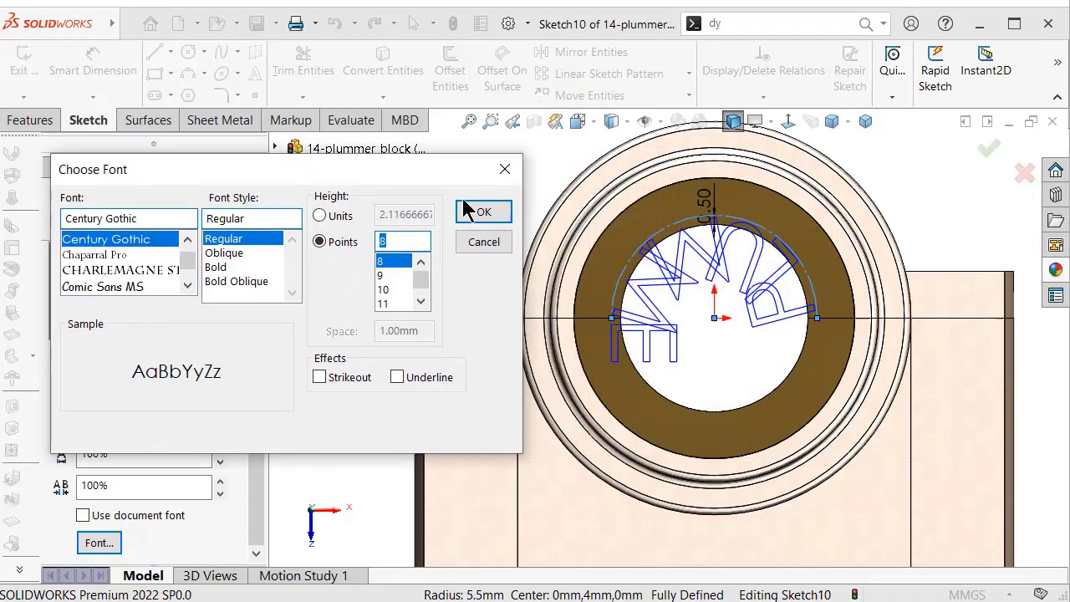
left_click(485, 219)
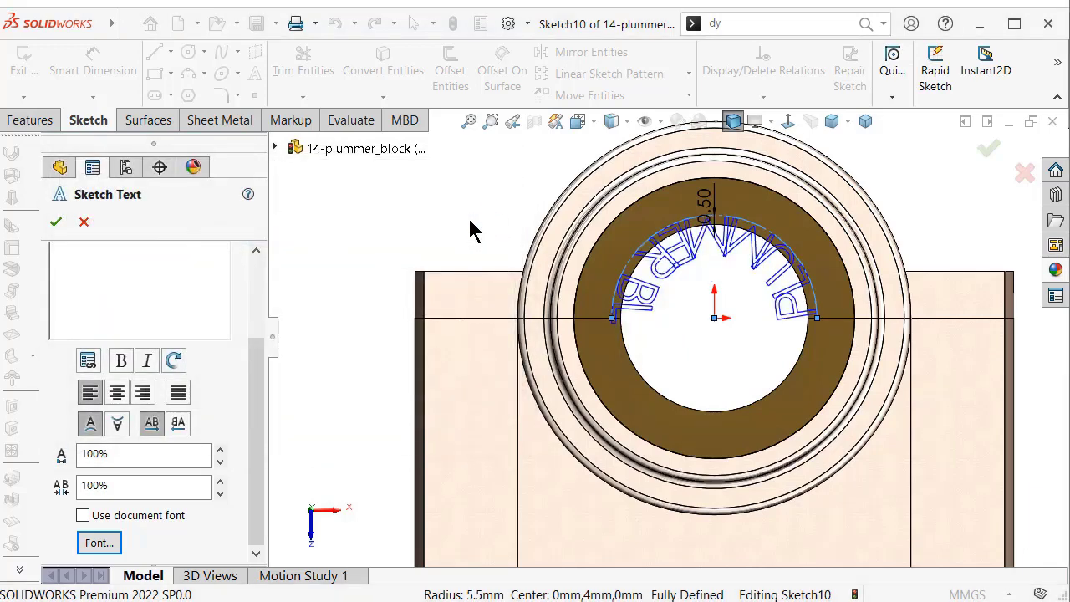
- Mirror the text to read correctly and set width 40% and height 70%
left_click(119, 425)
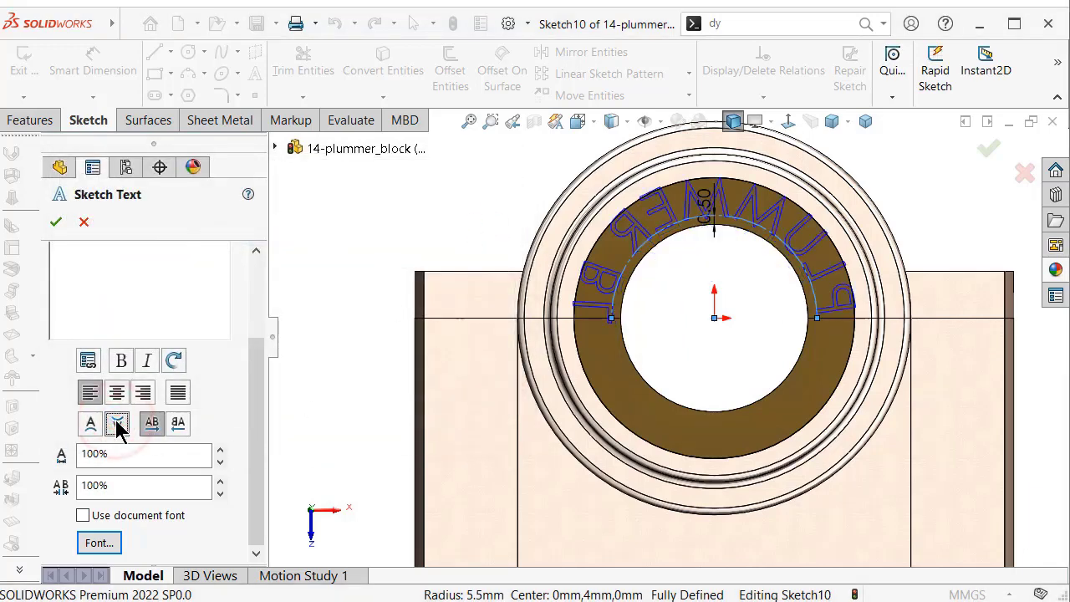
left_click(91, 423)
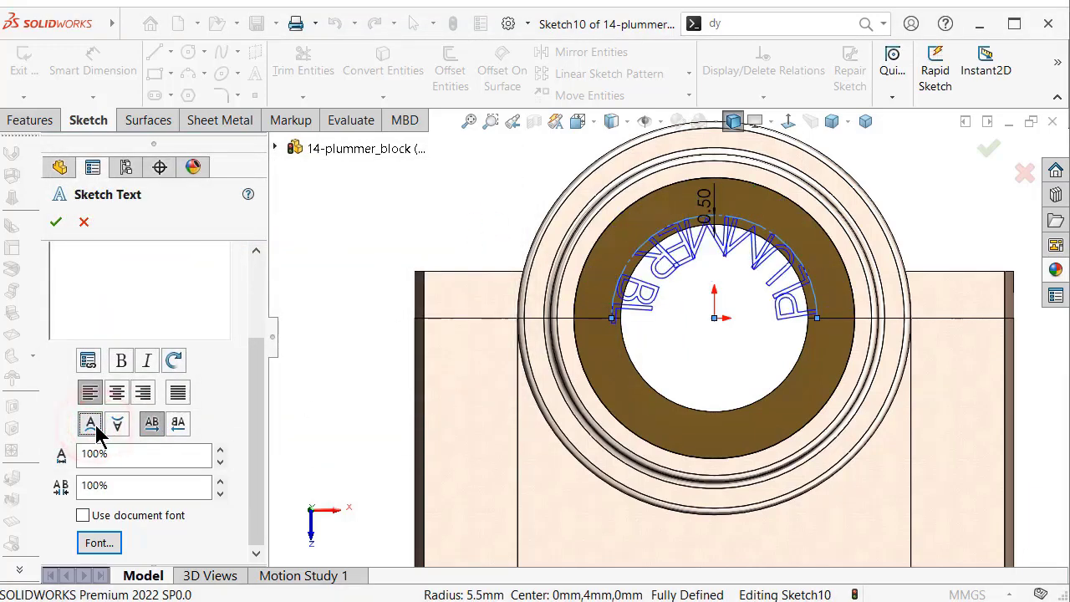
left_click(90, 423)
left_click(177, 423)
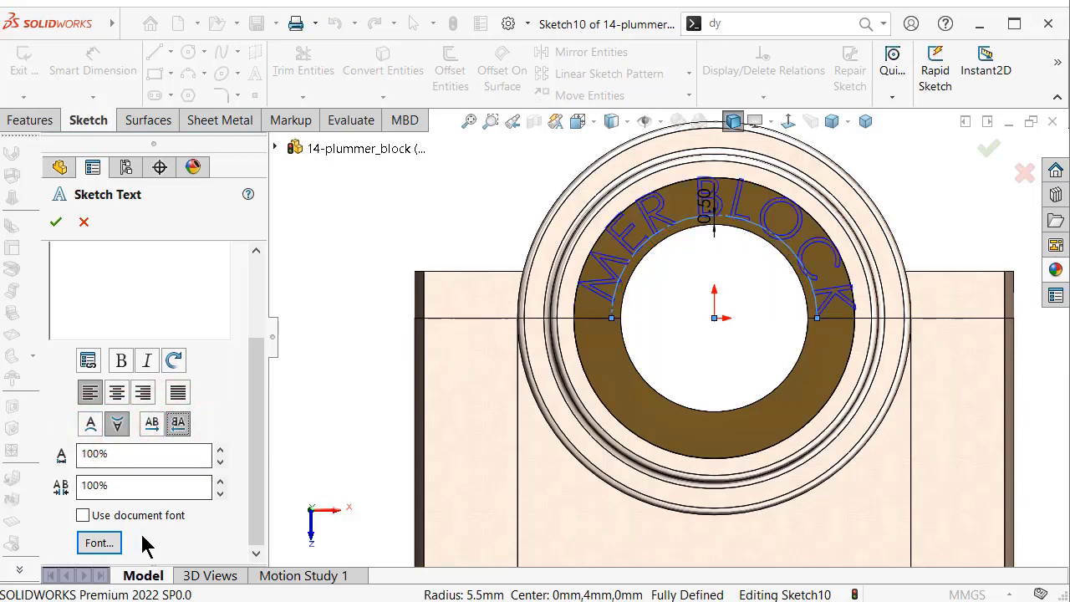
left_click(221, 463)
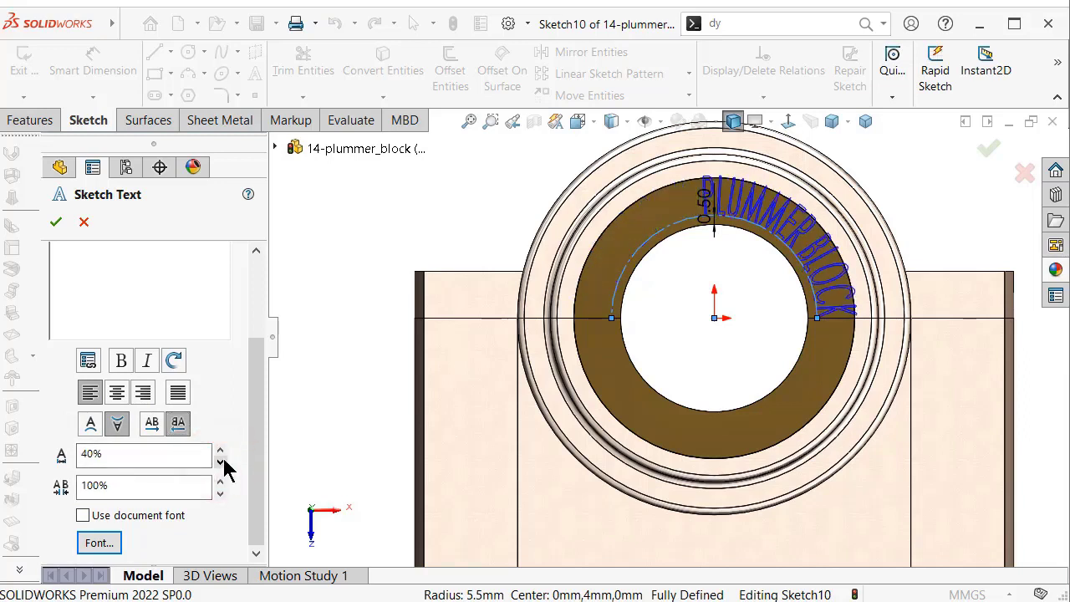
left_click(221, 450)
left_click(221, 450)
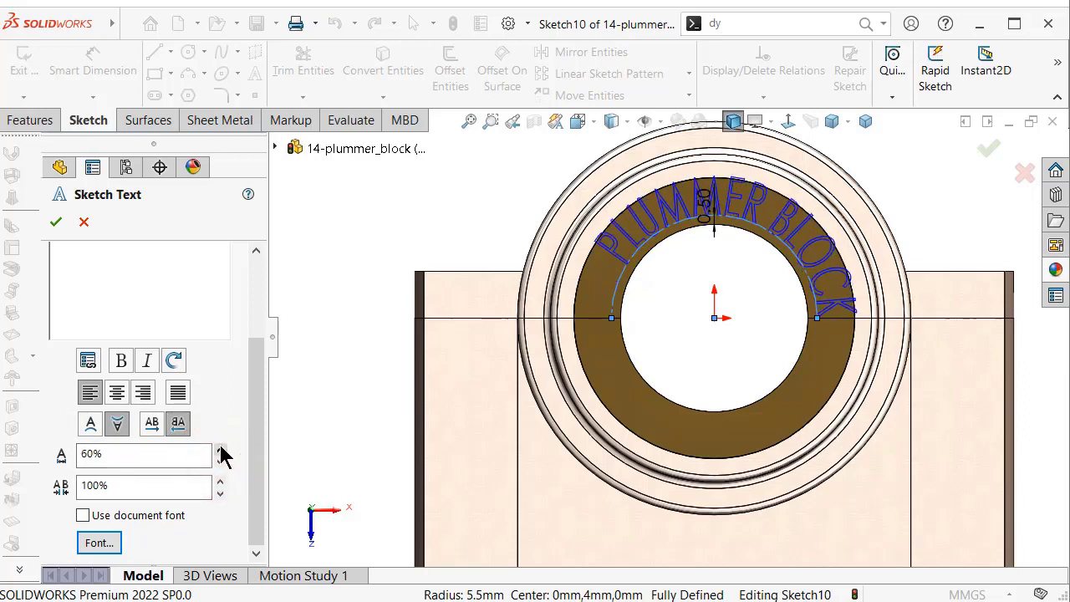
left_click(220, 450)
left_click(221, 450)
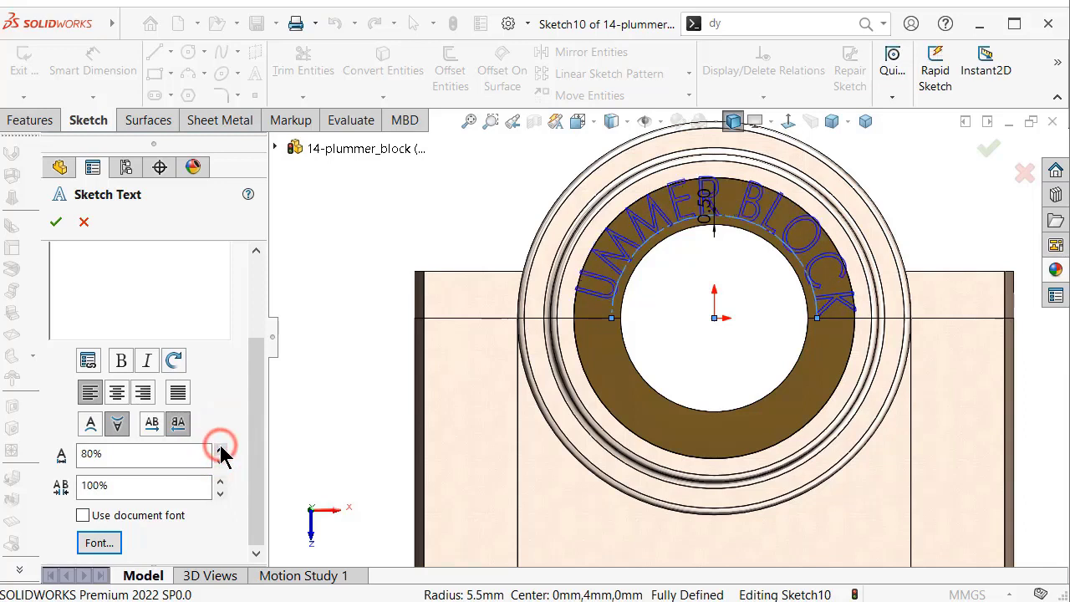
left_click(219, 463)
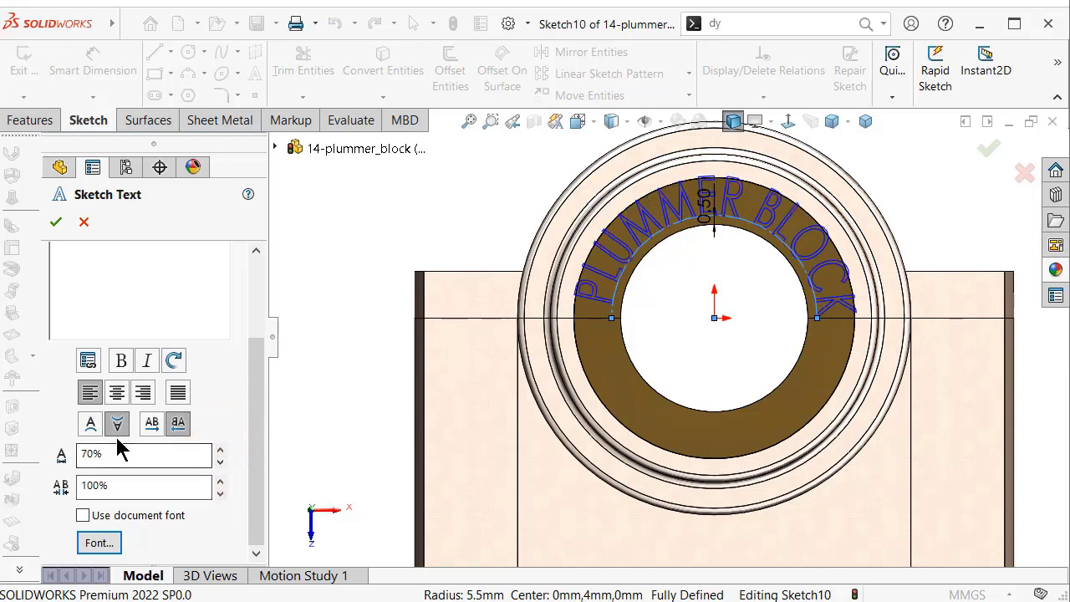
- Spread the text evenly along the whole arc with Fit Text and commit it
left_click(178, 393)
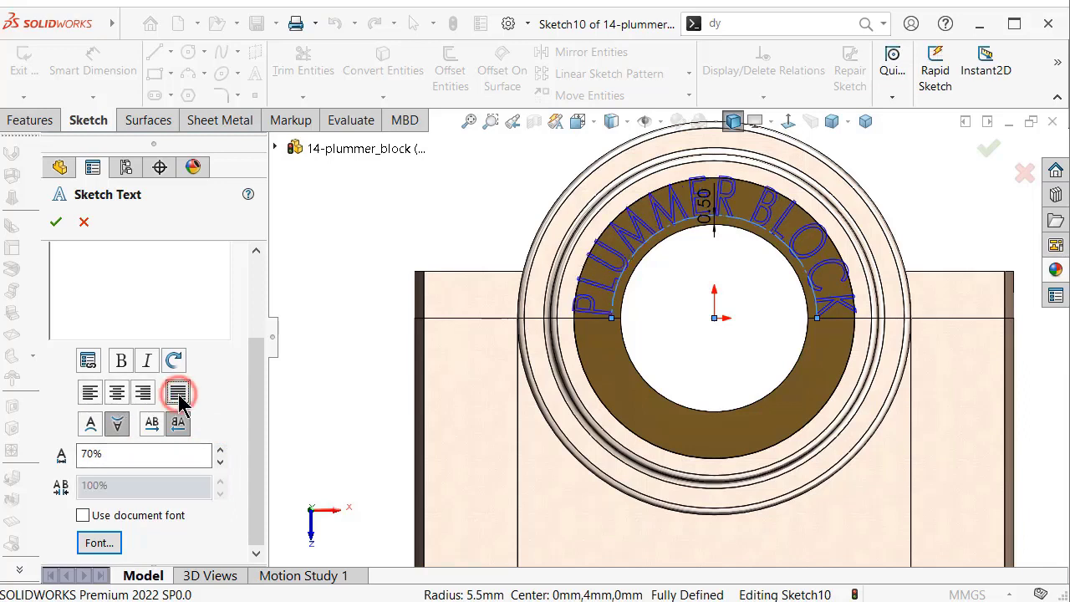
left_click(106, 550)
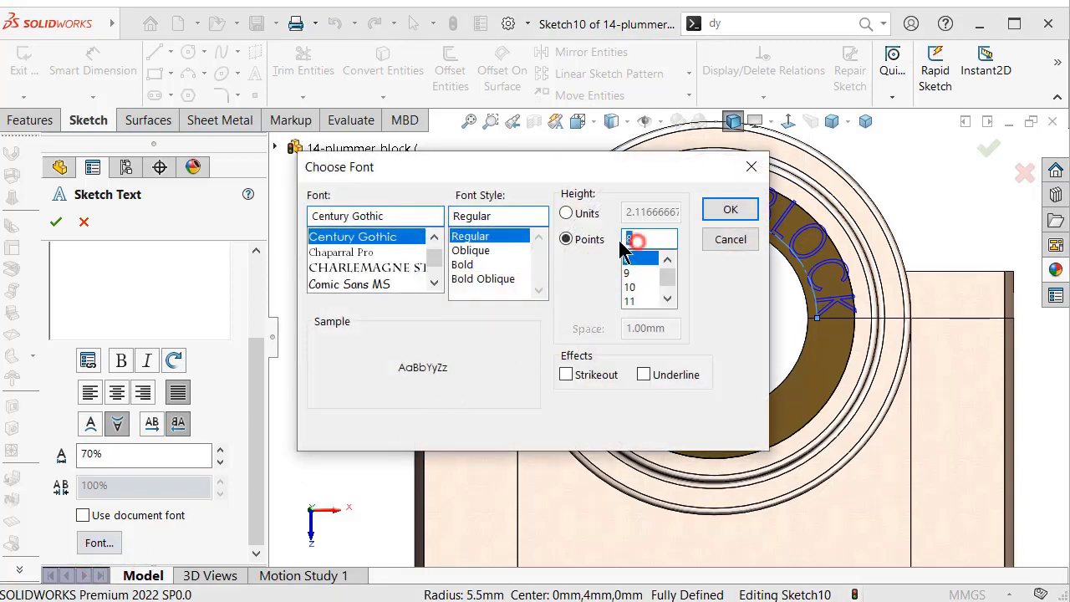
key("Return")
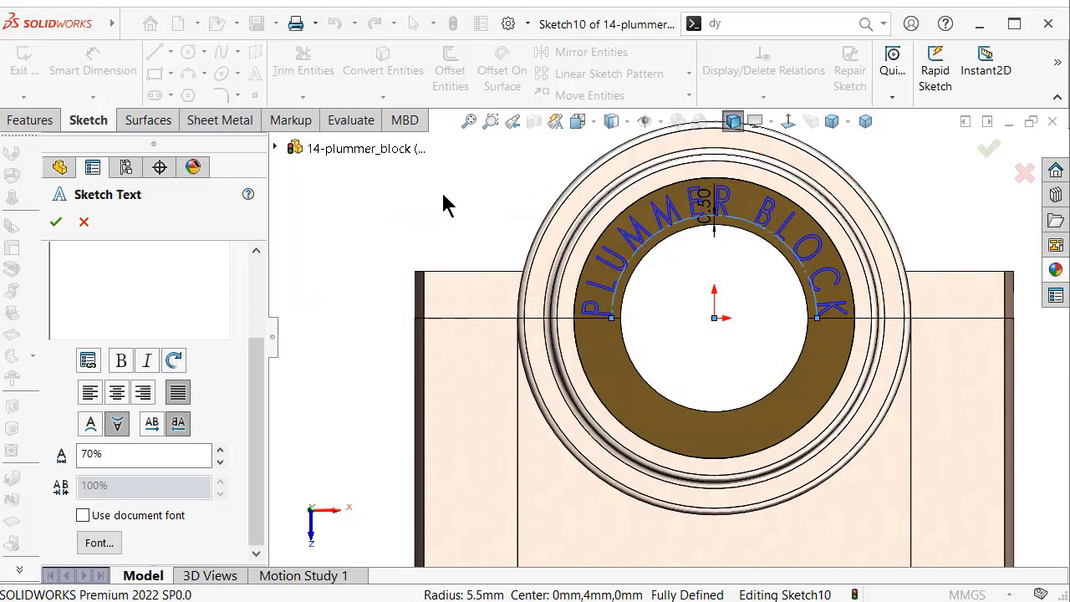
left_click(55, 222)
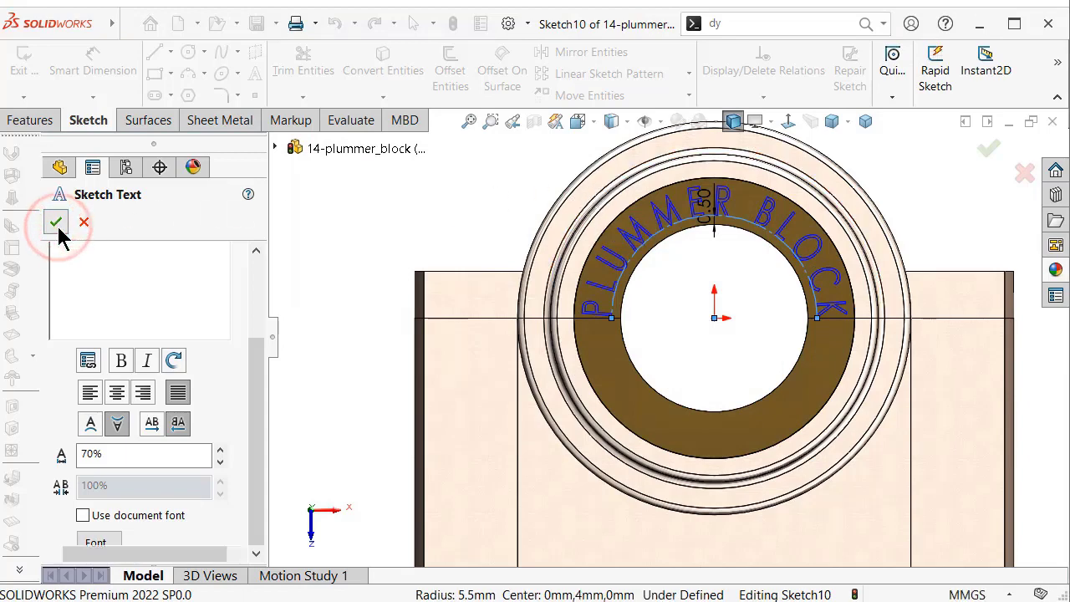
- Scribe the Sketch10 text onto the bushing's front face with a Wrap feature
left_click(442, 211)
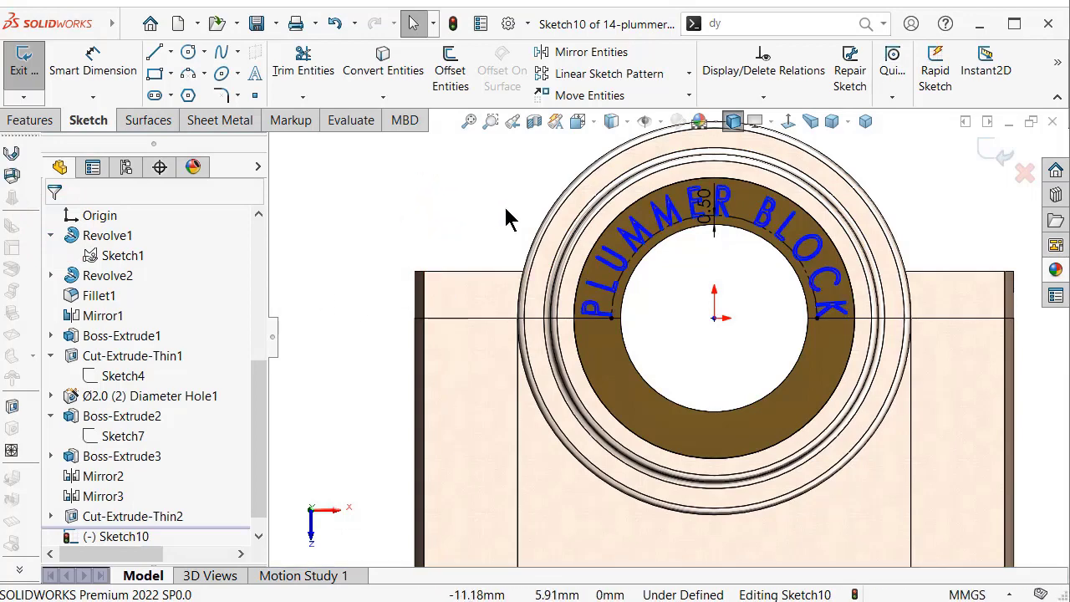
left_click(33, 127)
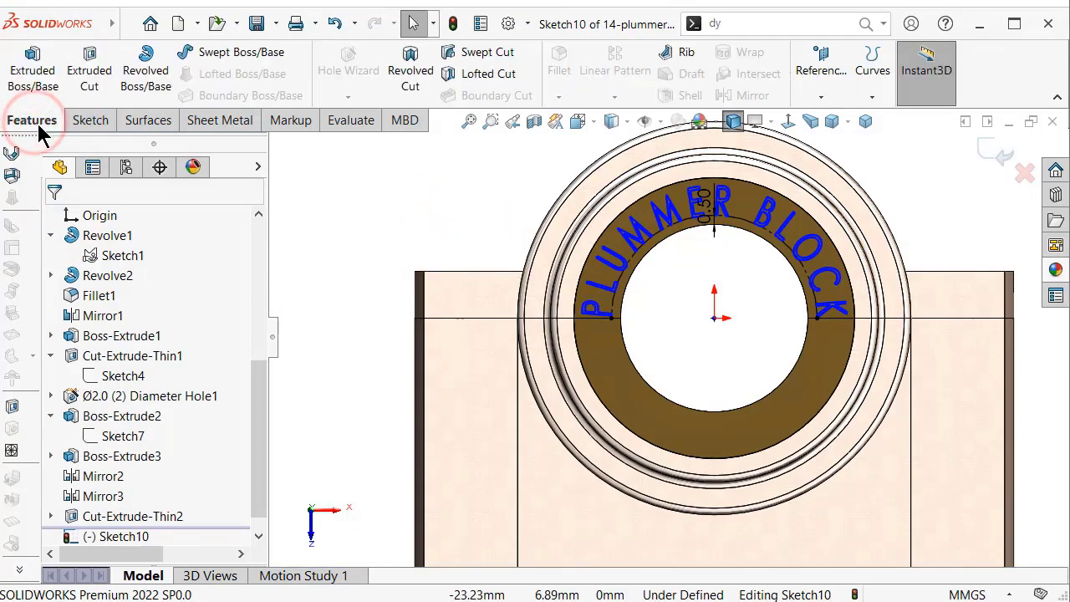
left_click(992, 154)
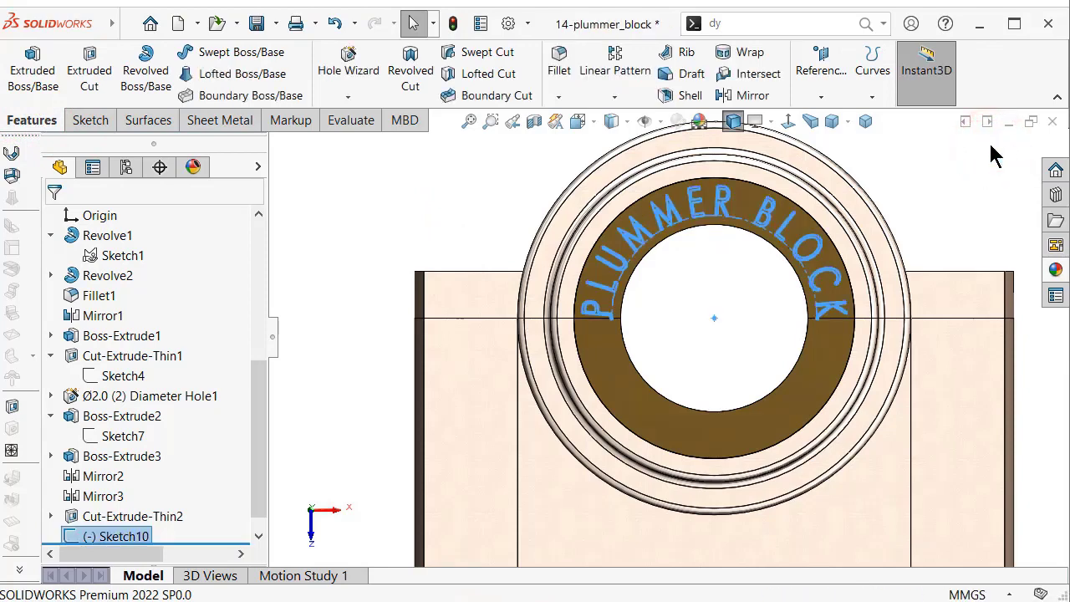
left_click(748, 51)
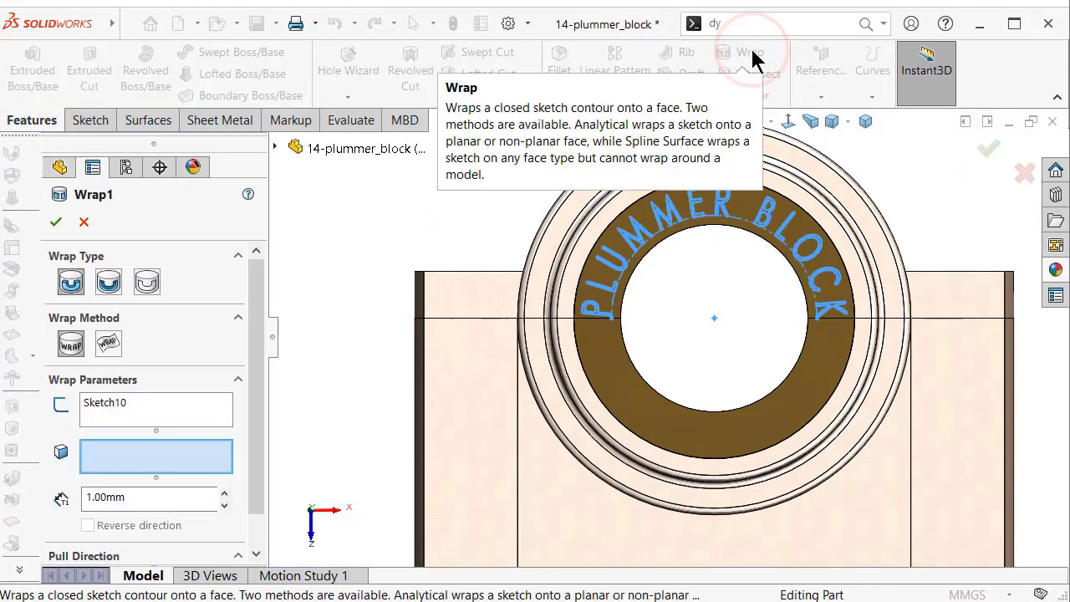
left_click(148, 284)
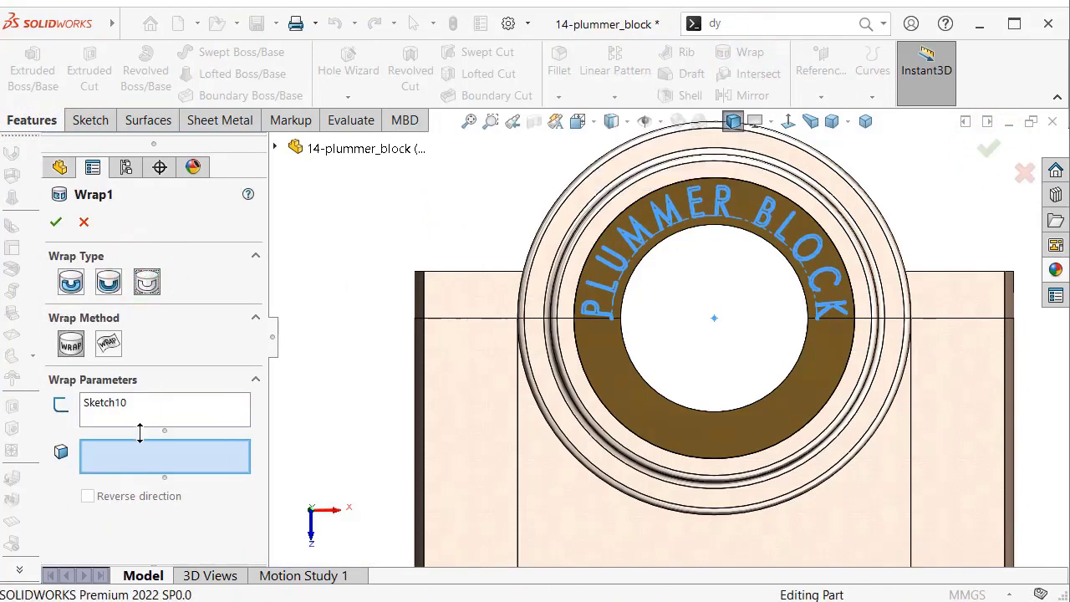
scroll(631, 272, "down", 3)
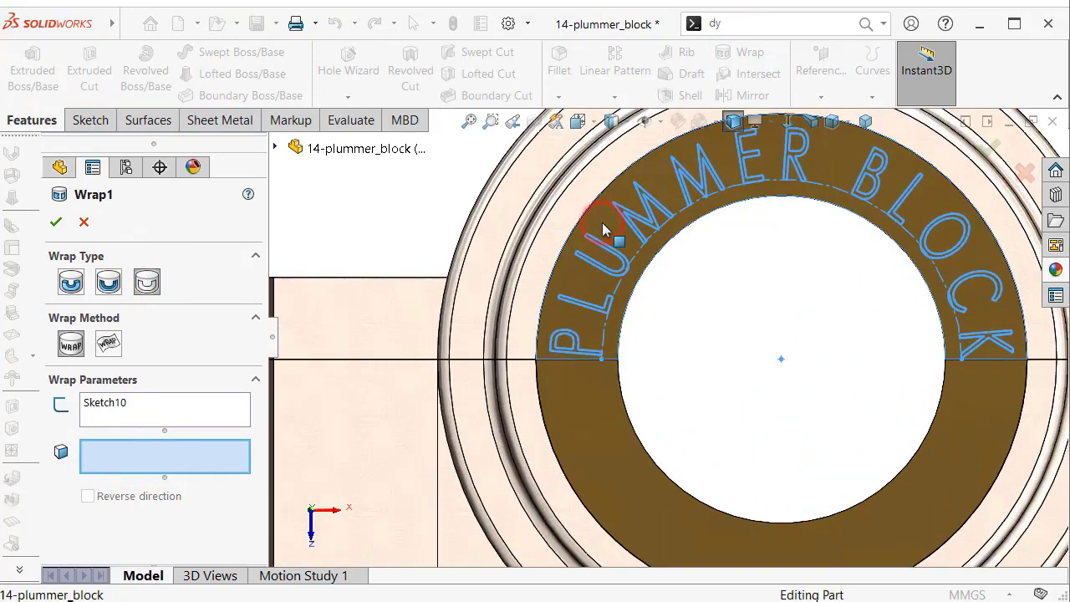
left_click(606, 230)
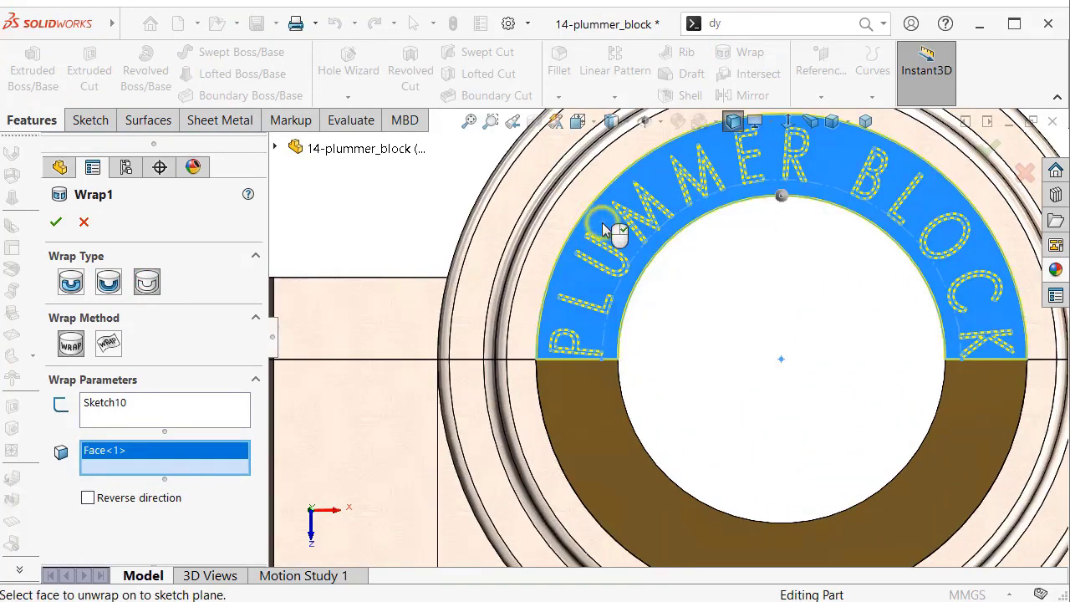
right_click(742, 275)
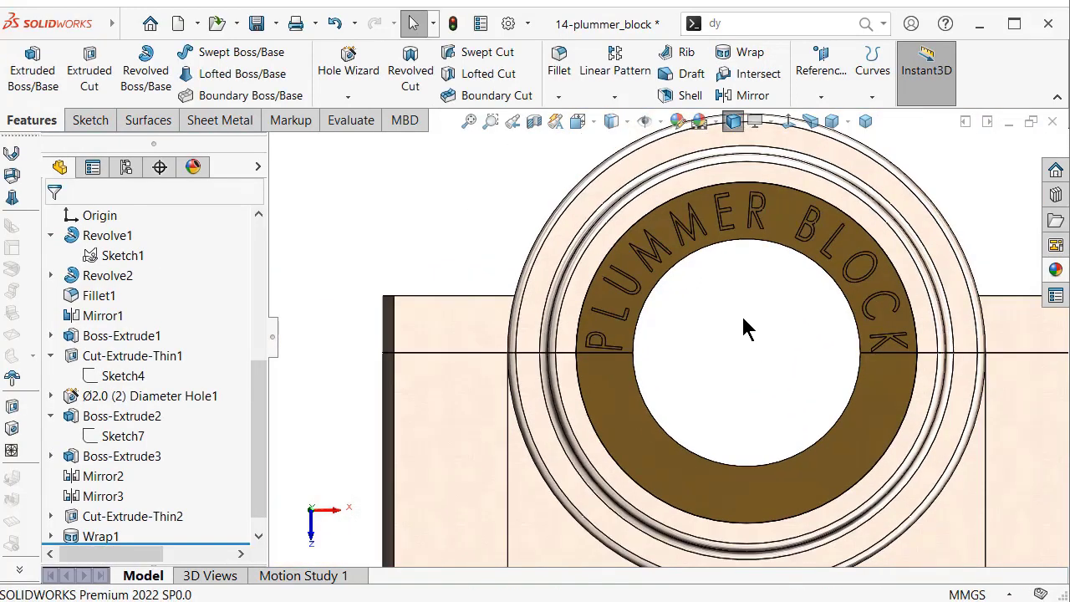
scroll(744, 329, "up", 1)
scroll(744, 329, "up", 2)
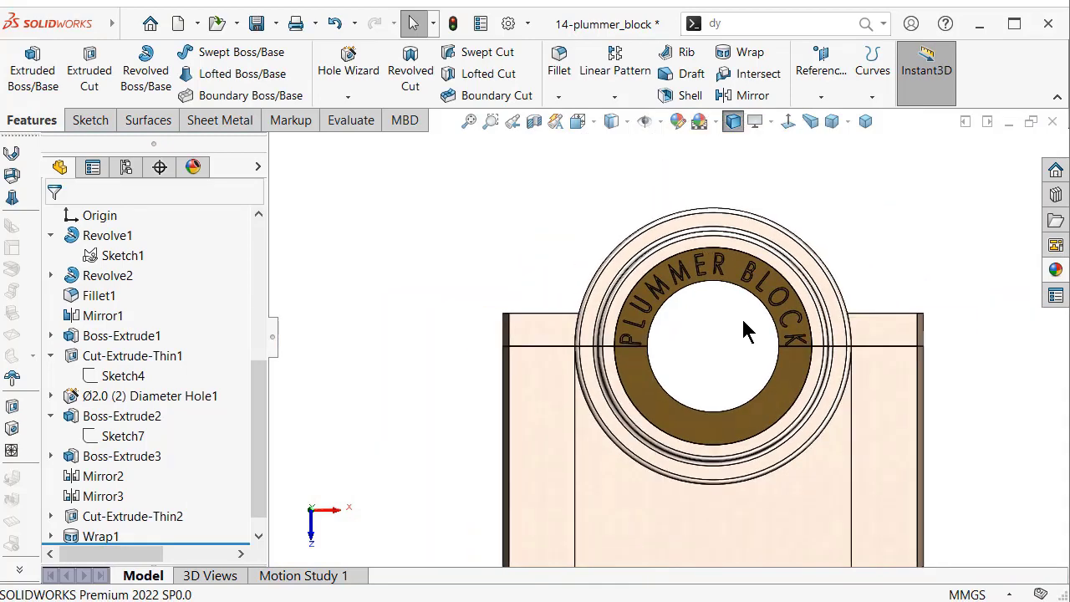
- View the model isometrically and highlight each solid body to identify it
left_click(867, 124)
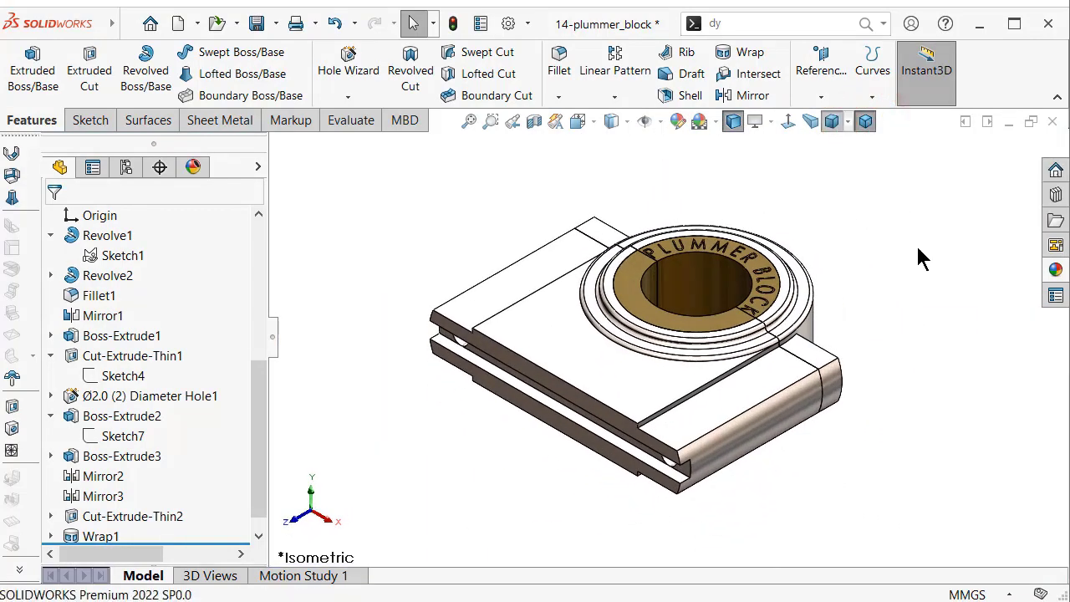
scroll(187, 341, "up", 1)
scroll(186, 341, "up", 3)
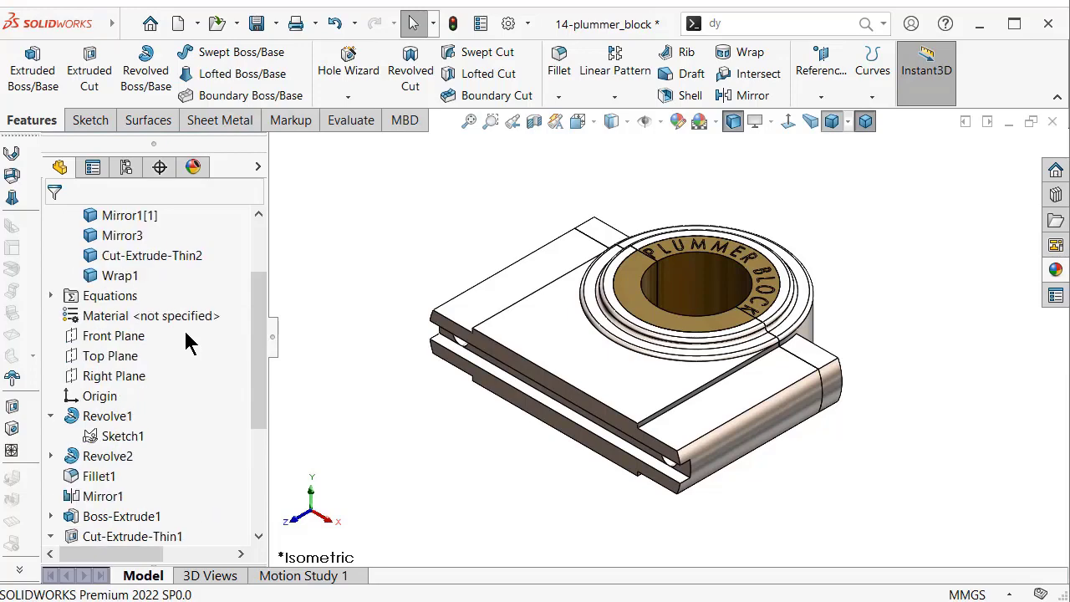
scroll(157, 330, "up", 1)
left_click(125, 319)
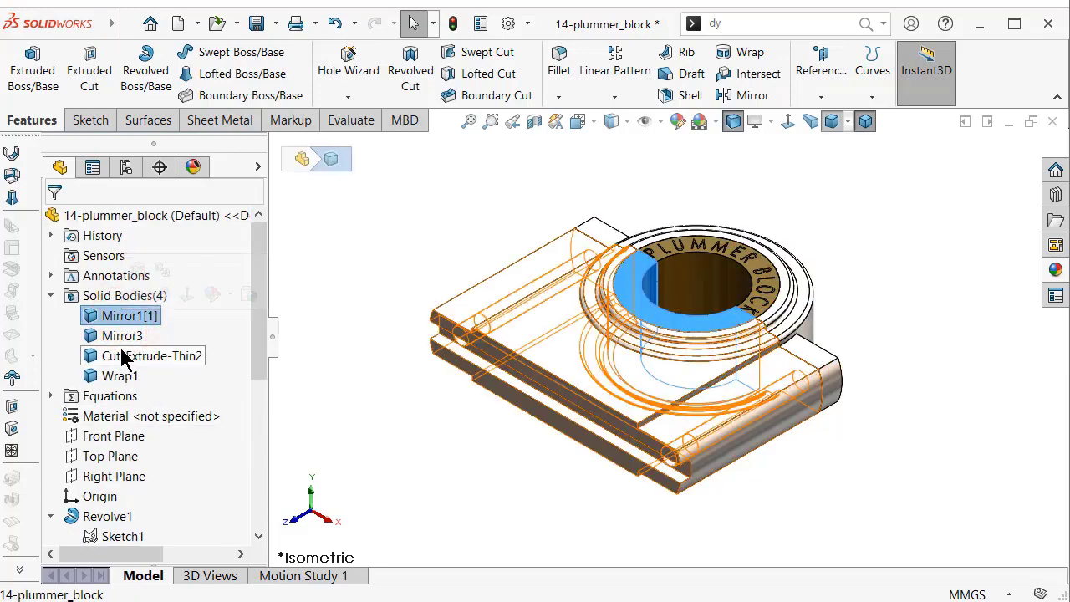
left_click(120, 341)
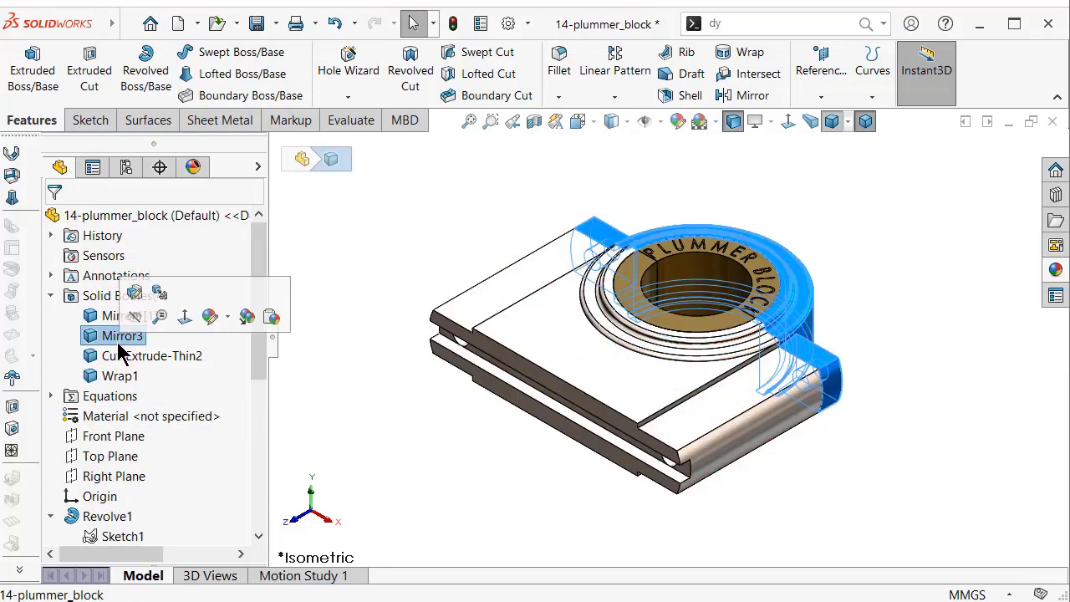
left_click(113, 380)
left_click(340, 432)
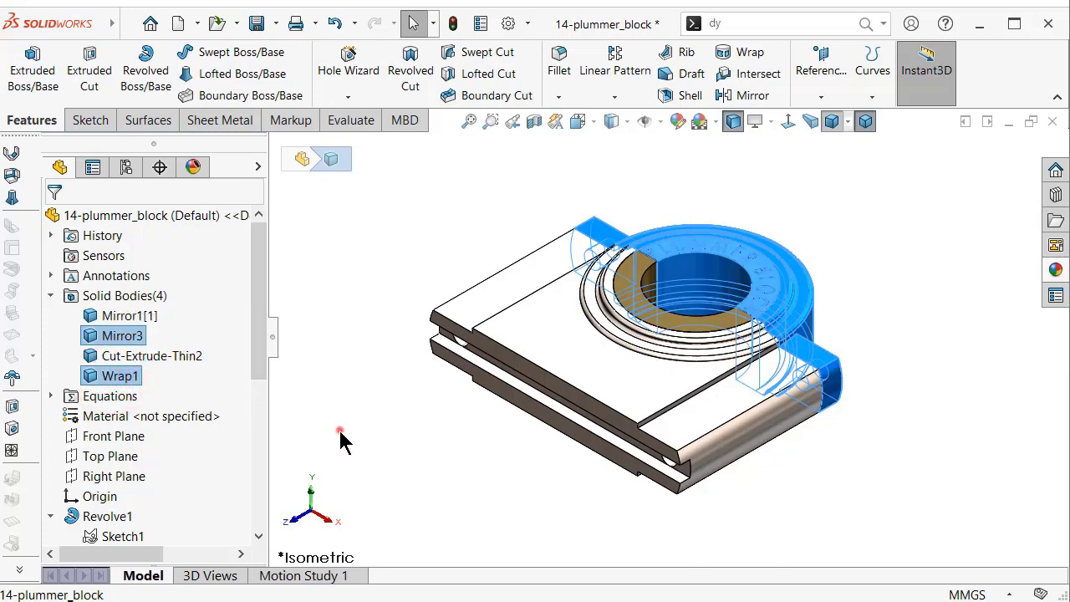
left_click(136, 358)
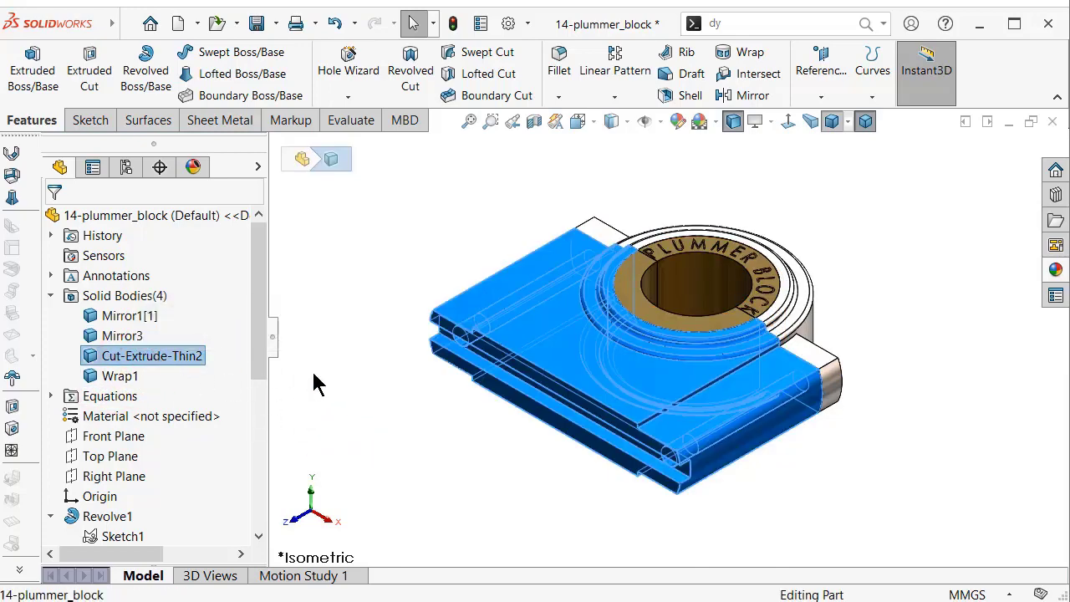
left_click(314, 378)
left_click(164, 358)
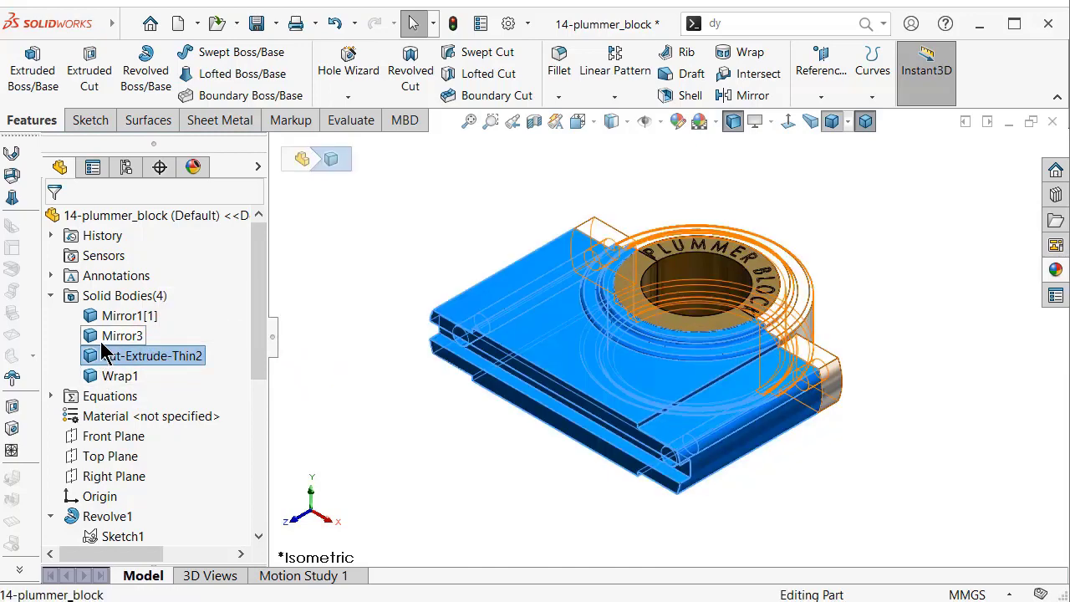
- Rename the Mirror1[1] body to B1 and the Mirror3 body to block1
left_click(114, 322)
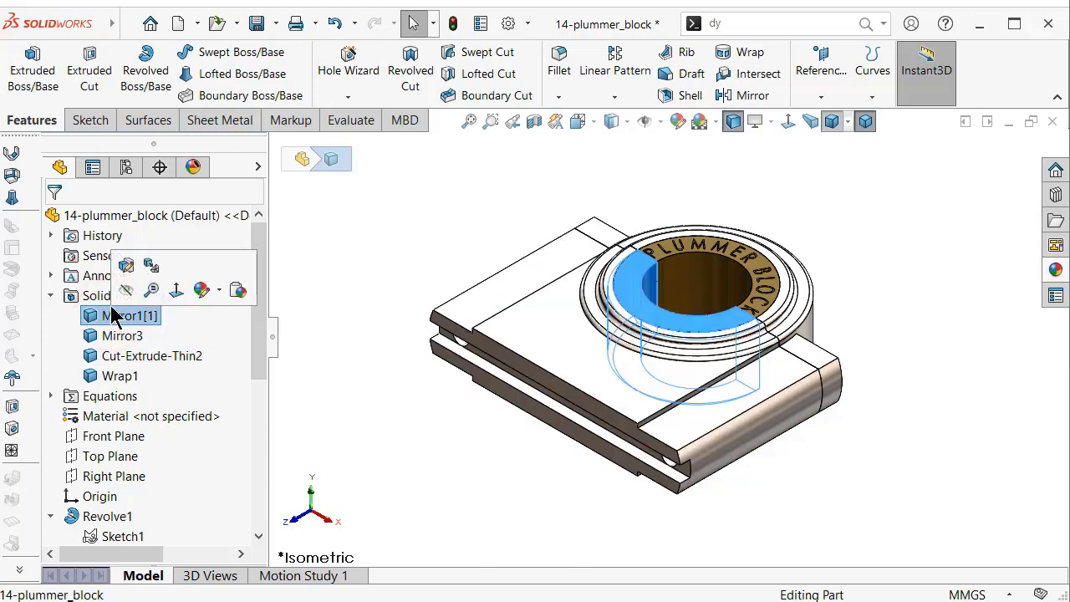
key("F2")
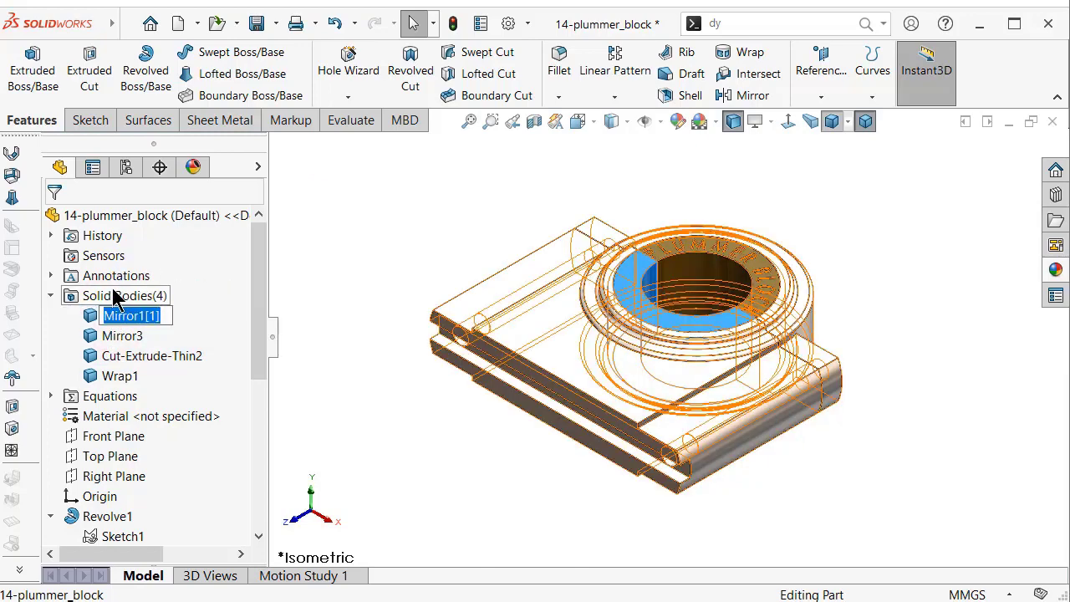
key("BackSpace")
type("B1")
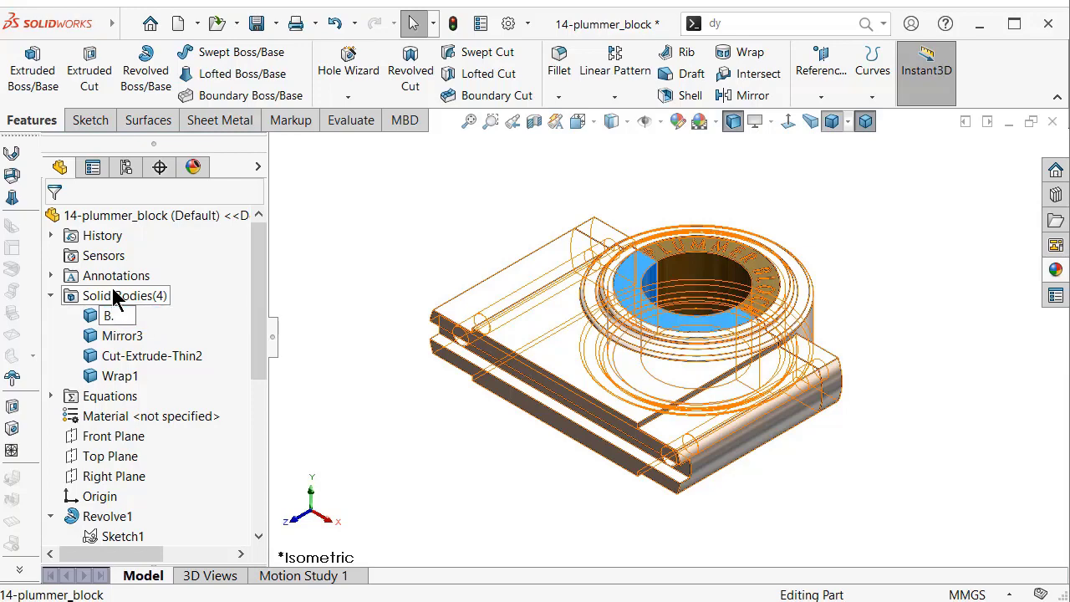
left_click(89, 338)
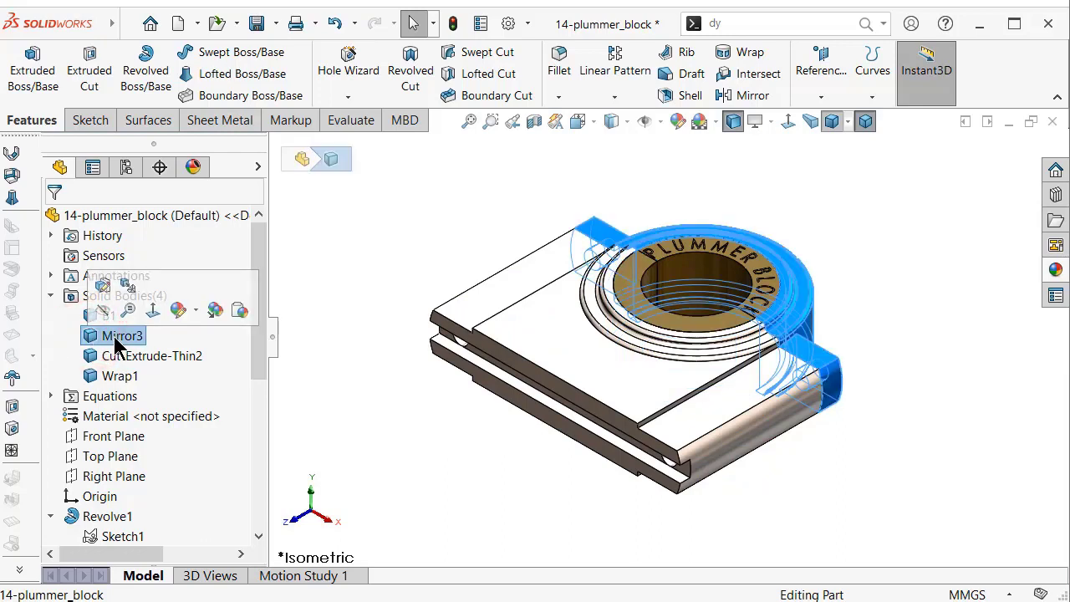
left_click(122, 335)
type("block1")
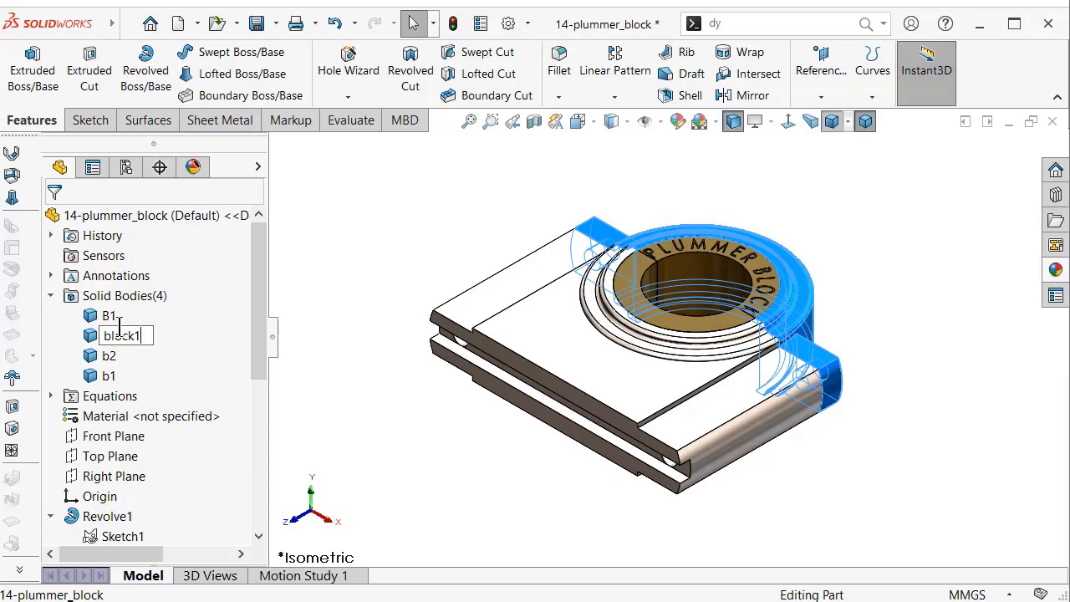
left_click(94, 360)
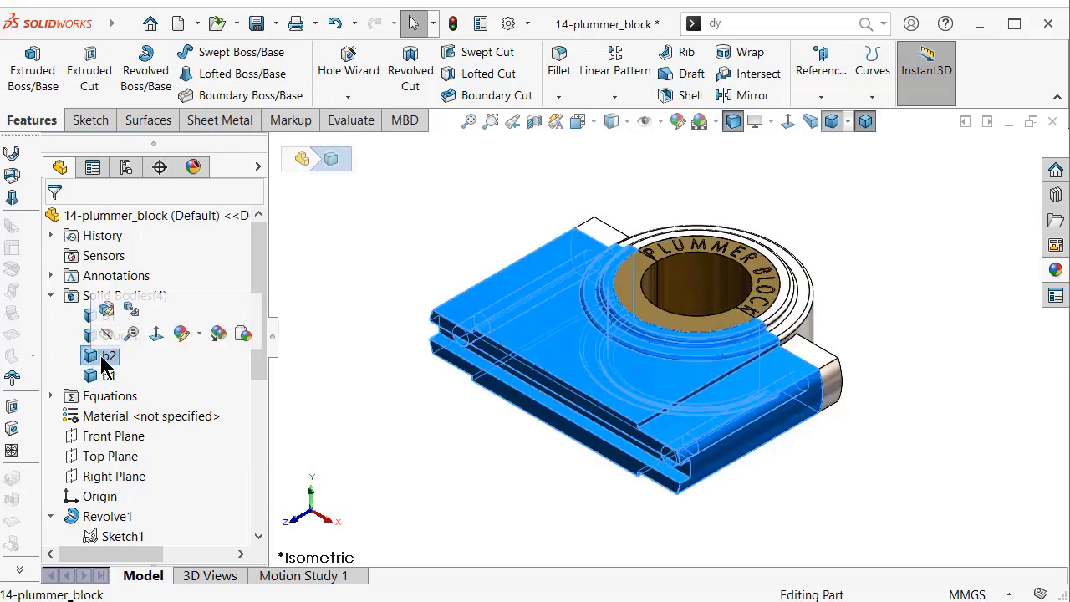
- Rename the third body to block2 and body b1 to B1b
left_click(117, 357)
type("lock")
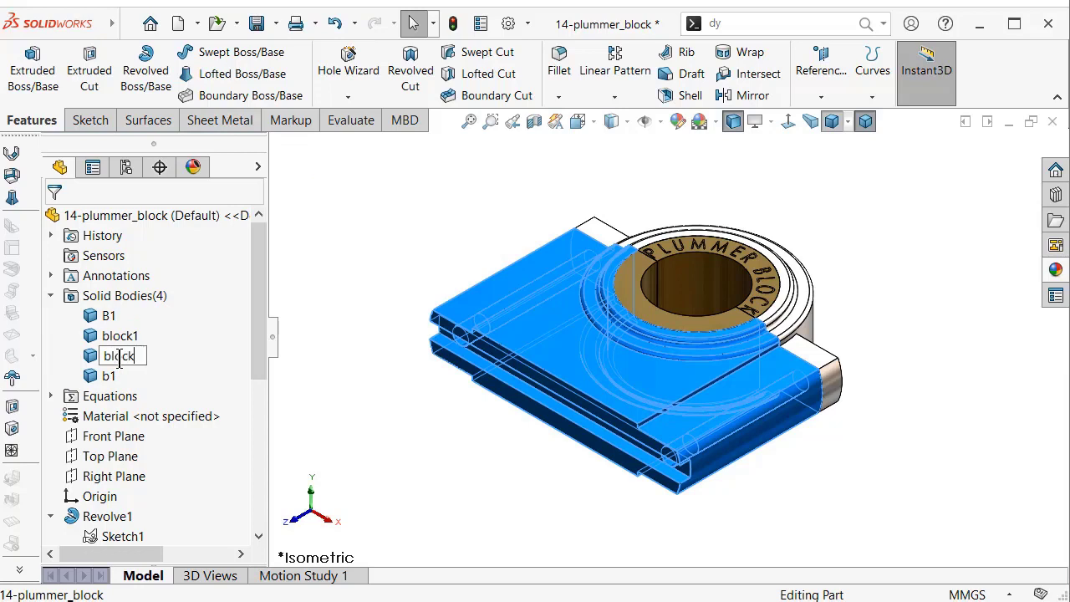
left_click(105, 375)
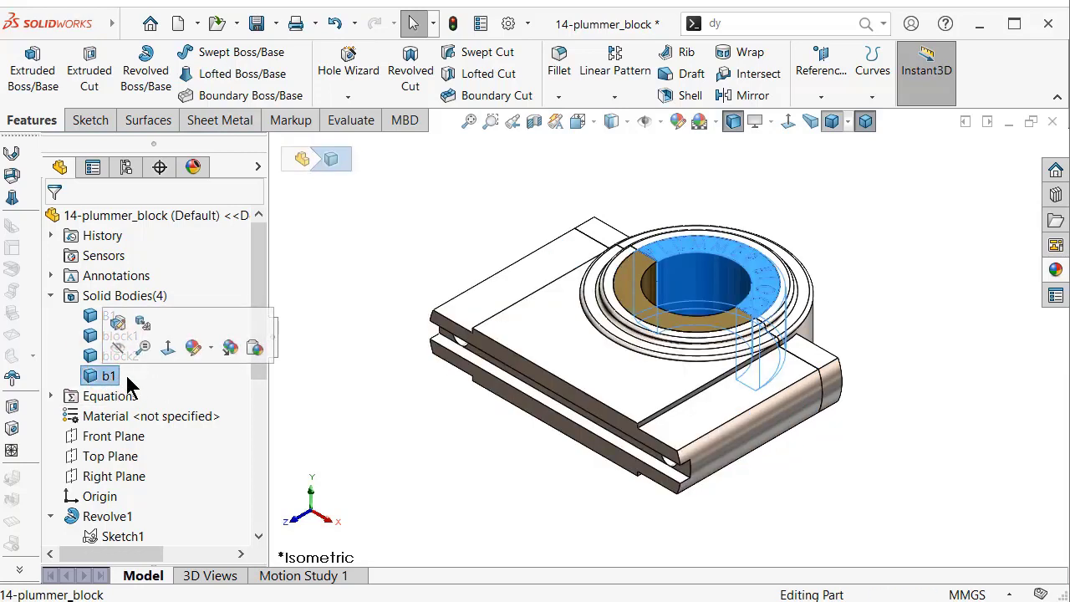
left_click(126, 382)
type("B1")
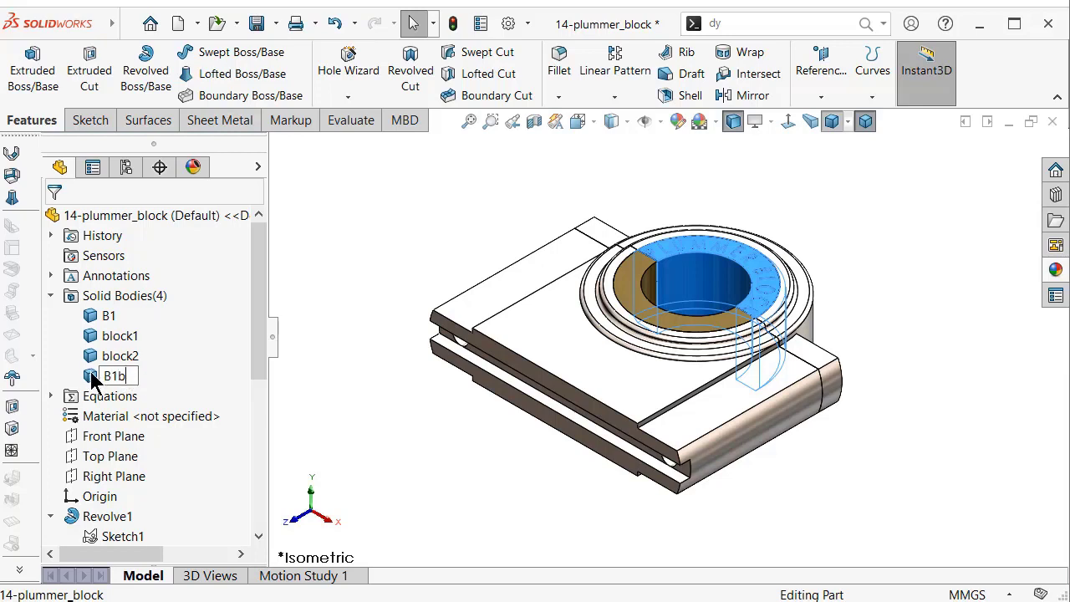
left_click(354, 453)
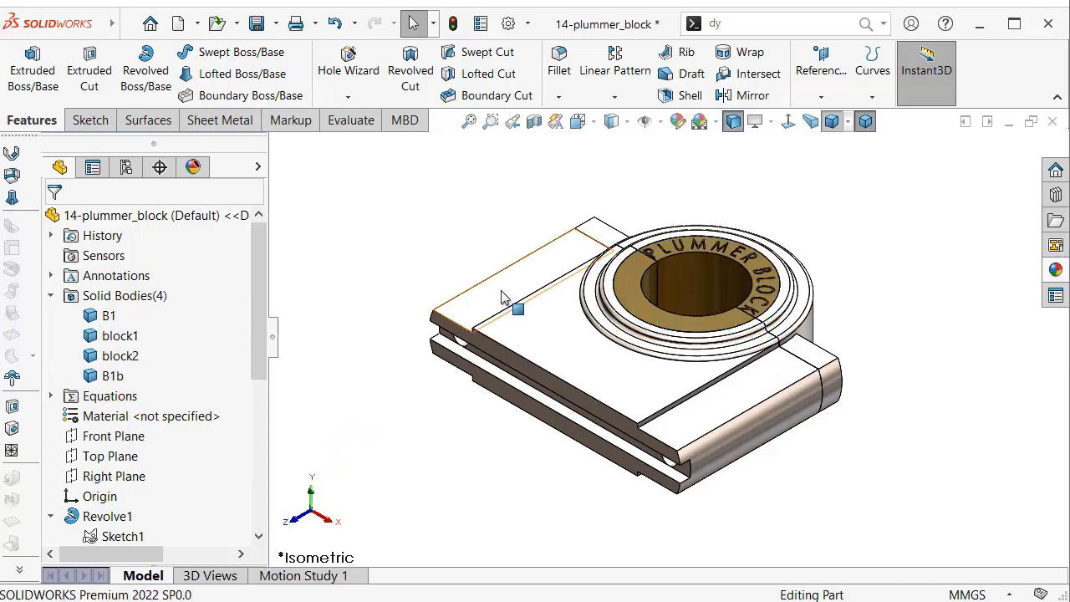
- Start a fillet and select the lug's first vertical corner edges
middle_click_drag(506, 303, 443, 382)
key("ctrl+z")
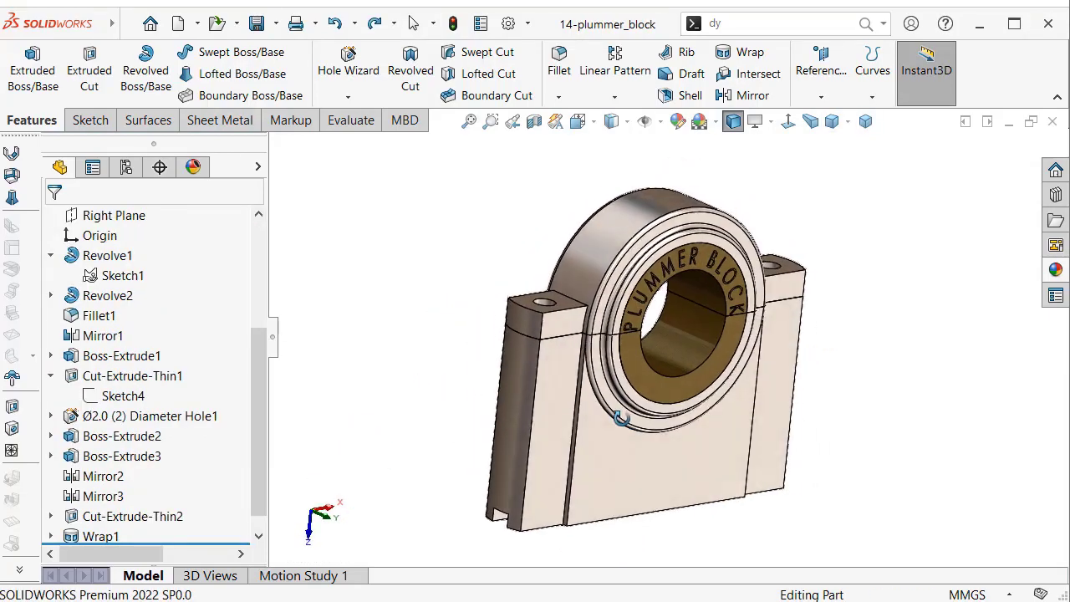
left_click(557, 57)
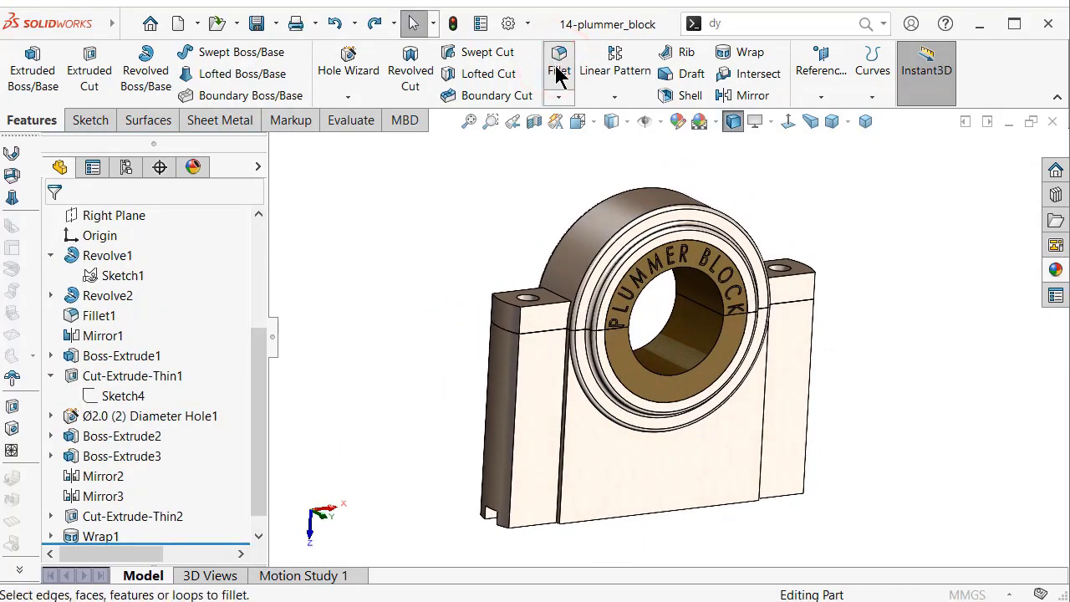
left_click_drag(258, 372, 258, 451)
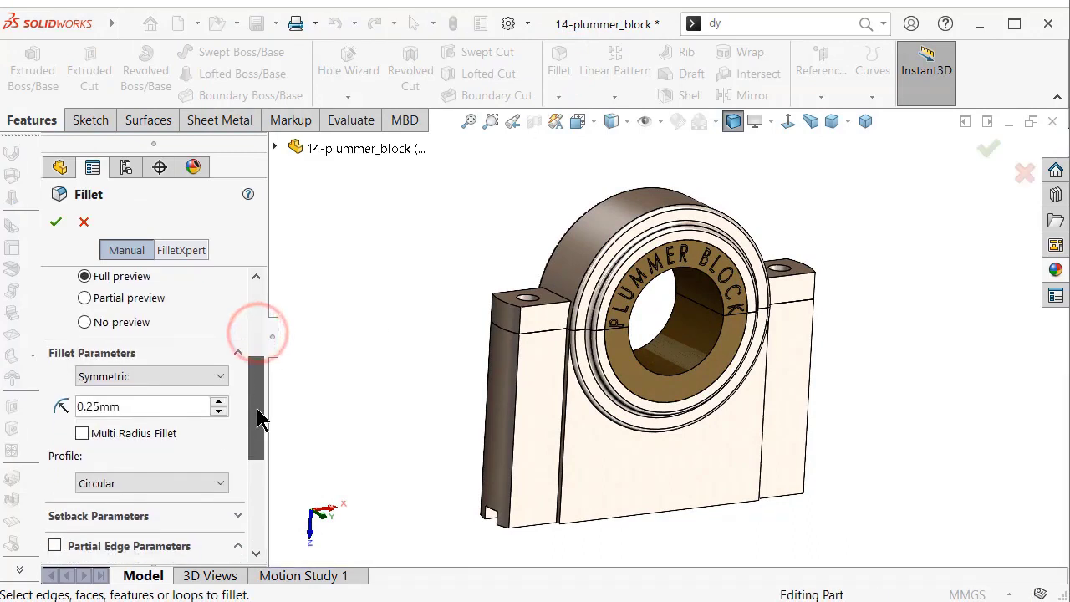
scroll(590, 409, "down", 2)
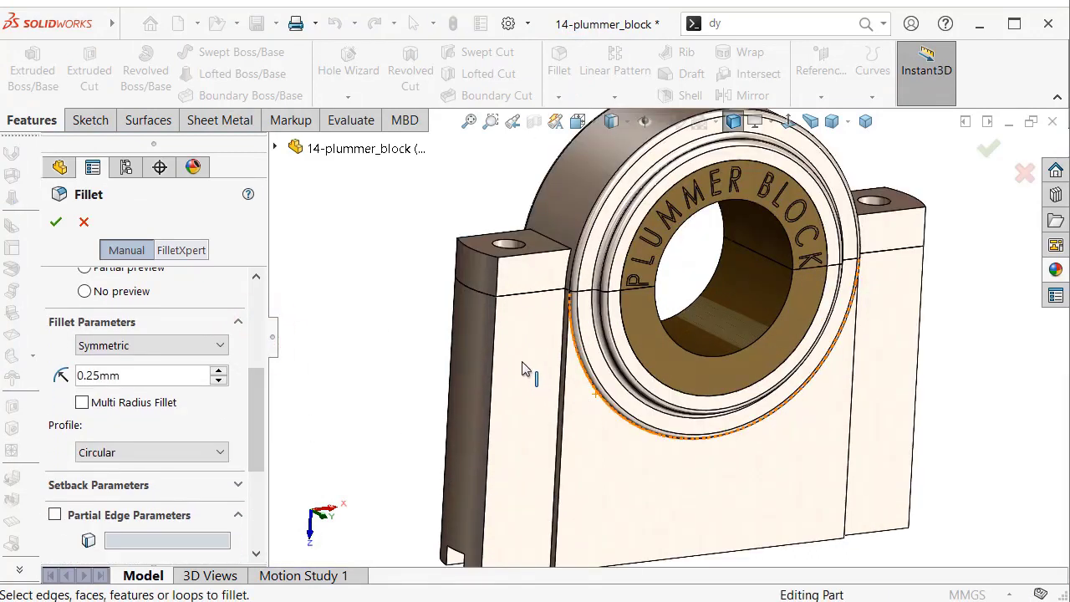
left_click(496, 275)
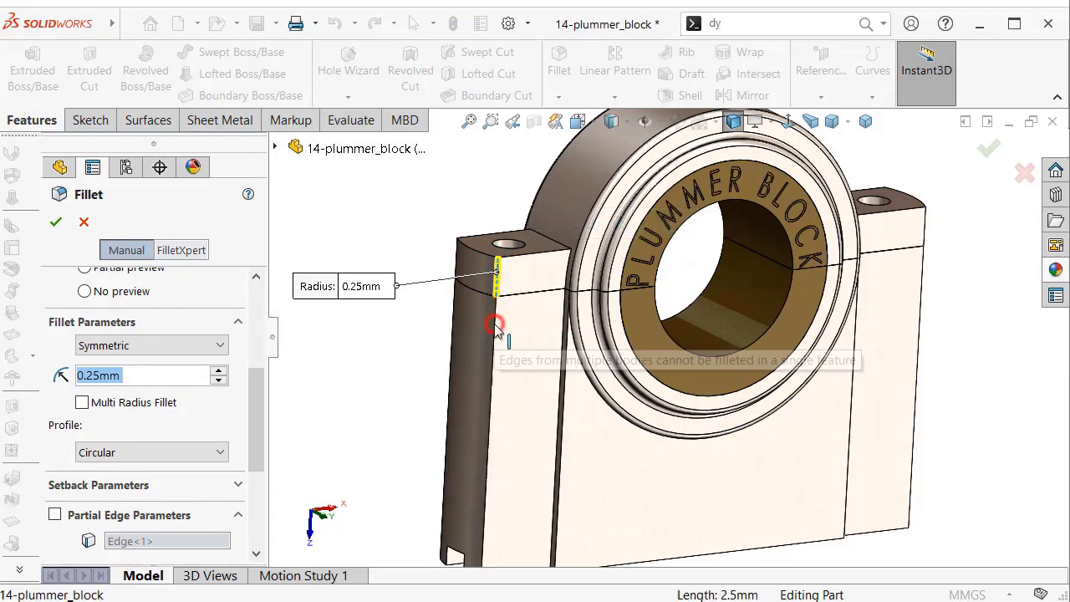
scroll(517, 300, "down", 2)
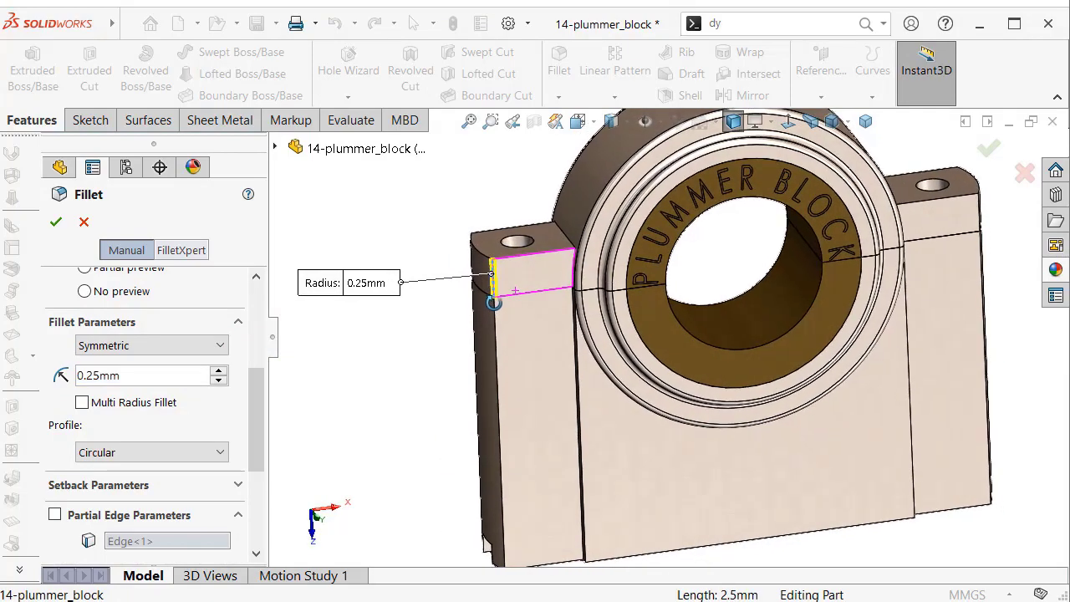
scroll(585, 299, "down", 3)
left_click(655, 280)
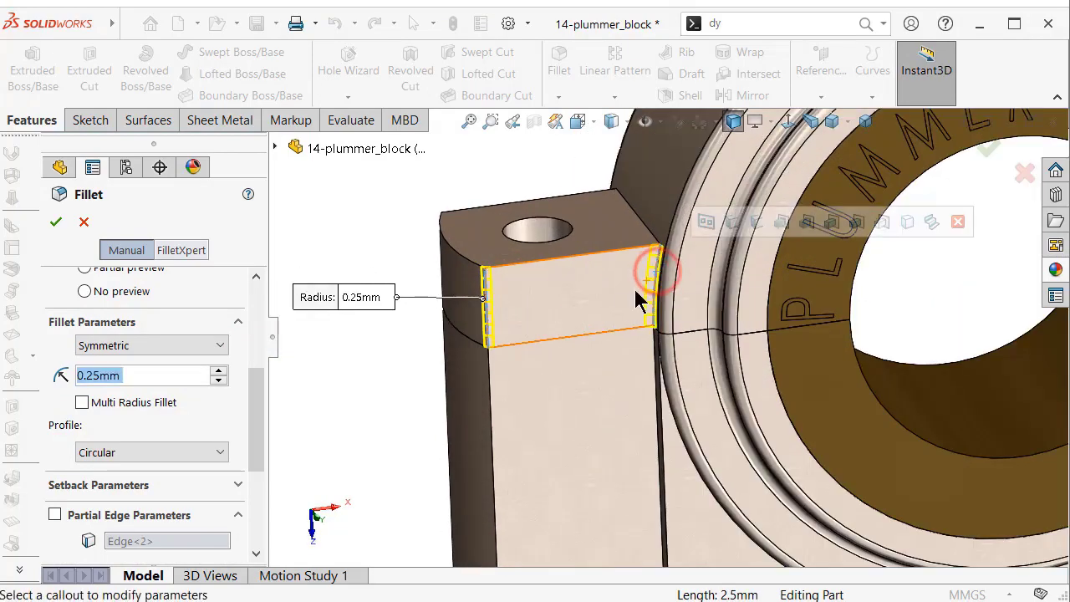
mouse_move(644, 275)
middle_mouse_down()
mouse_move(447, 208)
mouse_move(678, 292)
mouse_move(636, 309)
middle_mouse_up()
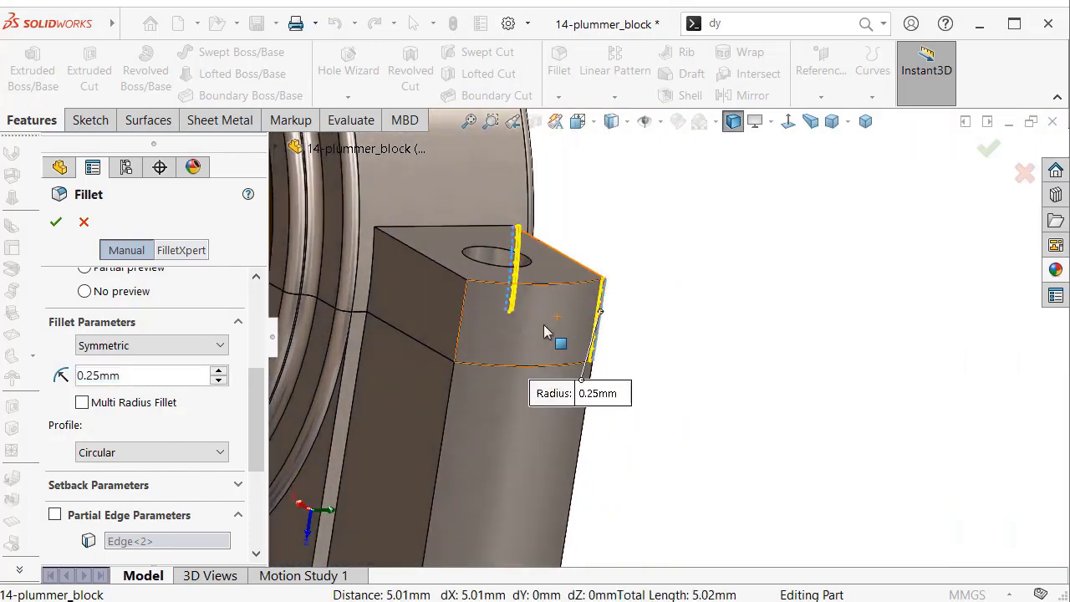
left_click(464, 299)
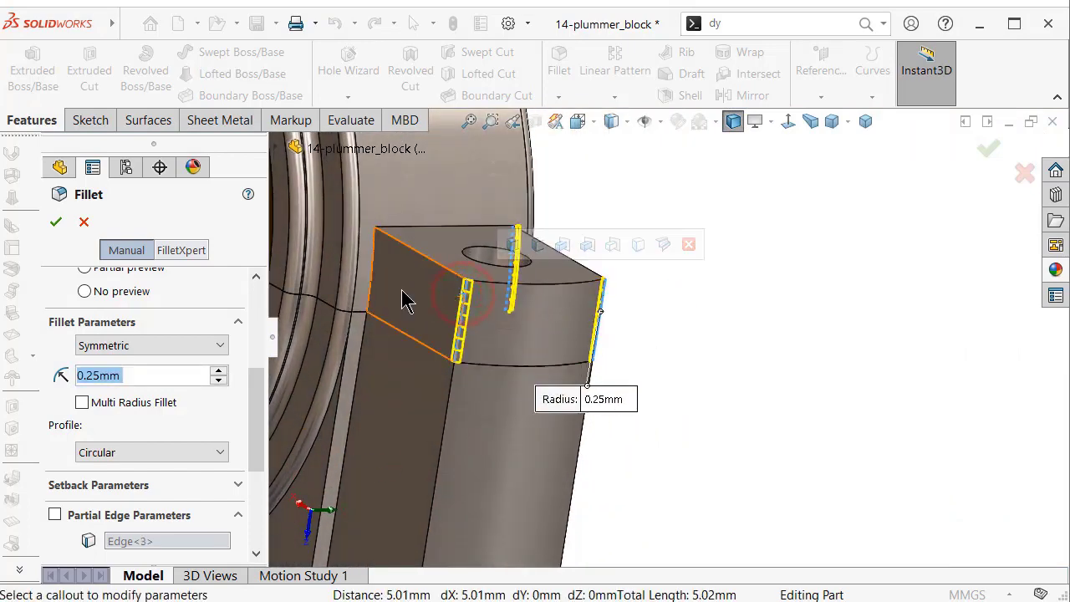
left_click(363, 255)
mouse_move(411, 270)
middle_mouse_down()
mouse_move(592, 309)
mouse_move(529, 251)
mouse_move(643, 303)
mouse_move(626, 303)
mouse_move(686, 312)
mouse_move(676, 332)
mouse_move(566, 375)
mouse_move(585, 363)
mouse_move(582, 396)
mouse_move(584, 372)
mouse_move(505, 336)
middle_mouse_up()
left_click(519, 249)
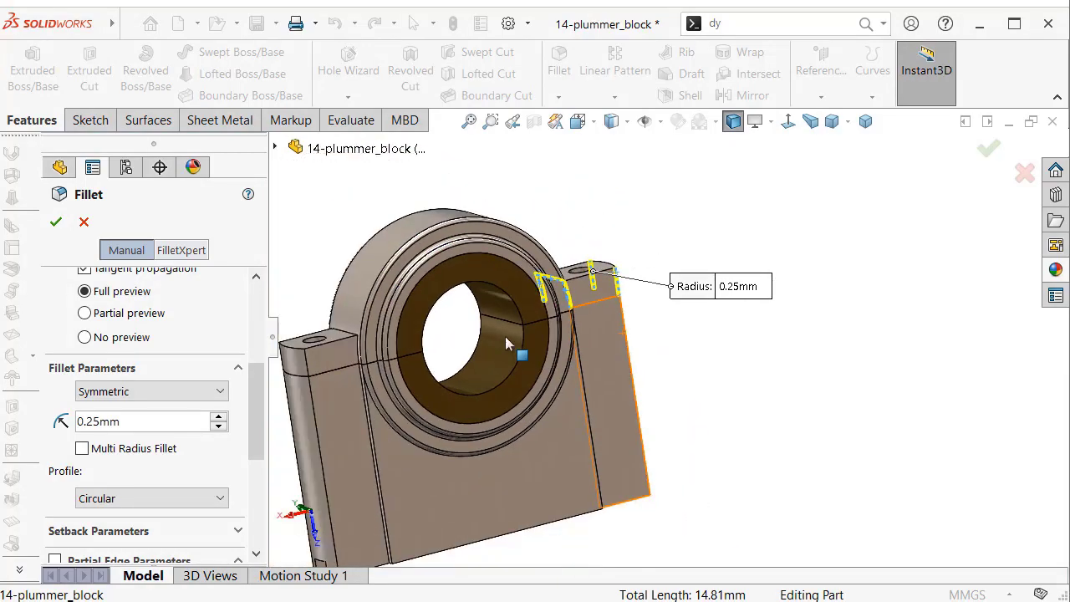
- Add the remaining vertical edges, drop the top back edge, and apply at 0.25 mm
scroll(472, 349, "down", 3)
scroll(471, 349, "down", 3)
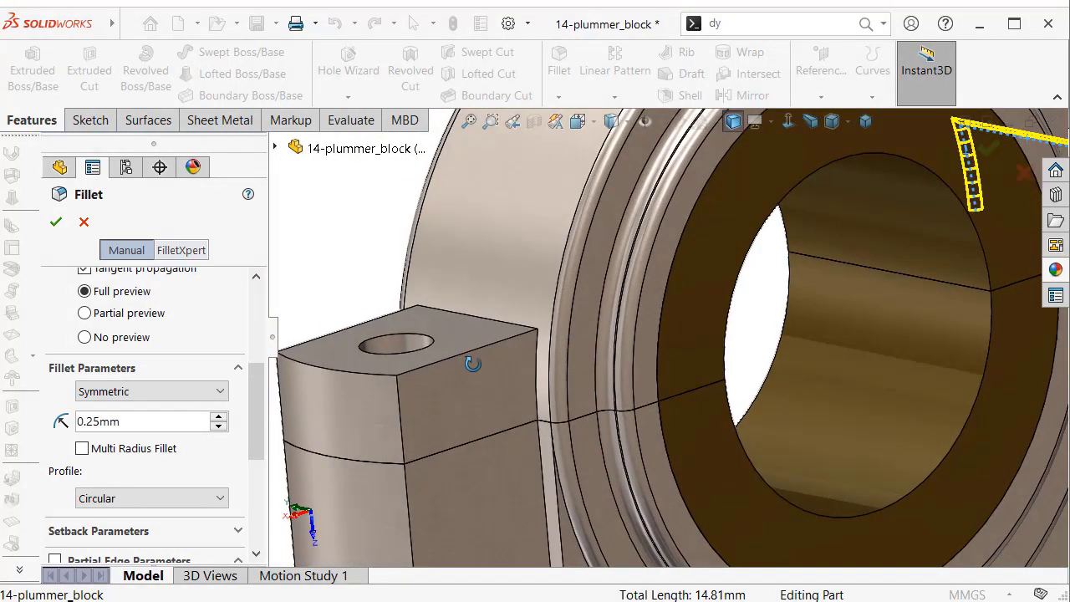
scroll(554, 377, "down", 2)
left_click(574, 351)
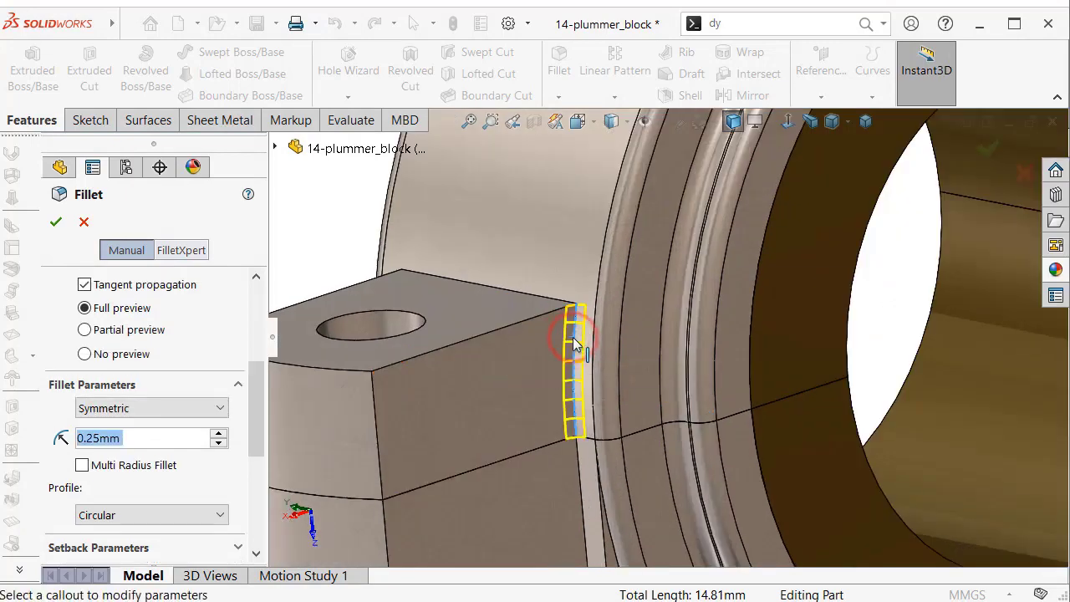
left_click(376, 406)
mouse_move(407, 406)
middle_mouse_down()
mouse_move(448, 443)
mouse_move(418, 381)
middle_mouse_up()
left_click(420, 385)
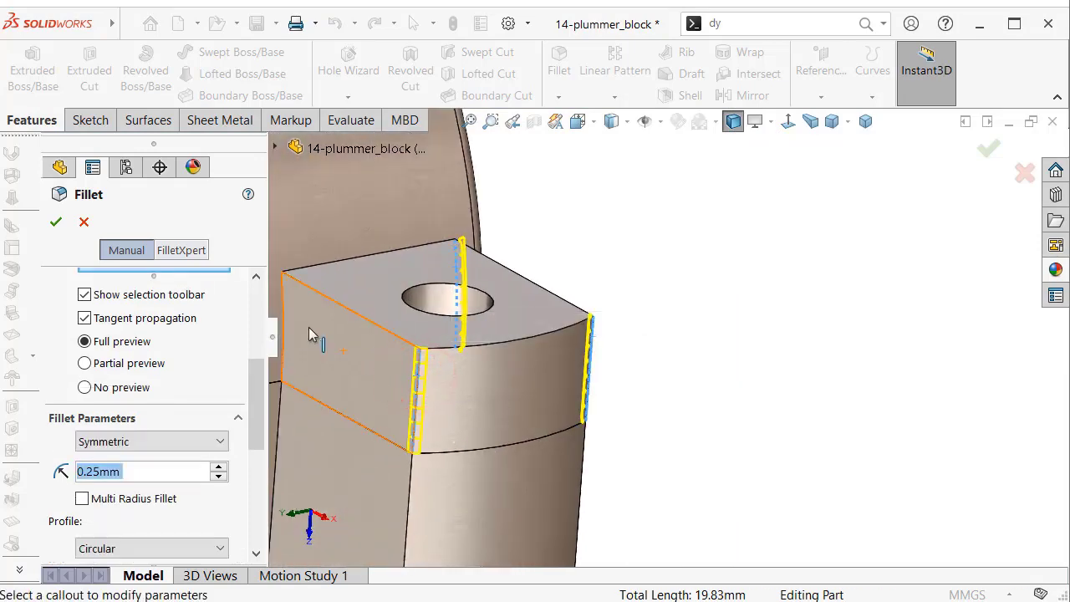
left_click(284, 306)
mouse_move(280, 303)
middle_mouse_down()
mouse_move(401, 396)
mouse_move(542, 349)
mouse_move(433, 401)
mouse_move(541, 330)
mouse_move(501, 376)
middle_mouse_up()
scroll(541, 330, "down", 3)
left_click(544, 322)
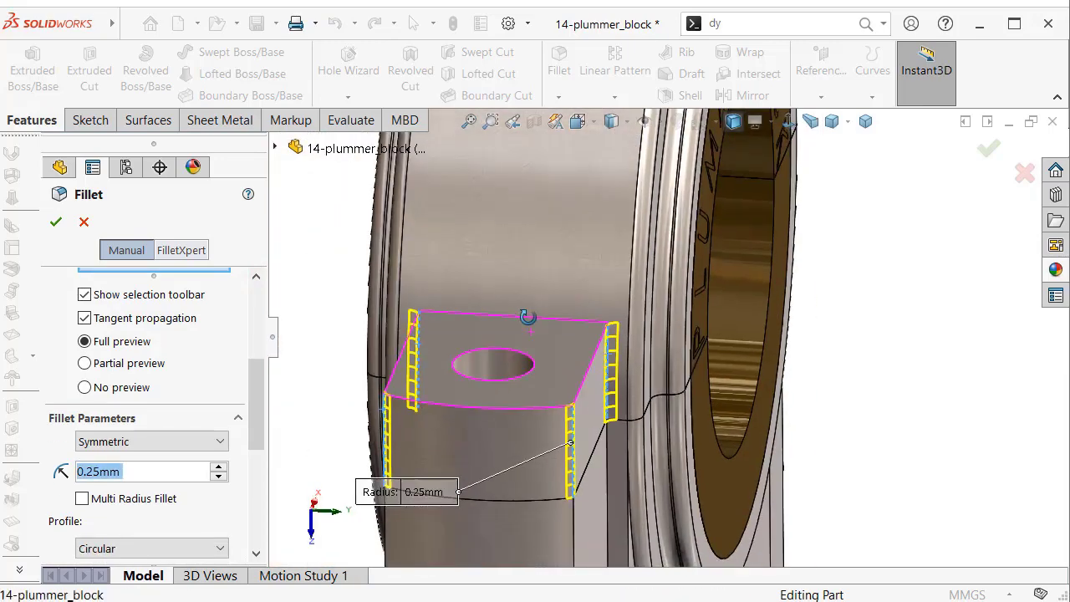
left_click(58, 222)
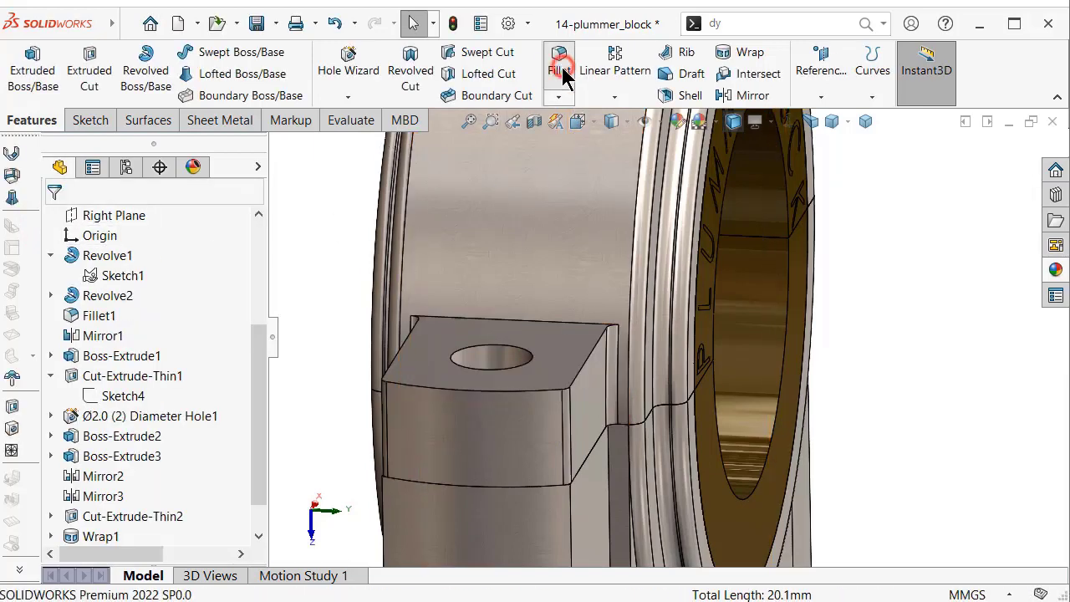
- Start a second fillet and select the first vertical edges beside the bearing housing
left_click(559, 67)
middle_click_drag(604, 456, 633, 468)
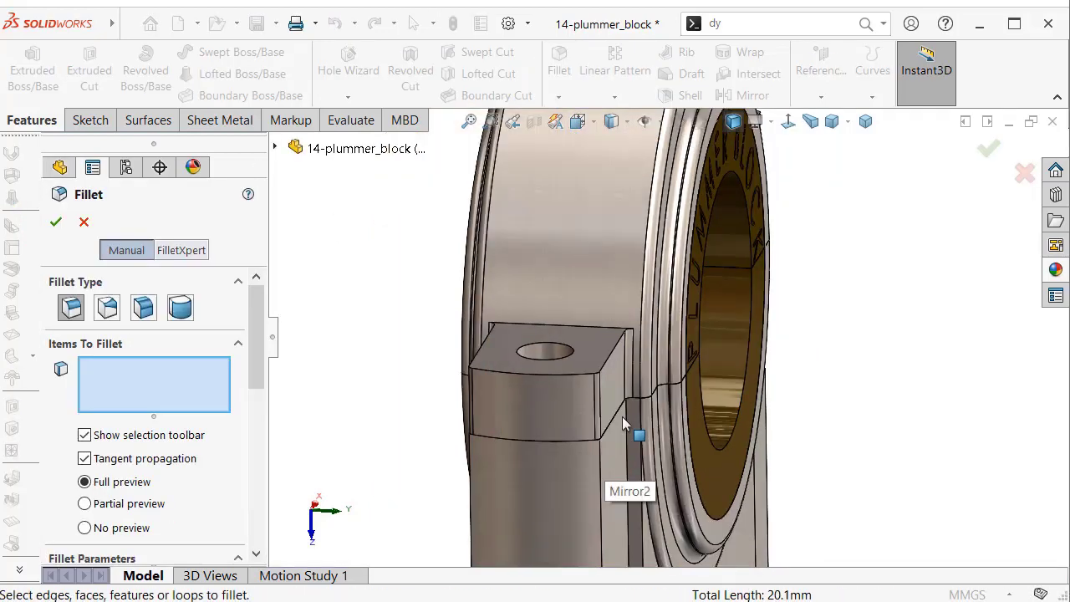
left_click(628, 456)
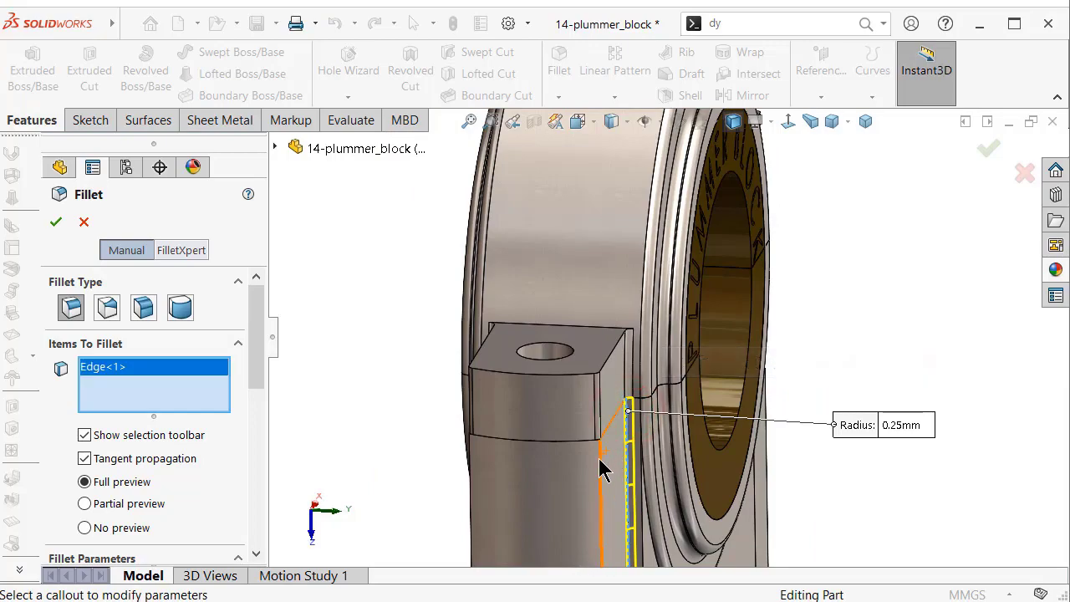
left_click(598, 465)
mouse_move(548, 451)
middle_mouse_down()
mouse_move(590, 412)
mouse_move(740, 355)
middle_mouse_up()
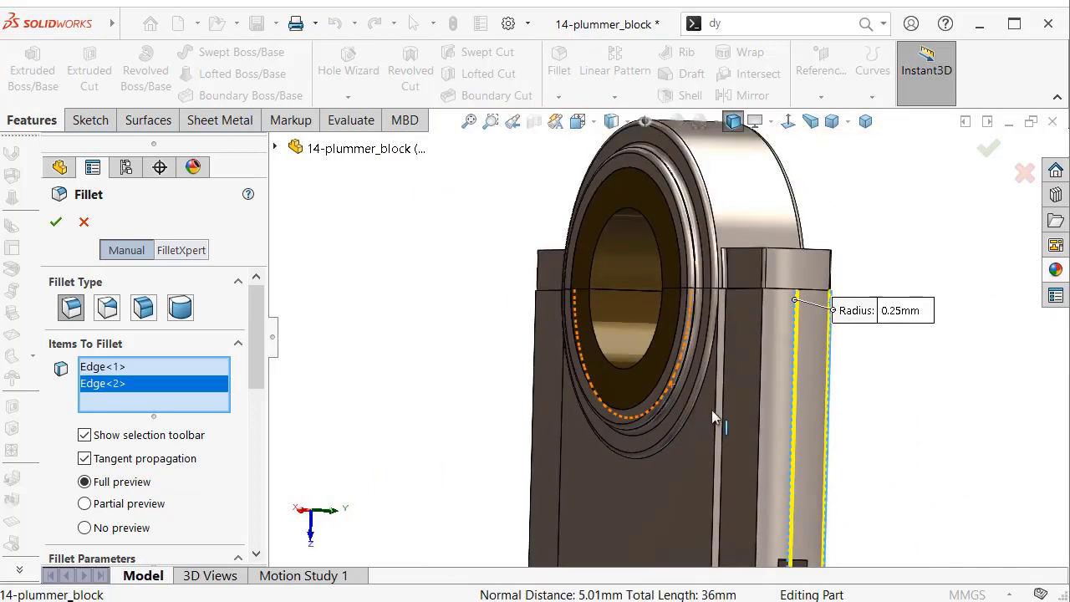
scroll(739, 355, "down", 5)
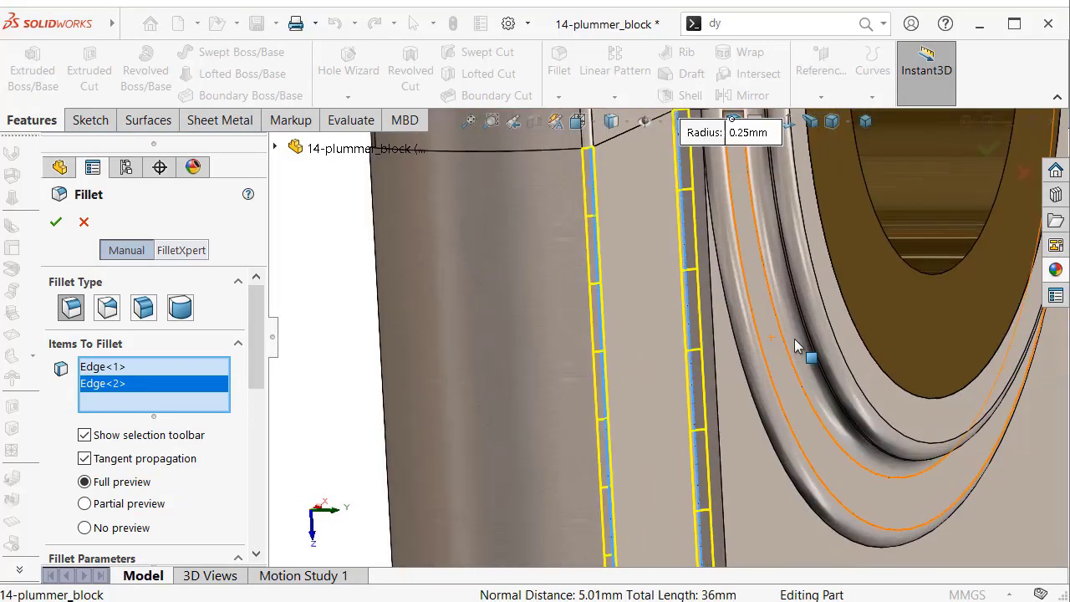
left_click(717, 414)
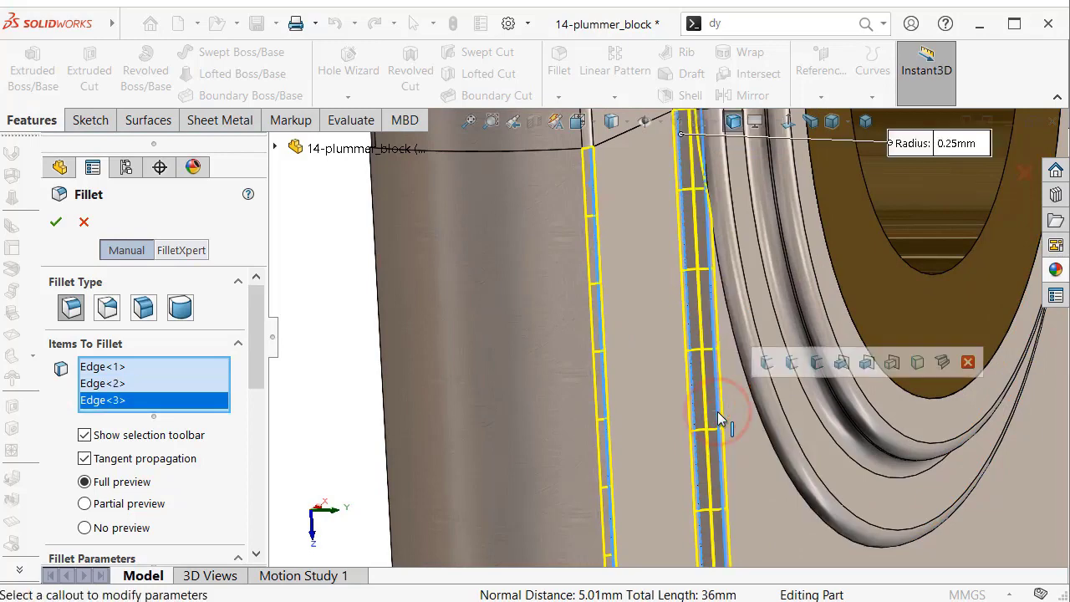
scroll(717, 414, "up", 2)
scroll(717, 413, "up", 1)
scroll(715, 414, "up", 5)
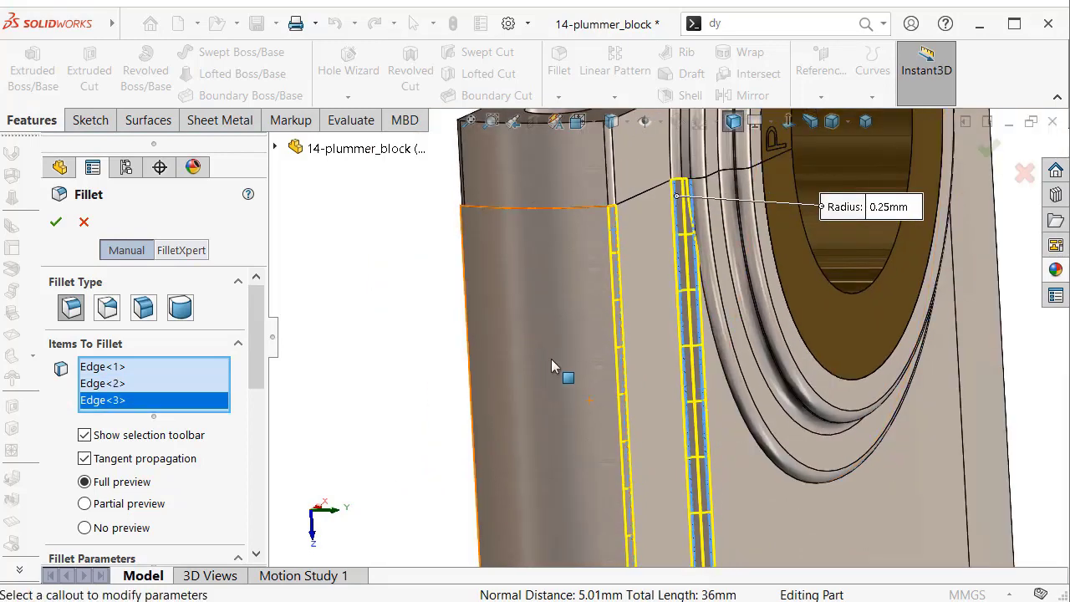
middle_click_drag(551, 359, 566, 347)
scroll(566, 347, "down", 2)
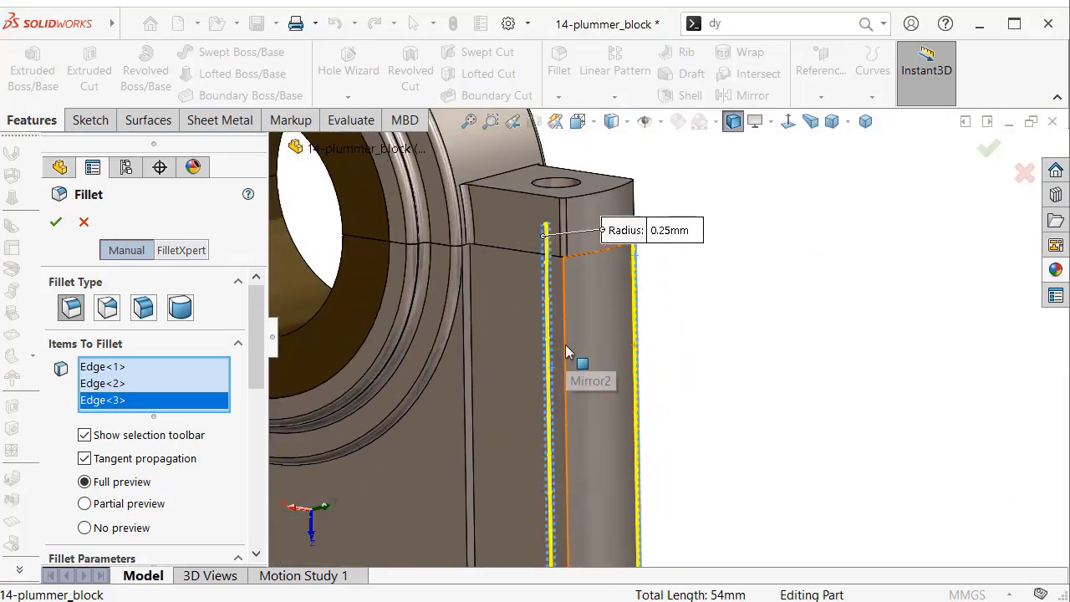
left_click(564, 318)
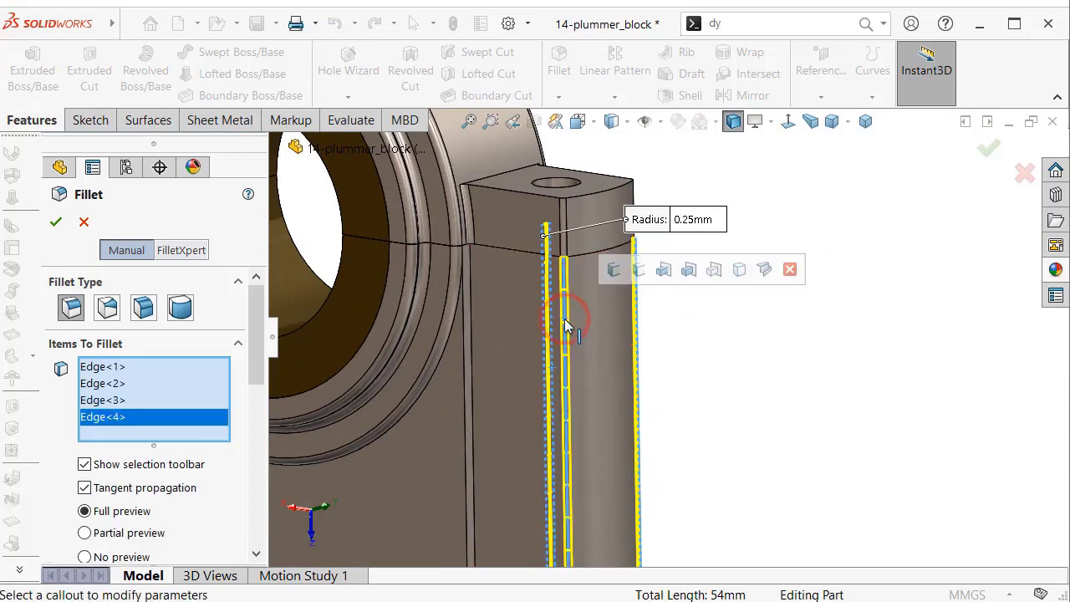
scroll(518, 263, "down", 3)
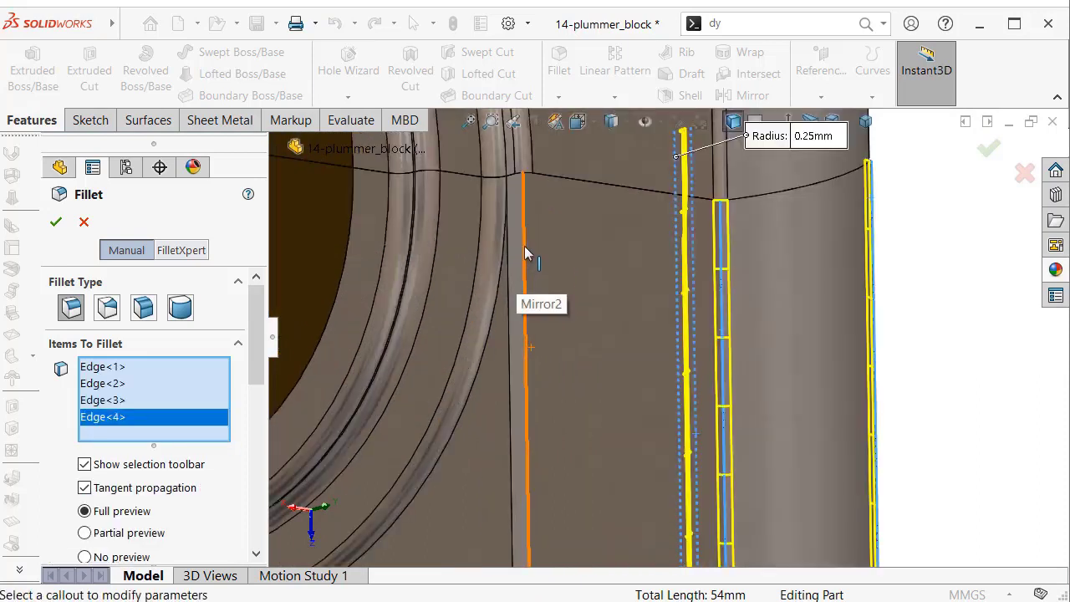
left_click(525, 246)
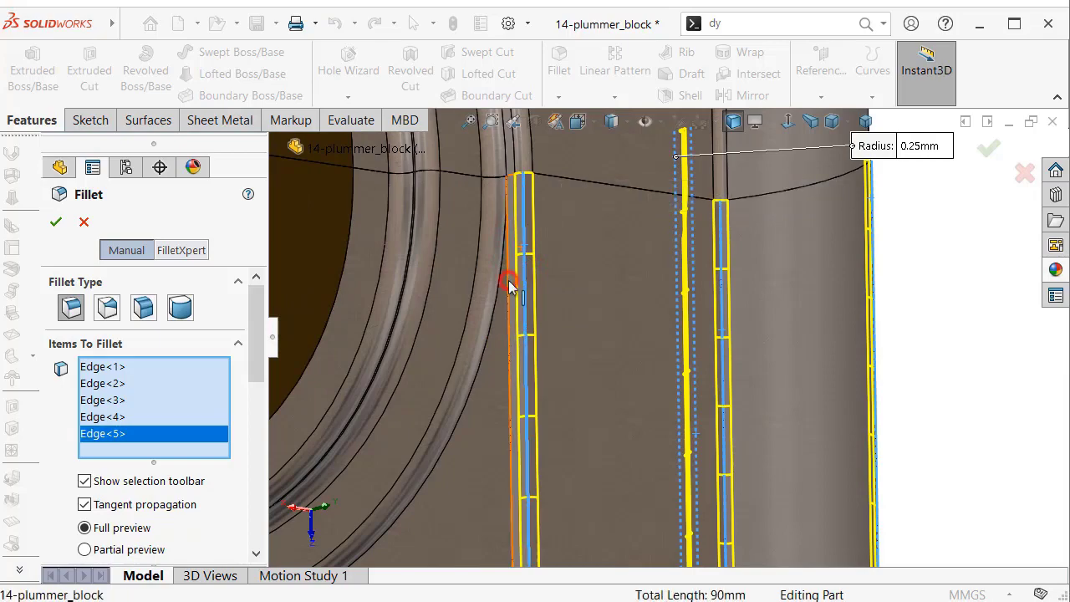
left_click(508, 284)
key("f")
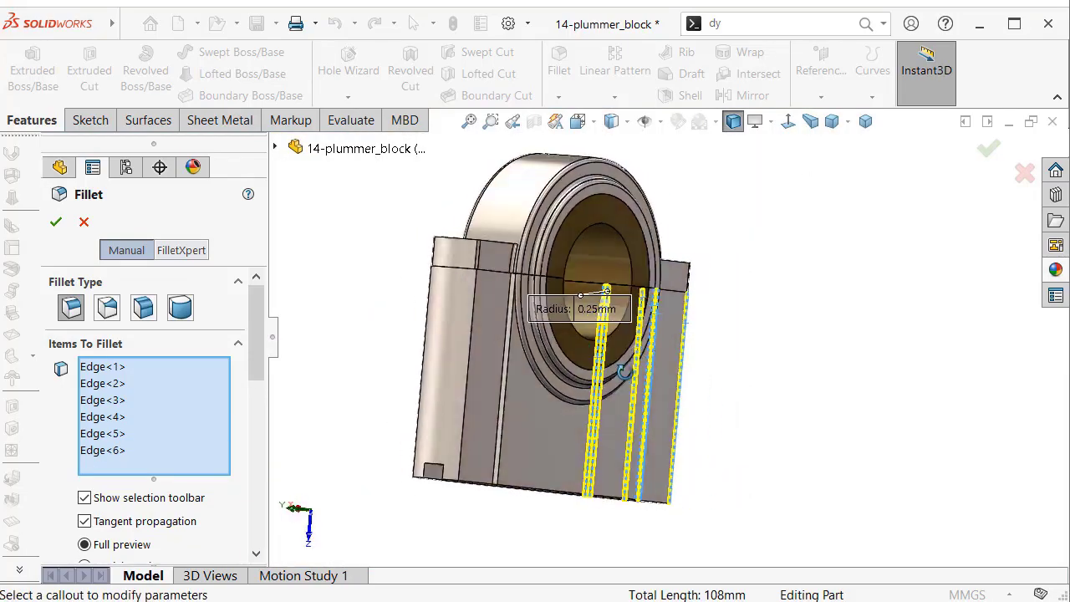
- Add the remaining groove edges, 13 in total, and apply the 0.25 mm fillet
middle_click_drag(623, 372, 545, 387)
scroll(477, 410, "down", 3)
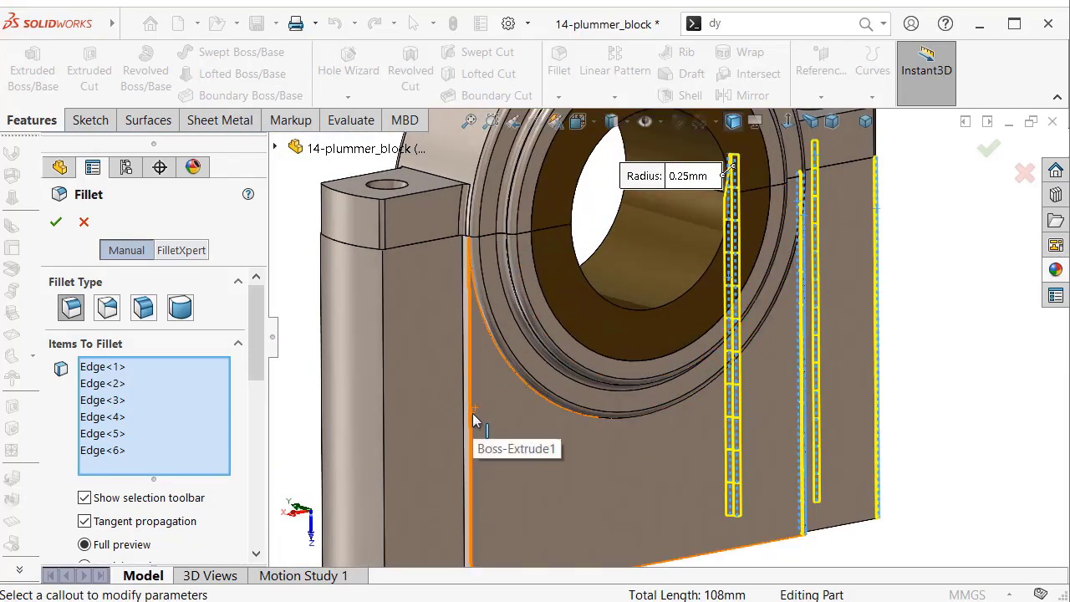
left_click(472, 421)
scroll(499, 414, "down", 5)
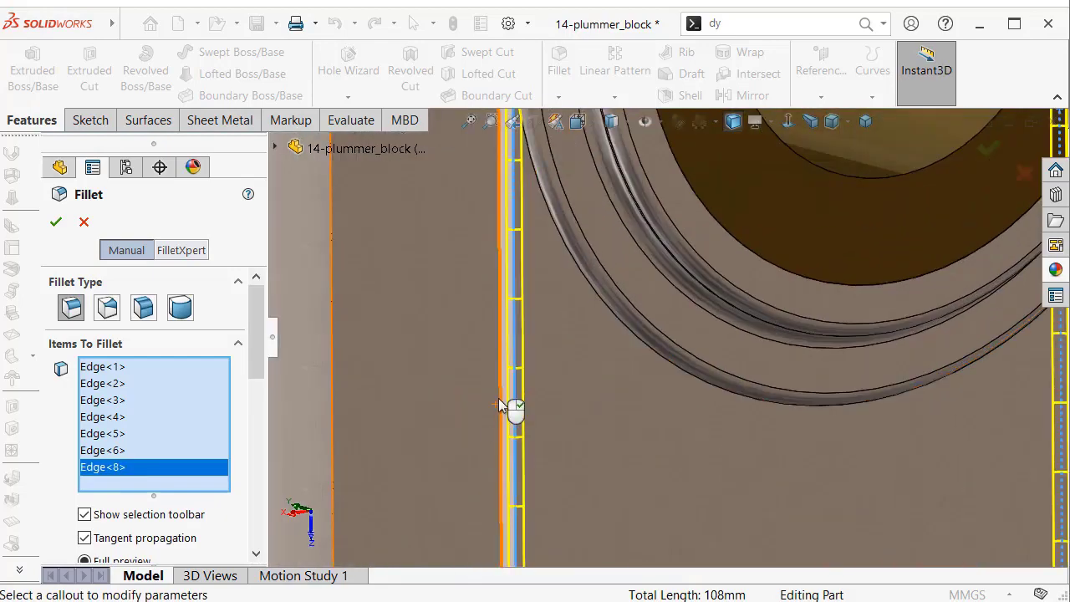
left_click(498, 398)
scroll(496, 403, "up", 3)
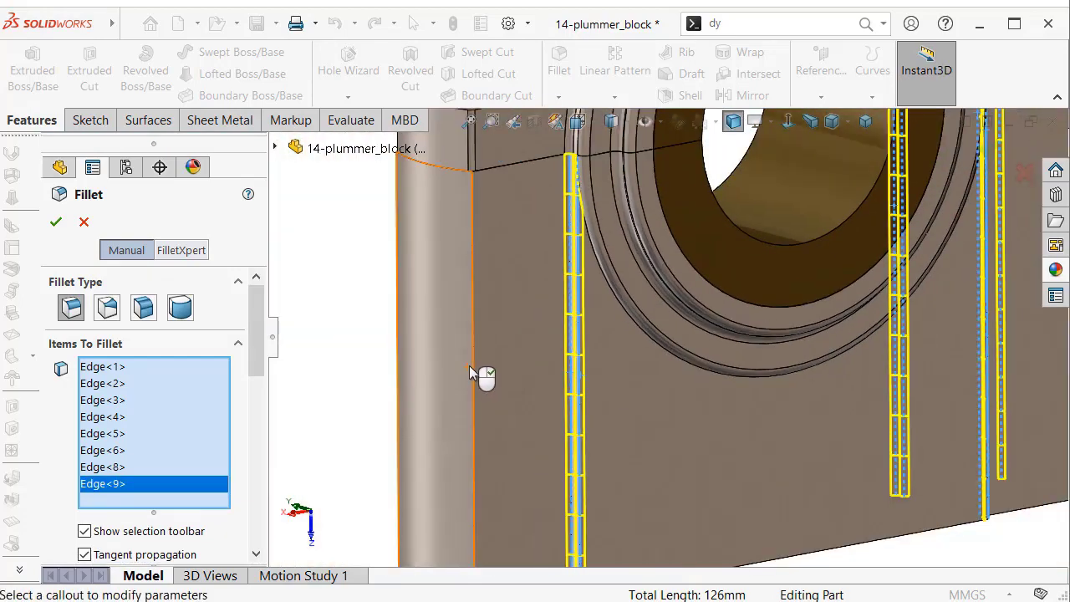
left_click(473, 363)
middle_click_drag(470, 368, 585, 367)
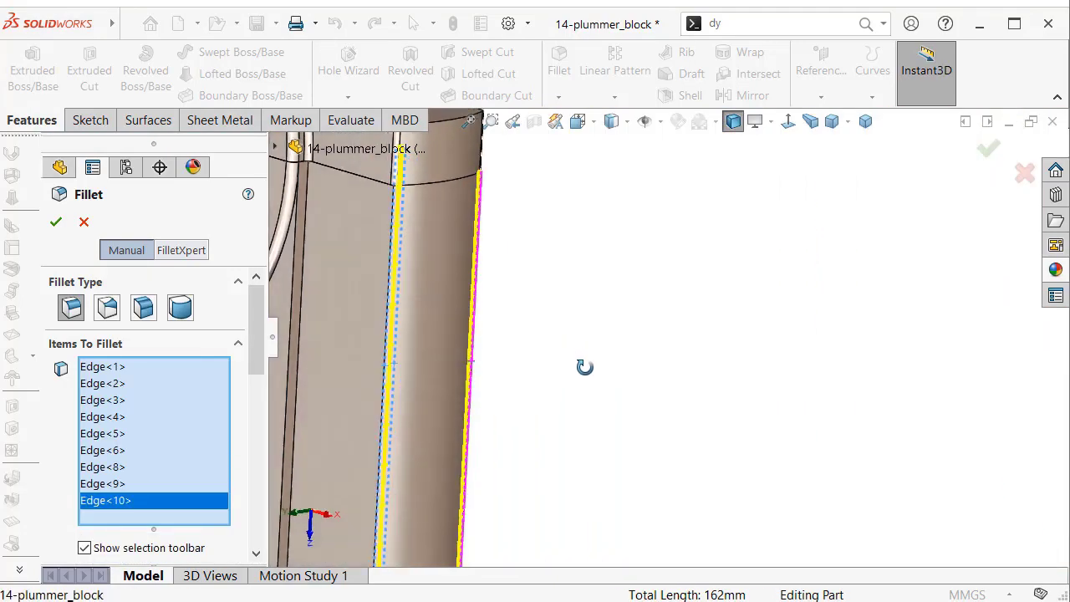
scroll(585, 367, "up", 4)
scroll(574, 370, "down", 5)
mouse_move(507, 334)
middle_mouse_down()
mouse_move(616, 293)
mouse_move(625, 347)
mouse_move(573, 327)
middle_mouse_up()
scroll(552, 351, "down", 2)
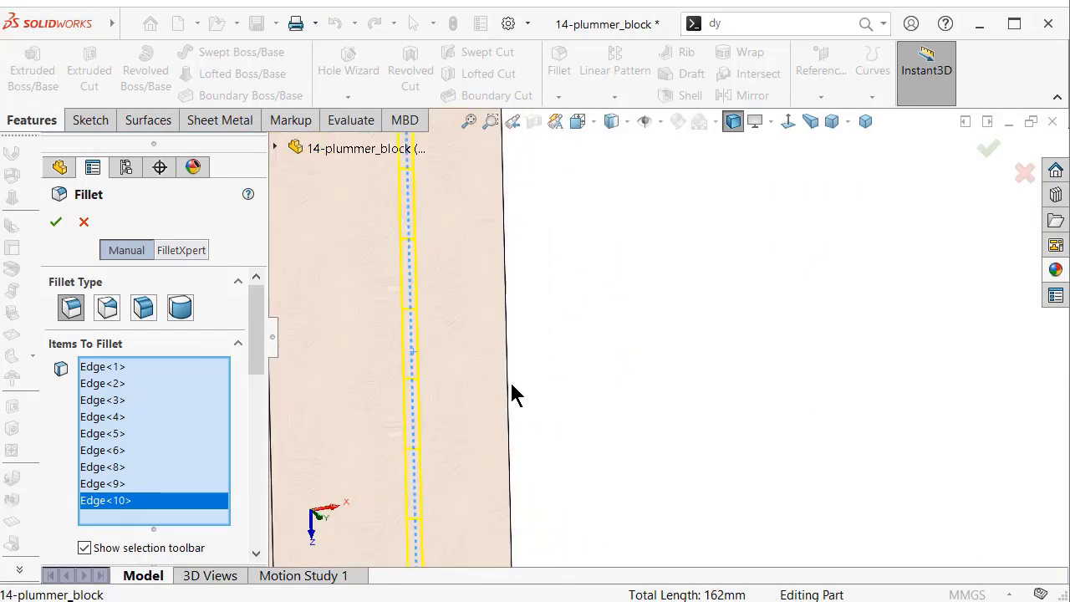
left_click(507, 390)
scroll(566, 412, "up", 3)
mouse_move(593, 418)
middle_mouse_down()
mouse_move(558, 379)
mouse_move(502, 388)
mouse_move(525, 406)
middle_mouse_up()
scroll(525, 406, "down", 3)
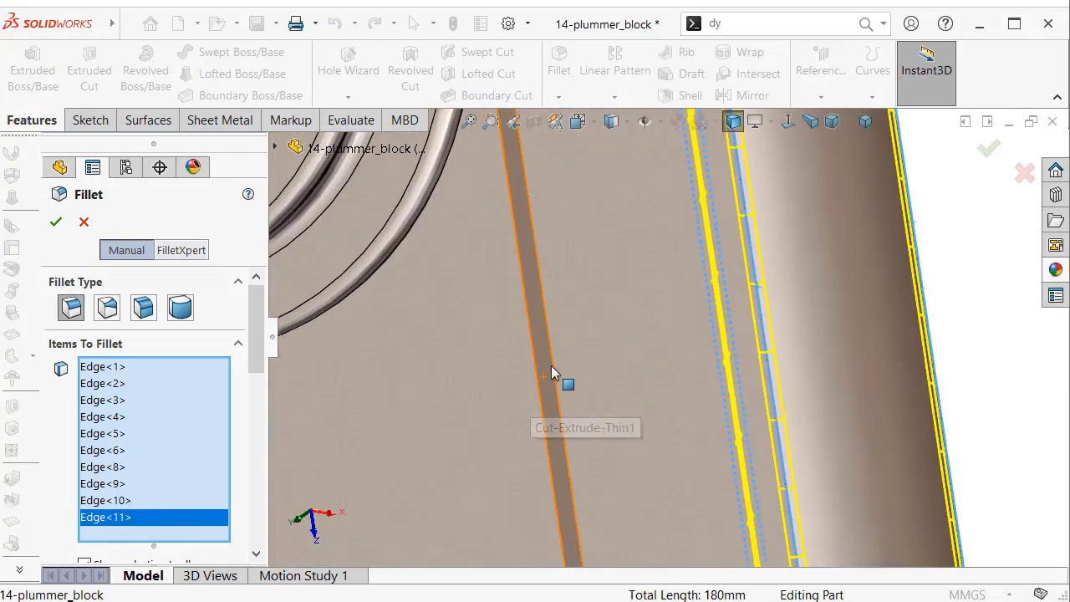
left_click(551, 368)
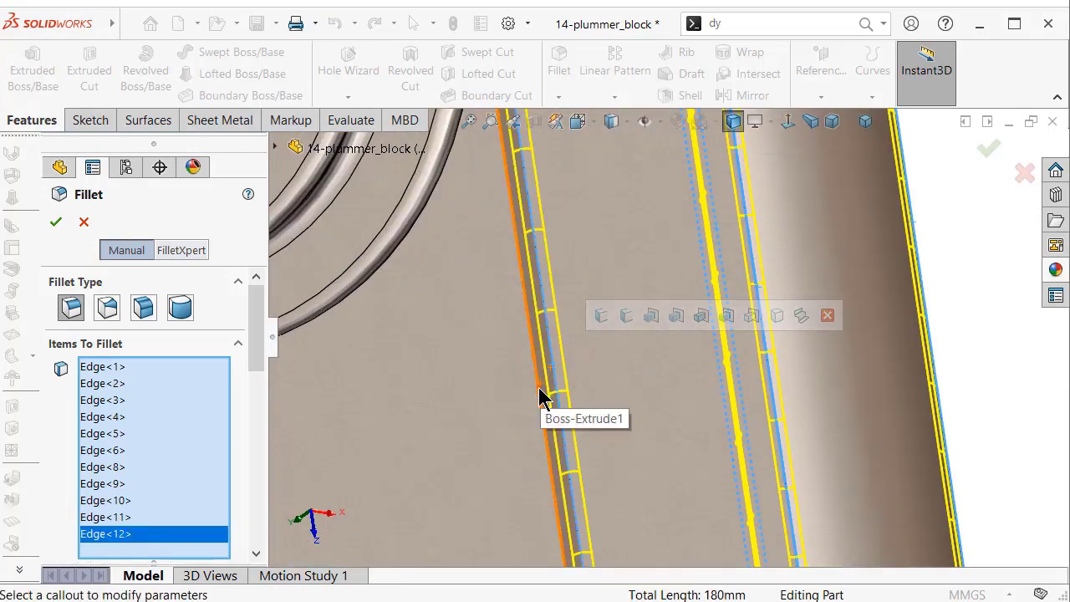
left_click(538, 388)
scroll(538, 387, "up", 3)
mouse_move(538, 386)
middle_mouse_down()
mouse_move(555, 334)
mouse_move(345, 281)
middle_mouse_up()
scroll(555, 336, "up", 3)
left_click(56, 222)
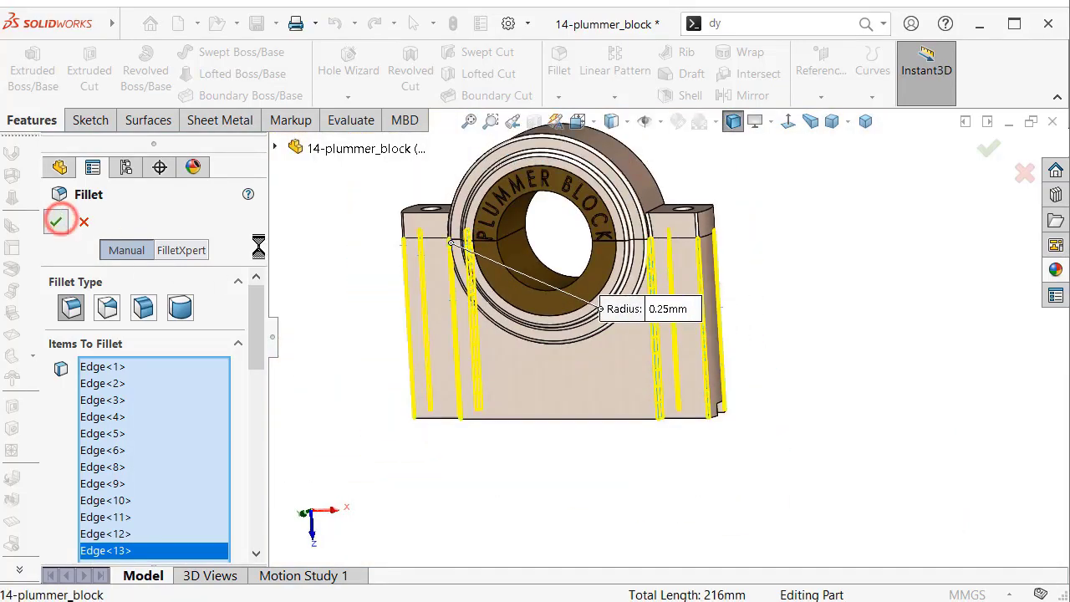
- Lift the block1 cap body about 16.2 mm up along Z with Move/Copy Bodies
mouse_move(764, 256)
middle_mouse_down()
mouse_move(819, 193)
mouse_move(842, 214)
mouse_move(877, 370)
mouse_move(817, 181)
mouse_move(801, 215)
mouse_move(745, 149)
middle_mouse_up()
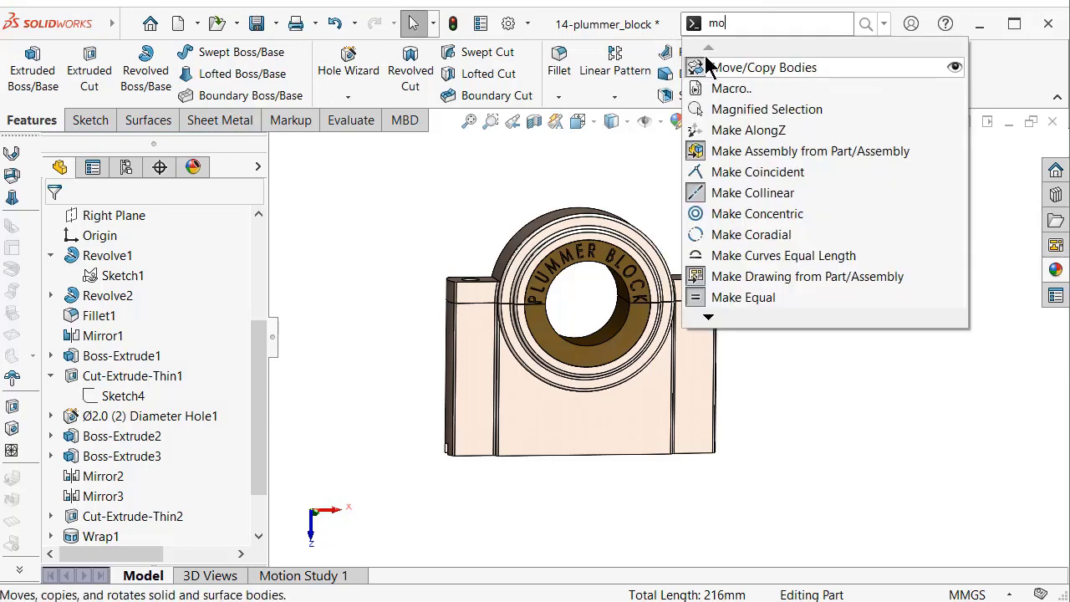
type("ov")
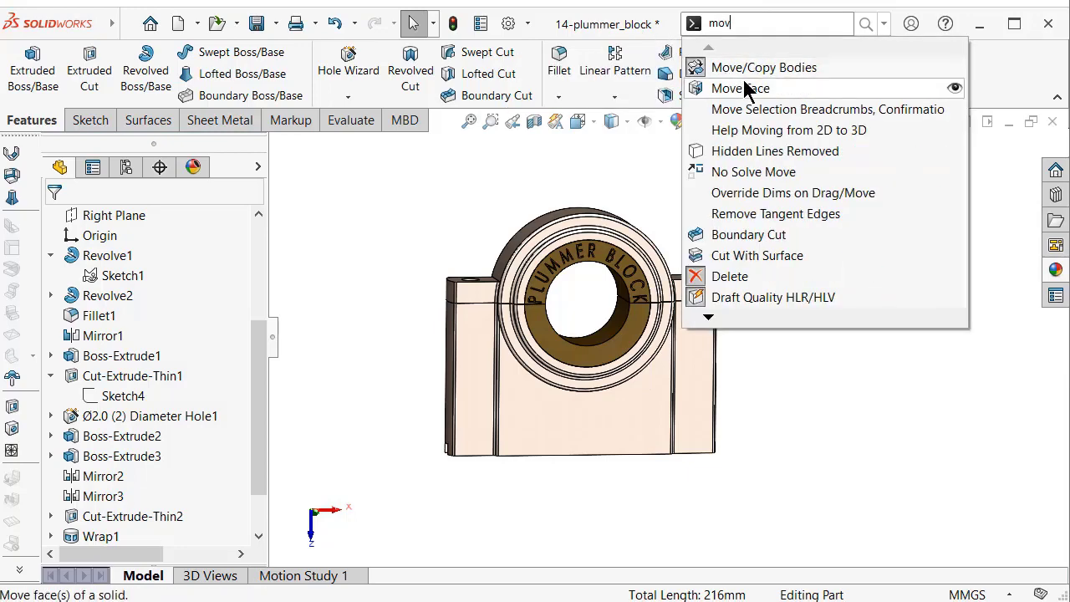
left_click(744, 69)
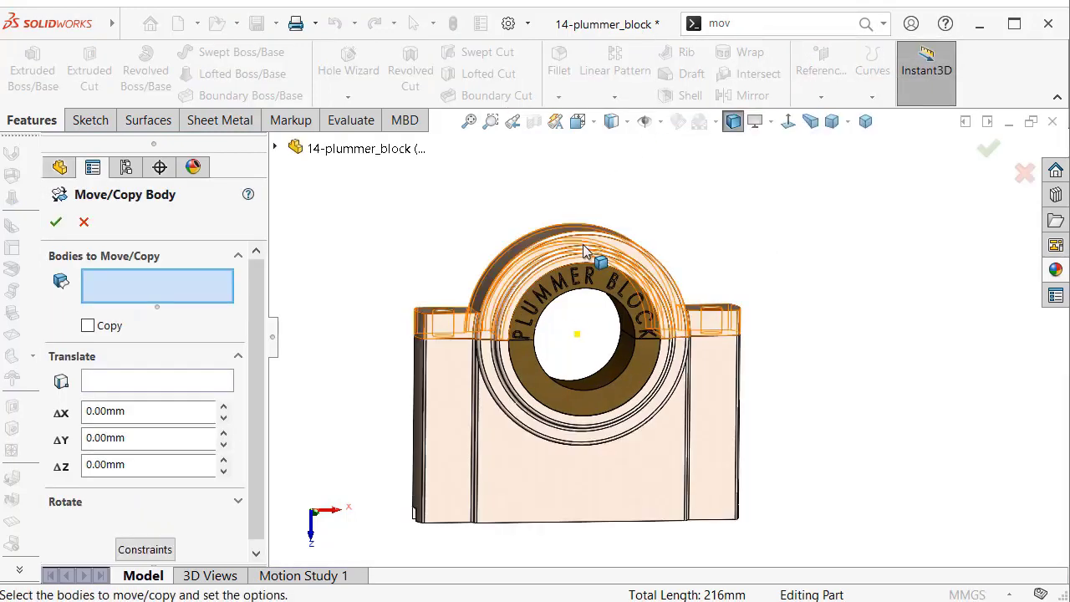
left_click(585, 241)
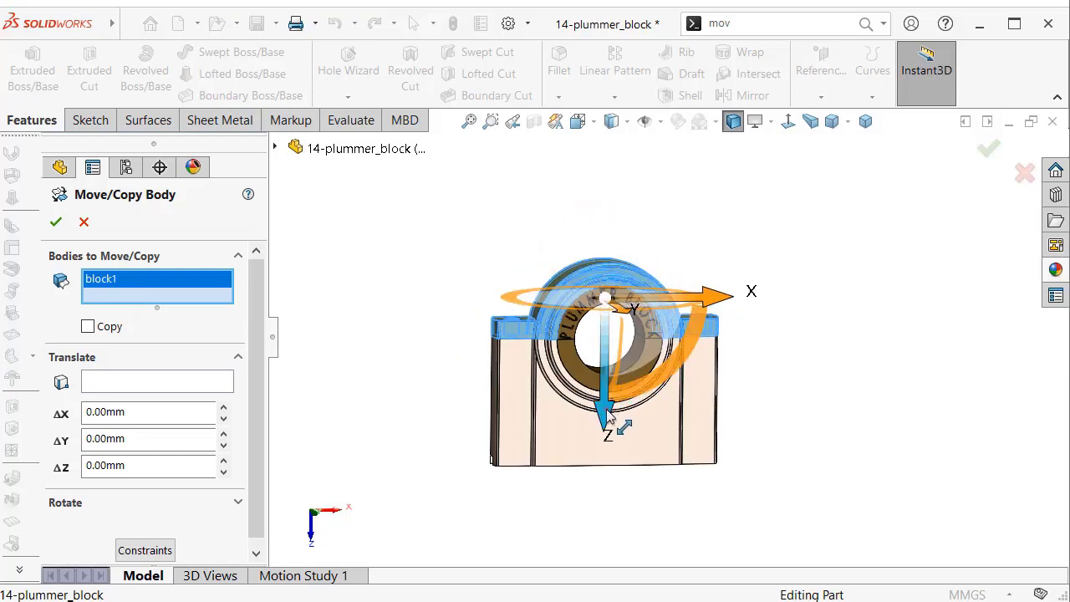
left_click_drag(607, 418, 577, 301)
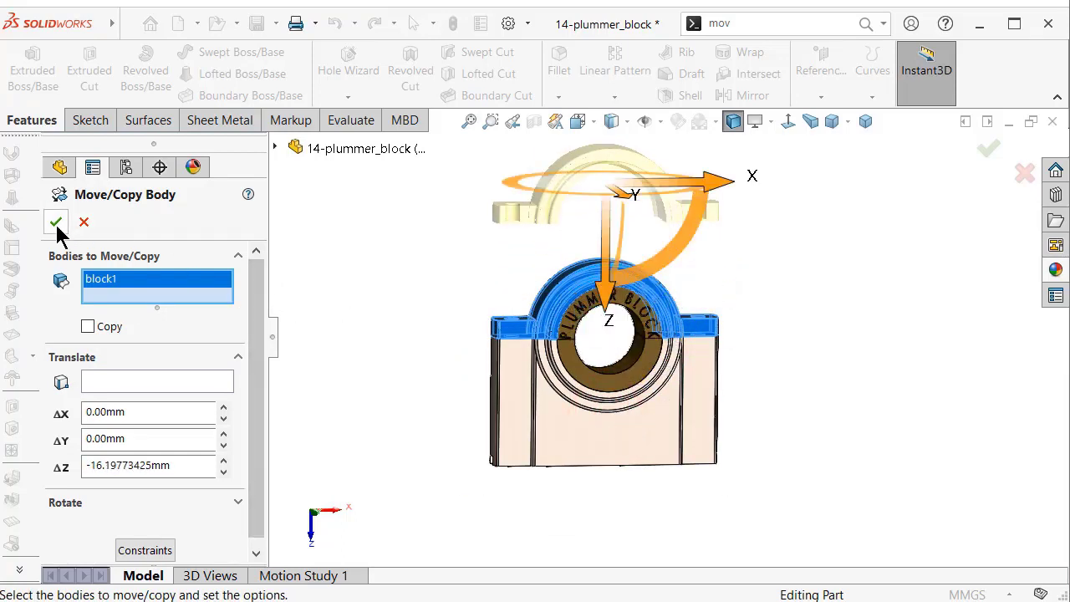
left_click(865, 24)
- Move the block2 base body down along Z
left_click(818, 74)
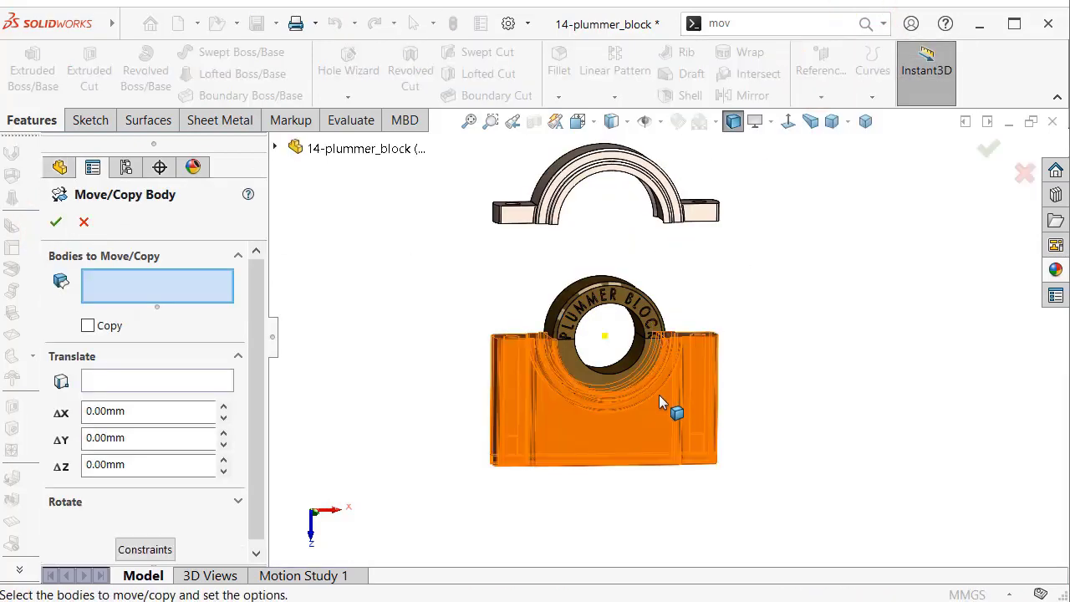
left_click(662, 428)
left_click_drag(614, 528, 601, 547)
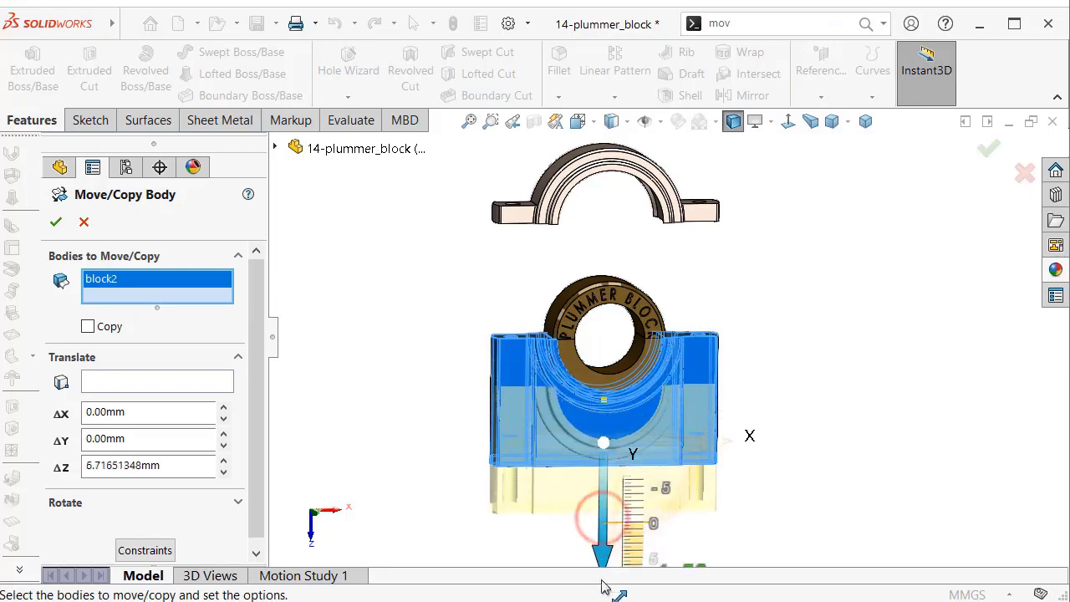
left_click(59, 221)
- Raise the lettered bushing half B1b about 5.37 mm along Z and fit the exploded model
left_click(582, 306)
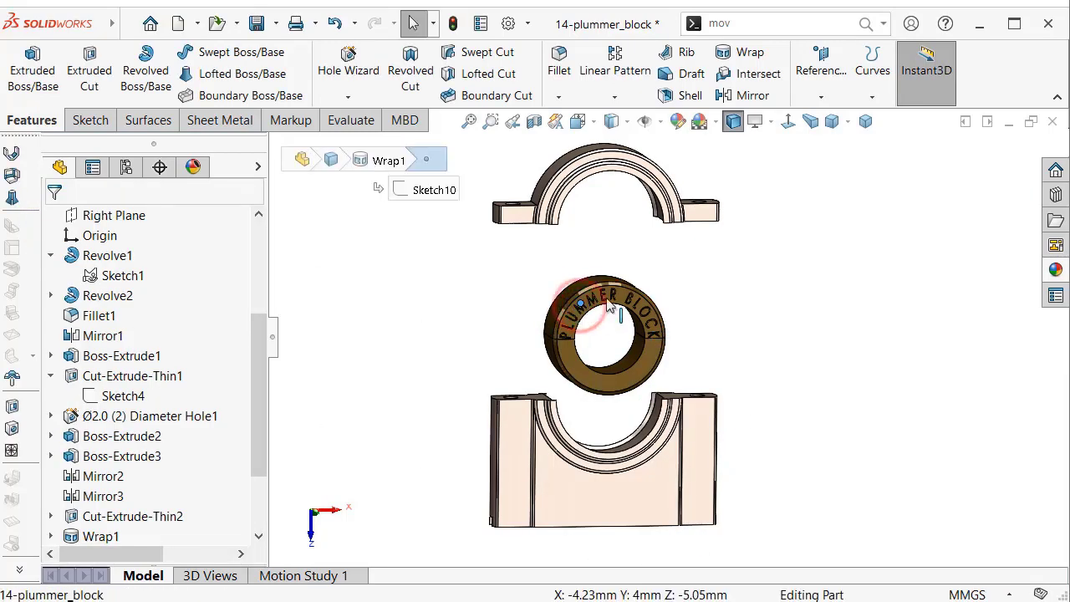
scroll(795, 335, "down", 2)
left_click(795, 324)
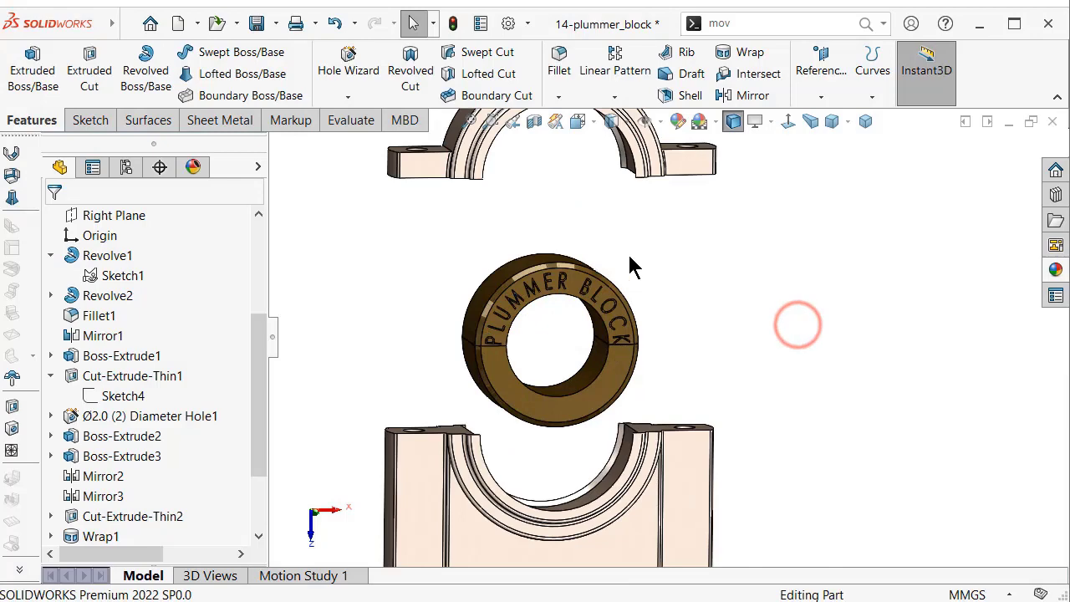
left_click(865, 33)
left_click(803, 69)
left_click(621, 316)
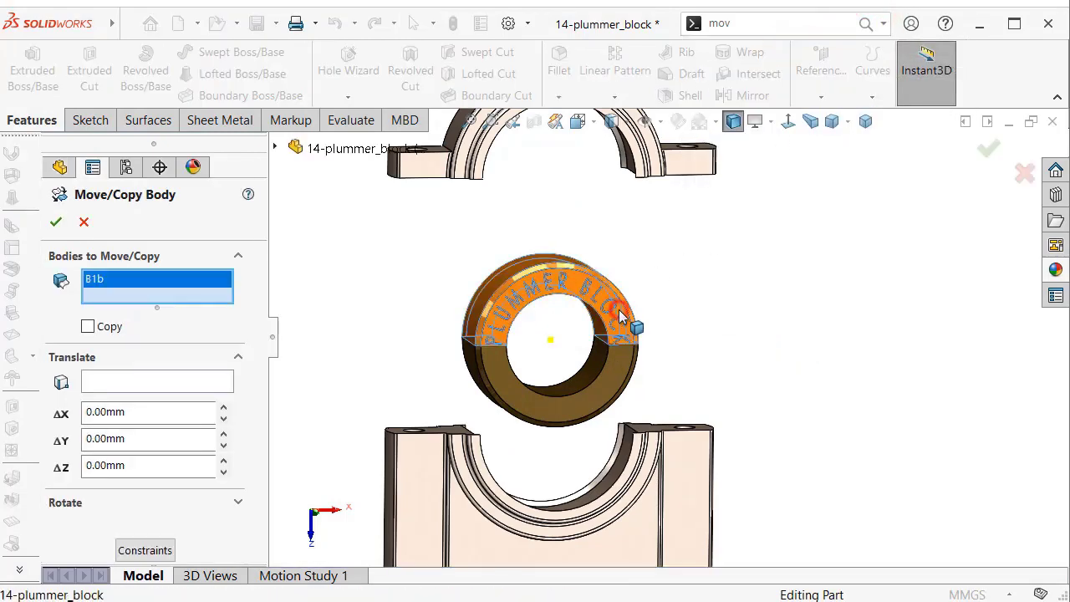
left_click_drag(548, 408, 546, 357)
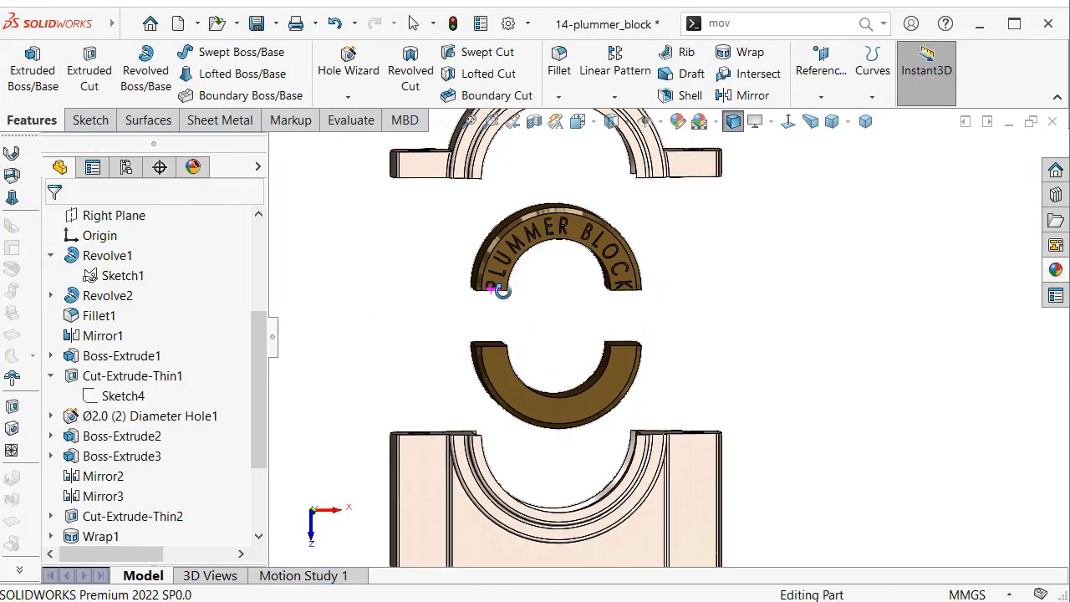
key("f")
middle_click_drag(571, 319, 530, 325)
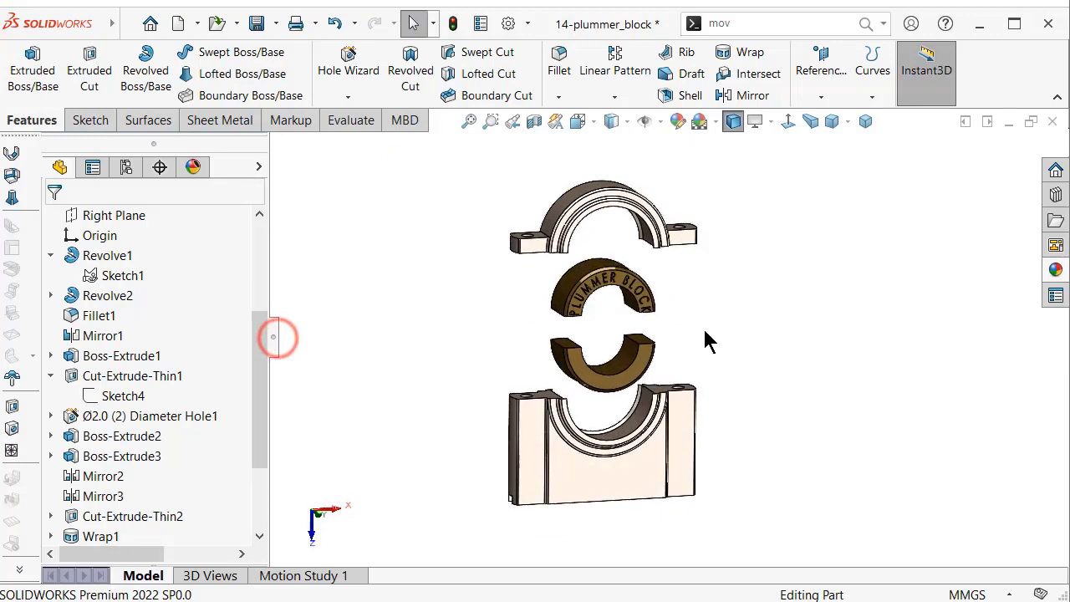
- Switch the exploded model to a perspective view at an angle
scroll(702, 328, "down", 1)
scroll(698, 338, "down", 2)
left_click(274, 338)
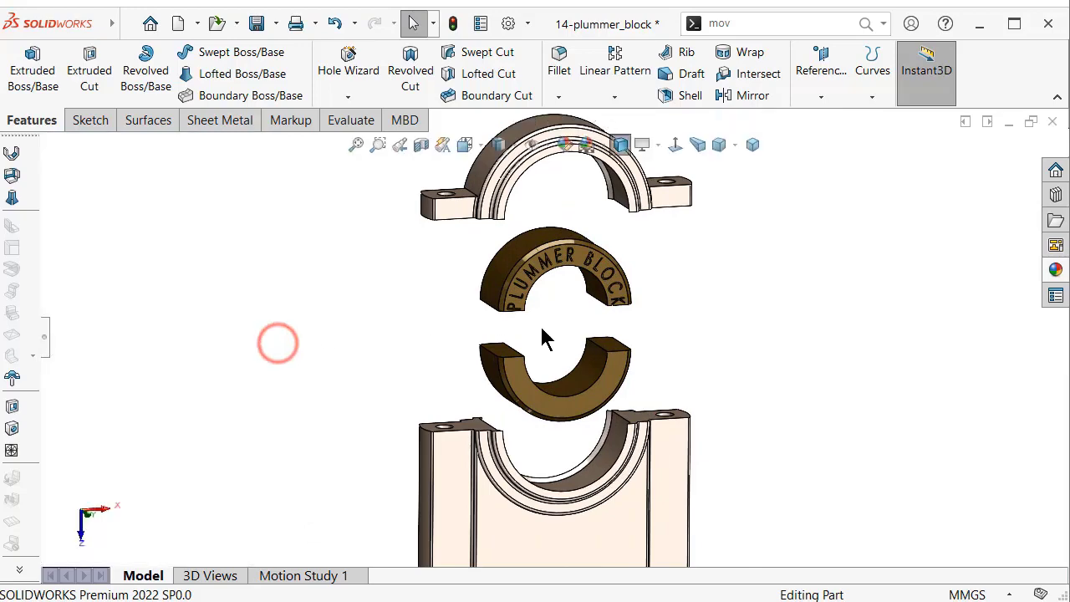
middle_click_drag(544, 340, 614, 335)
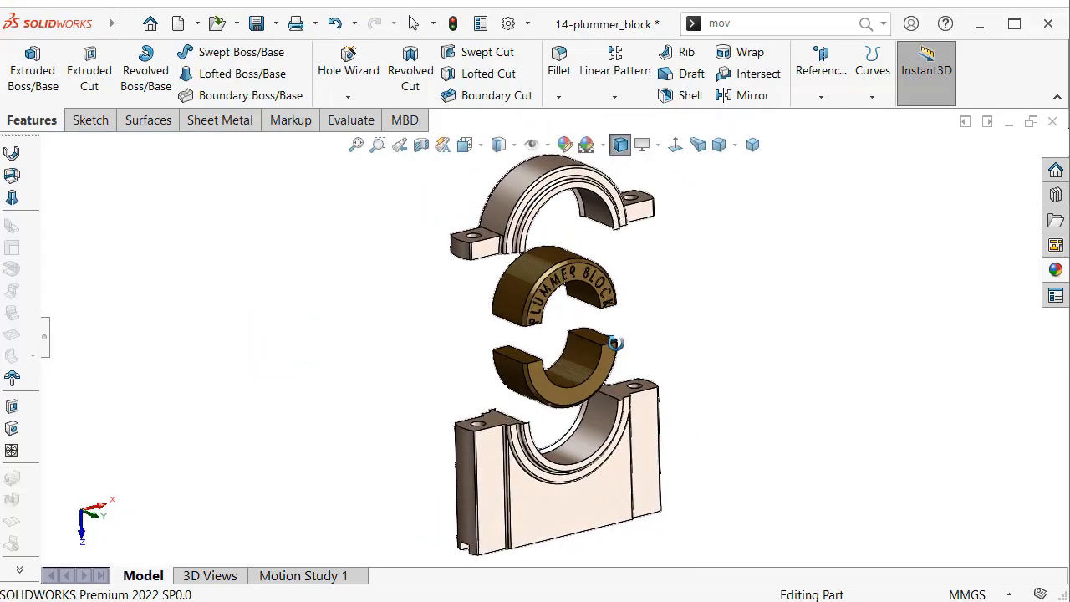
left_click(698, 145)
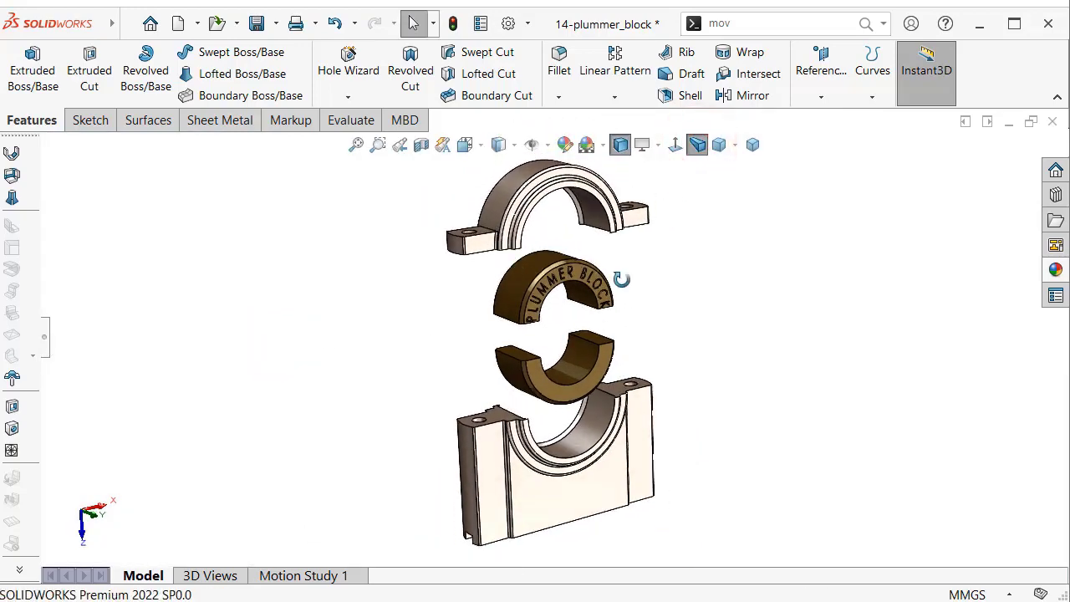
middle_click_drag(621, 279, 623, 289)
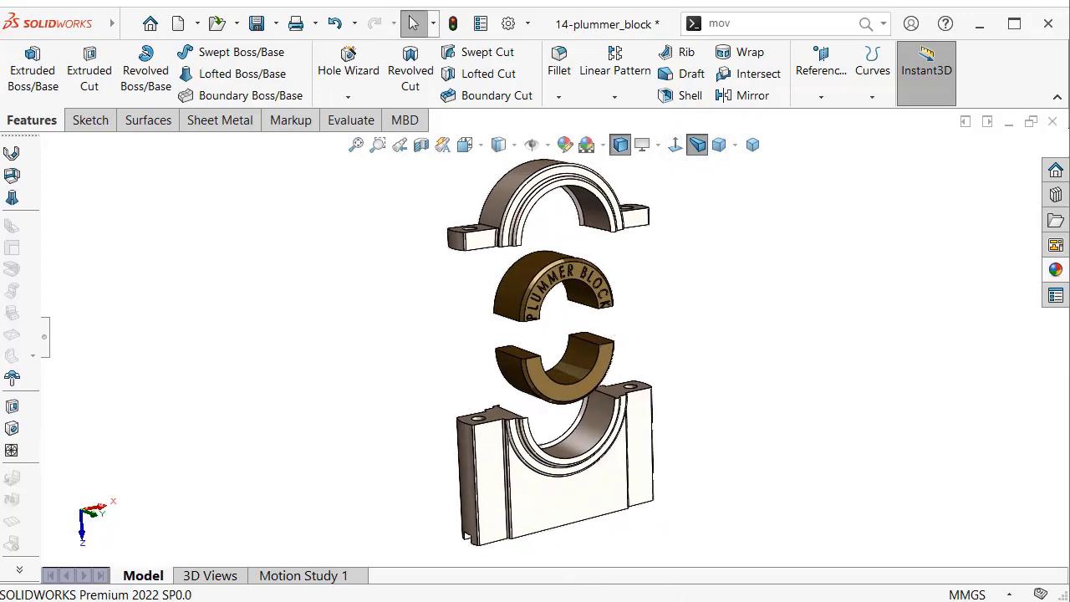
- Suppress Body-Move/Copy1–3 so the block appears reassembled, and fit it in view
left_click(46, 339)
scroll(96, 444, "down", 3)
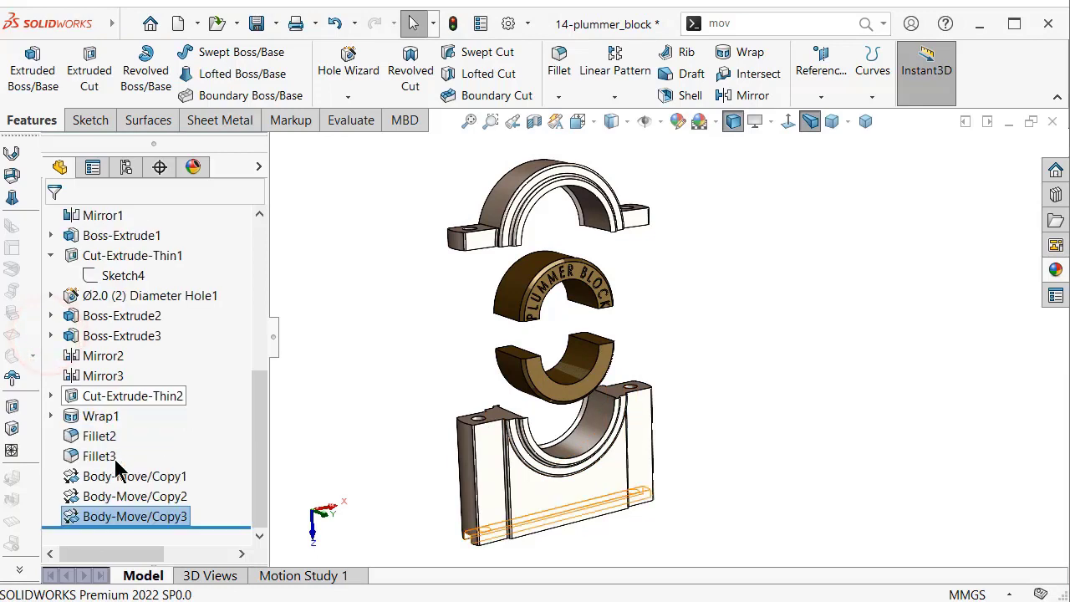
left_click(126, 476)
left_click(140, 515, "shift")
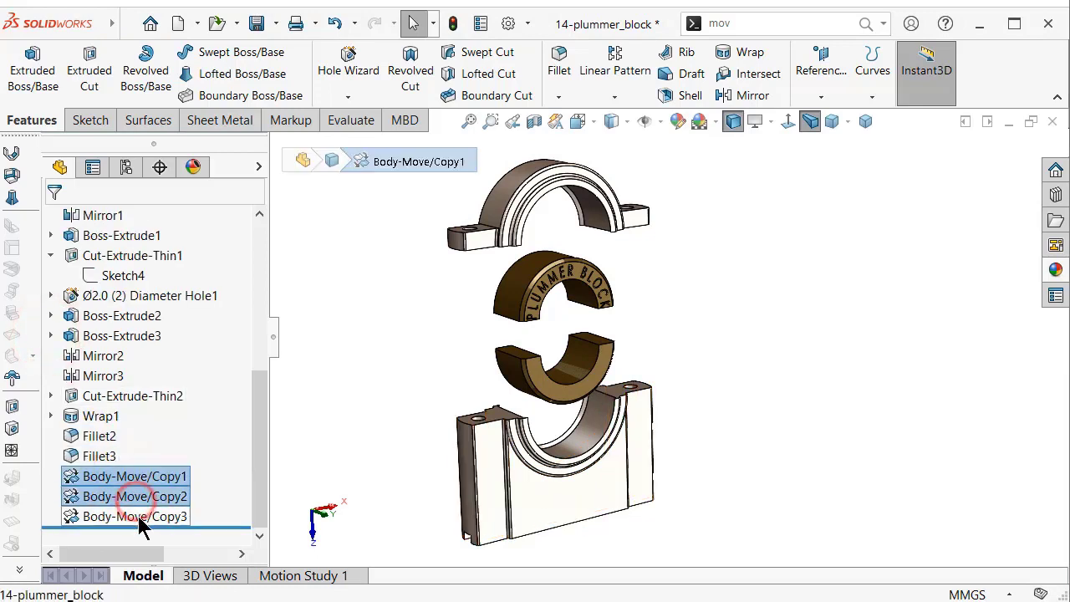
left_click(156, 462)
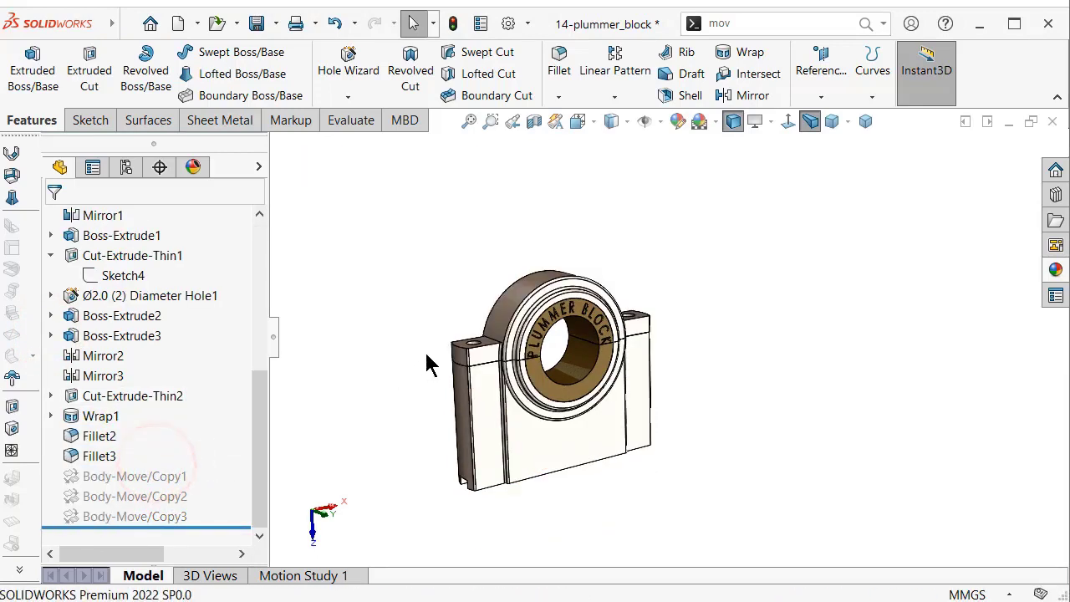
left_click(274, 343)
key("f")
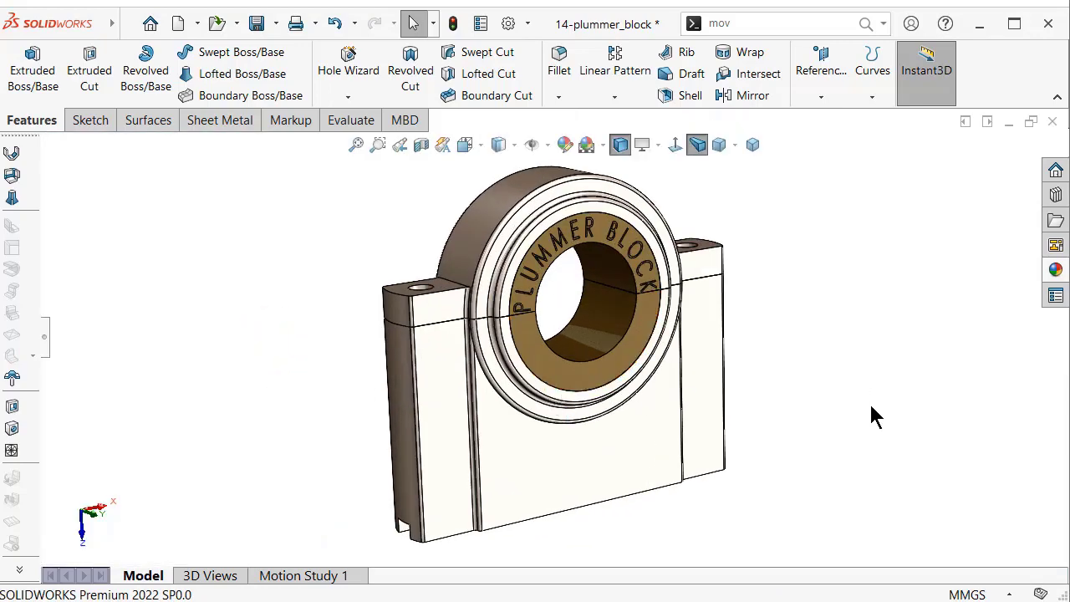